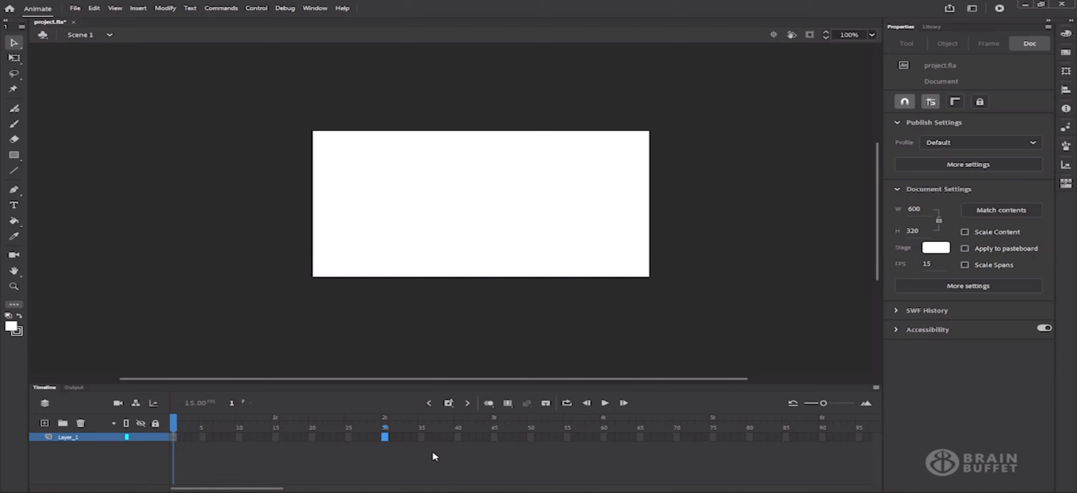
Change the stage colour from white to black, then centre the stage at 200% zoom
click(934, 248)
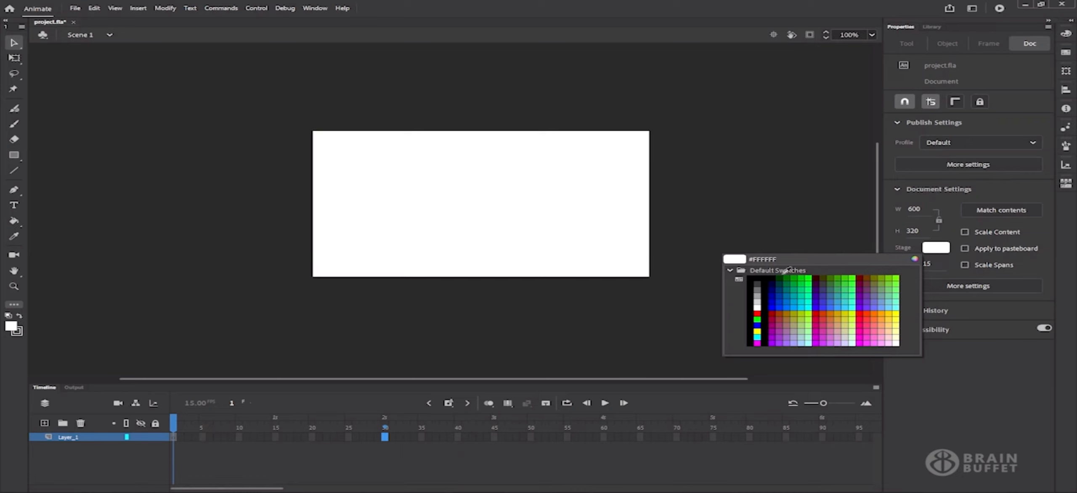
click(751, 283)
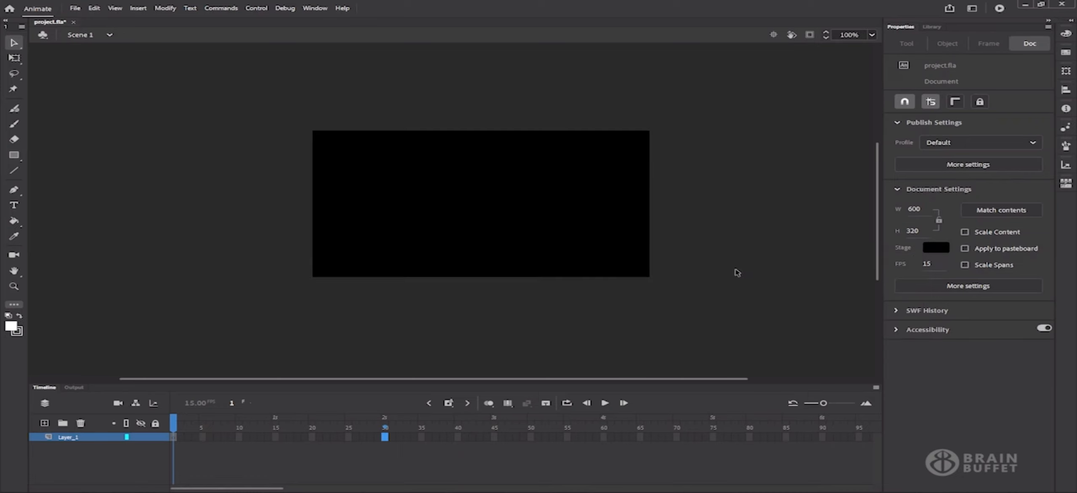
click(774, 35)
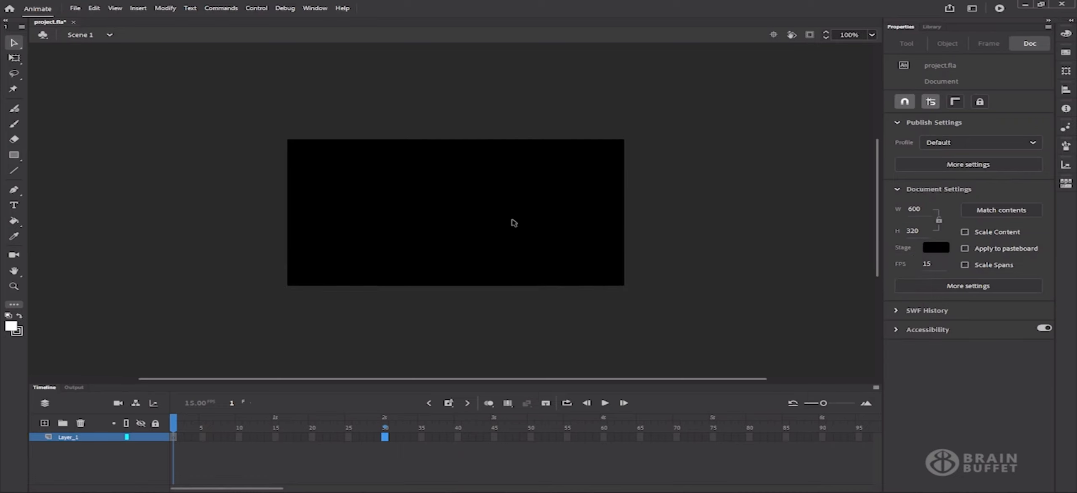
click(872, 36)
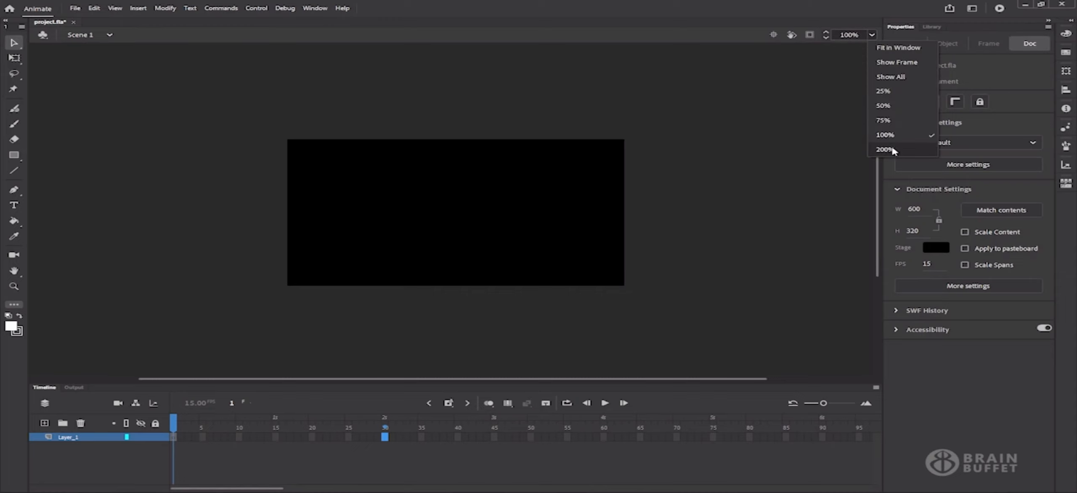
click(887, 149)
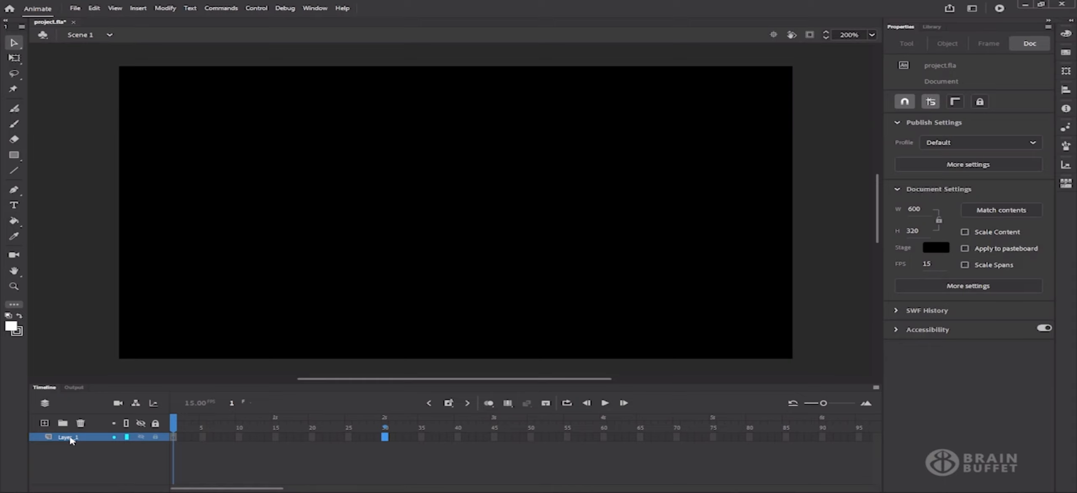
Add three new layers so the timeline has four layers
click(45, 423)
click(45, 423)
click(45, 423)
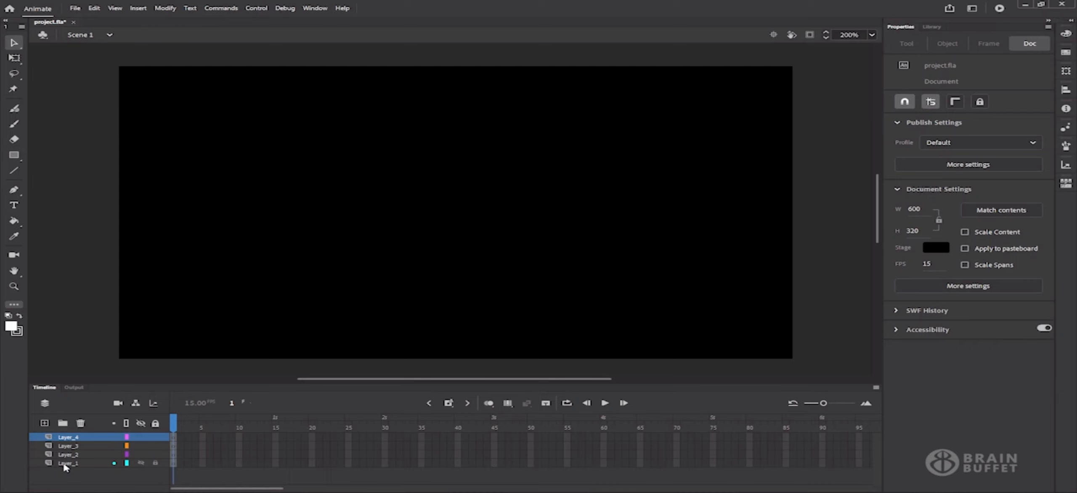
Rename the bottom two layers SKY and SUN
double_click(64, 464)
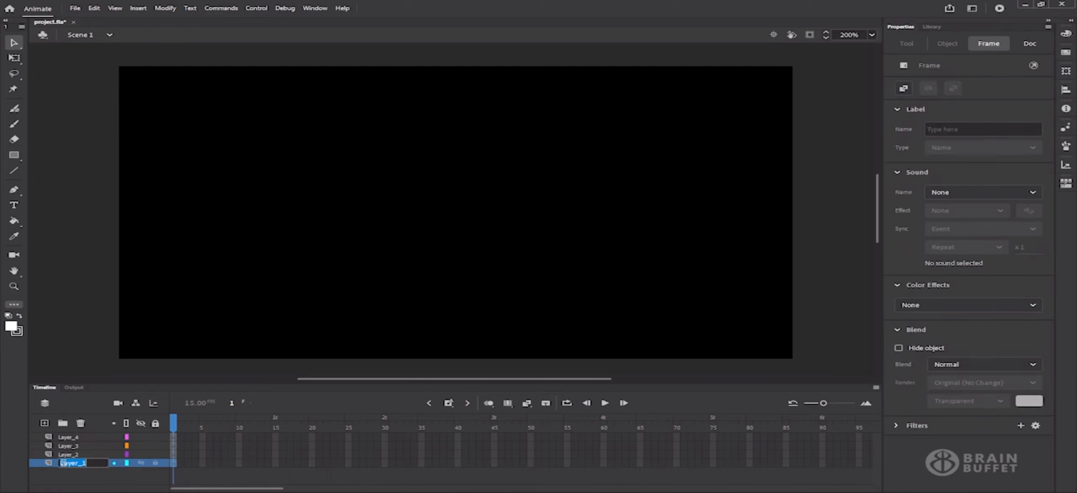
text(SKY)
key(Return)
click(68, 455)
double_click(68, 454)
text(SUN)
key(Return)
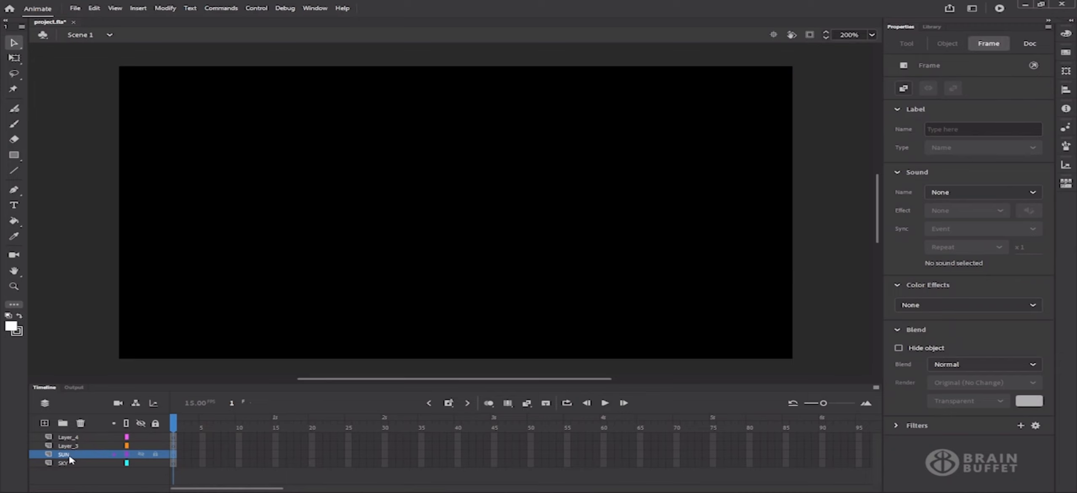
Rename the top two layers HILLS and GRASS
click(68, 446)
double_click(68, 446)
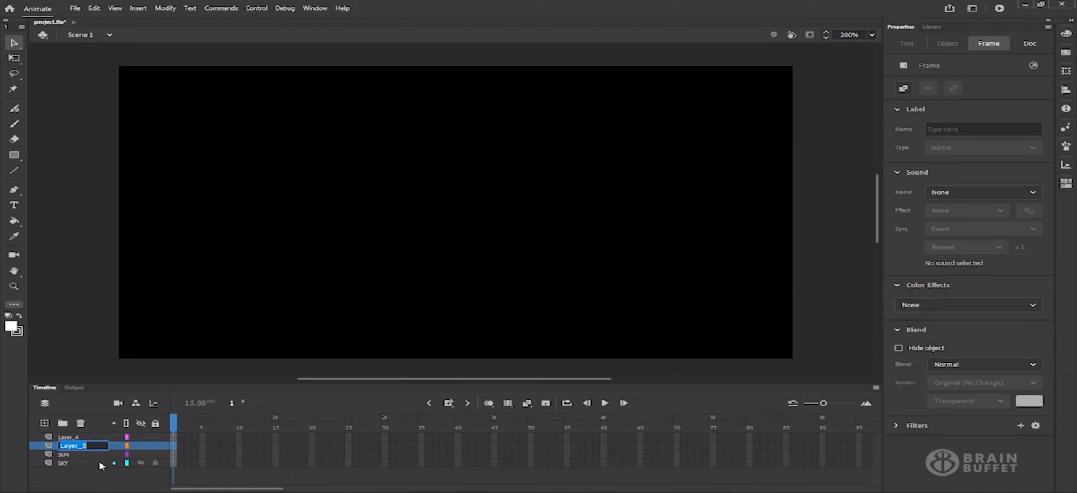
text(HILLS)
key(Return)
click(67, 436)
double_click(68, 437)
text(GRASS)
key(Return)
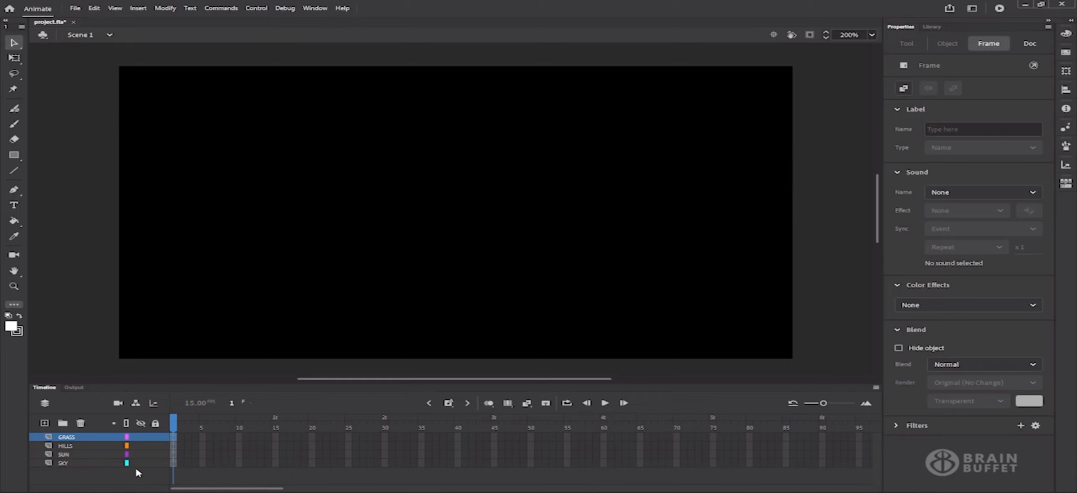
Lock all four layers and enable Snap to Grid and Snap to Pixels in Edit Snapping
click(155, 423)
click(123, 7)
click(123, 7)
click(123, 7)
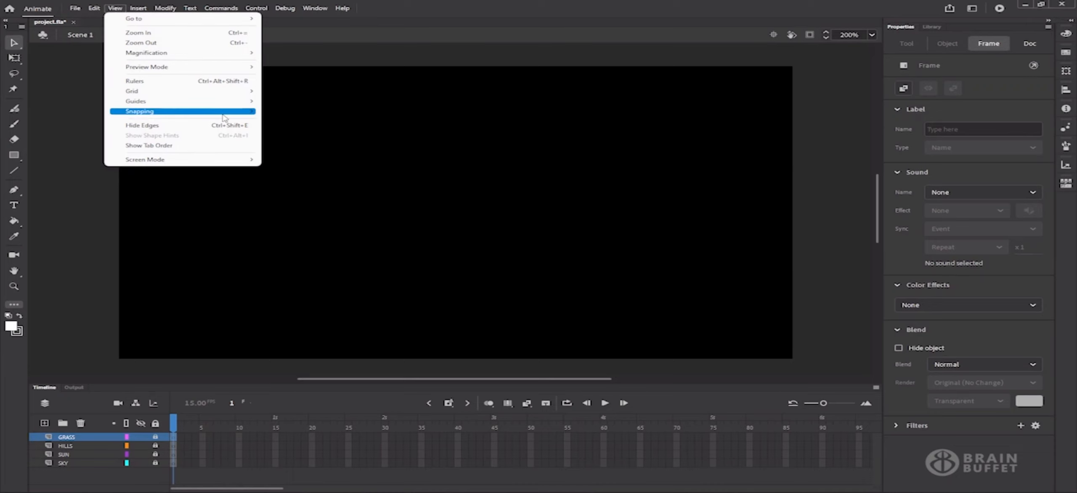
mouse_move(182, 111)
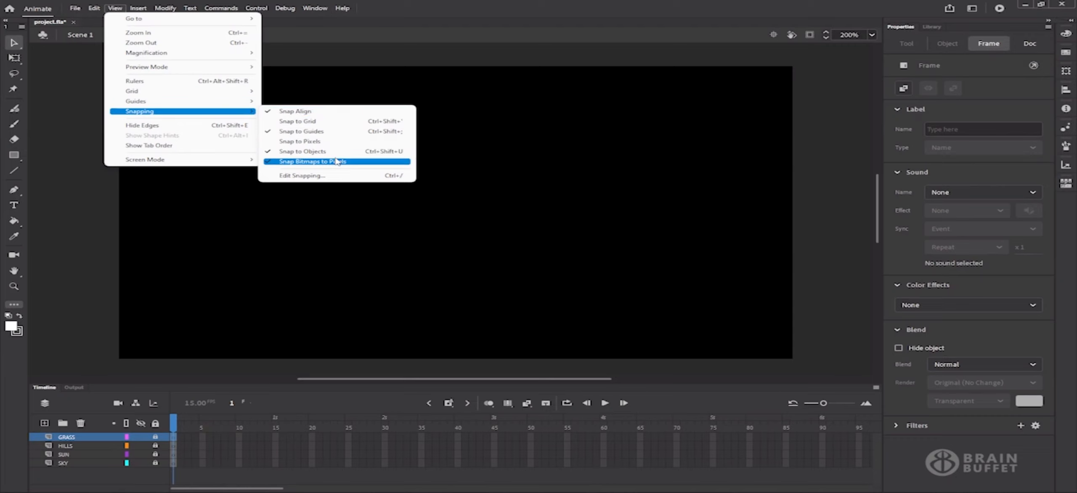
click(301, 176)
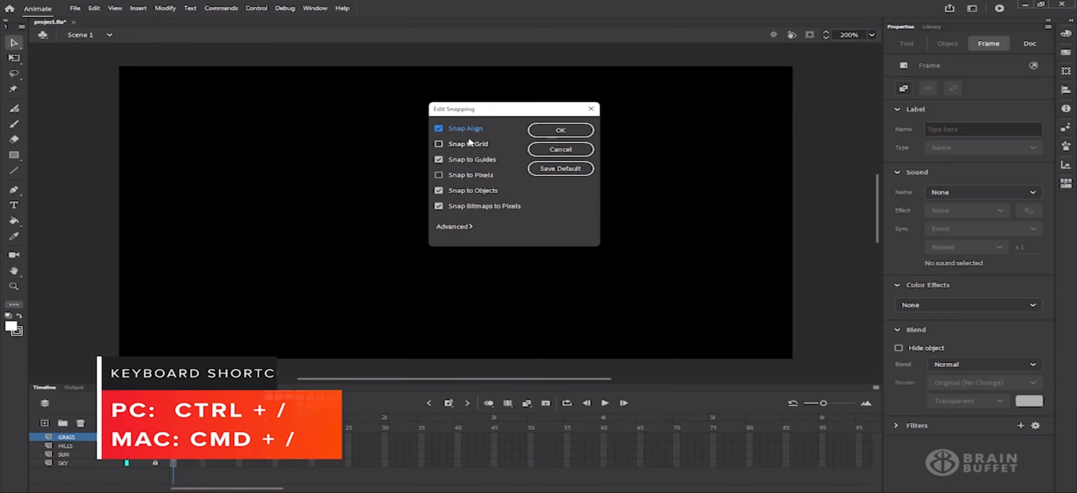
click(457, 145)
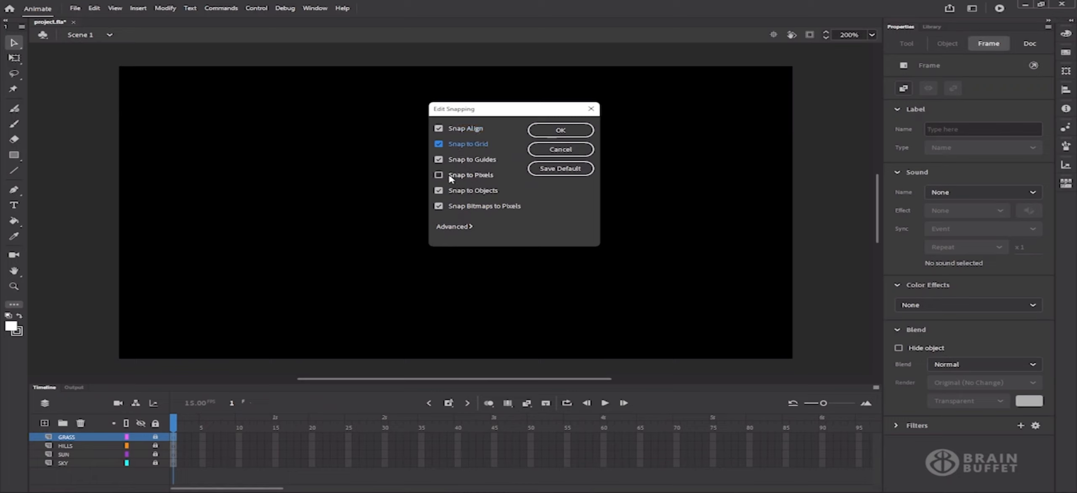
click(453, 180)
click(546, 134)
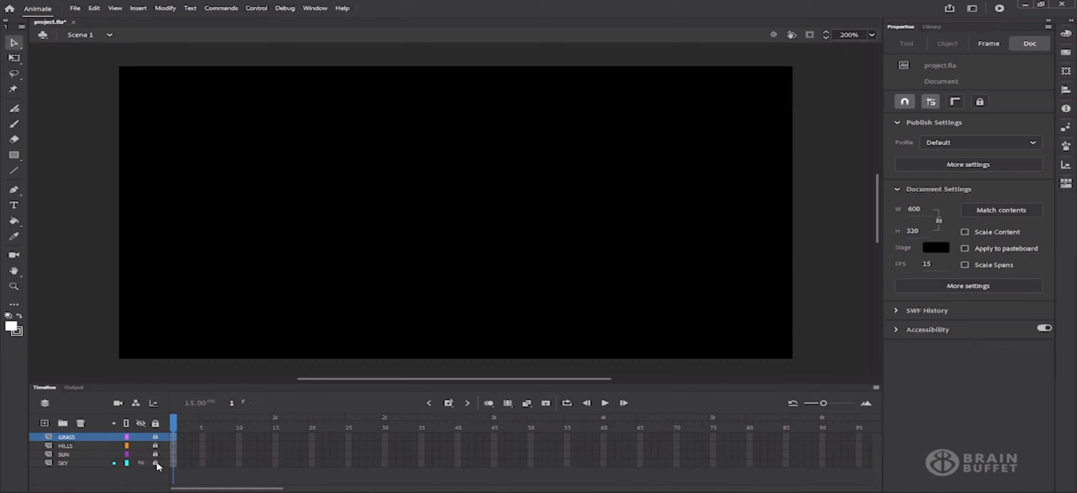
On the unlocked SKY layer, draw an outline-free #0000CC rectangle filling the entire stage
click(156, 463)
click(89, 464)
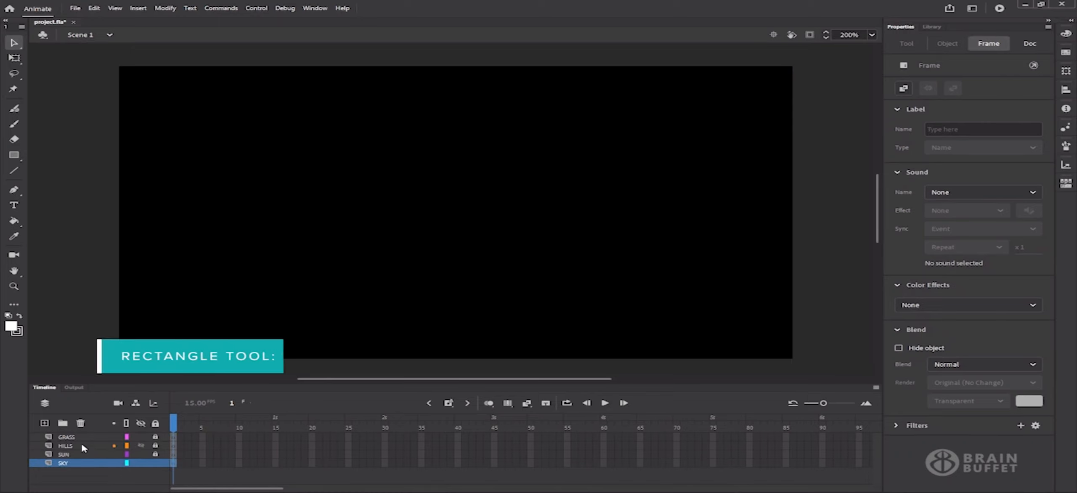
click(14, 155)
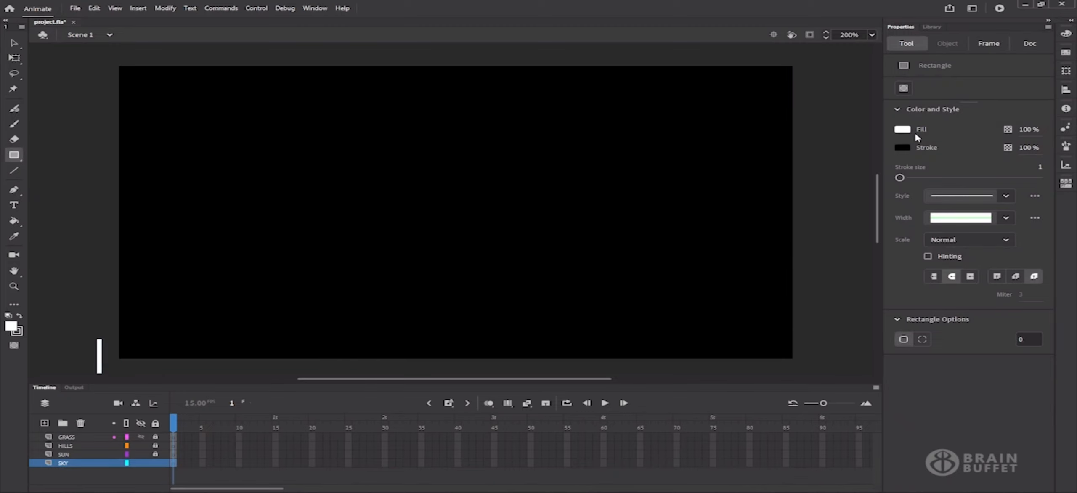
click(906, 132)
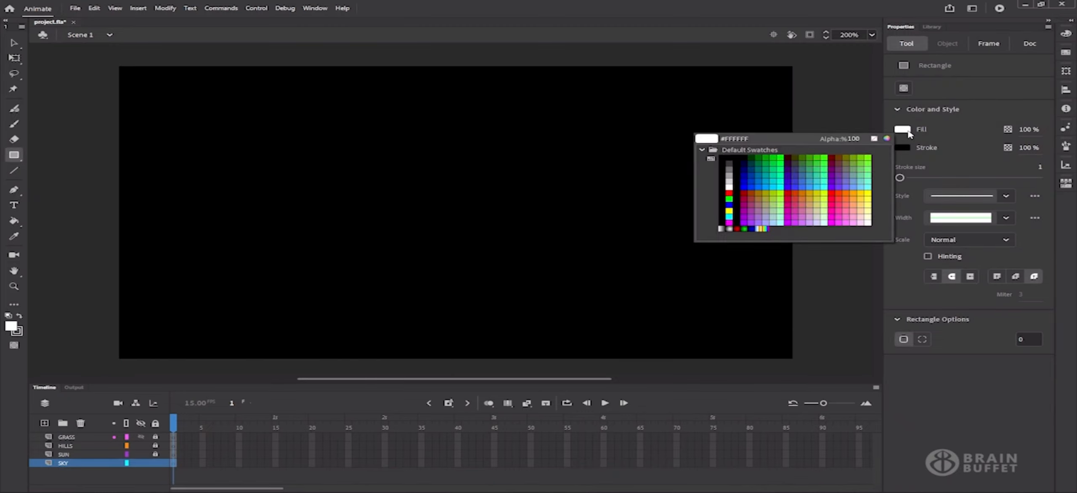
click(747, 179)
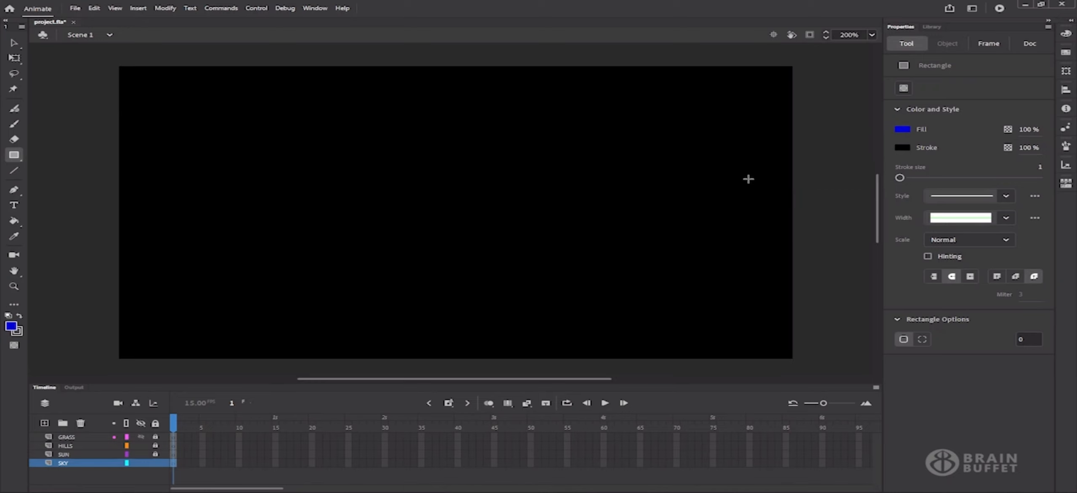
click(905, 149)
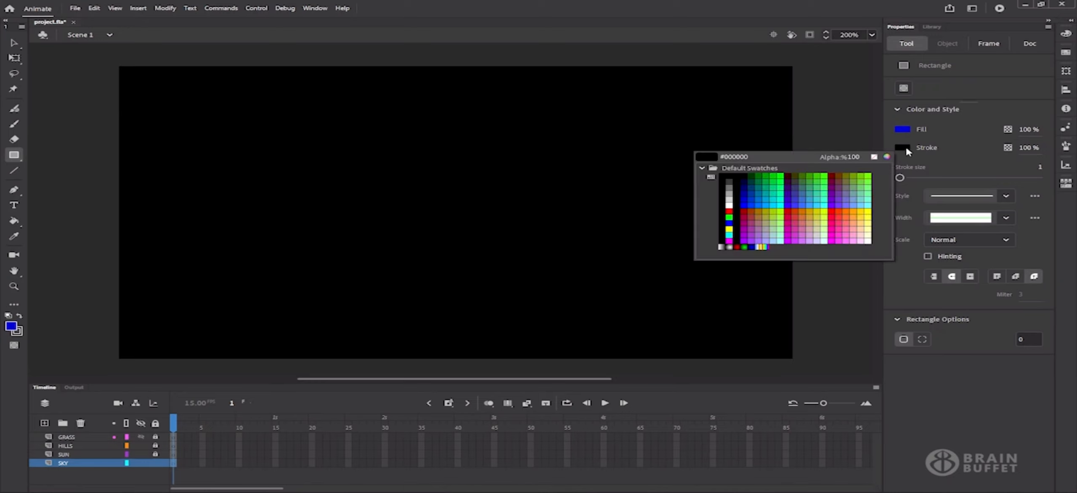
click(874, 157)
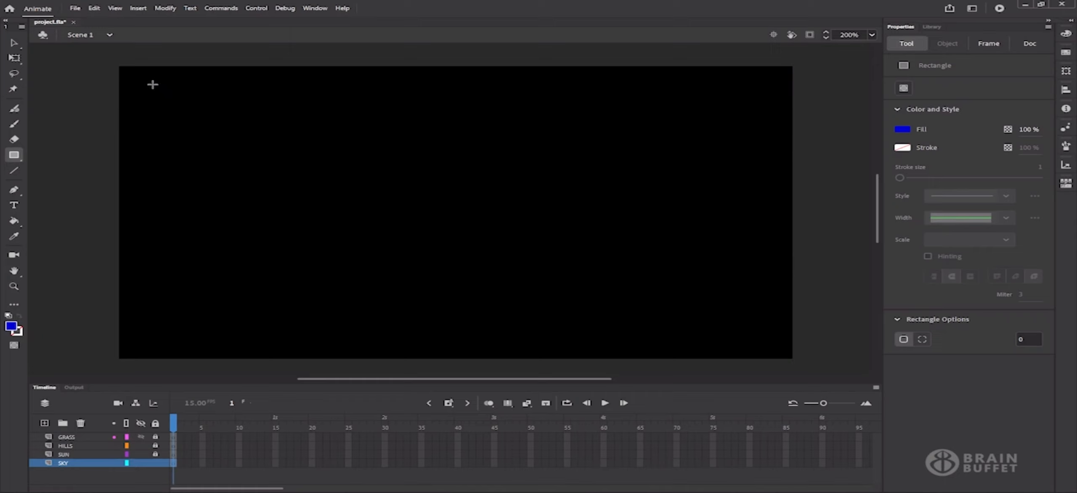
drag(120, 68, 734, 318)
mouse_move(777, 361)
mouse_down()
mouse_move(792, 360)
mouse_move(734, 336)
mouse_move(803, 368)
mouse_move(772, 339)
mouse_move(795, 361)
mouse_up()
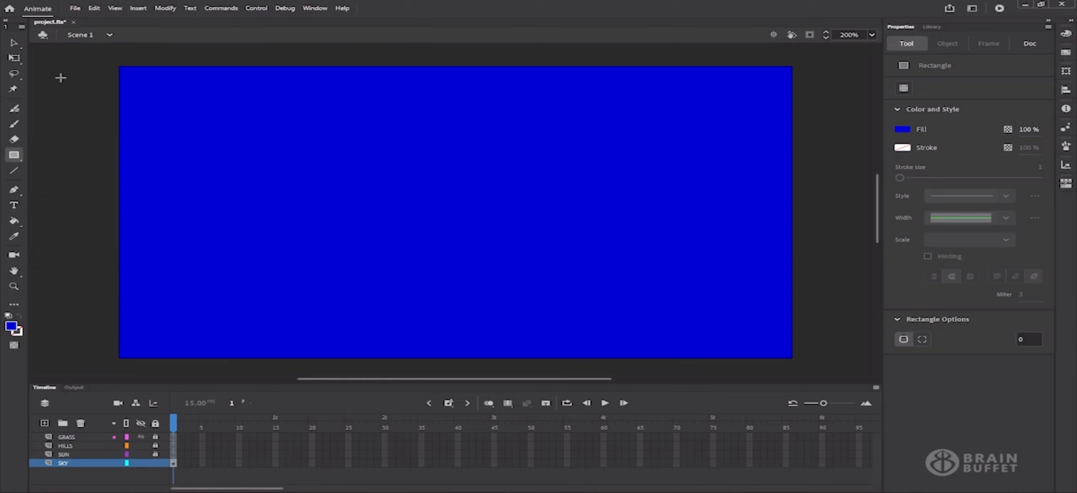
Convert the blue sky rectangle into a drawing object and show its fill in the Color panel
click(14, 42)
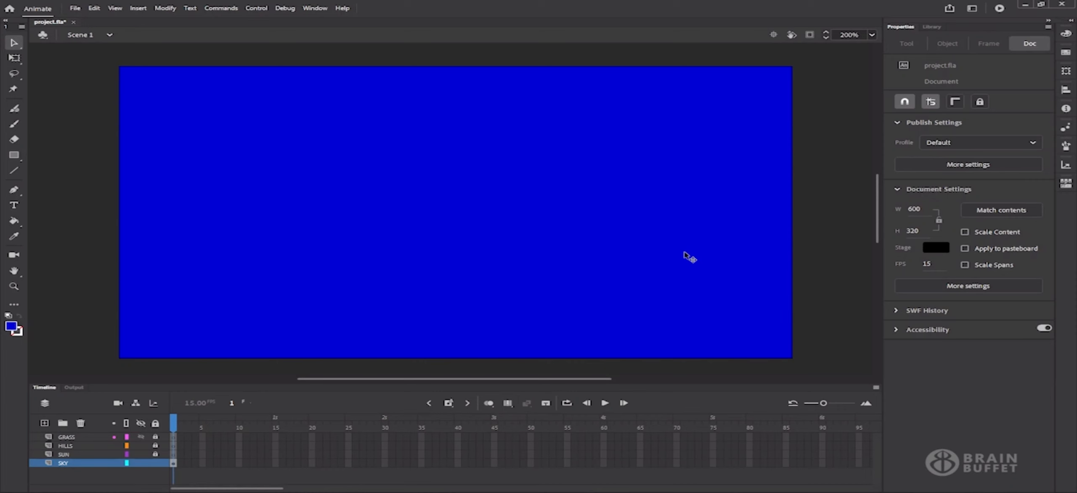
click(631, 228)
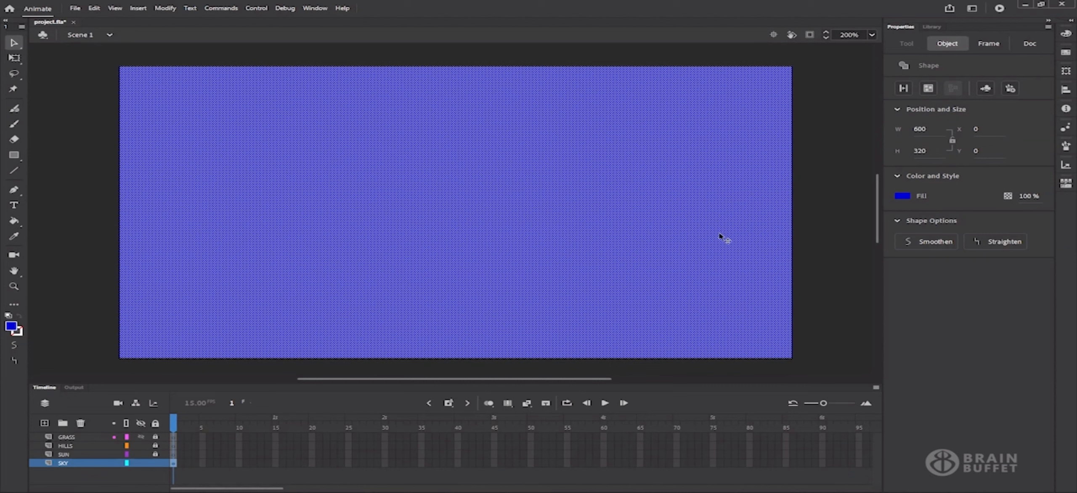
click(928, 89)
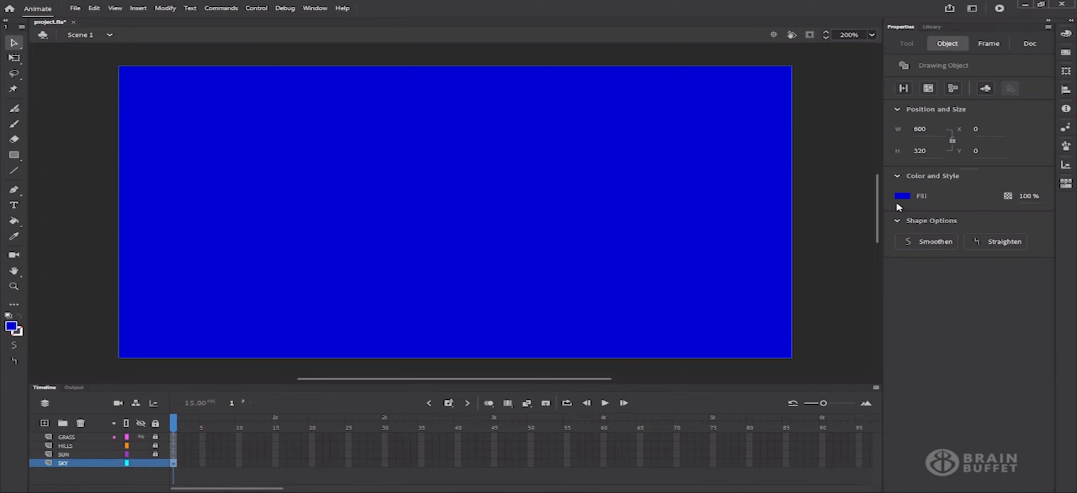
click(1066, 35)
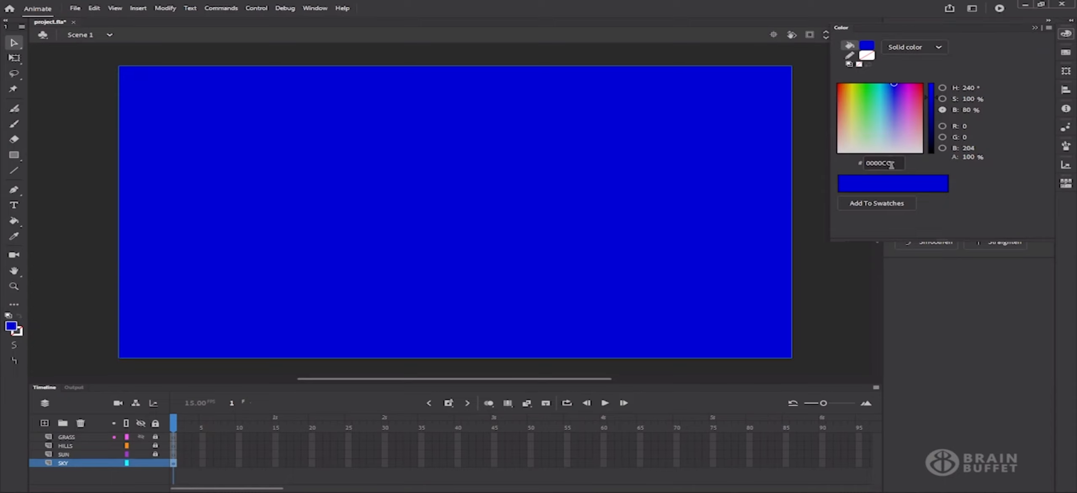
Change the sky fill to a linear gradient with only two colour stops
click(939, 47)
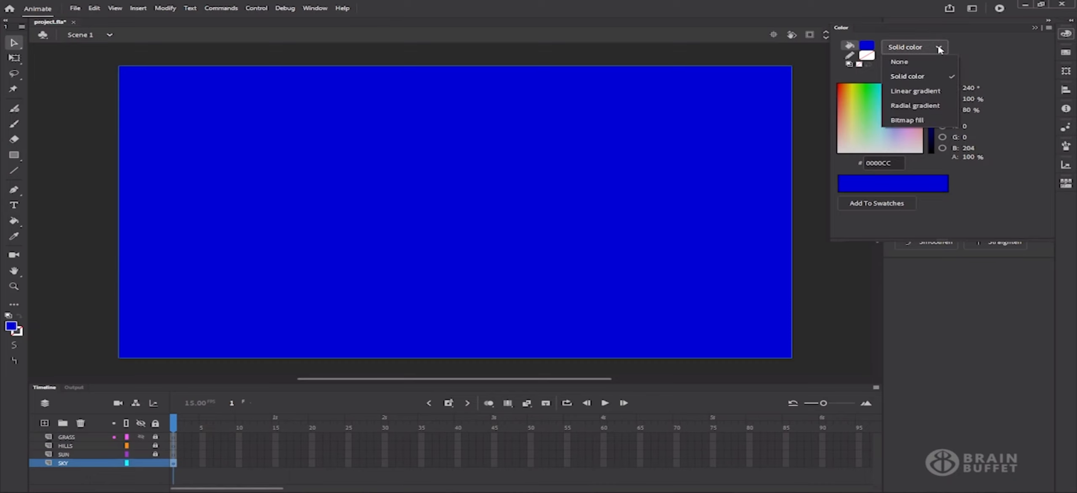
click(919, 94)
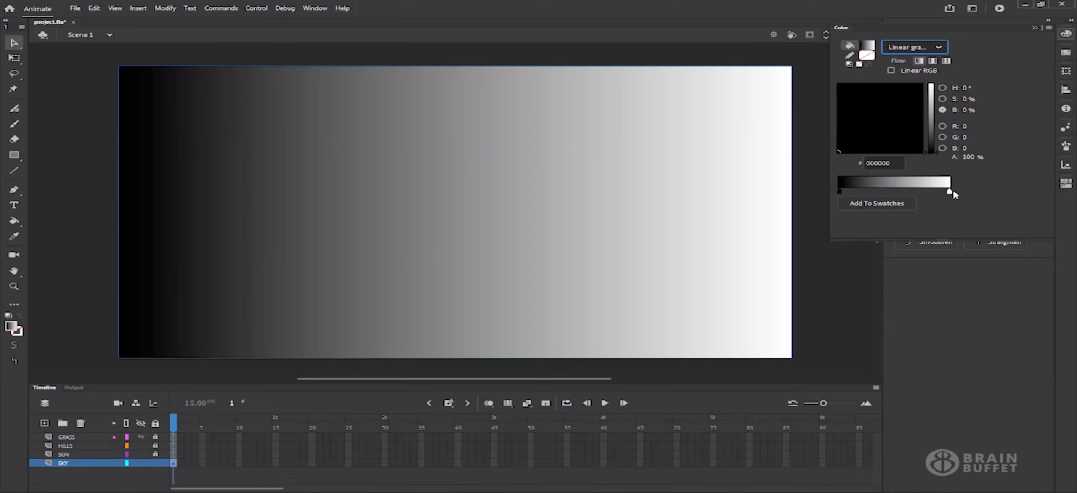
click(905, 193)
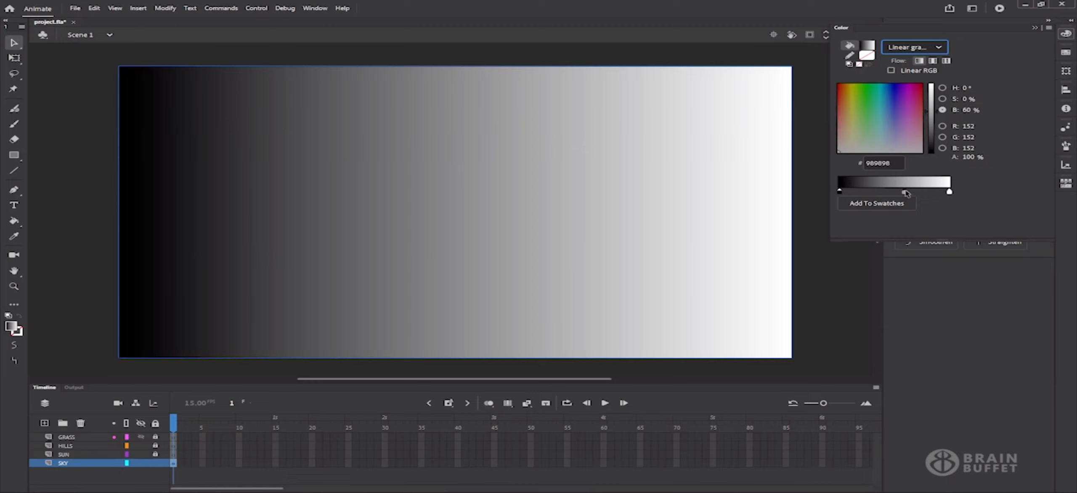
click(880, 192)
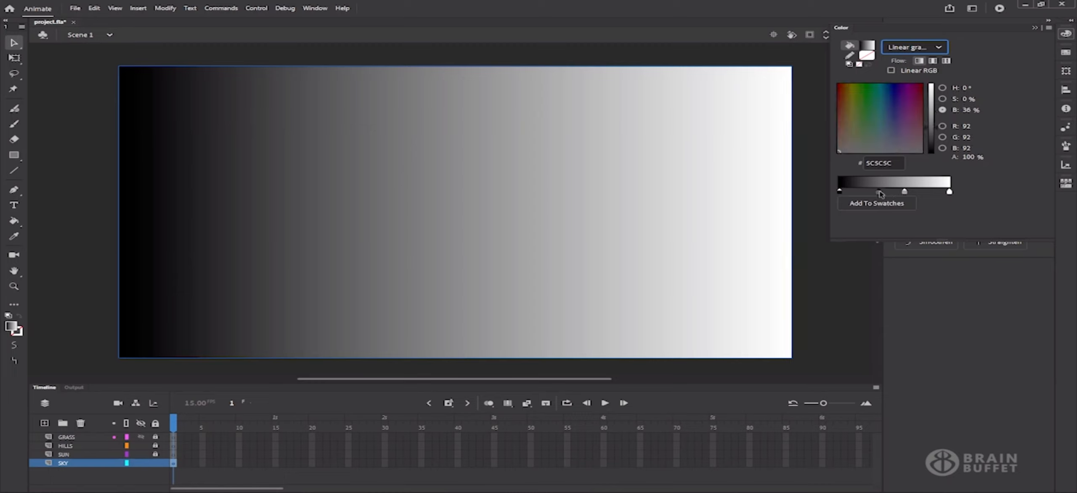
drag(880, 192, 916, 214)
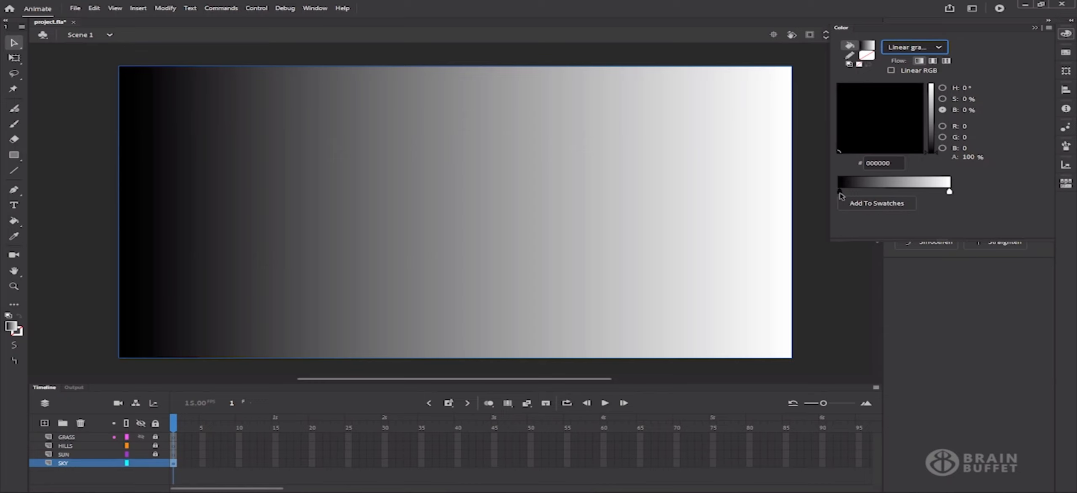
Set the left gradient stop to a dark navy blue
click(889, 118)
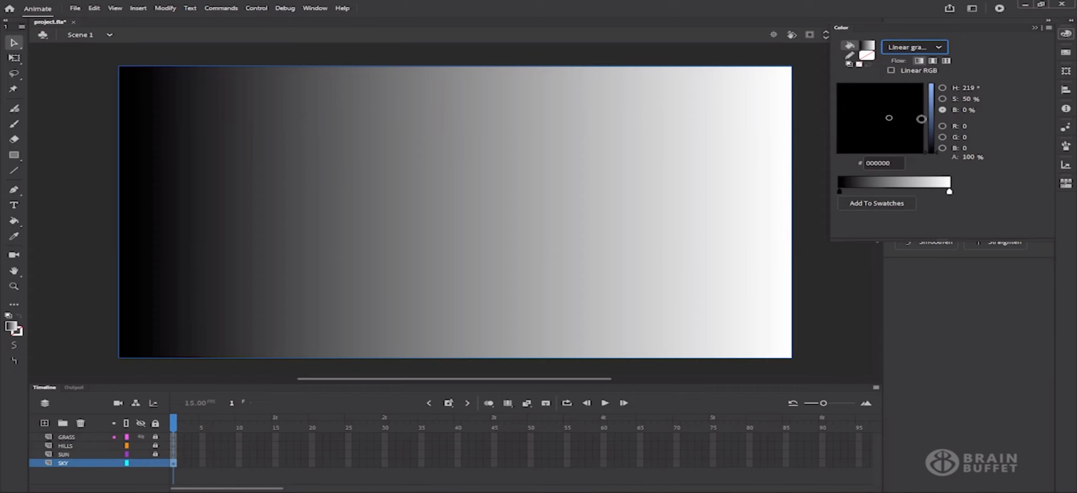
click(930, 114)
mouse_move(932, 118)
mouse_down()
mouse_move(930, 101)
mouse_move(891, 92)
mouse_move(936, 112)
mouse_move(932, 125)
mouse_up()
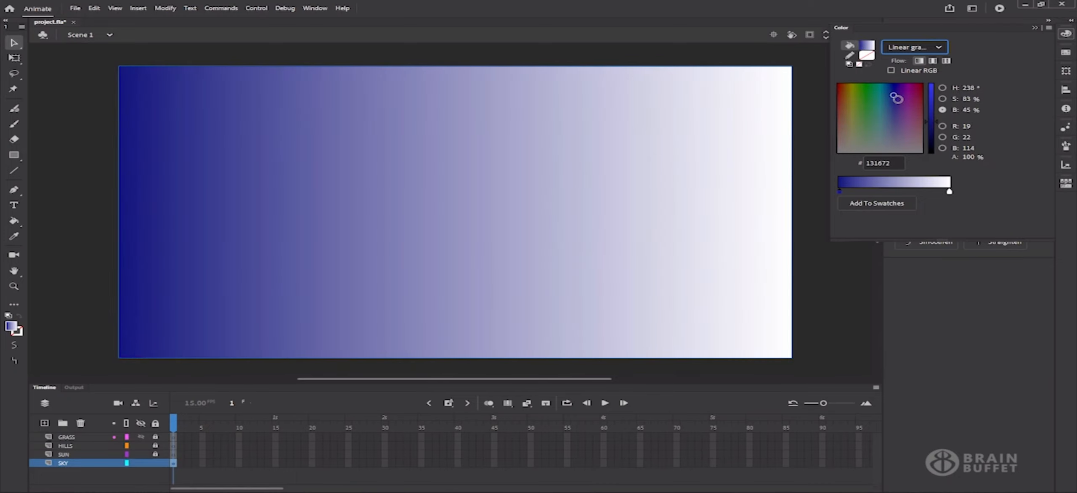
click(893, 98)
Make the right stop bright blue and darken the left stop to #13155E
click(949, 191)
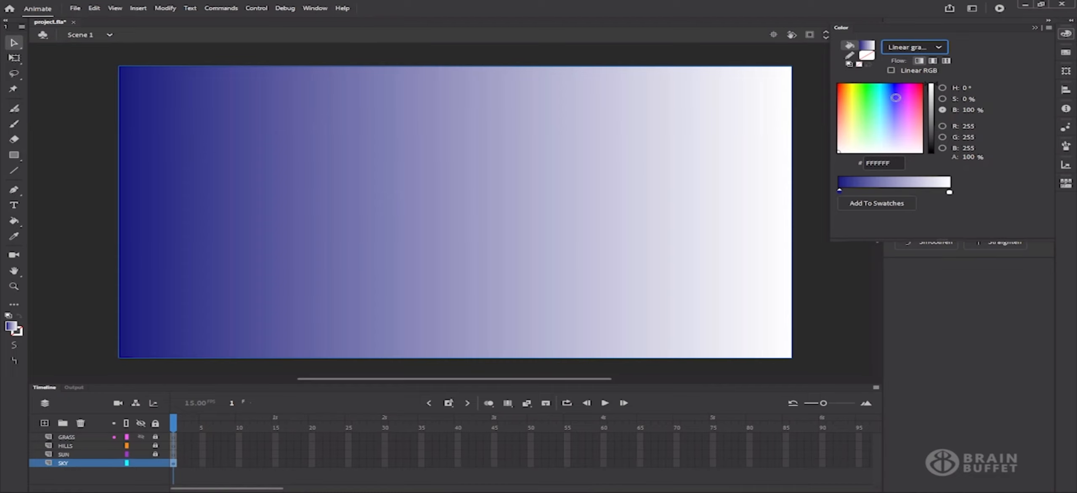
click(894, 93)
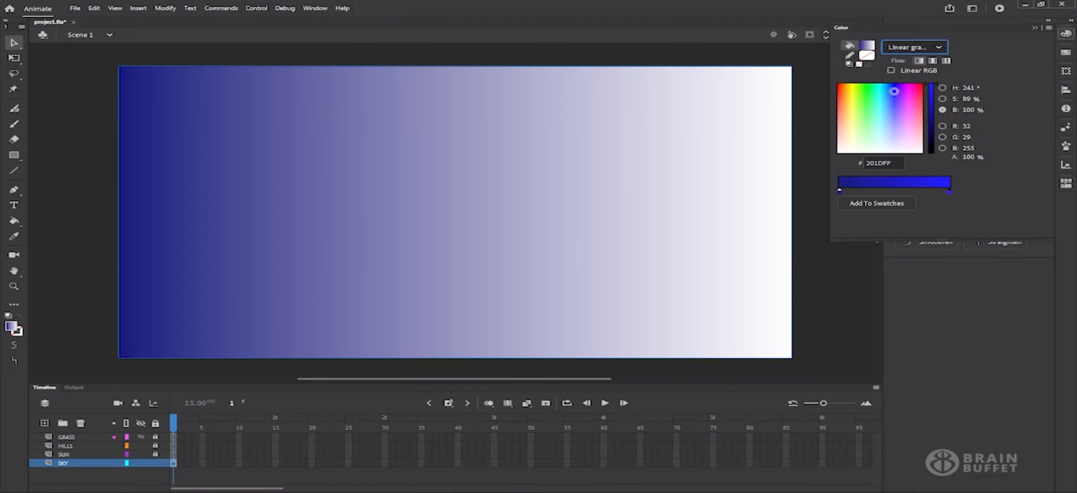
mouse_move(894, 92)
mouse_down()
mouse_move(931, 101)
mouse_move(932, 113)
mouse_move(930, 101)
mouse_up()
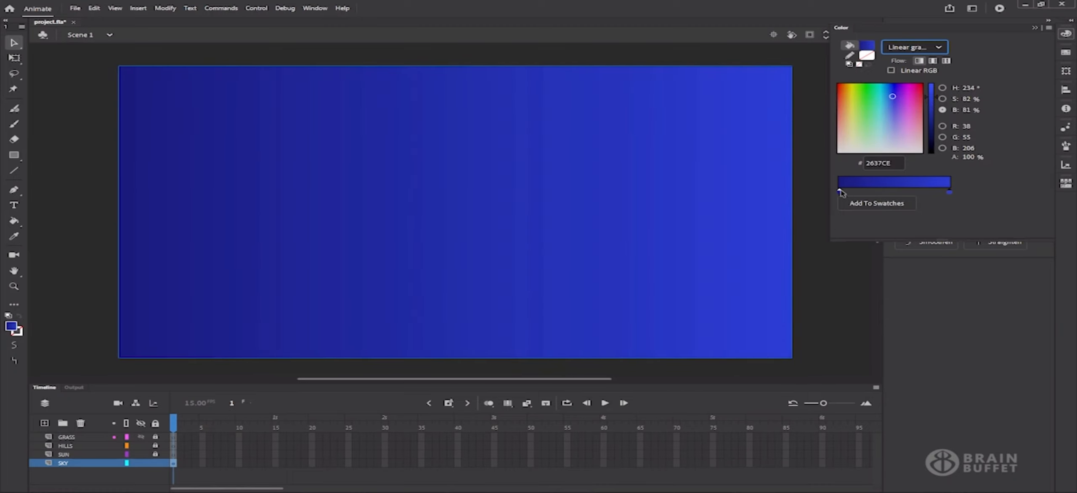
click(949, 192)
click(933, 124)
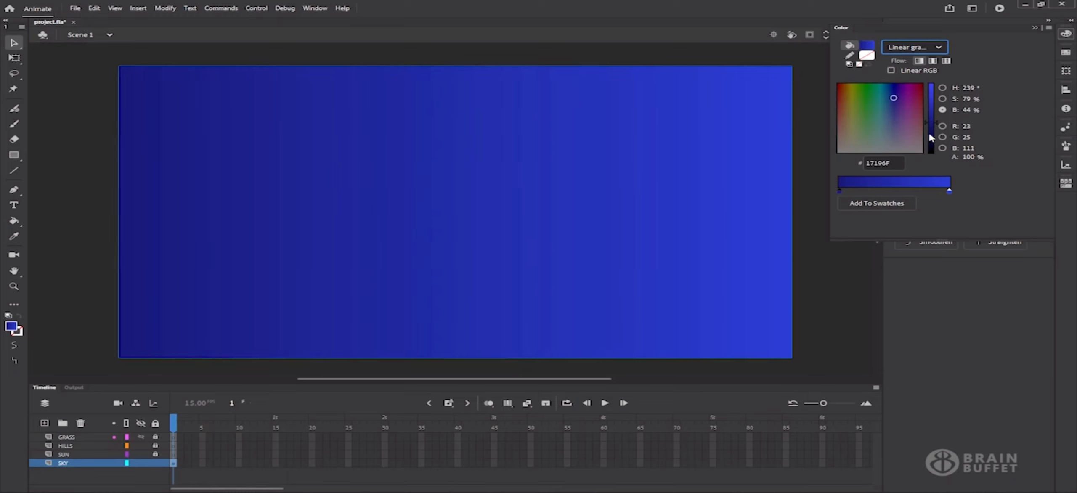
click(935, 127)
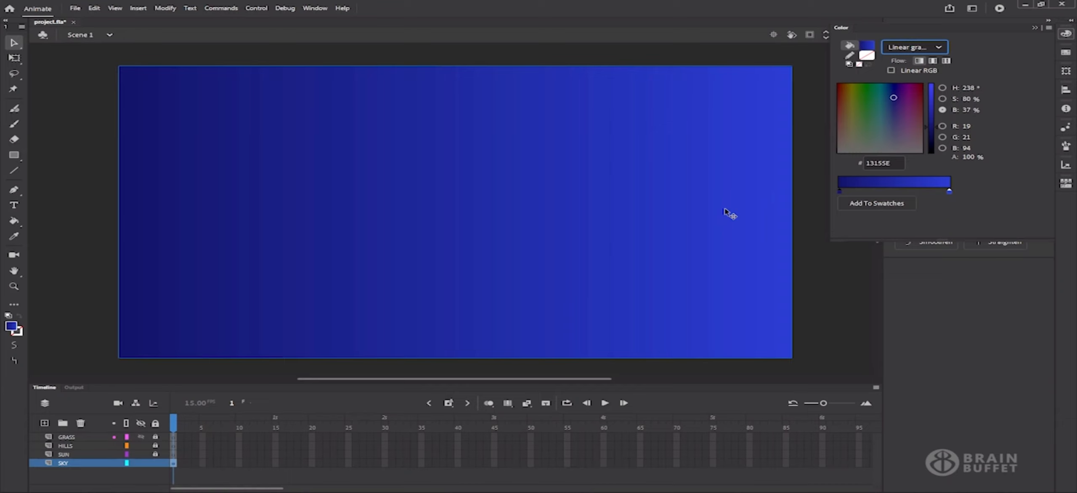
Add the navy-to-blue gradient to the swatches and verify it in the Swatches panel
click(883, 208)
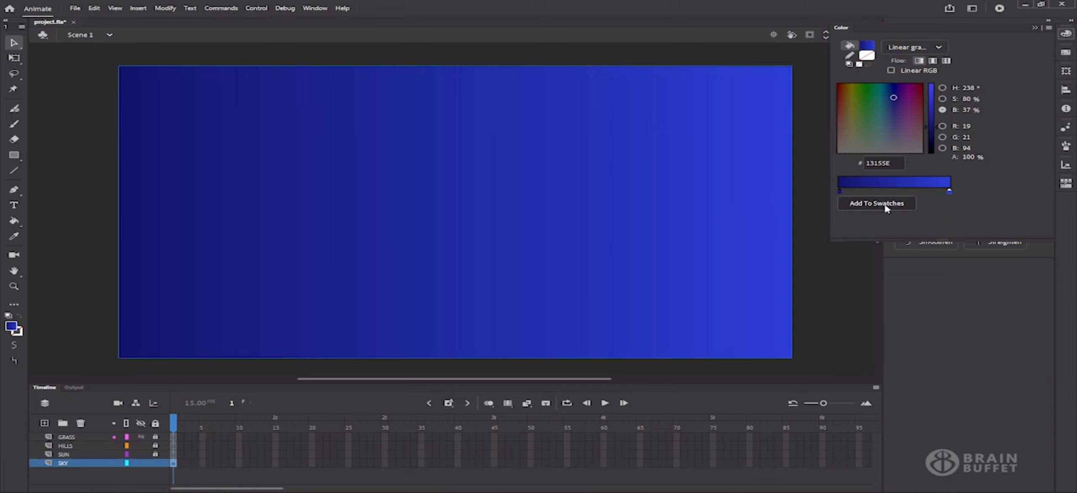
click(1066, 53)
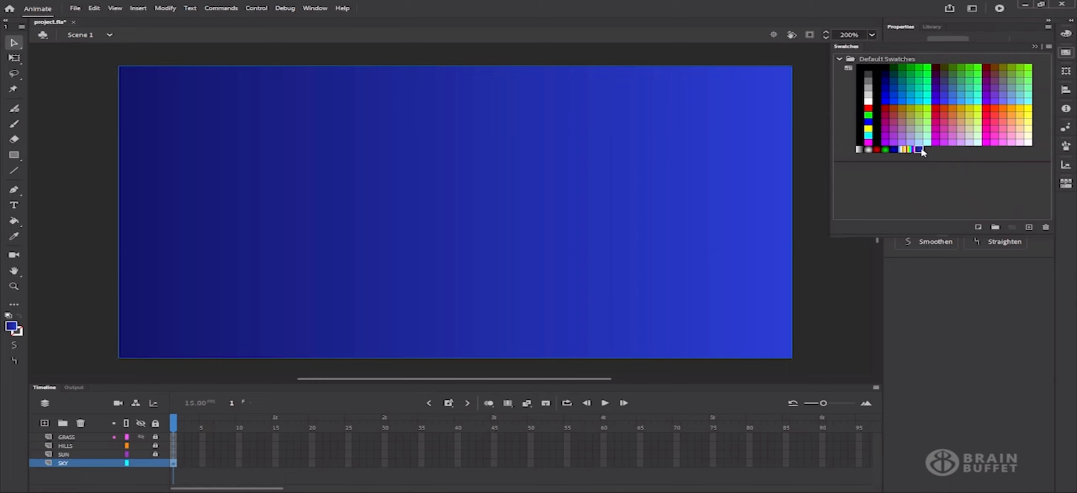
click(970, 343)
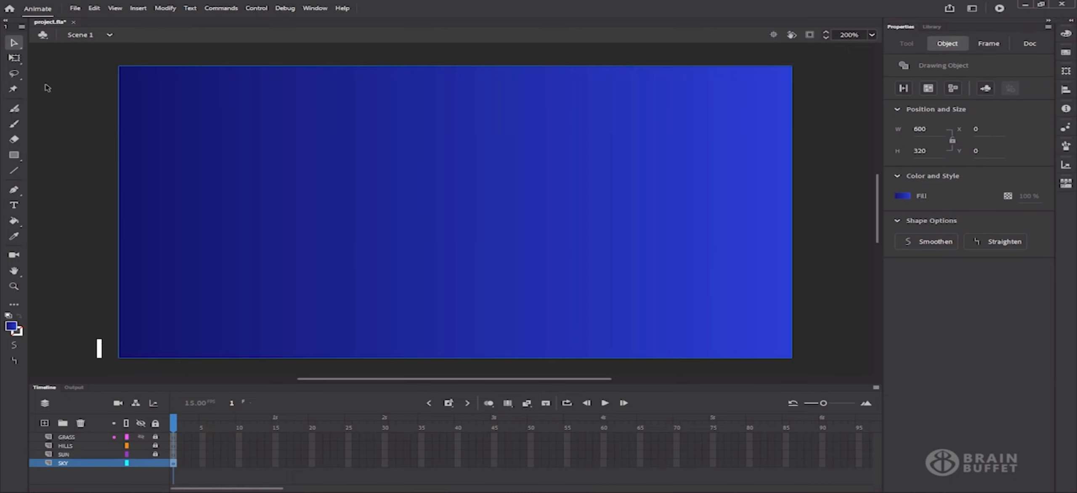
With the Gradient Transform tool, narrow the sky gradient and rotate it to run top to bottom
click(14, 58)
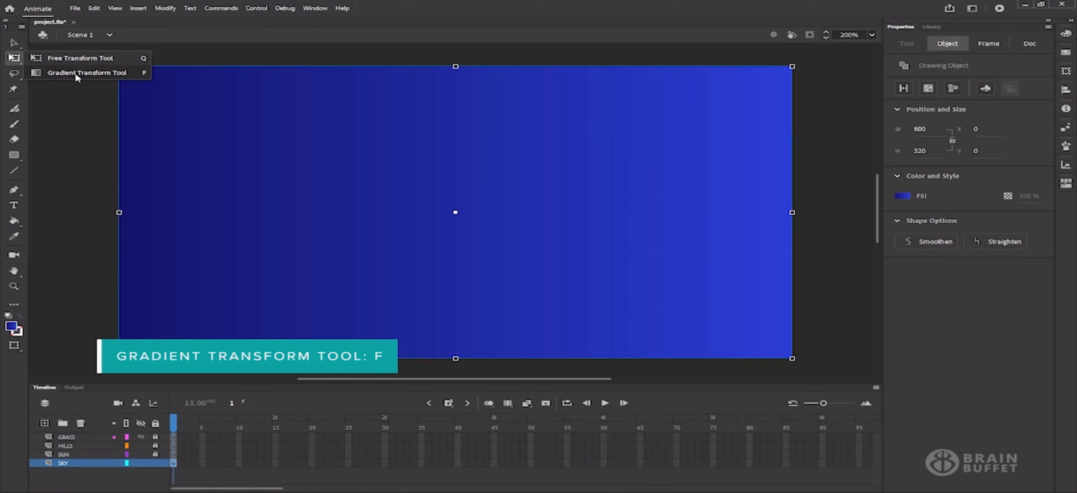
click(77, 75)
click(16, 60)
click(60, 62)
click(15, 60)
click(65, 70)
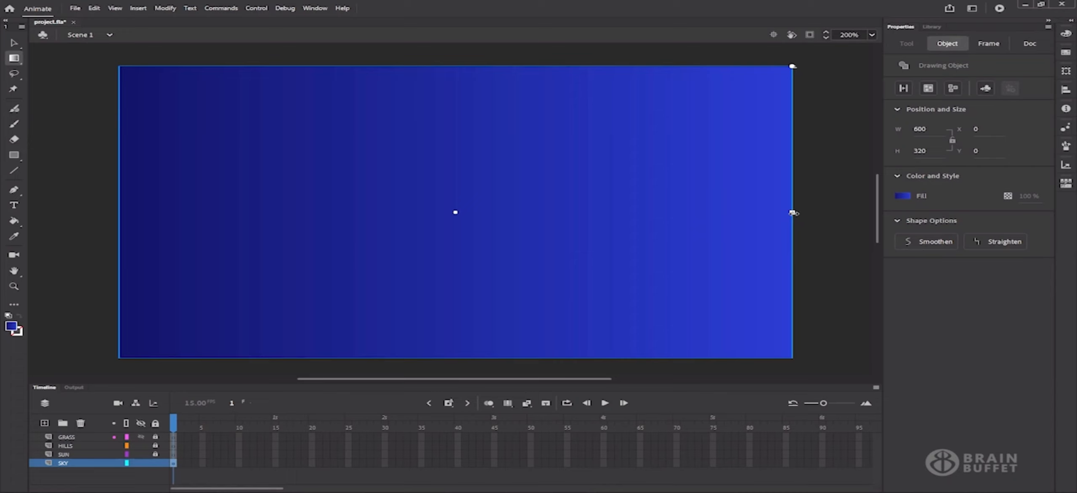
drag(791, 213, 637, 222)
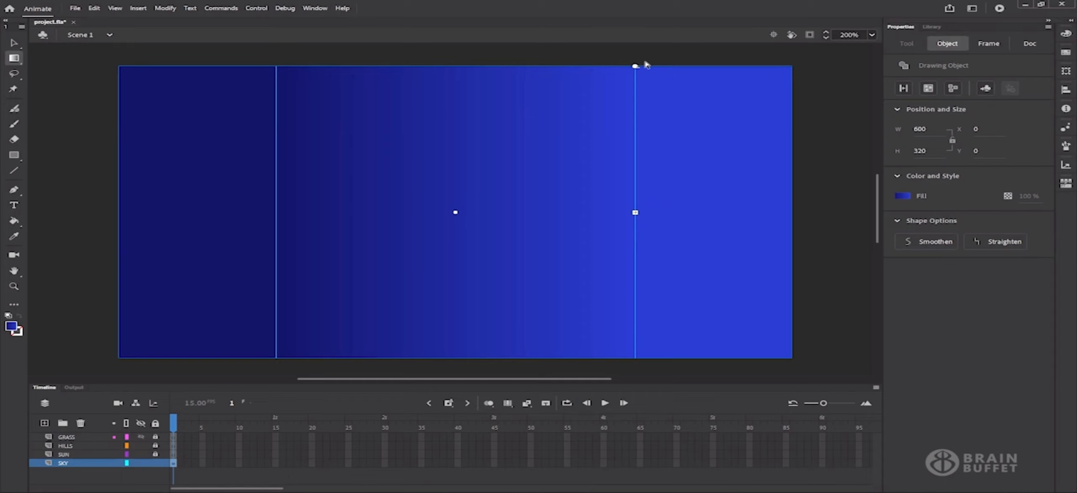
drag(636, 66, 598, 319)
Reposition and compress the vertical gradient band, then deselect the sky
mouse_move(457, 216)
mouse_down()
mouse_move(456, 227)
mouse_move(456, 196)
mouse_move(456, 214)
mouse_up()
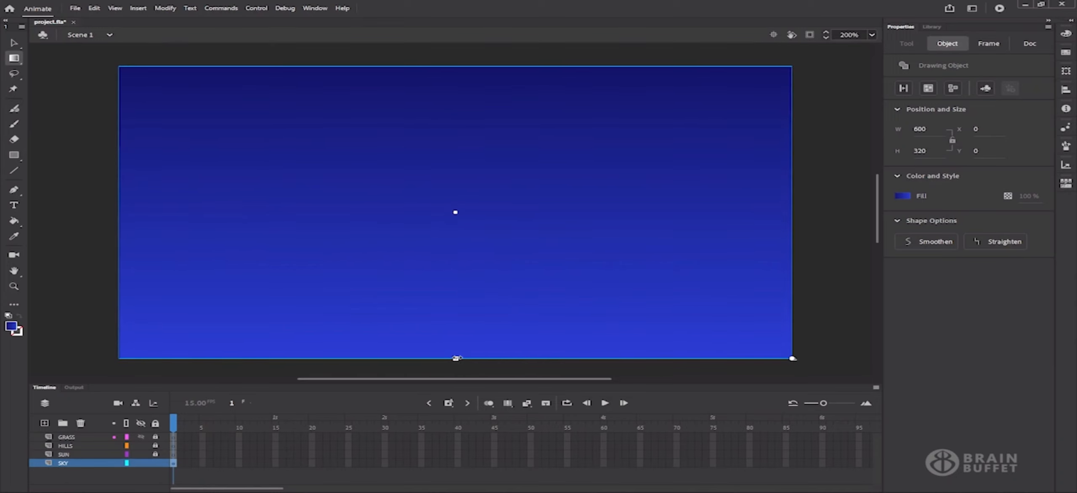
drag(460, 340, 466, 303)
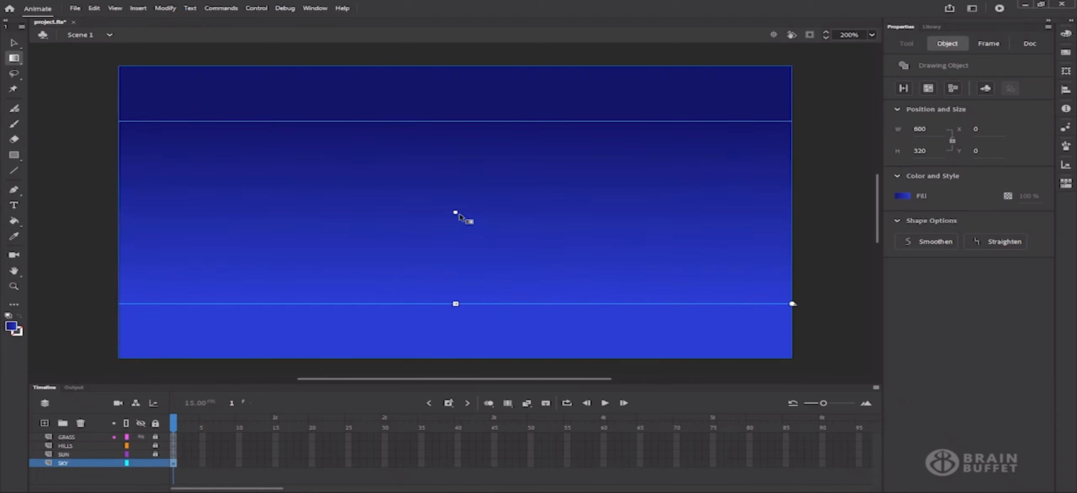
drag(459, 214, 456, 203)
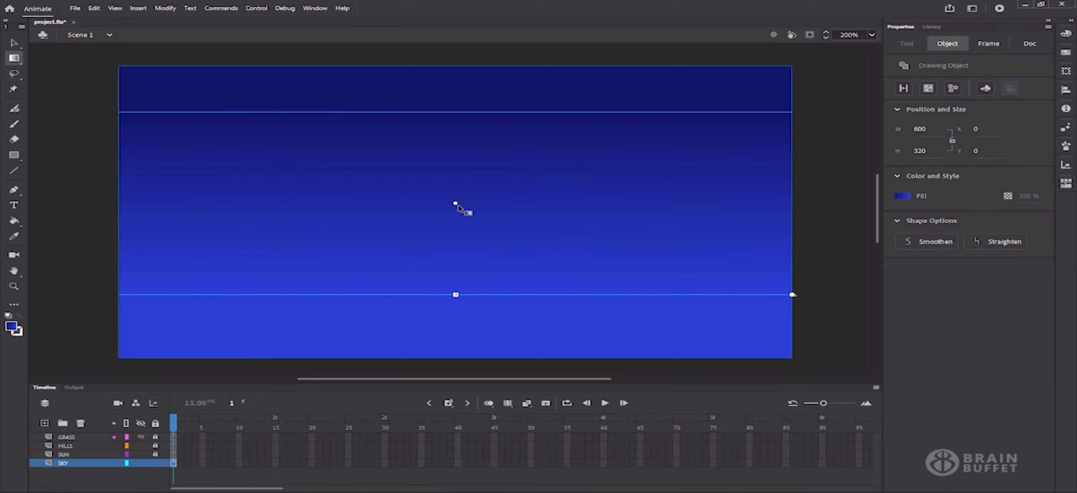
click(813, 155)
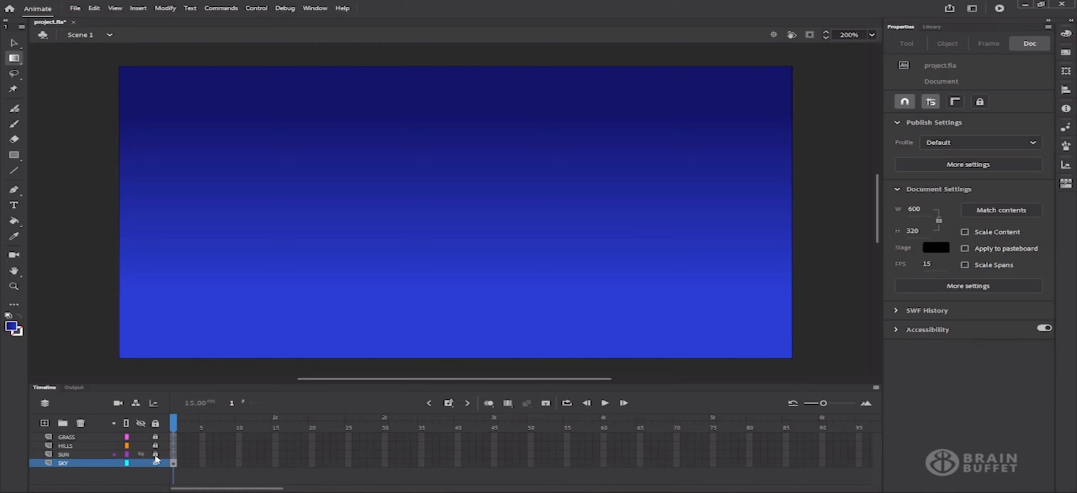
On the SUN layer, choose the Oval tool with a yellow #FFCC33 fill
click(90, 457)
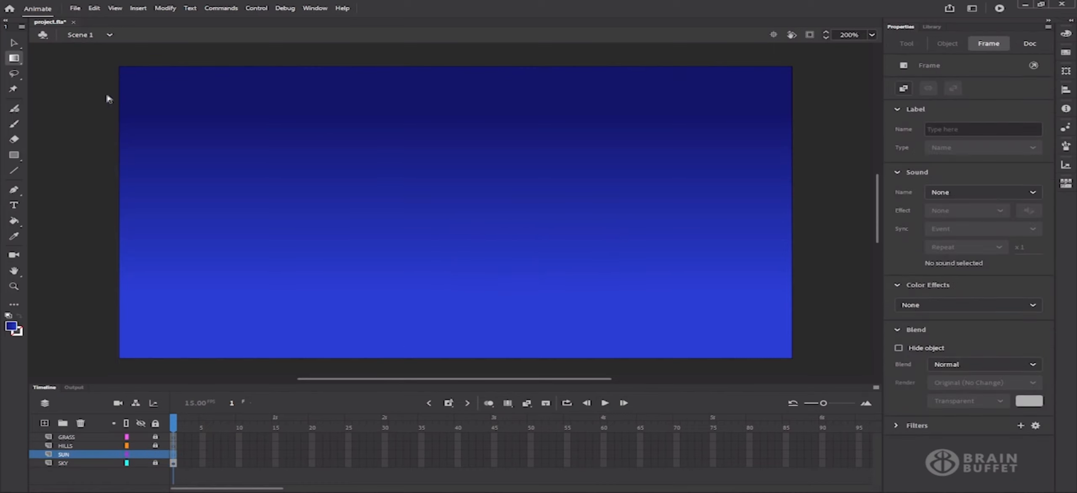
click(17, 159)
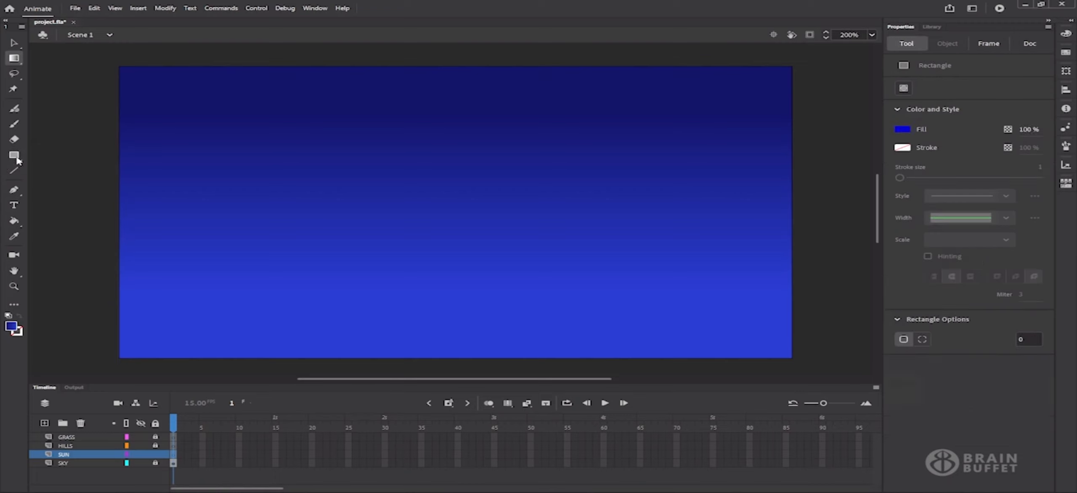
drag(18, 160, 93, 185)
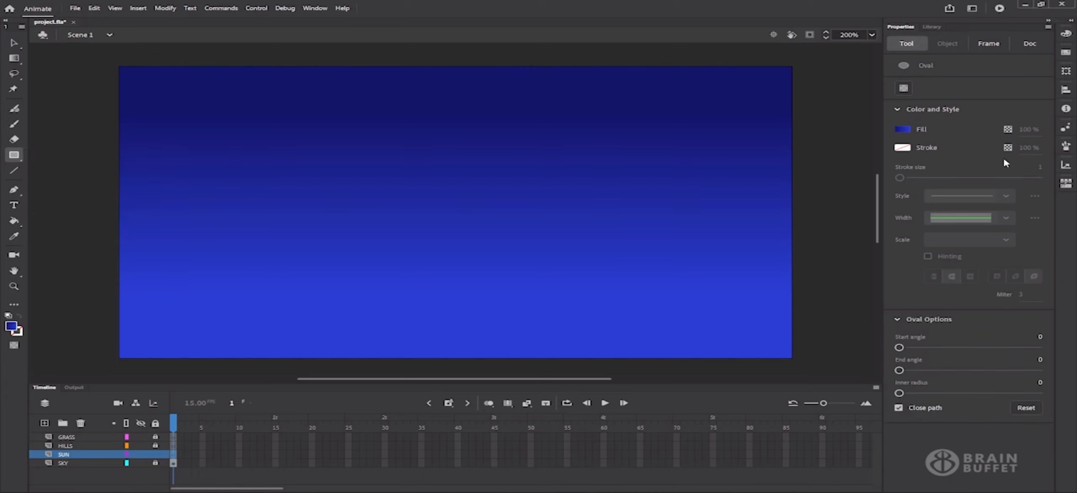
click(900, 131)
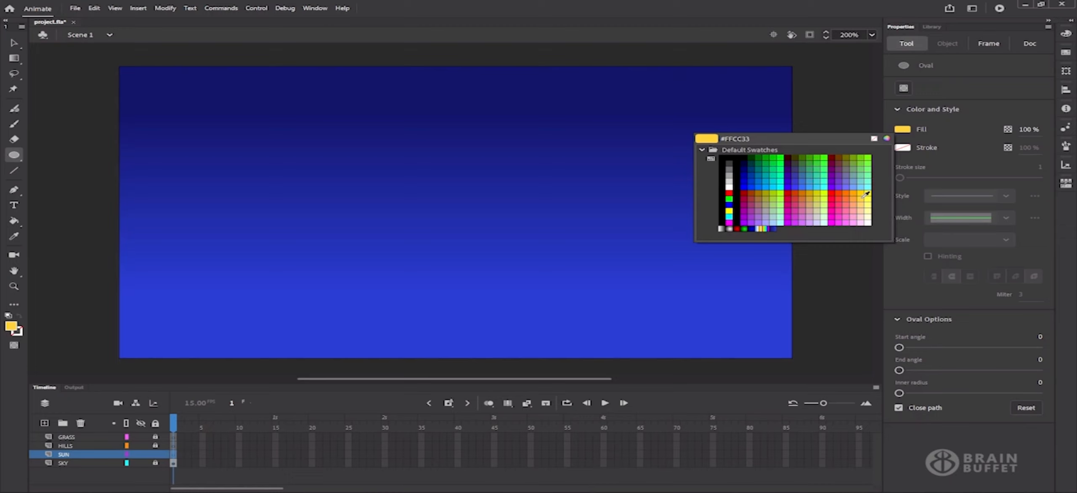
click(865, 191)
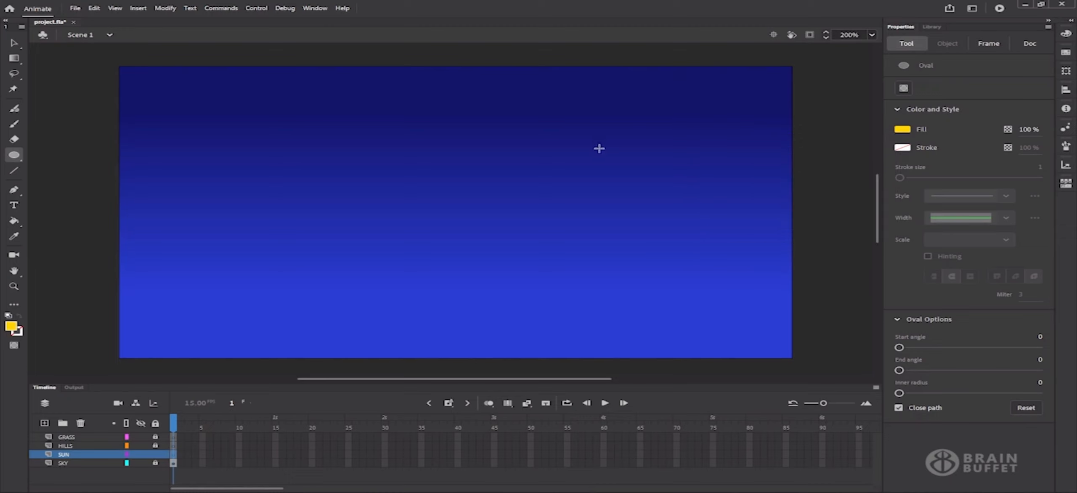
Draw a 130 × 130 yellow sun at X 410, Y 110 and select it
drag(578, 165, 724, 284)
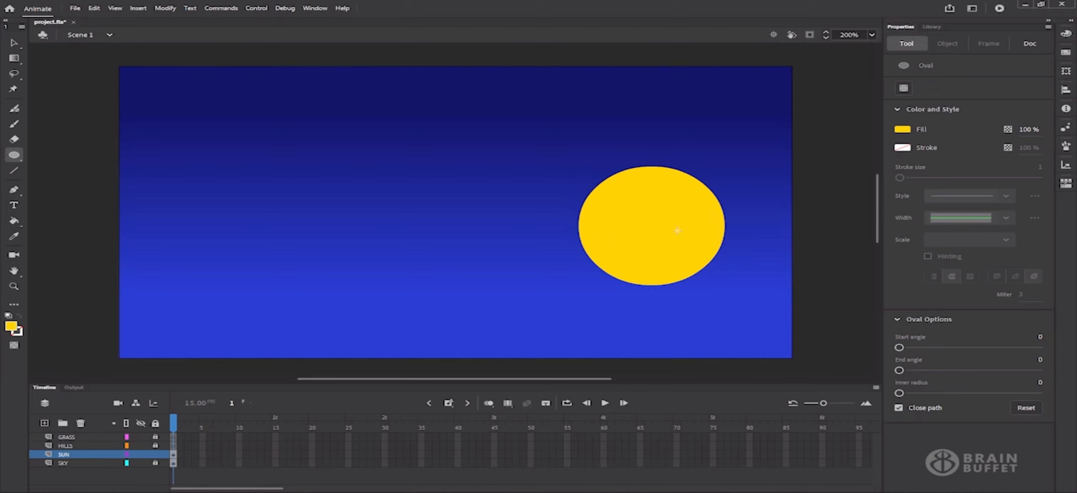
click(14, 44)
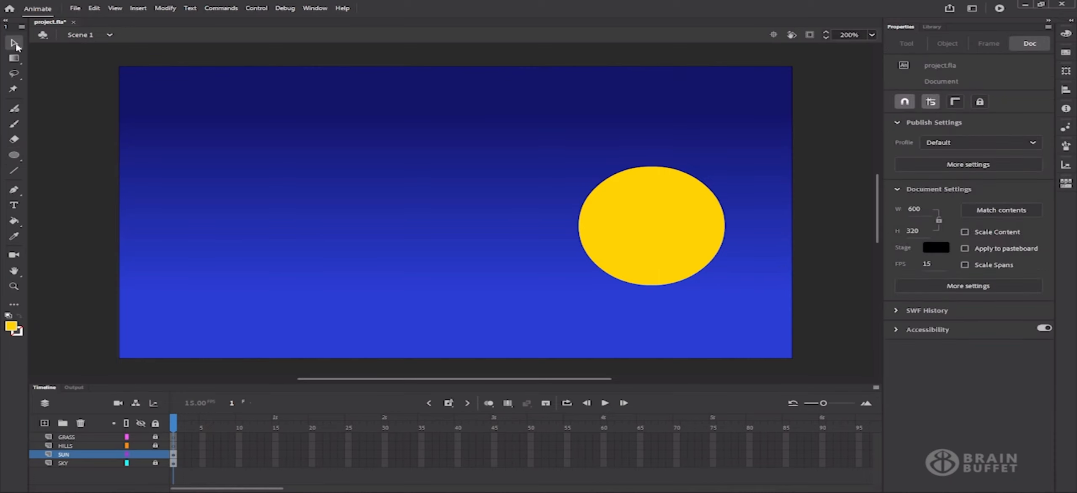
click(675, 238)
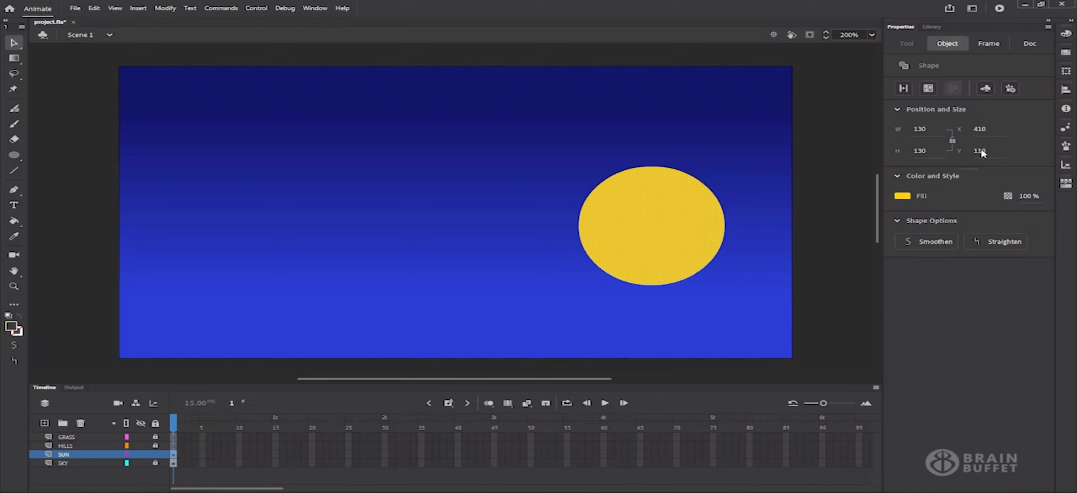
Change the sun's fill type from solid to a radial gradient in the Color panel
click(1066, 34)
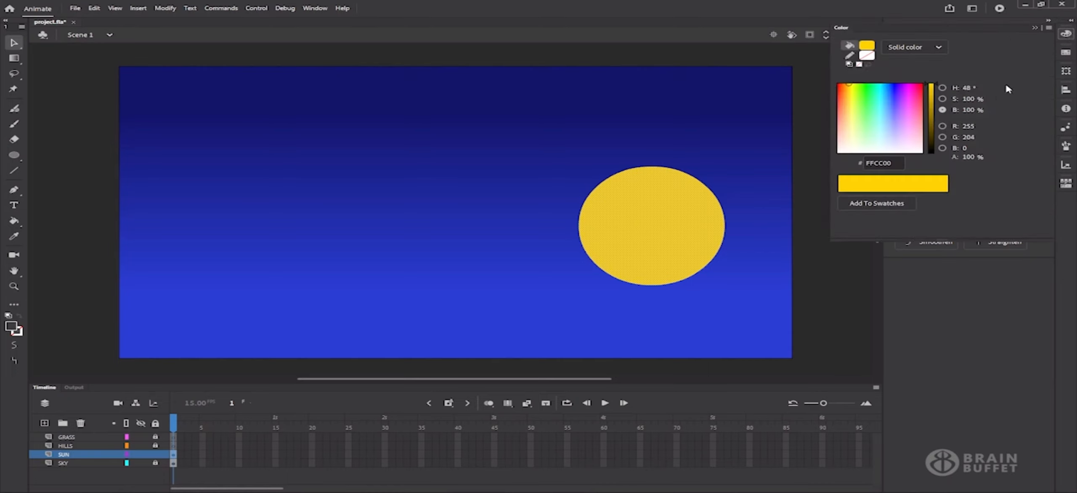
click(919, 48)
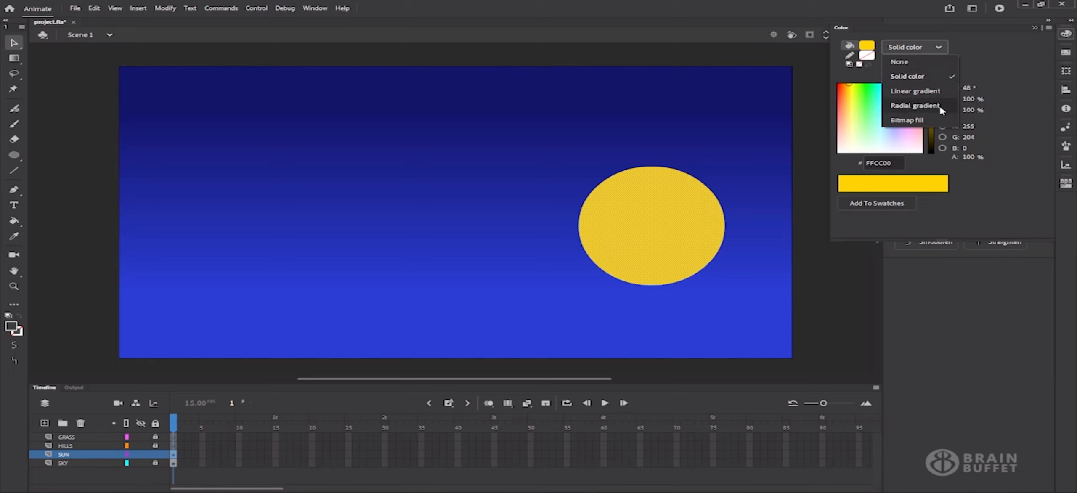
click(927, 93)
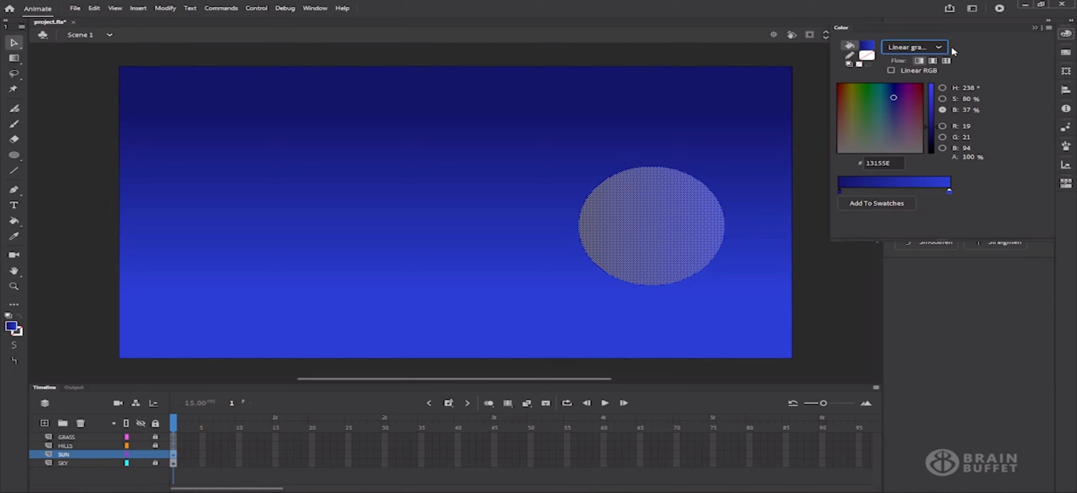
click(937, 50)
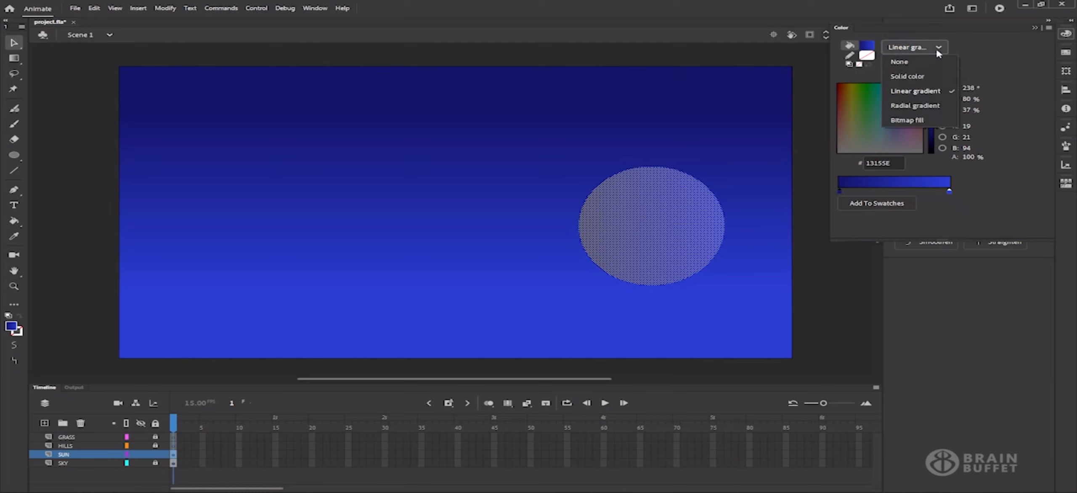
click(905, 108)
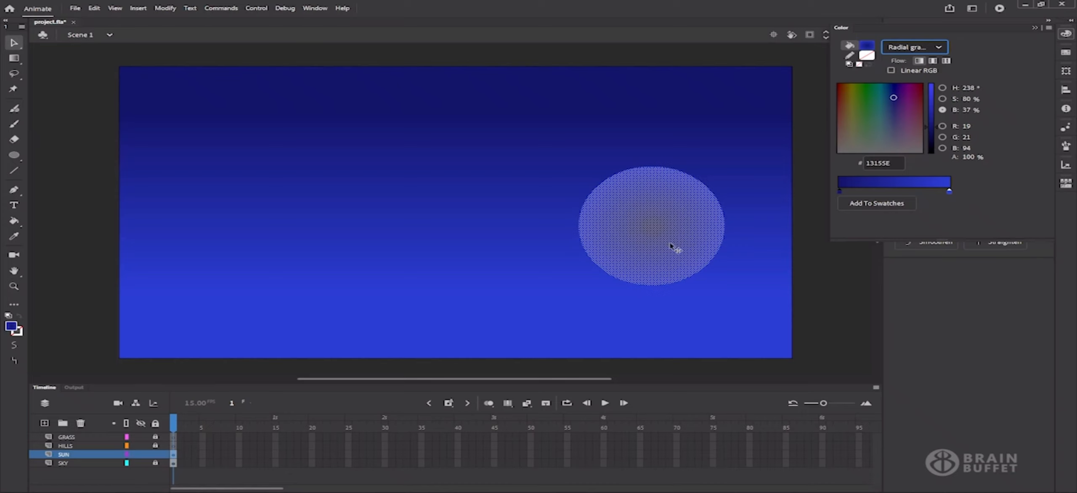
Convert the sun circle into a drawing object
click(953, 329)
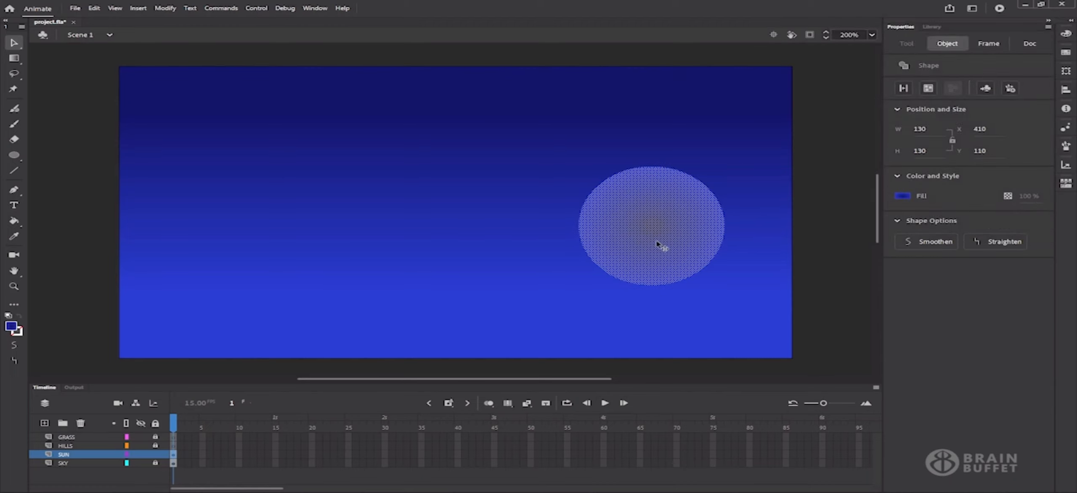
click(929, 88)
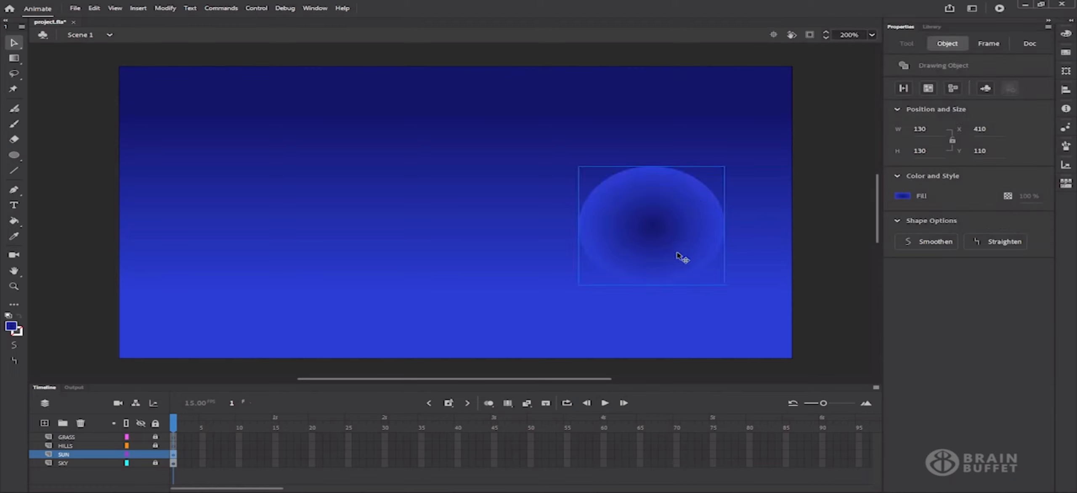
click(1065, 34)
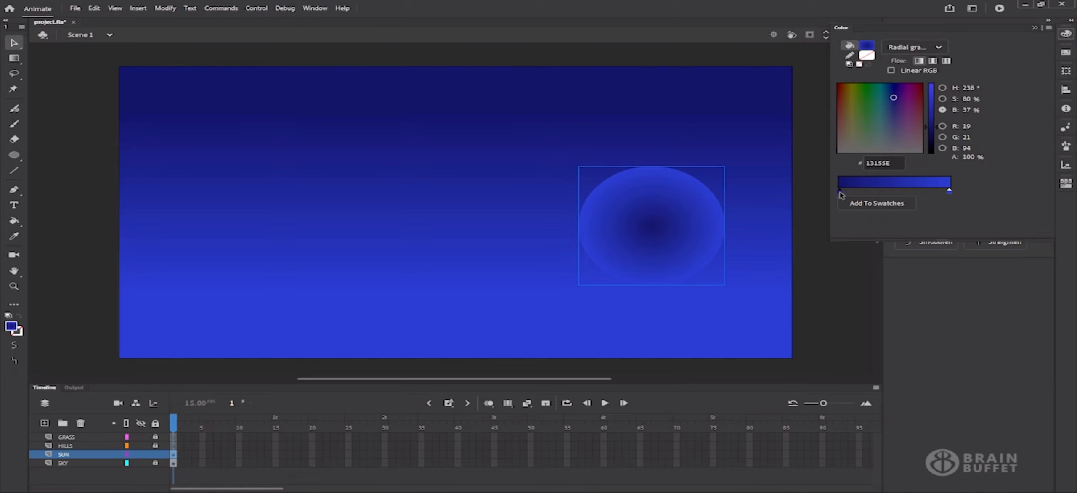
Recolour the gradient's centre stop and brighten it toward gold
drag(868, 96, 850, 93)
drag(933, 126, 932, 118)
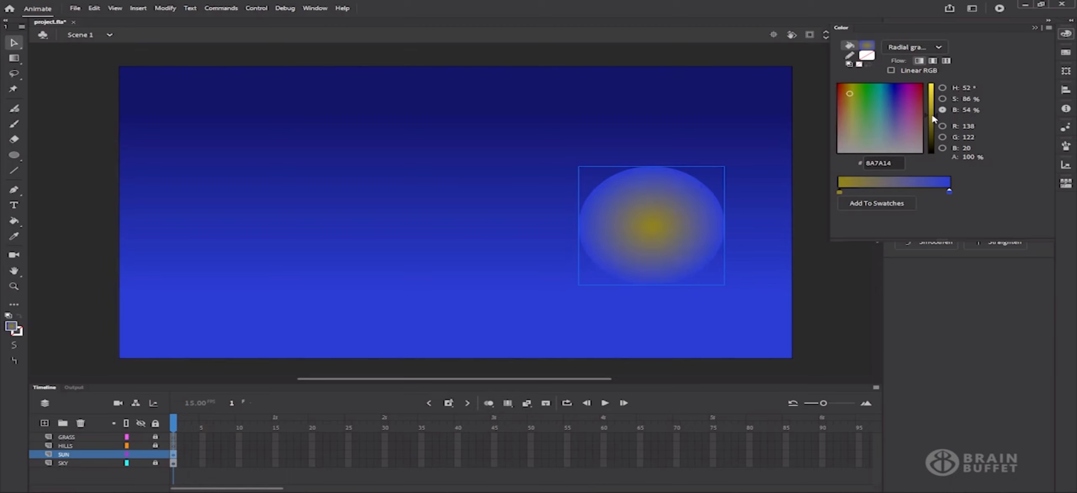
drag(930, 116, 931, 113)
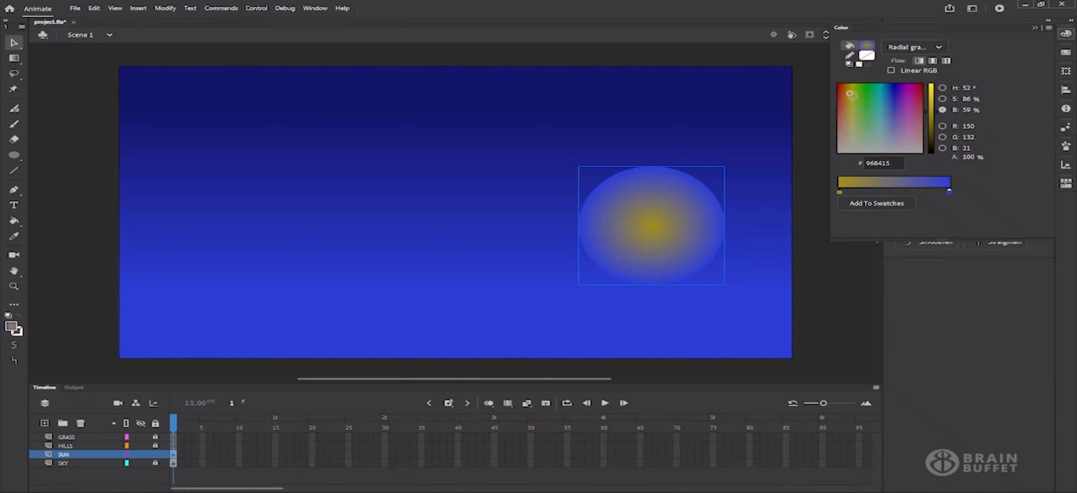
drag(850, 93, 848, 90)
drag(933, 111, 931, 104)
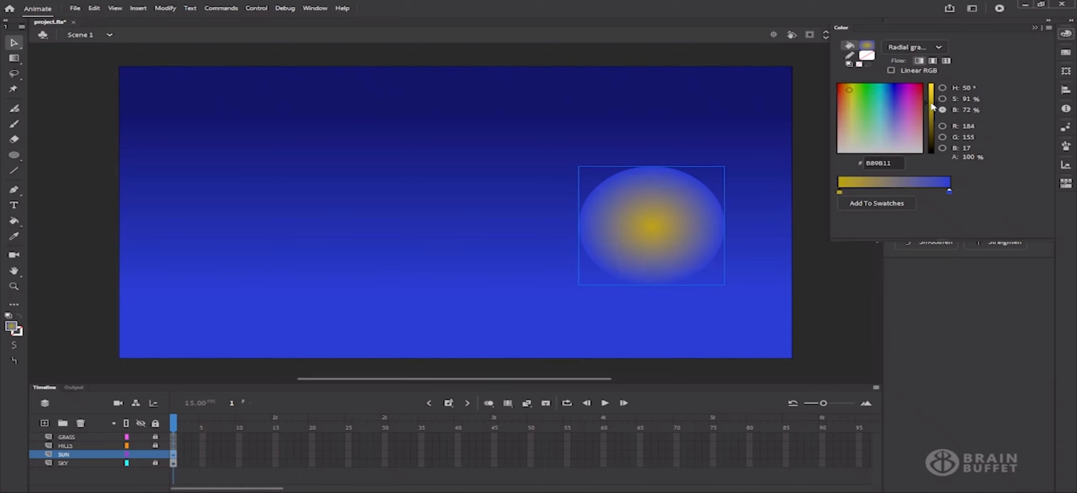
Make the gradient's outer stop a bright yellow
click(949, 192)
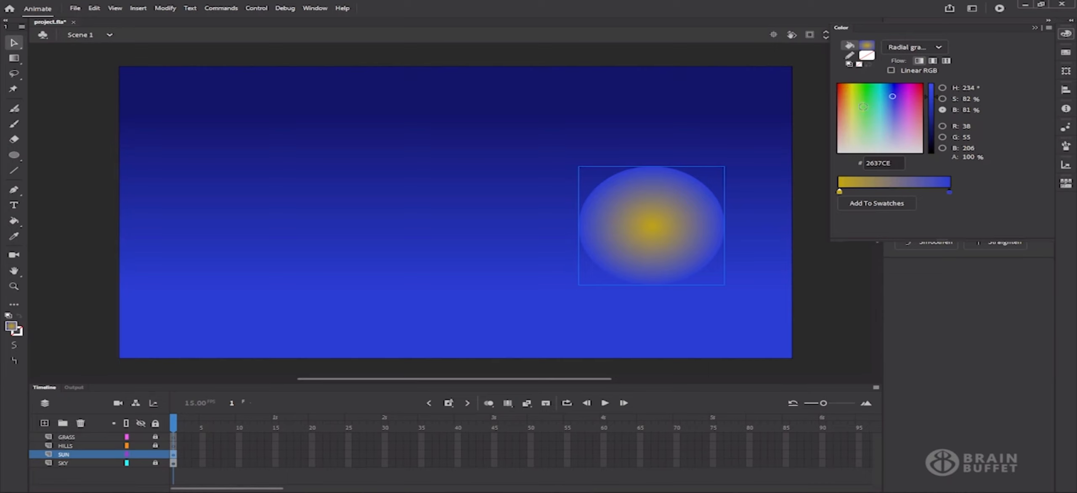
click(855, 93)
drag(855, 93, 851, 94)
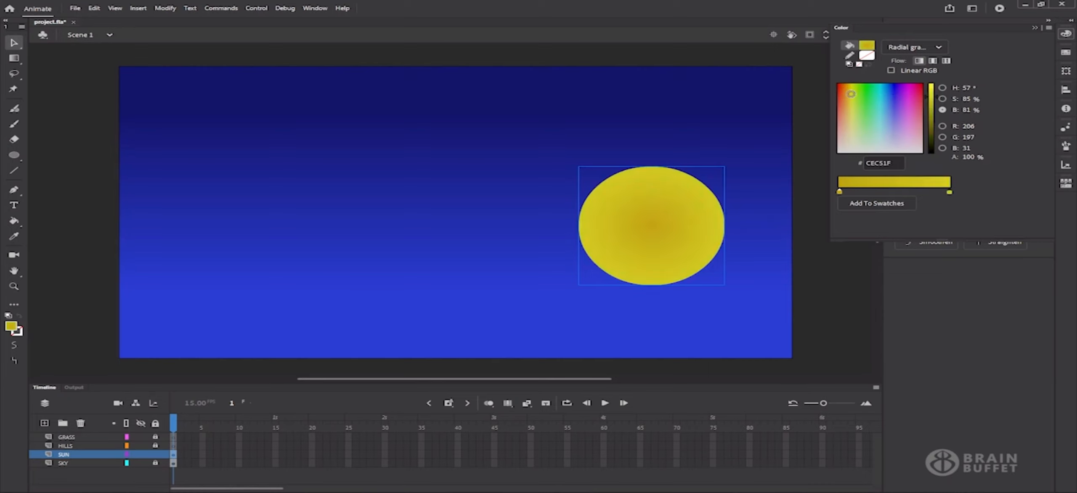
drag(932, 102, 930, 88)
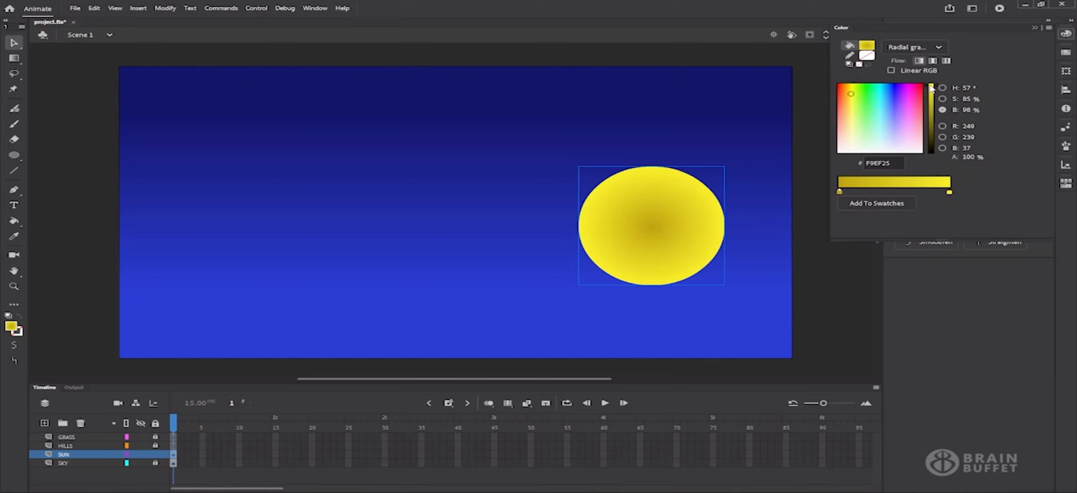
Deepen the centre stop toward orange-gold
click(839, 192)
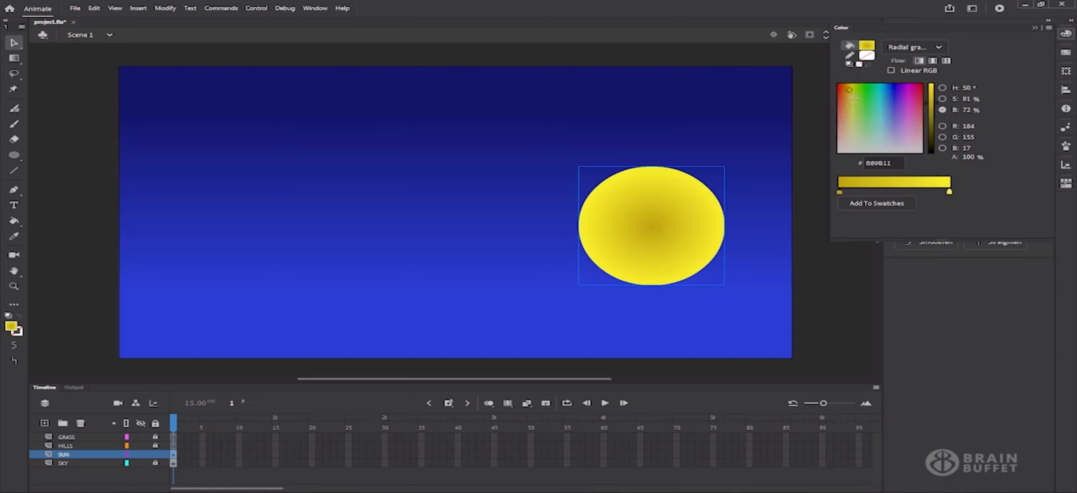
click(931, 100)
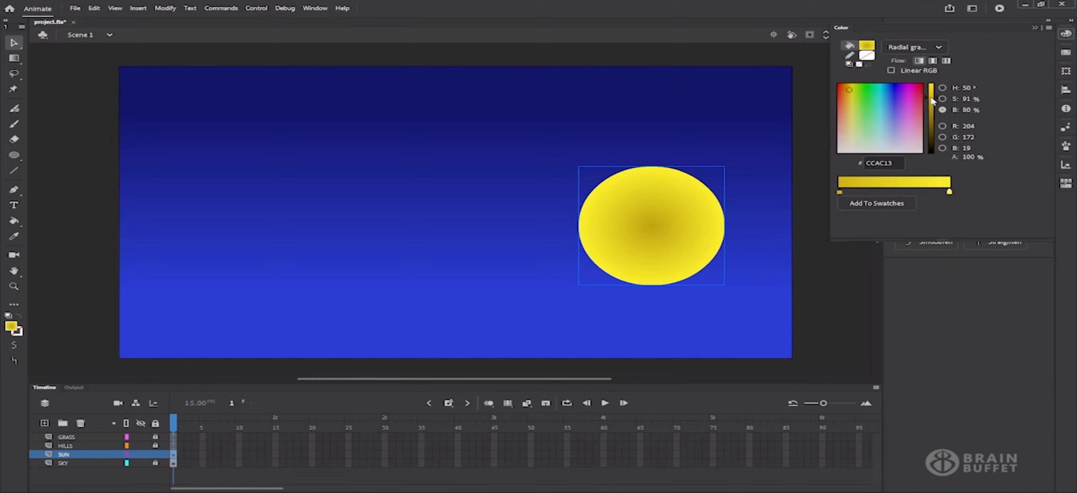
drag(846, 88, 847, 92)
click(1067, 35)
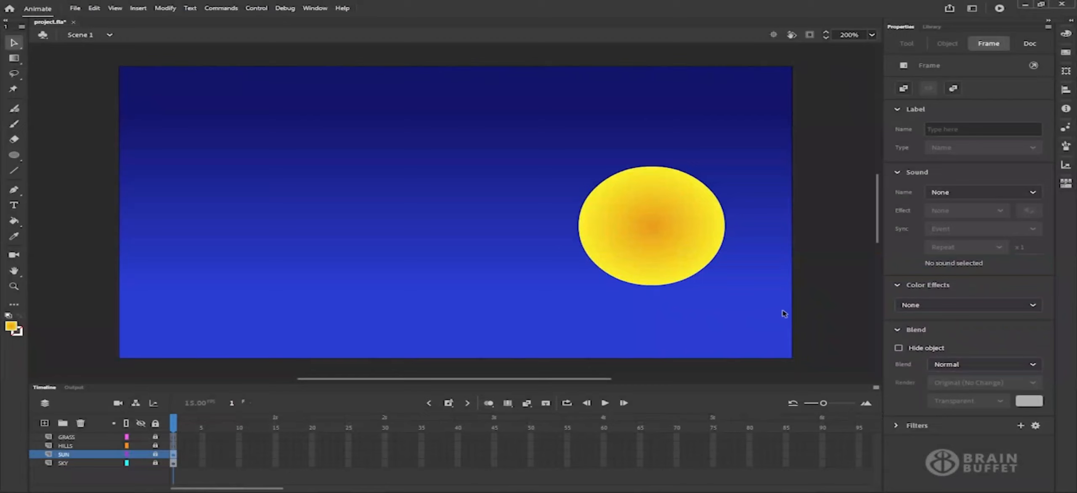
Make the HILLS layer active and pick the Pen tool
click(100, 447)
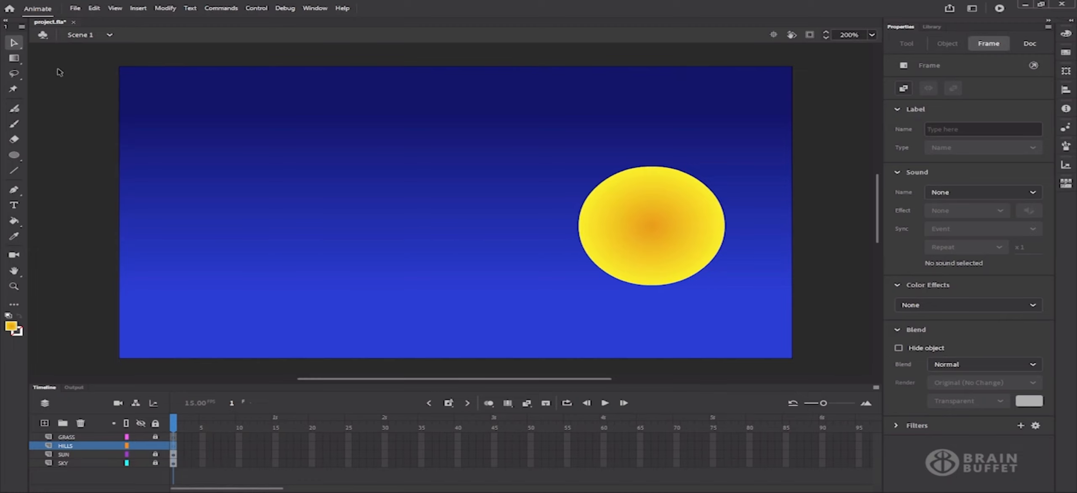
click(15, 191)
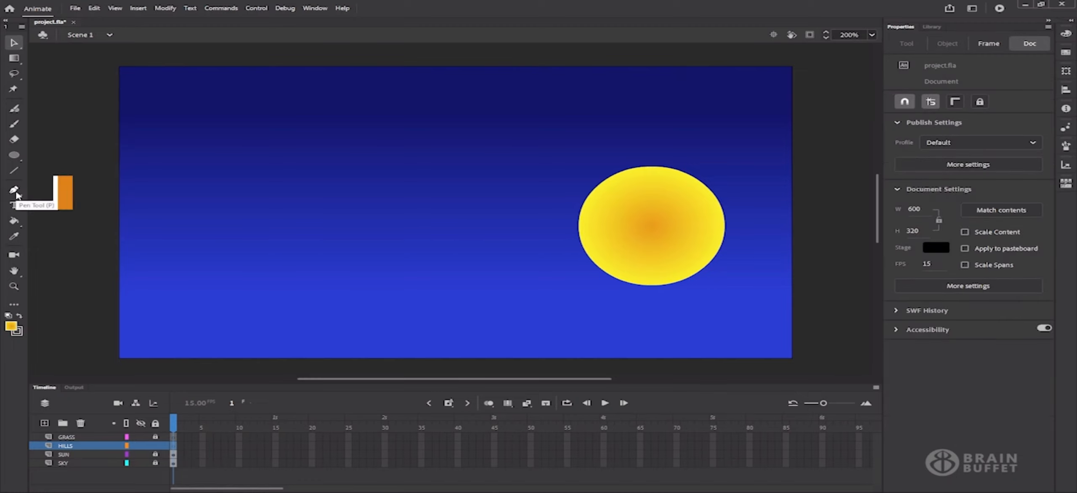
click(16, 192)
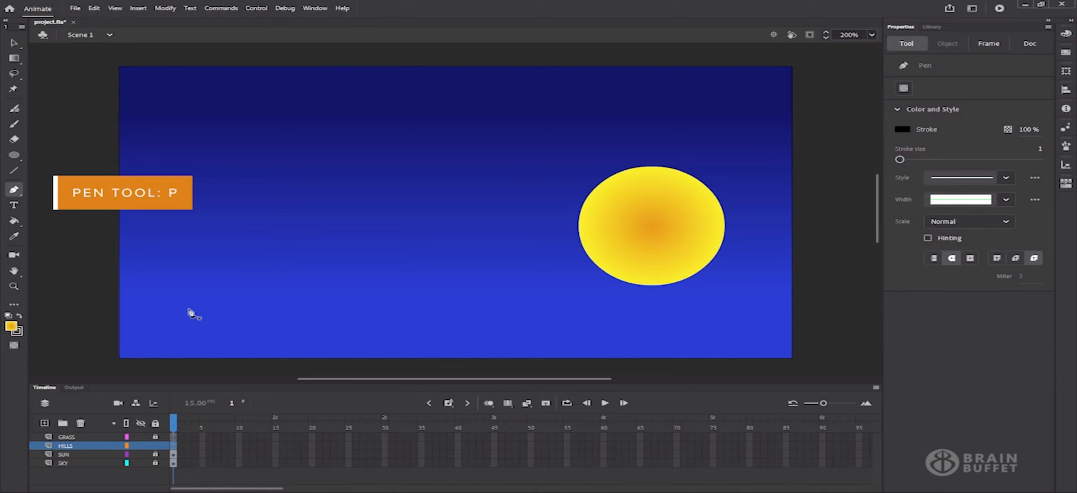
Anchor the hill outline left of the stage, undoing a stray straight segment
click(89, 231)
click(85, 230)
click(331, 185)
key(ctrl+z)
click(84, 230)
Draw the wavy curved top edge across the stage, dipping through the sun and past the right edge
drag(354, 248, 470, 308)
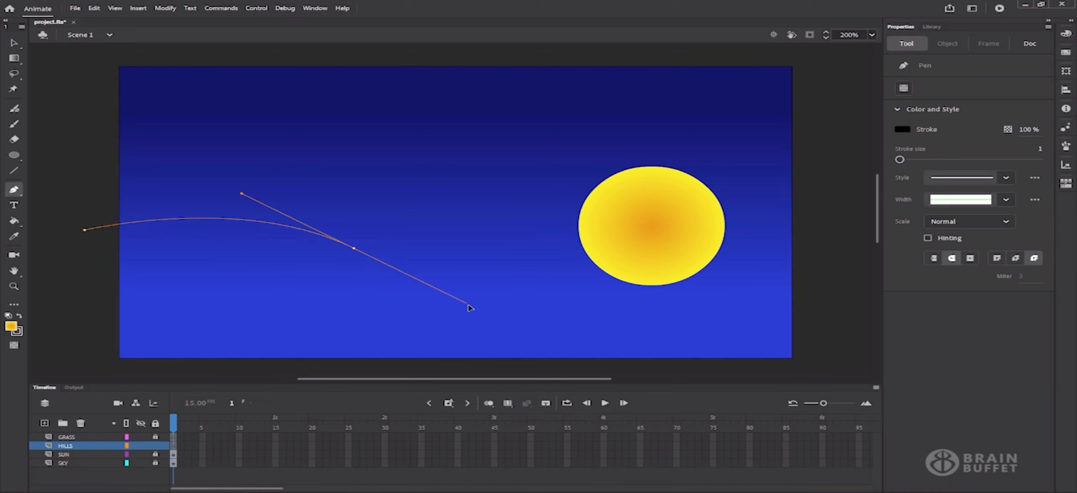
drag(470, 308, 476, 312)
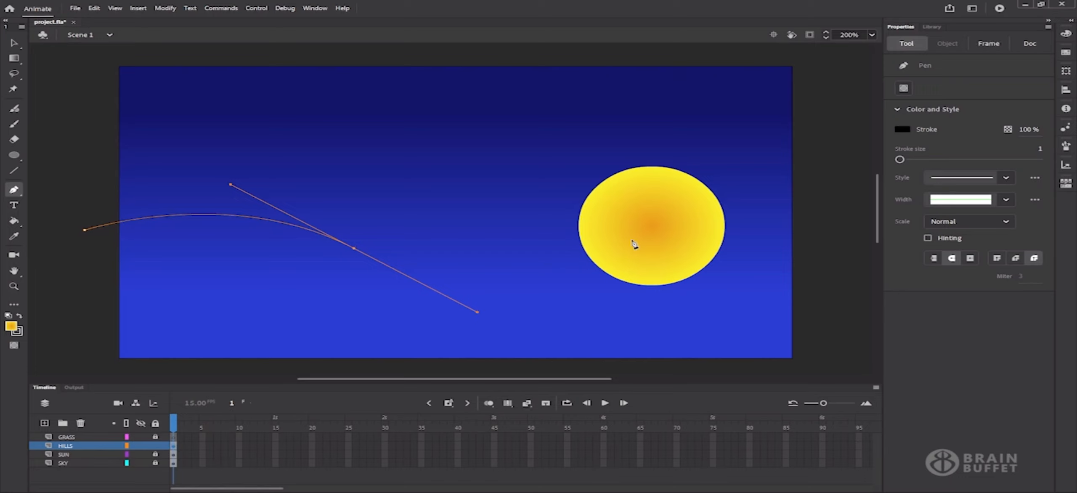
drag(633, 239, 731, 212)
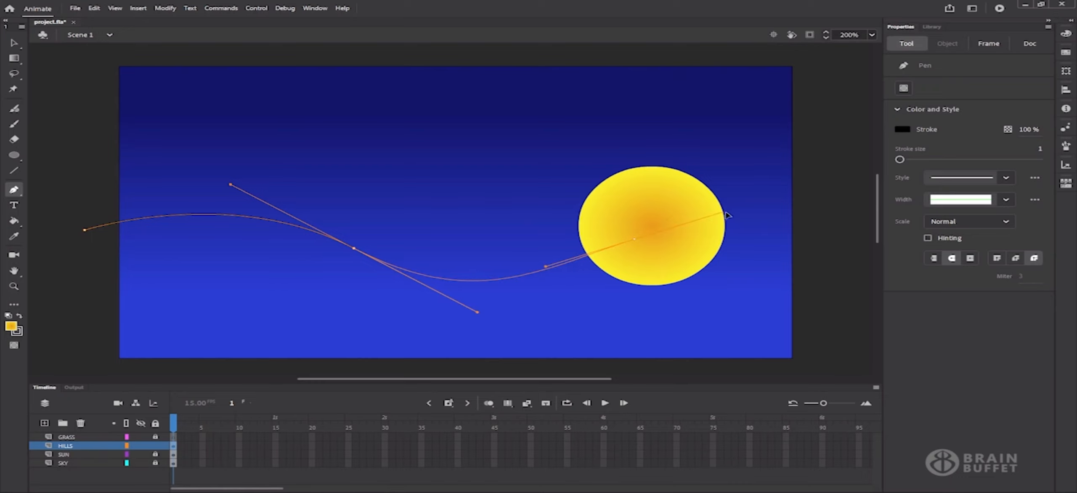
drag(727, 212, 727, 212)
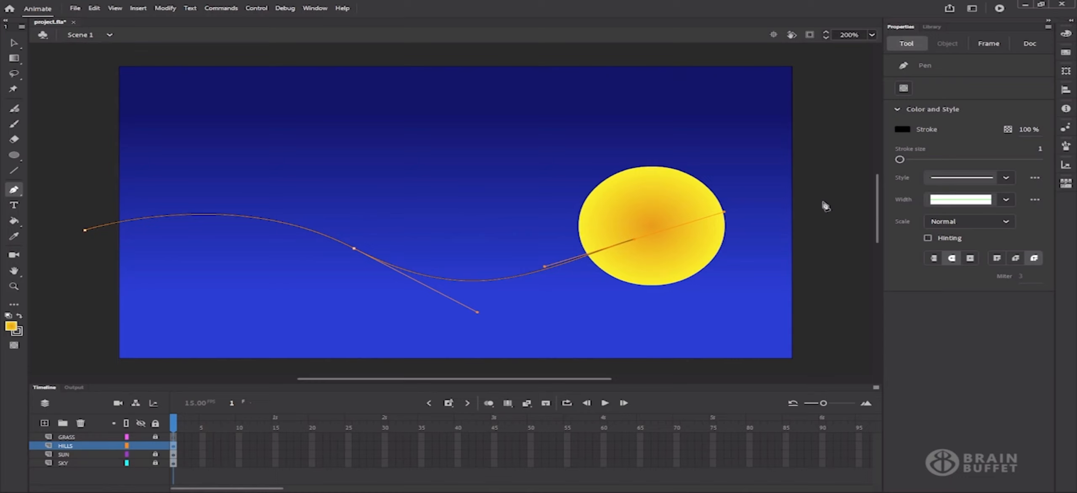
drag(825, 203, 899, 211)
drag(898, 211, 898, 210)
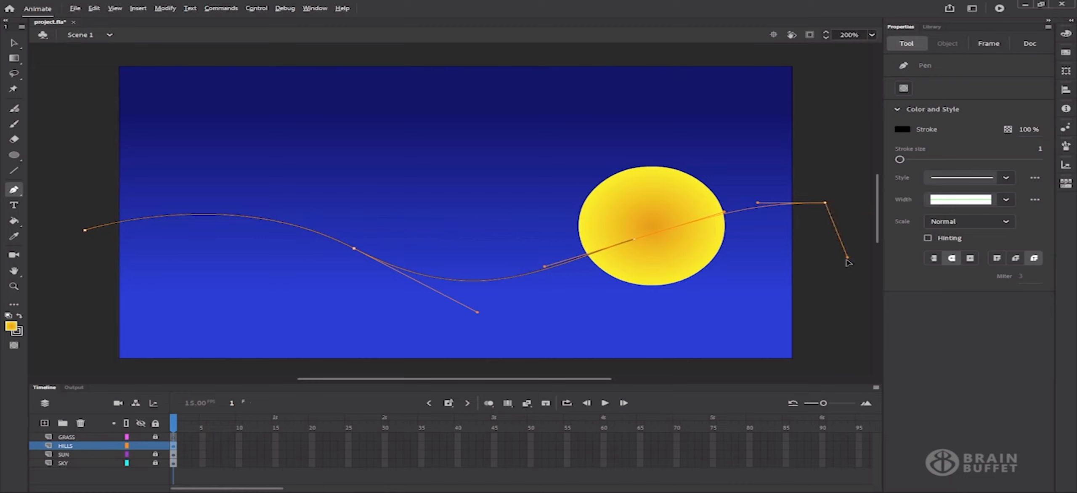
Run straight edges down the right, along the bottom below the stage, and close the outline
click(825, 293)
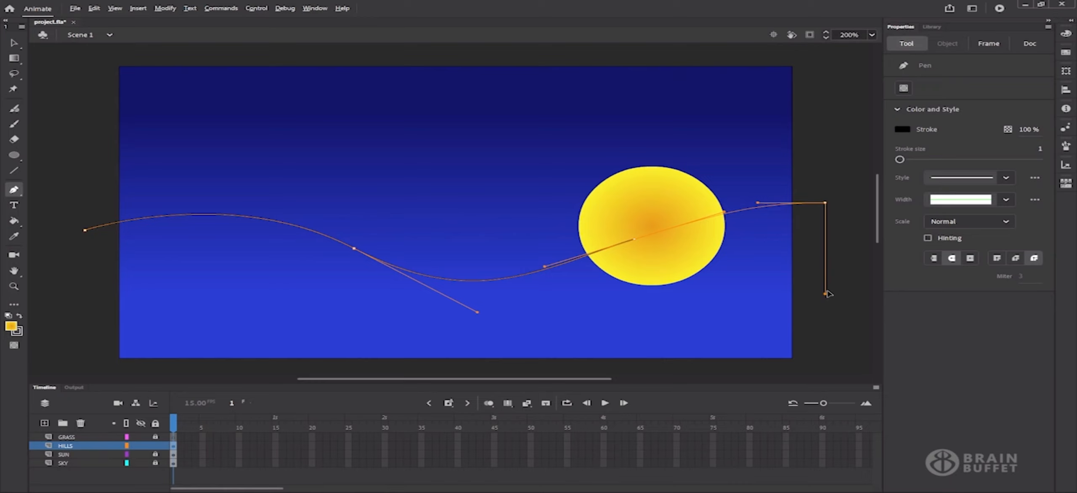
click(825, 367)
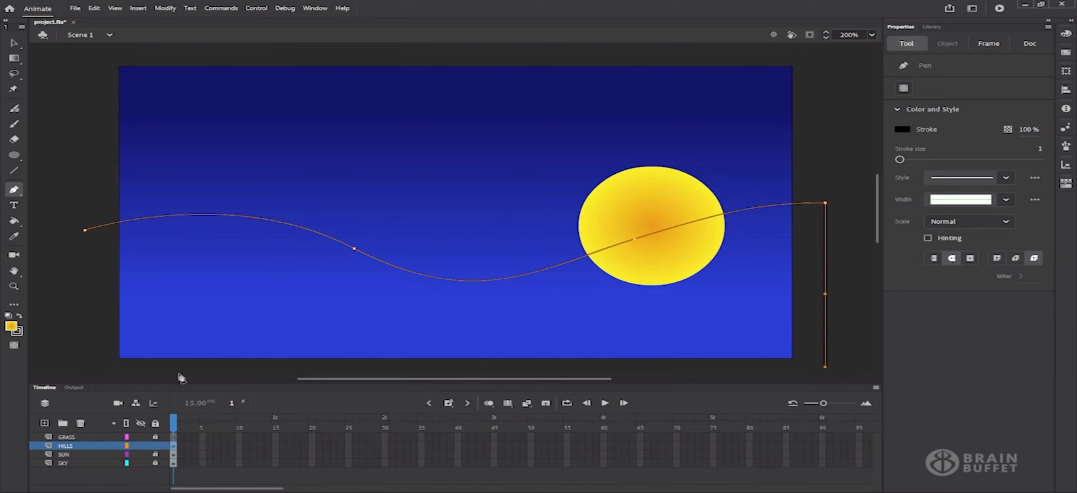
click(85, 367)
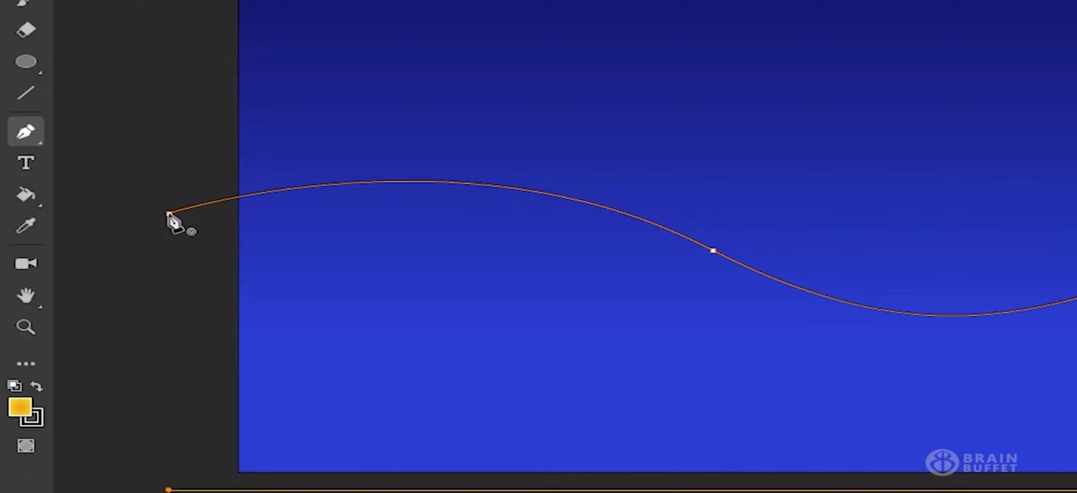
click(169, 214)
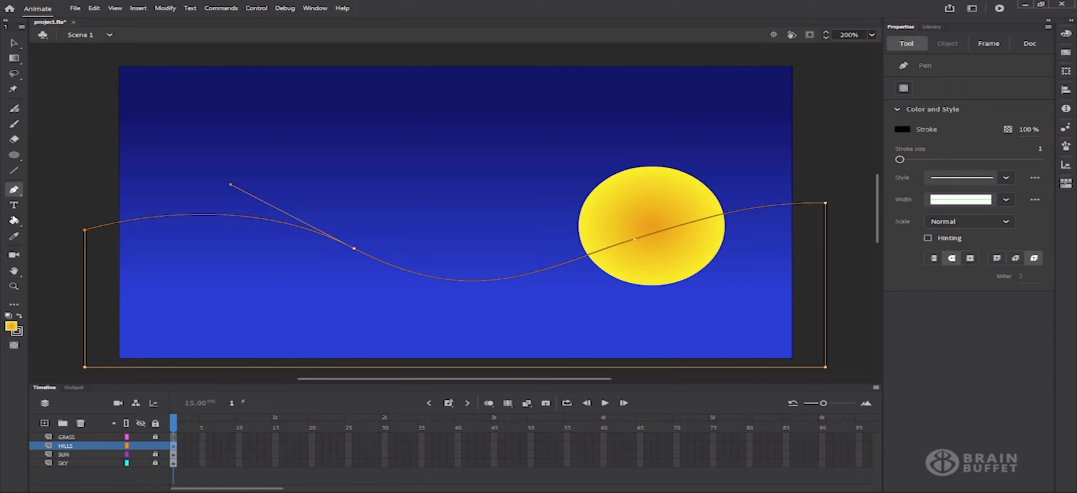
Fill the area under the wavy curve with a dark teal swatch using the Paint Bucket
click(14, 222)
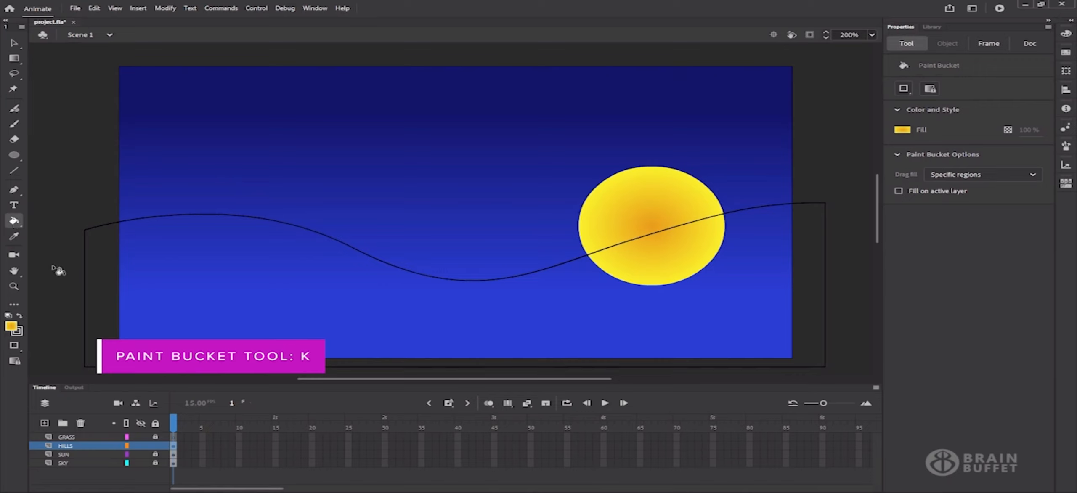
click(902, 131)
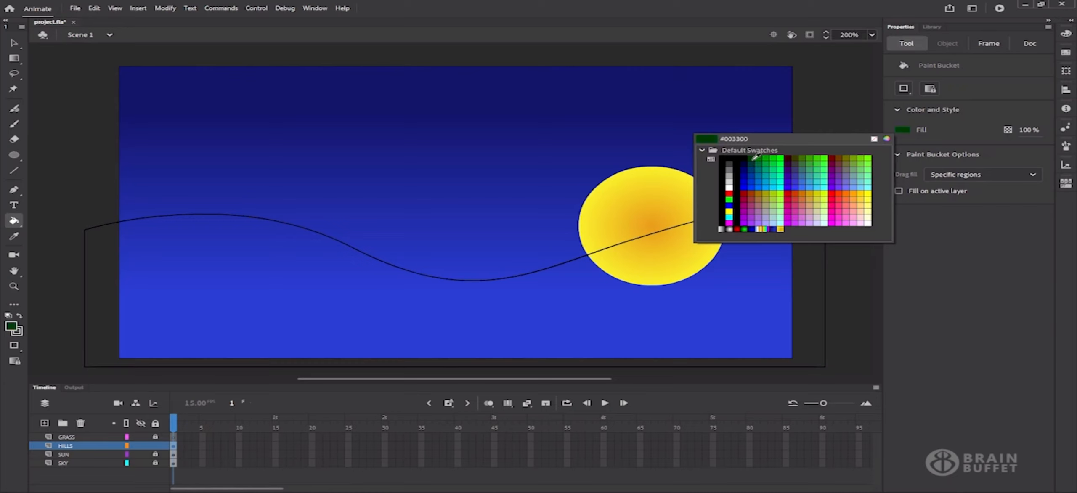
click(752, 162)
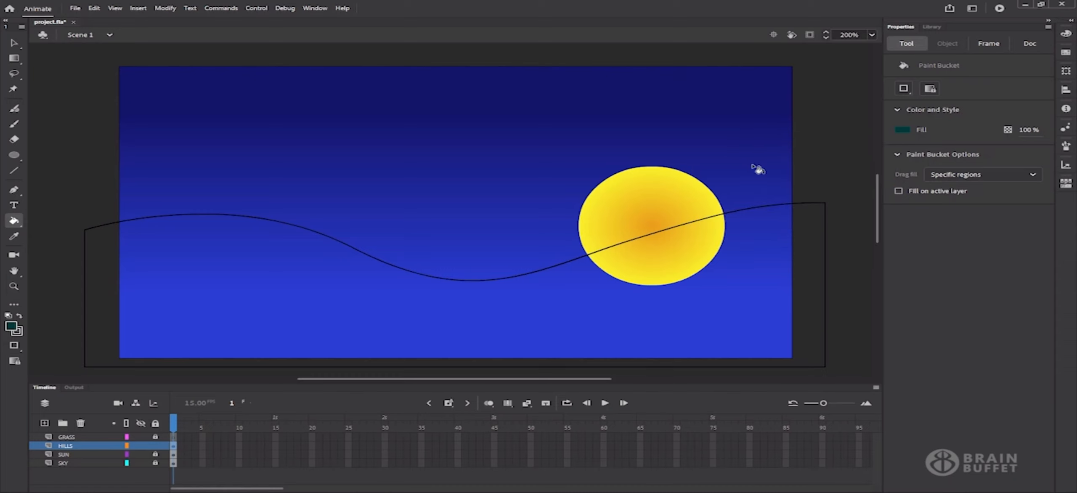
click(584, 304)
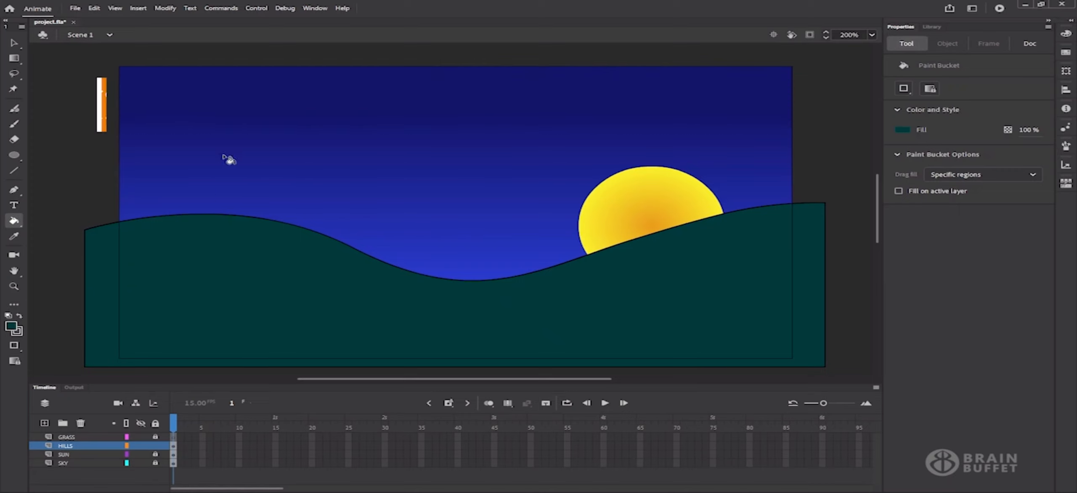
click(13, 43)
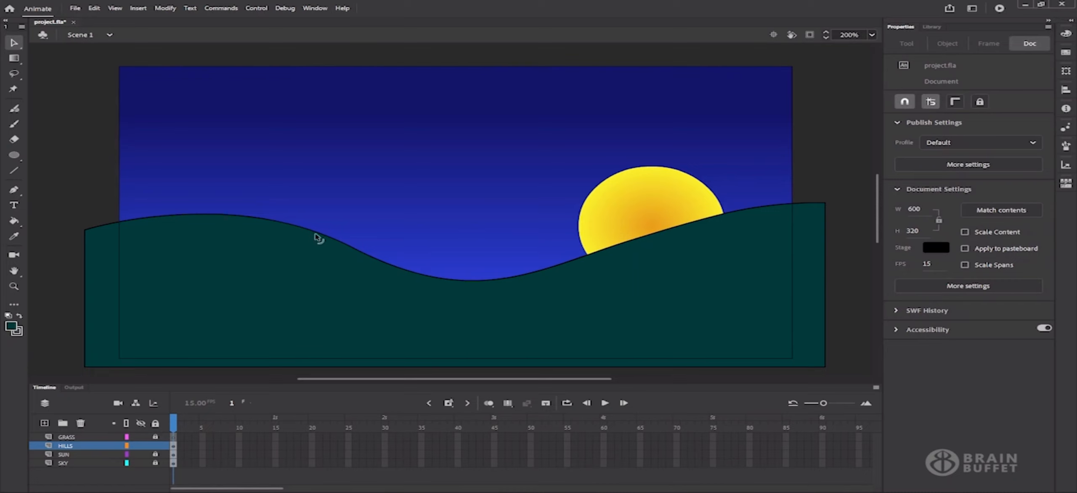
Select the hill's entire black outline stroke with a double-click and remove it
click(323, 238)
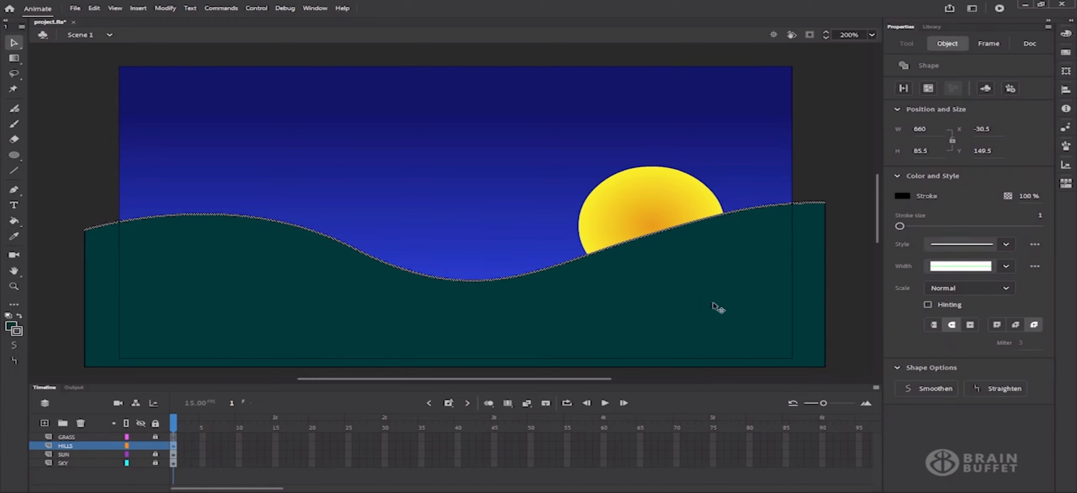
click(827, 294)
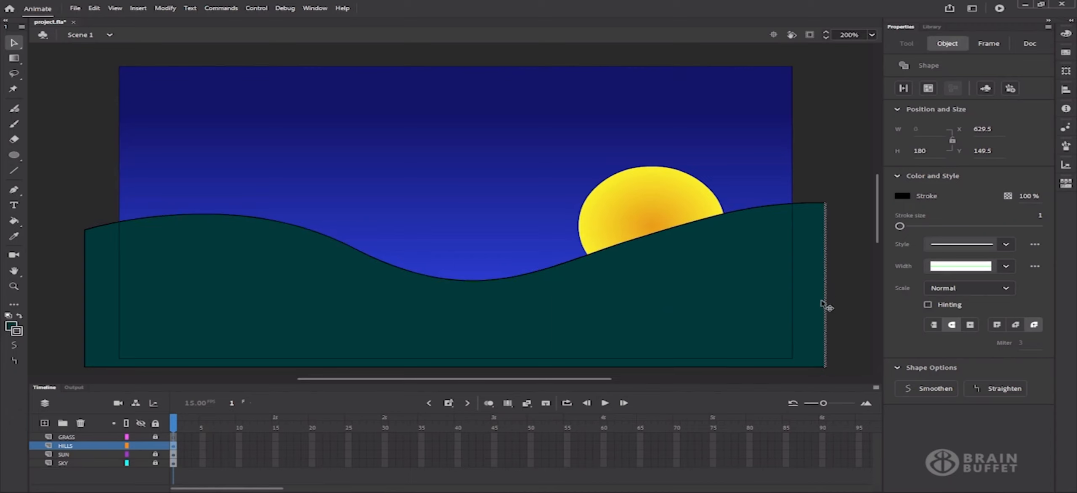
click(551, 367)
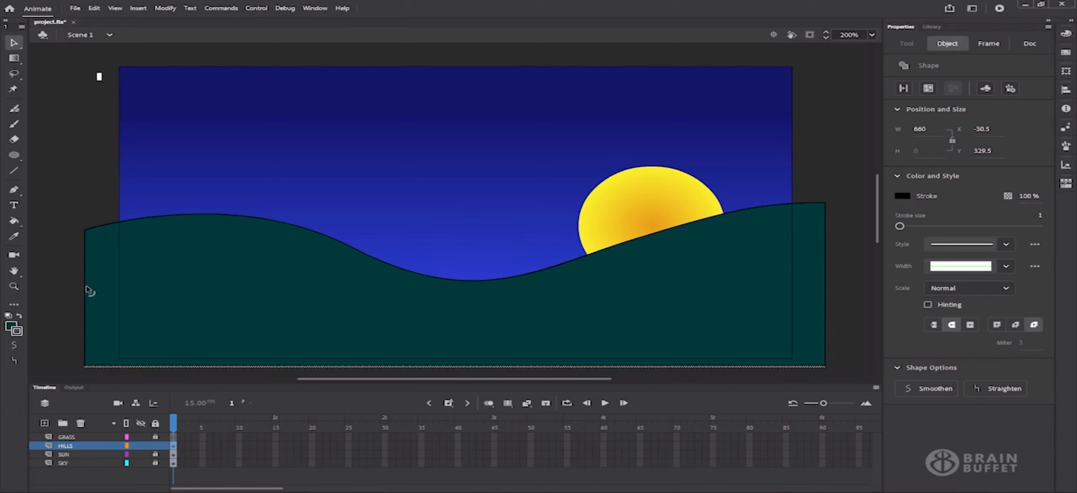
click(85, 291)
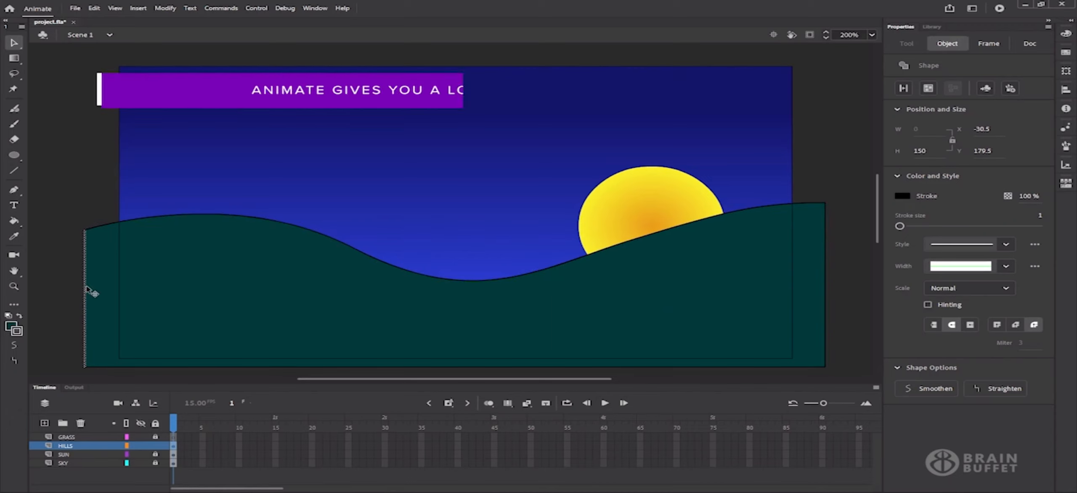
click(399, 272)
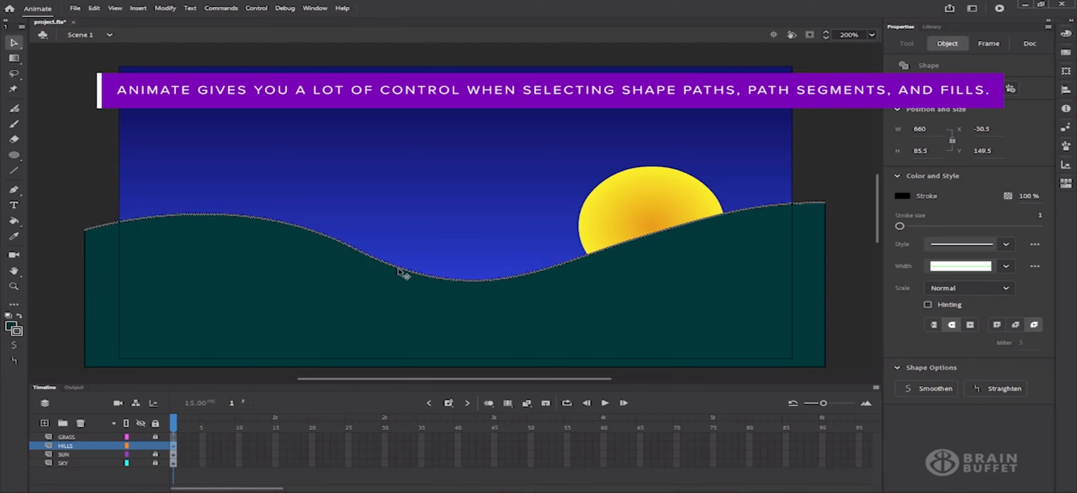
double_click(399, 273)
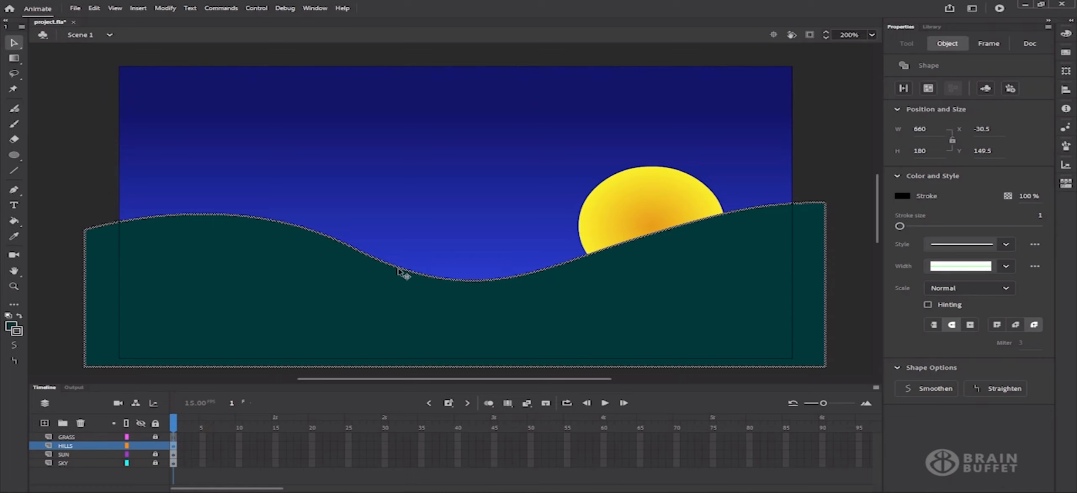
key(Escape)
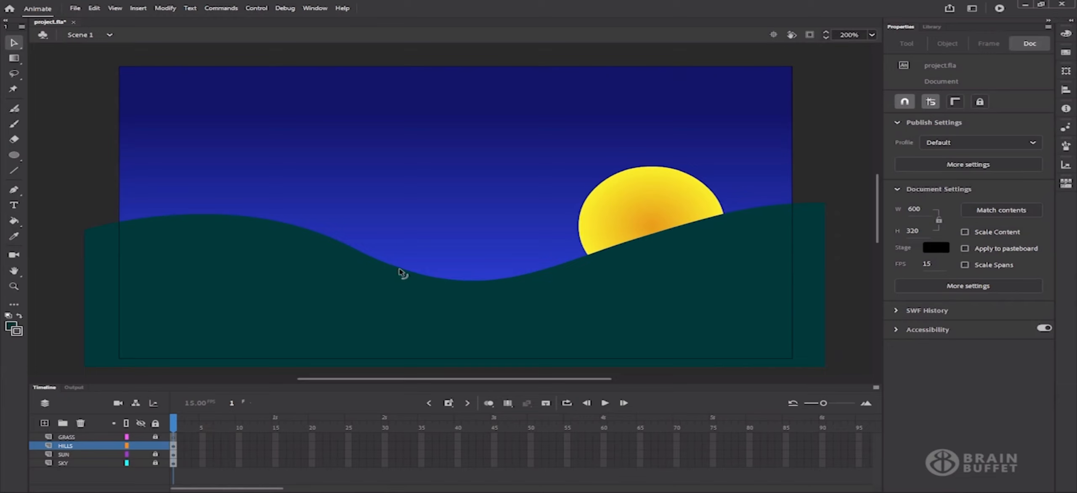
Turn the teal hill fill into a 660 × 180 drawing object at X -30.5, Y 149.5
click(369, 312)
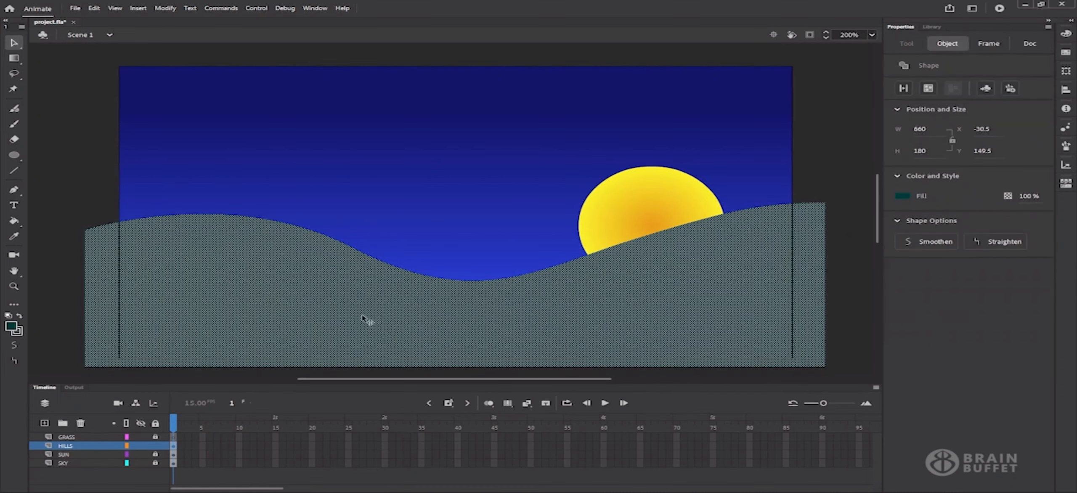
click(929, 88)
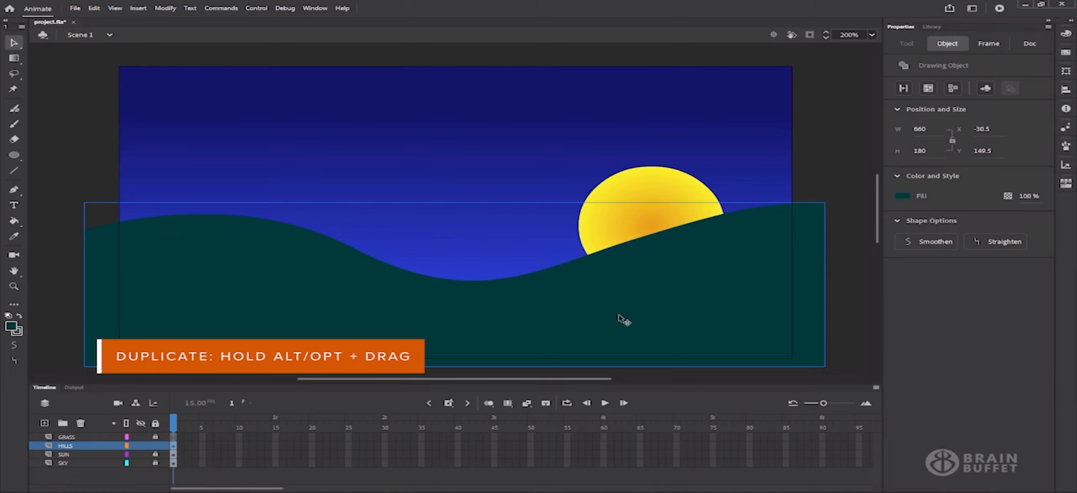
Duplicate the hill up and left, then nudge the copy right to X -71.5, Y 73.5
drag(618, 316, 583, 205)
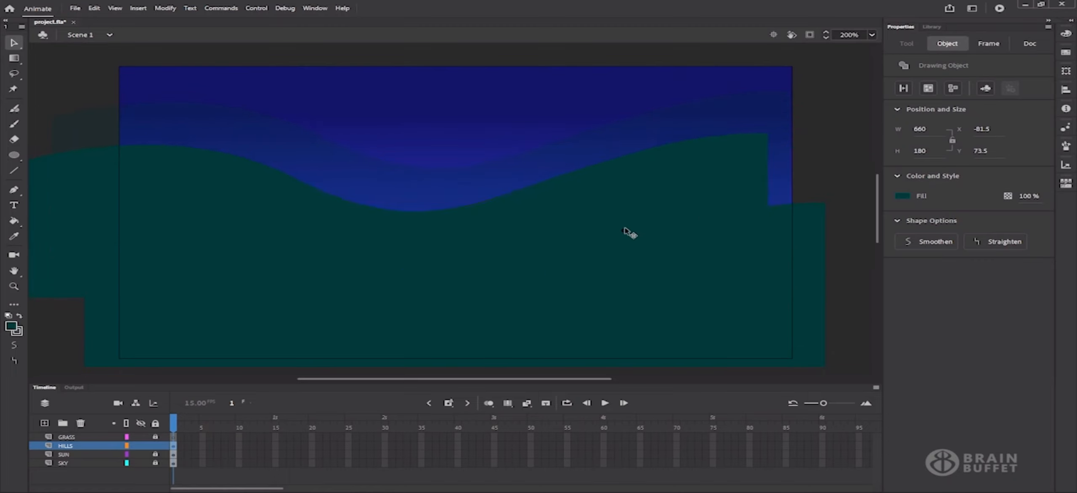
drag(624, 228, 638, 229)
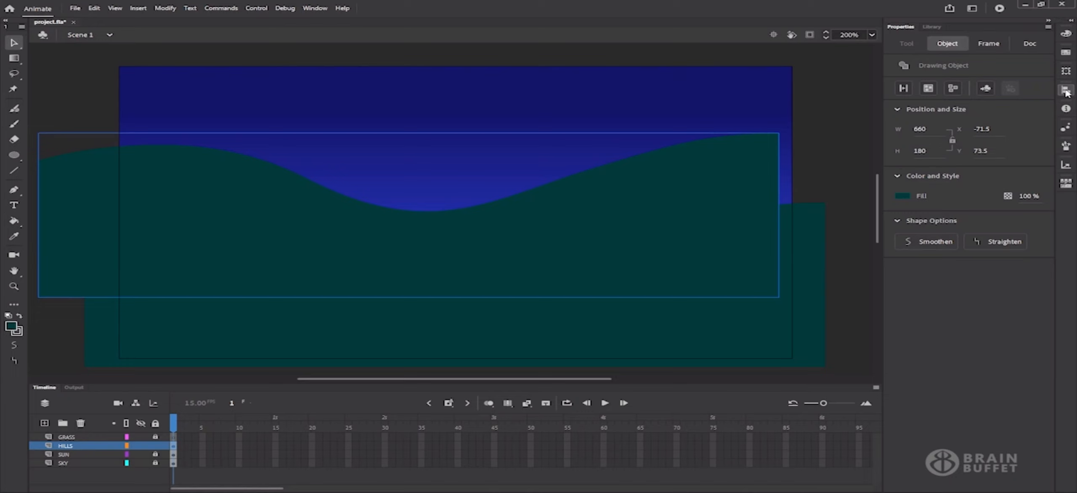
Flip the upper hill copy horizontally using the Transform panel
click(1066, 72)
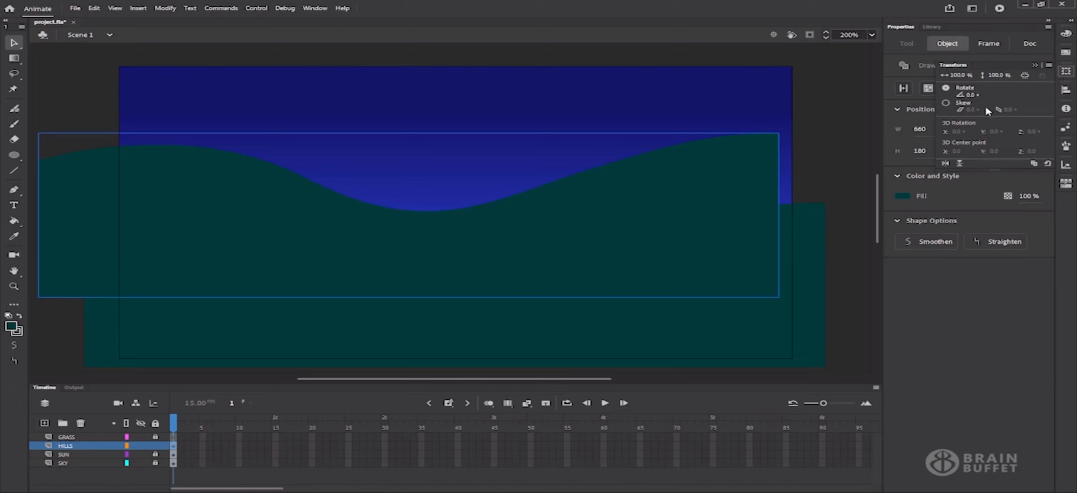
click(945, 163)
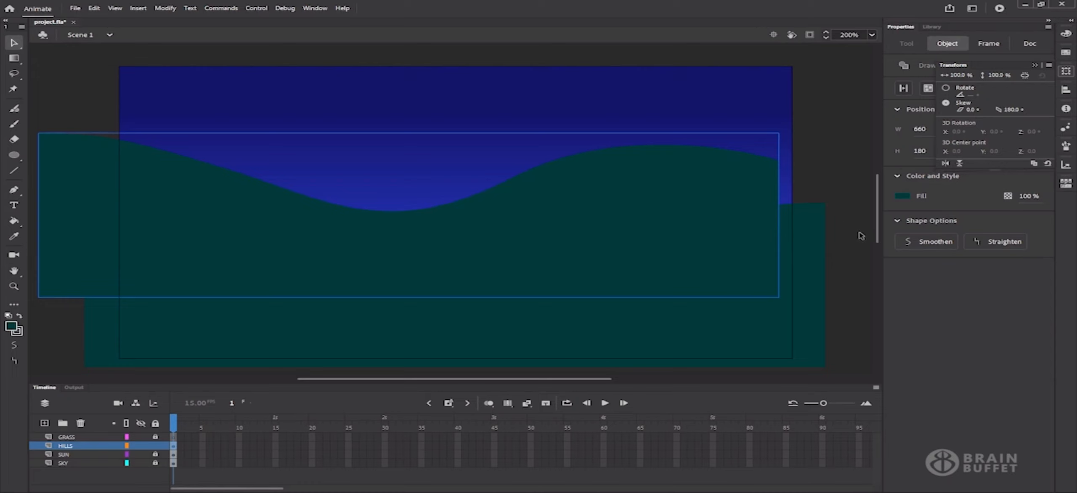
click(903, 197)
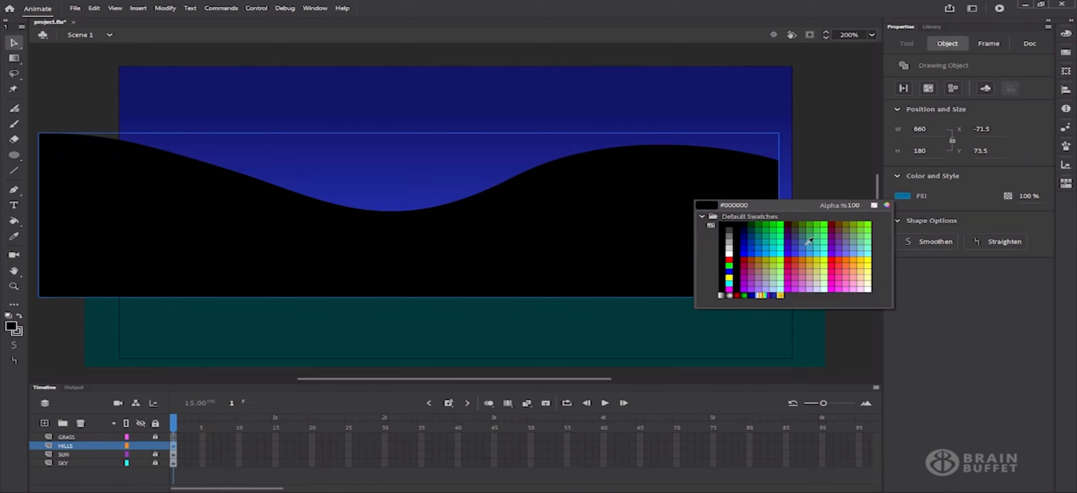
Darken the copy's fill to #002627 and move it down-right to X -51.75, Y 138.7
click(887, 206)
drag(629, 179, 865, 233)
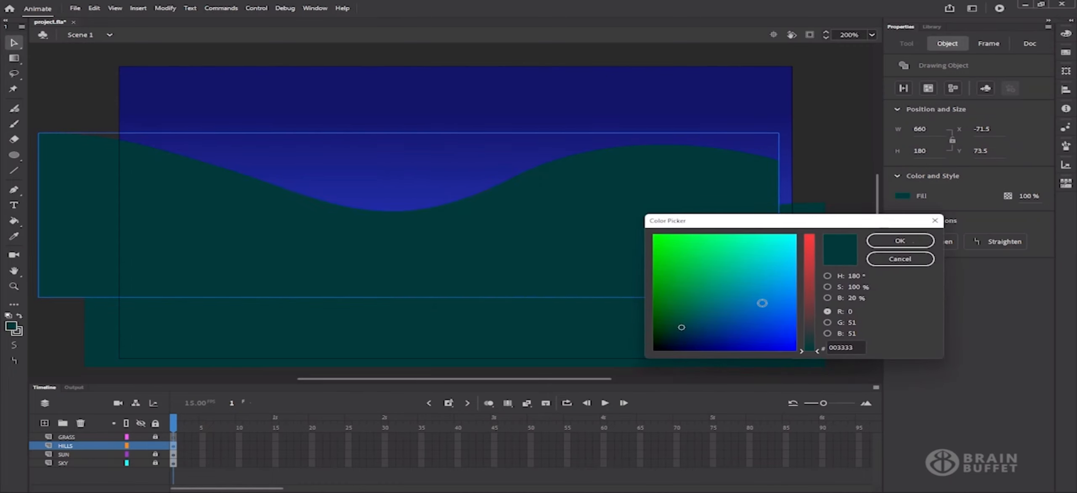
click(827, 298)
click(827, 287)
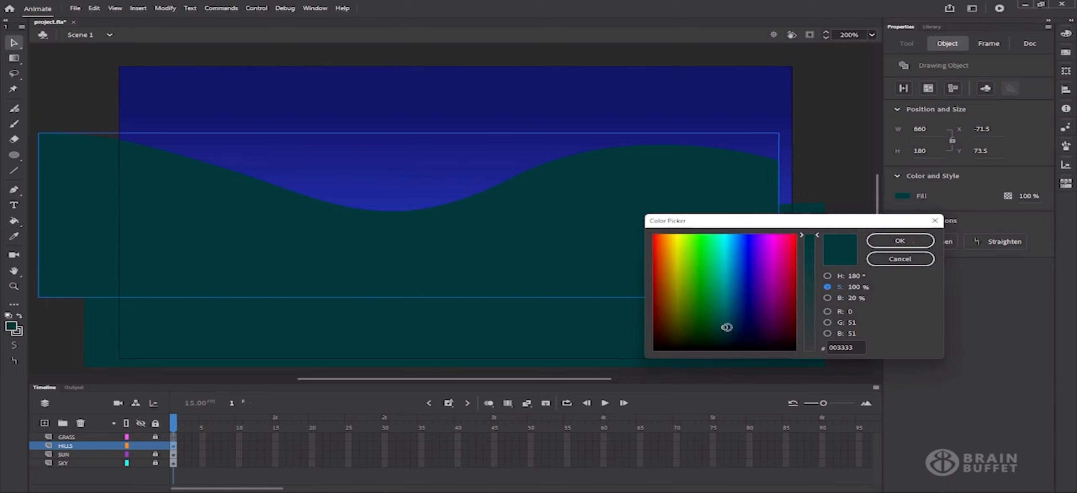
drag(727, 327, 725, 333)
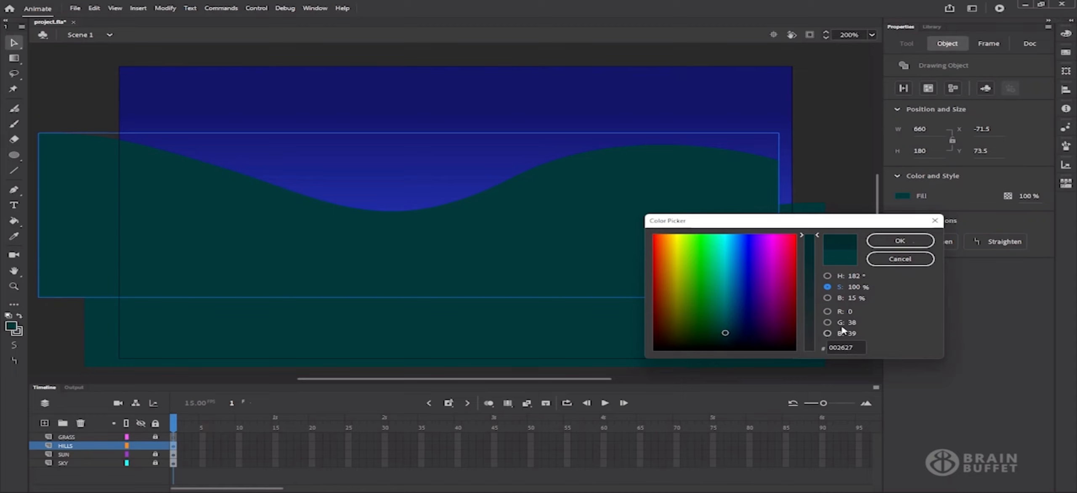
click(911, 241)
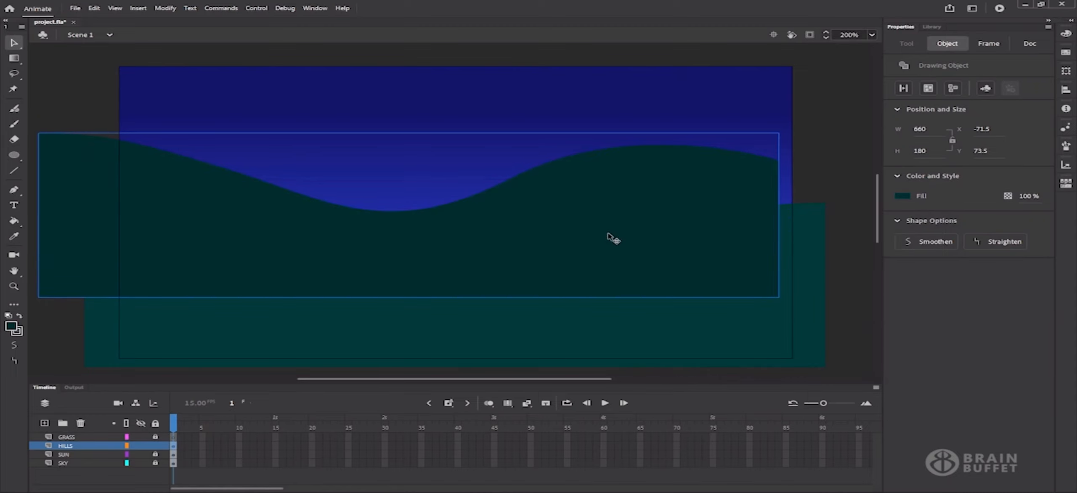
mouse_move(567, 232)
mouse_down()
mouse_move(595, 244)
mouse_move(603, 273)
mouse_move(593, 297)
mouse_up()
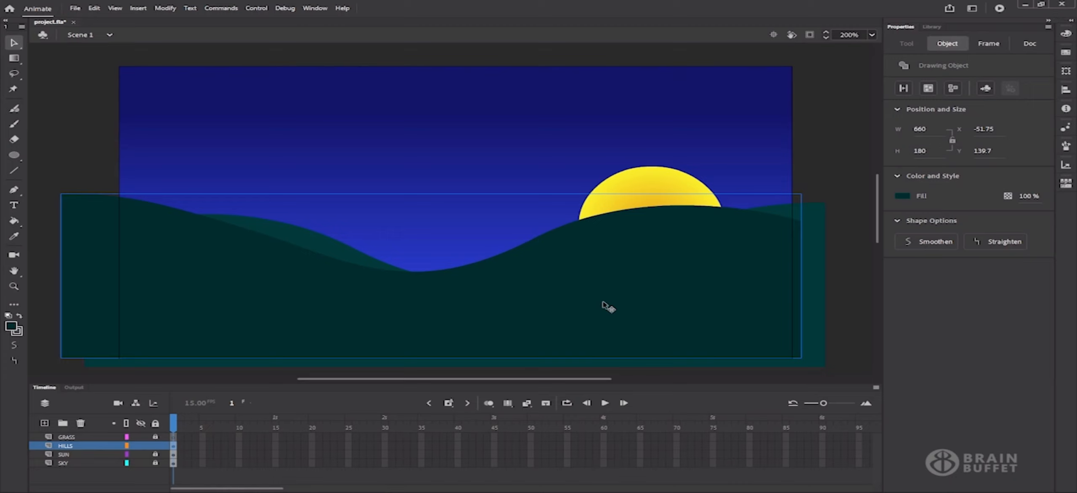
Send the darker hill backward so it sits behind the lighter hill
right_click(569, 286)
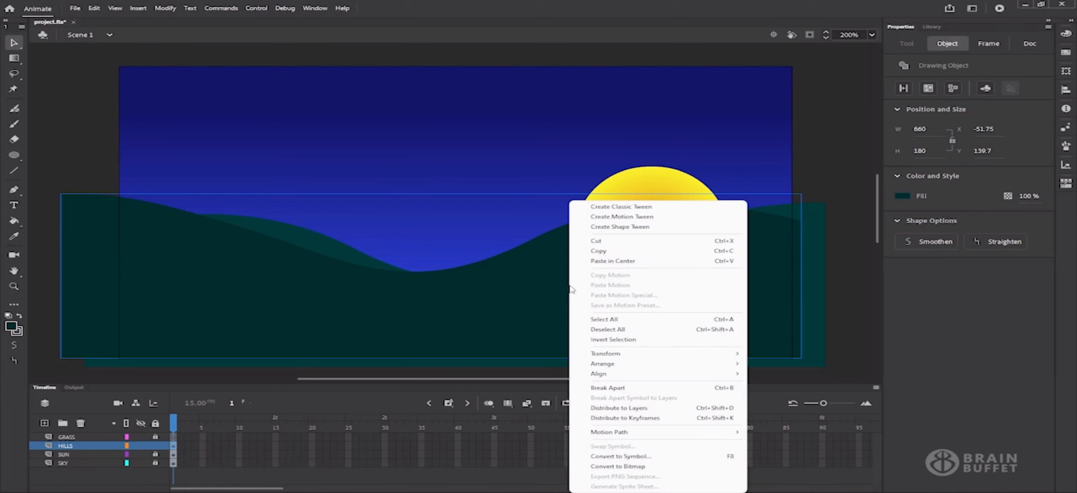
mouse_move(733, 365)
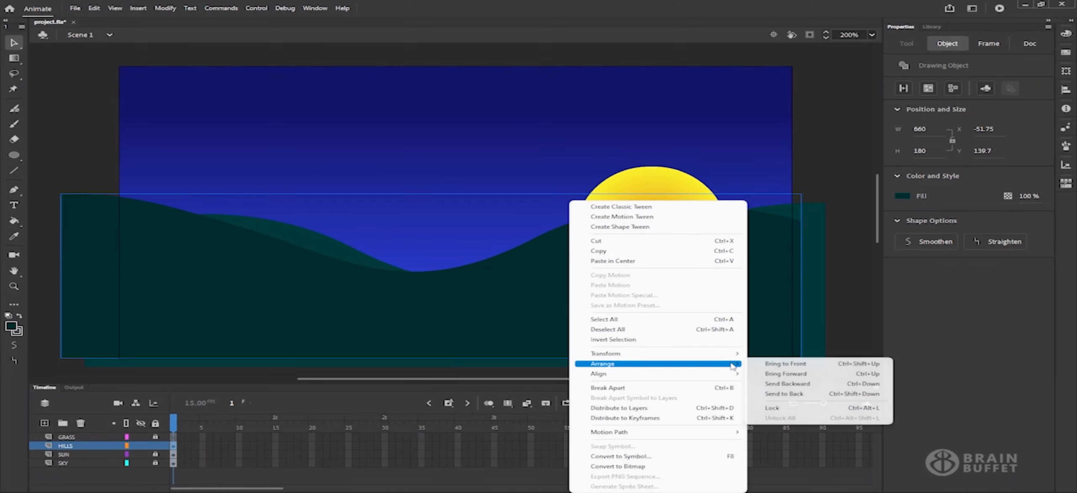
click(799, 388)
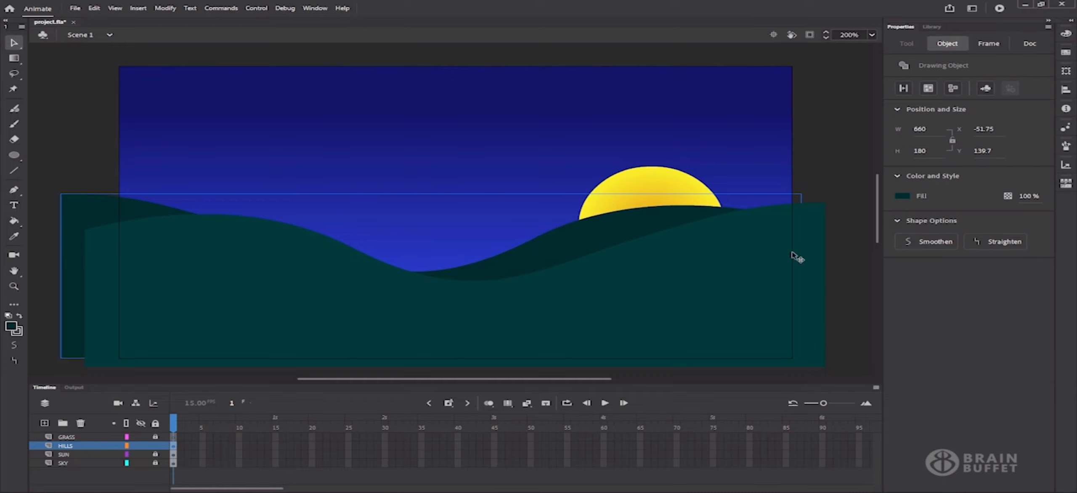
Preview the stage with content outside it clipped, restore full view, and select the front hill
click(848, 292)
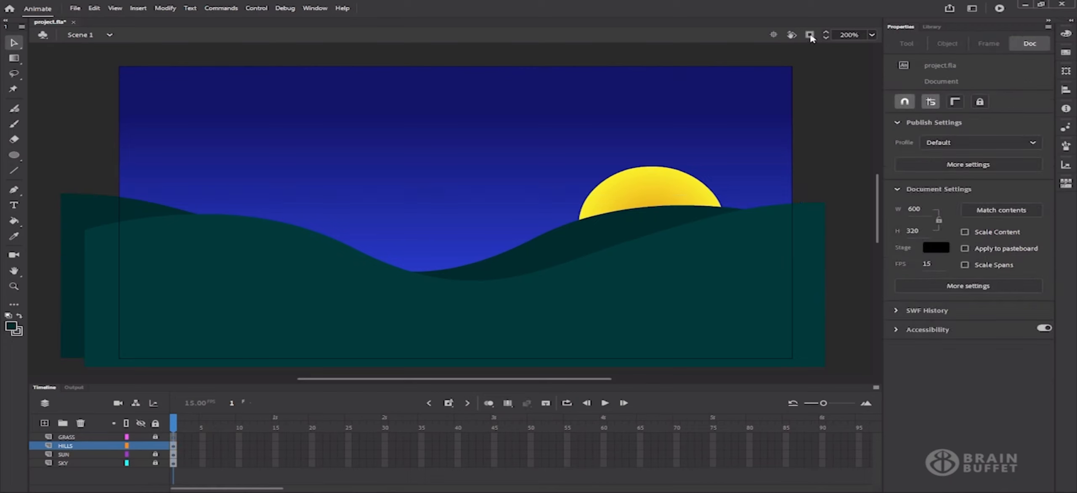
click(809, 35)
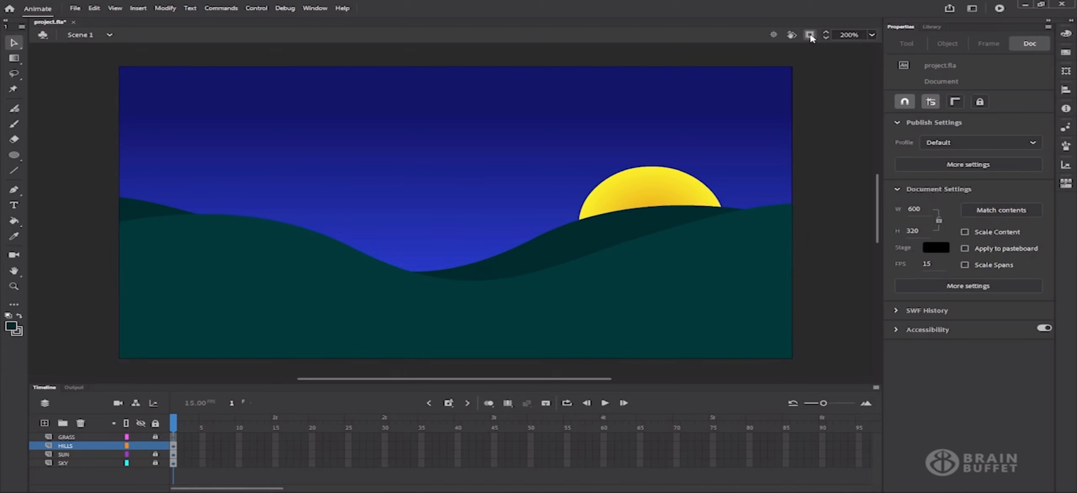
click(809, 35)
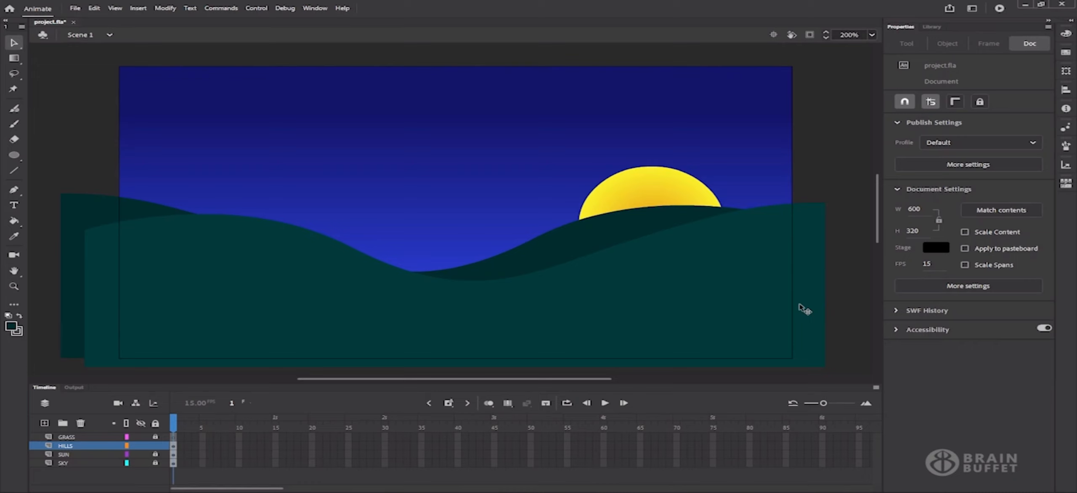
click(715, 310)
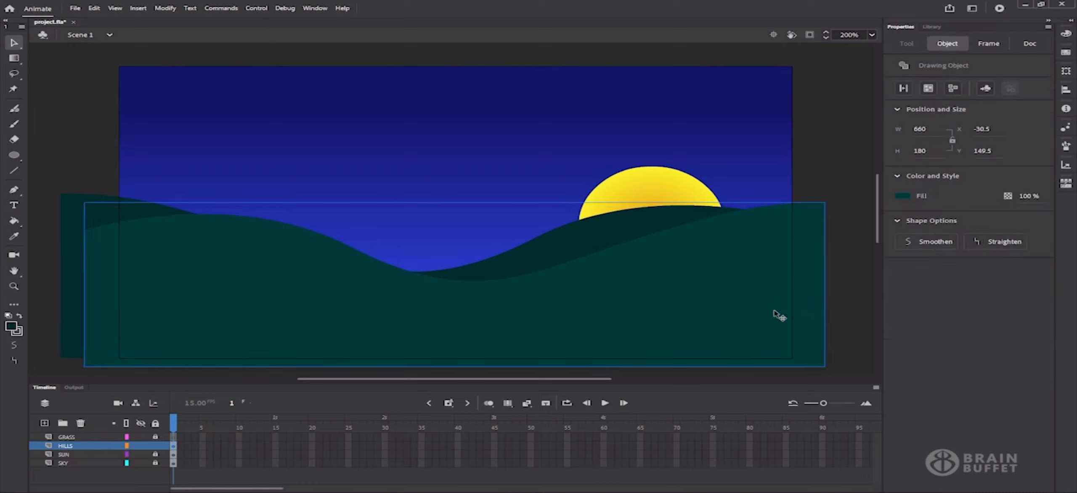
Inside the front hill, delete the fill strip past the stage's right edge
double_click(703, 306)
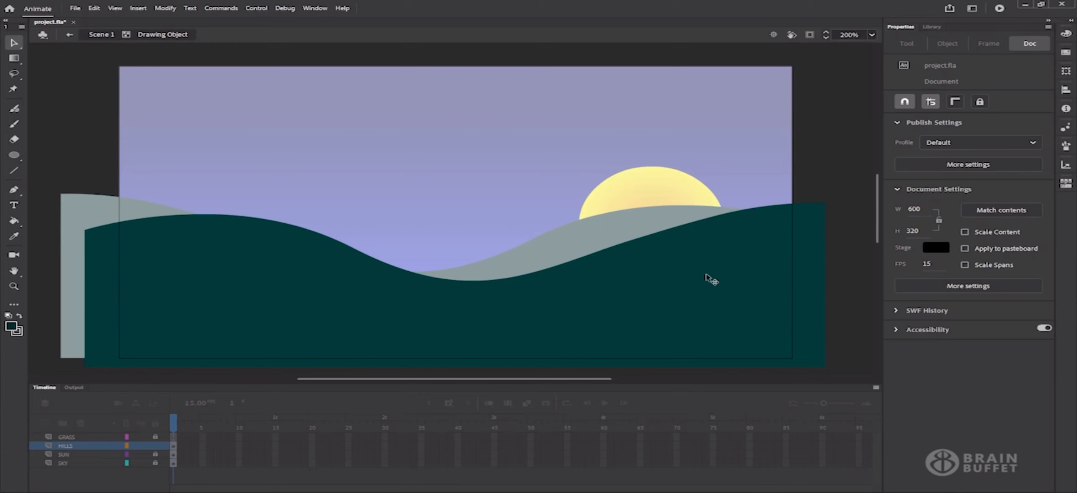
click(811, 277)
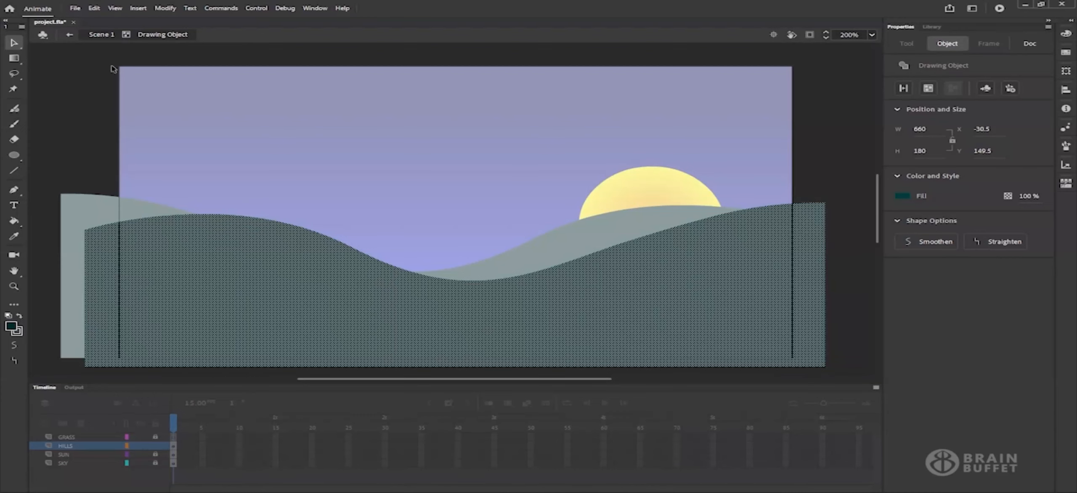
click(830, 207)
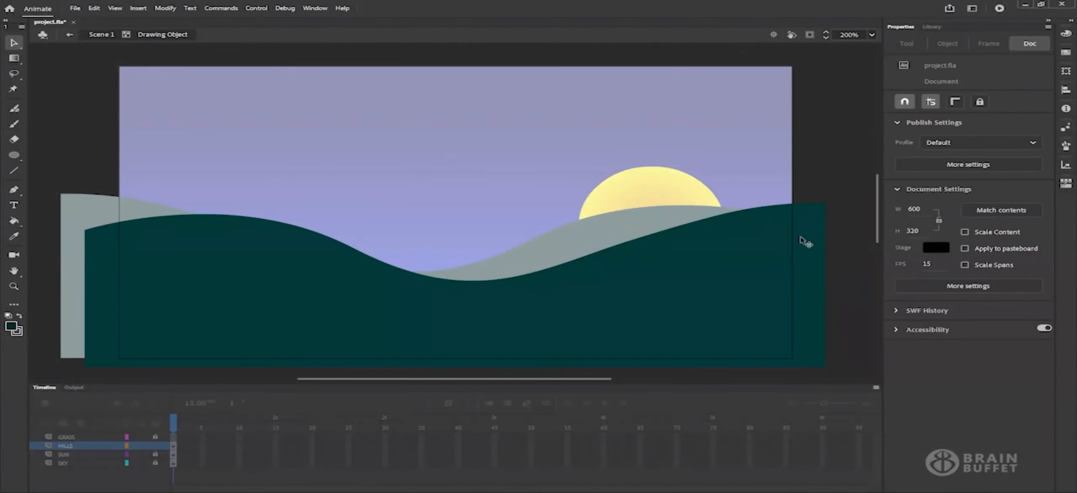
drag(833, 141, 801, 378)
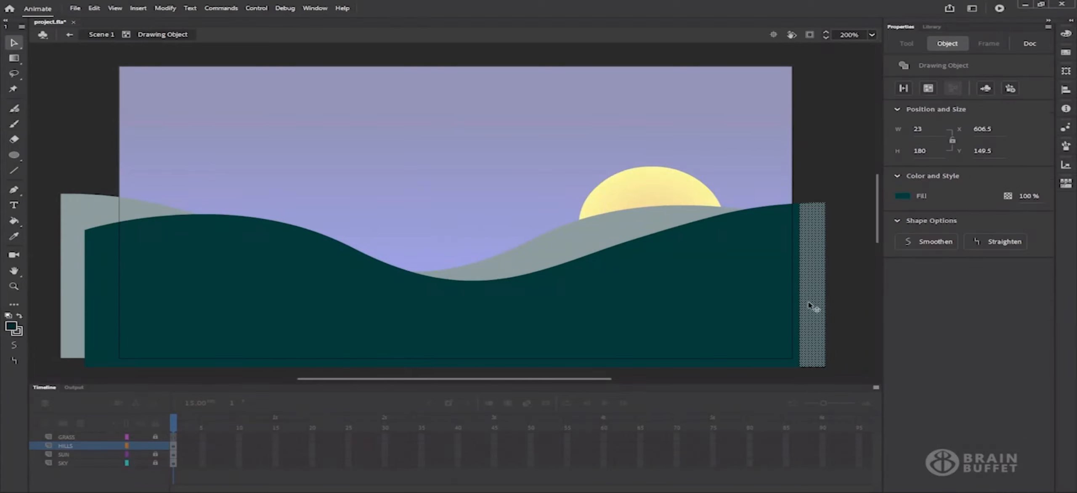
key(Delete)
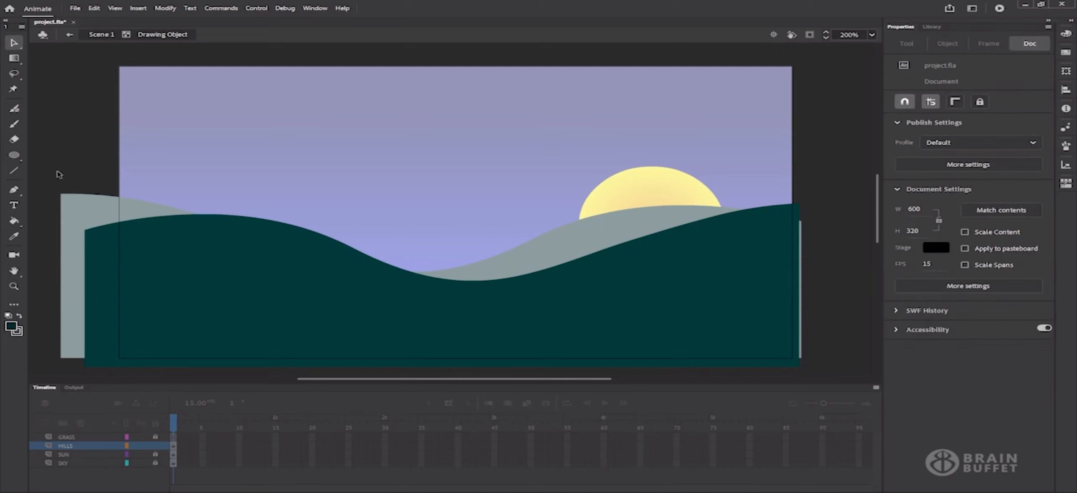
Delete the front hill's fill below the stage's bottom edge
drag(104, 377, 113, 381)
click(104, 370)
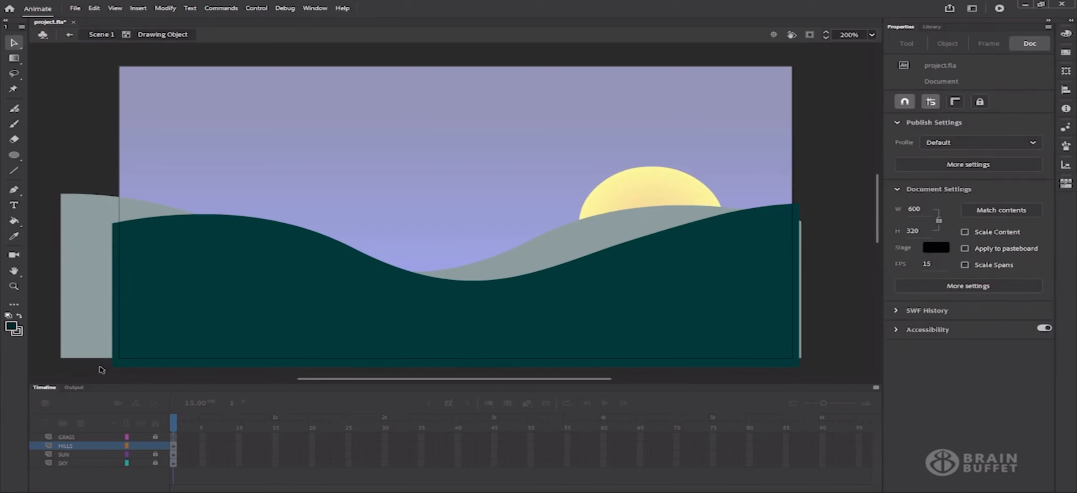
drag(98, 362, 813, 373)
key(Delete)
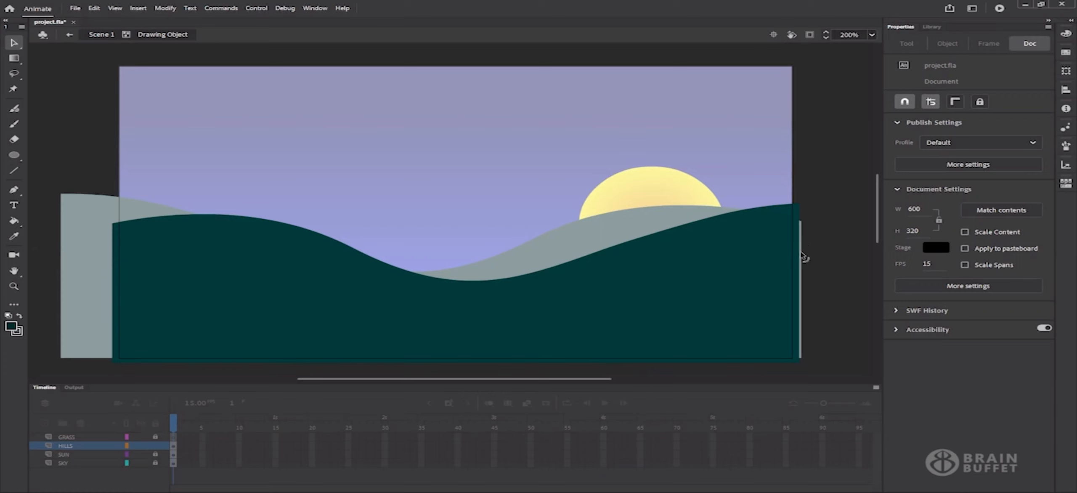
Trim the back hill by deleting its overflow left, right and below the stage
click(90, 35)
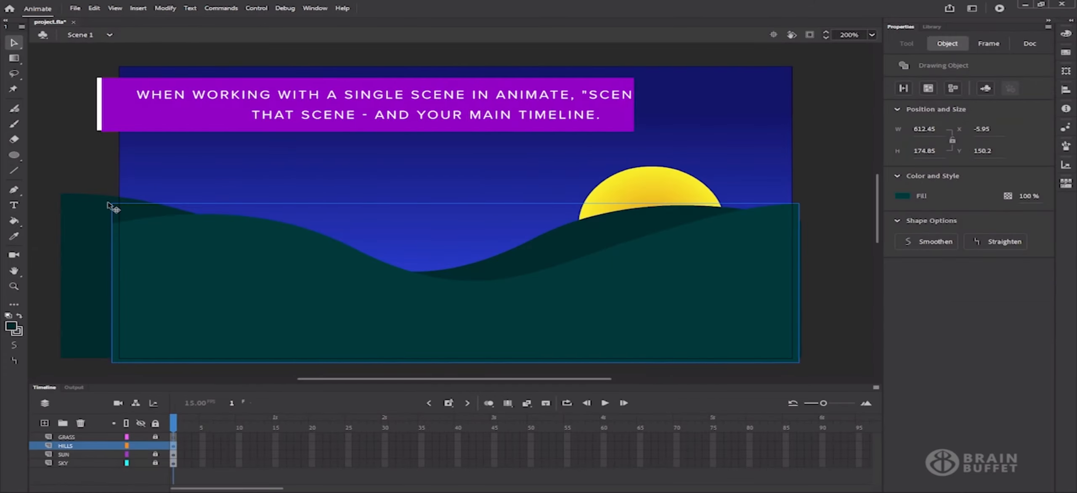
click(91, 253)
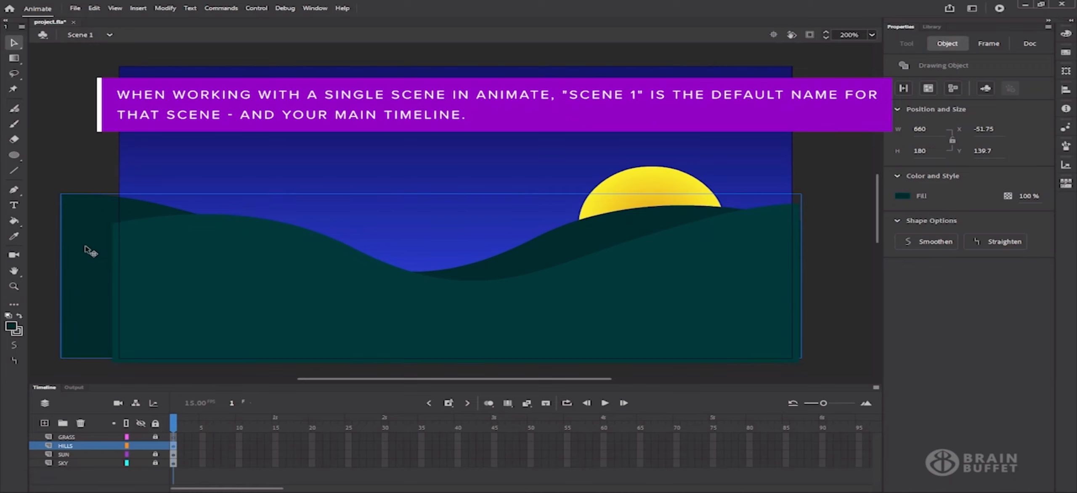
double_click(91, 253)
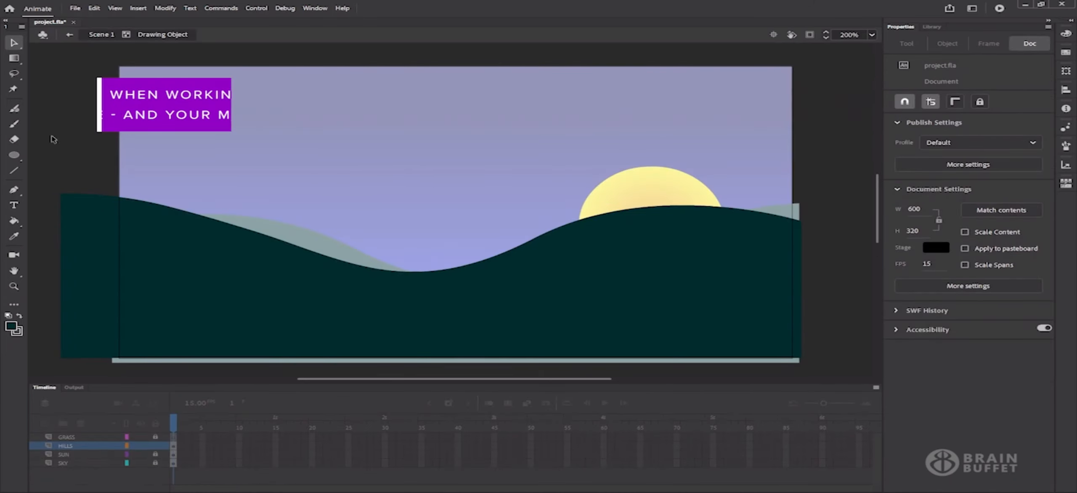
drag(49, 142, 108, 370)
key(Delete)
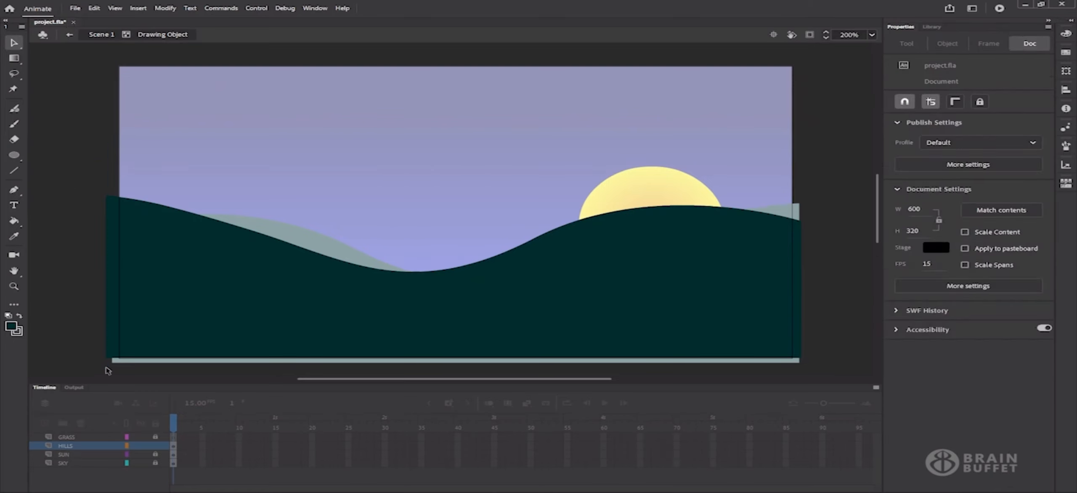
drag(819, 181, 797, 368)
key(Delete)
drag(88, 335, 840, 375)
key(Delete)
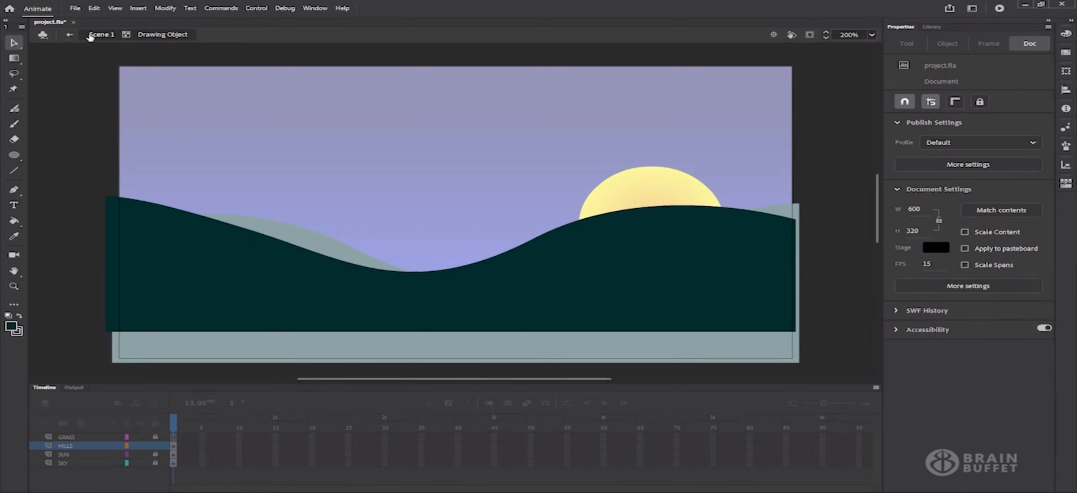
Back in Scene 1, clip content outside the stage and lock the HILLS layer
click(91, 35)
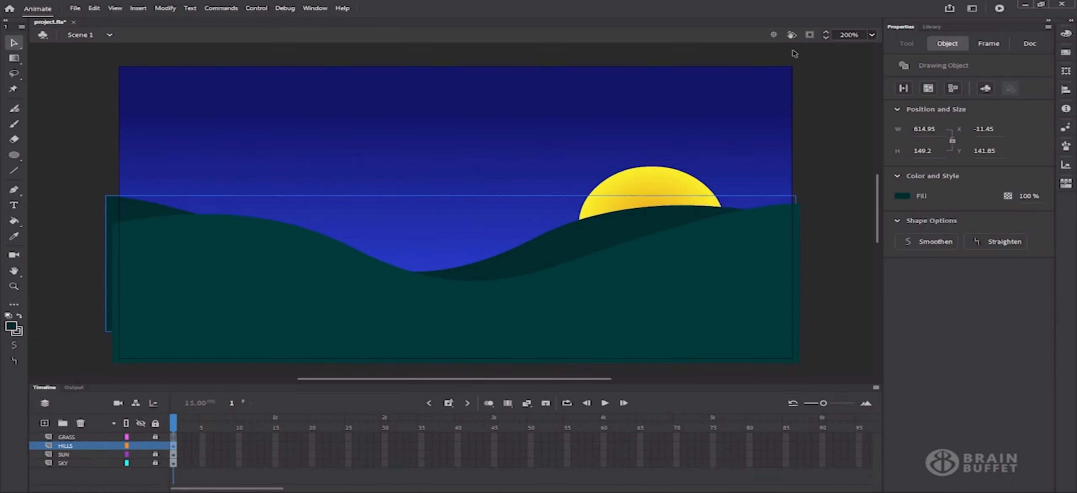
click(809, 36)
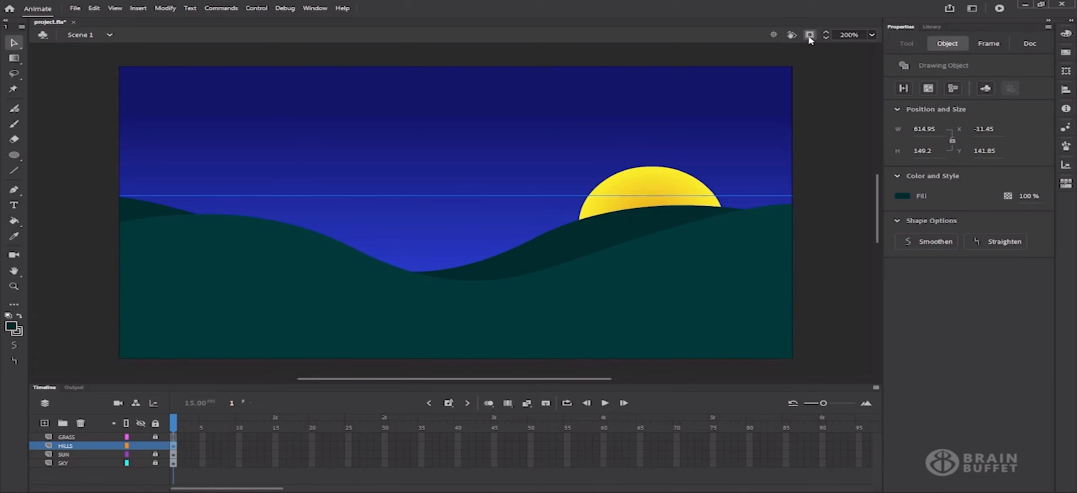
click(154, 446)
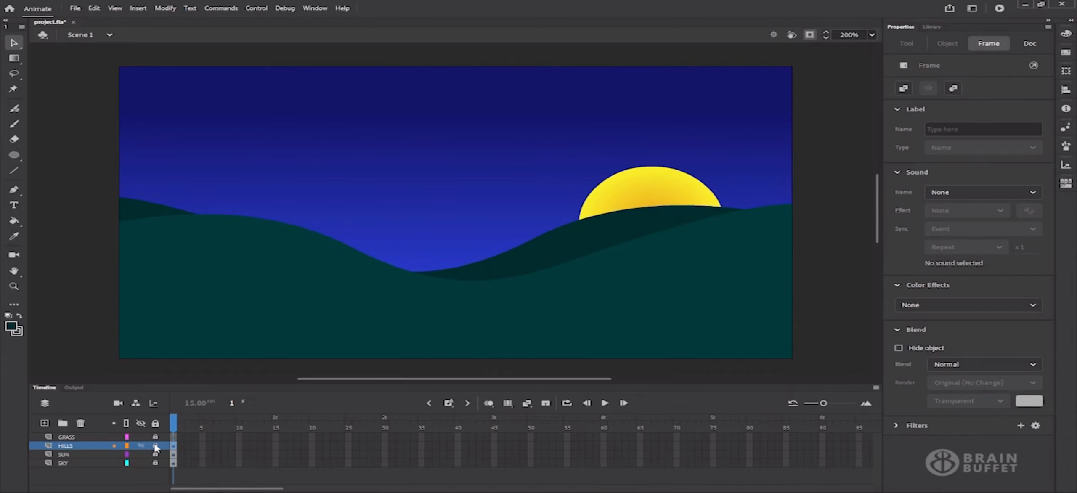
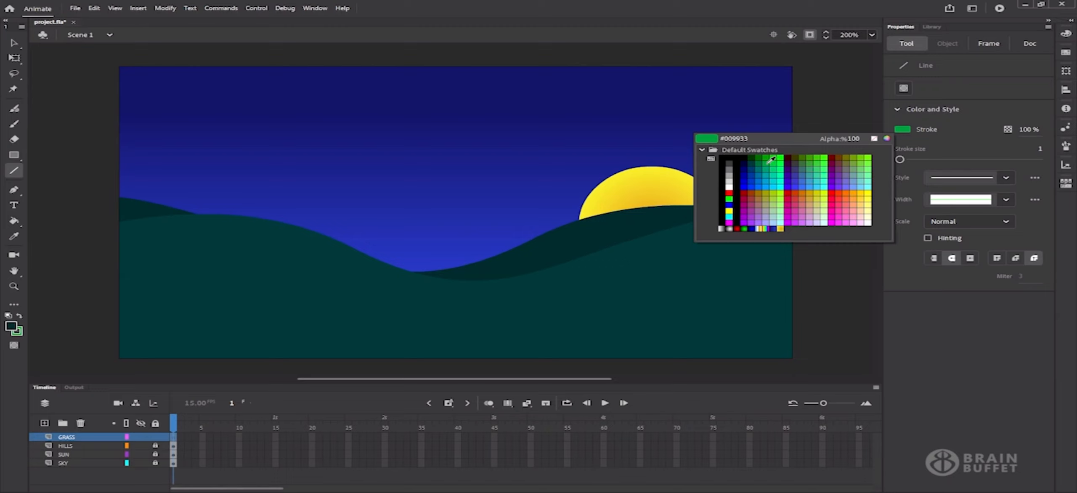
Set a solid green #009933 stroke of size 8 with Width Profile 1, and draw a tapered blade in the sky
click(769, 161)
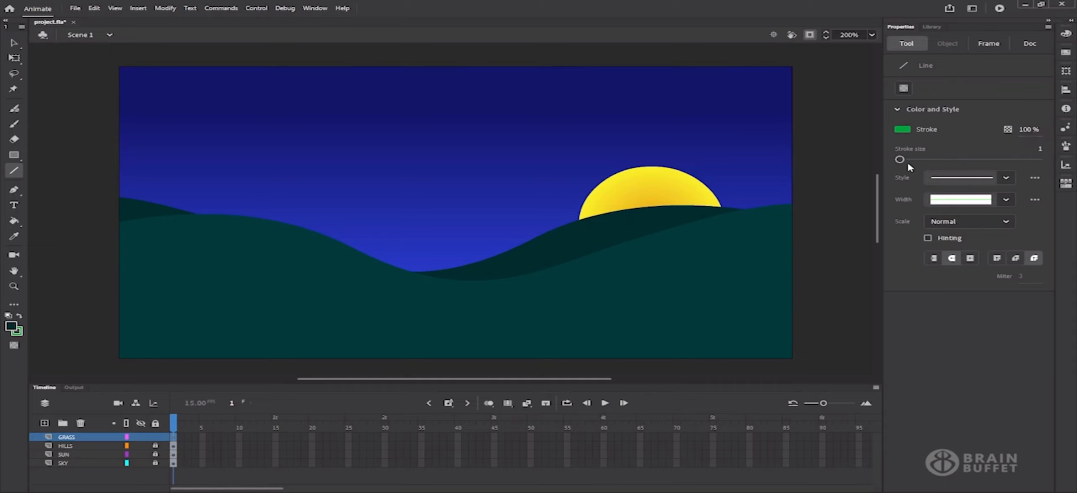
drag(900, 162, 905, 163)
click(1008, 180)
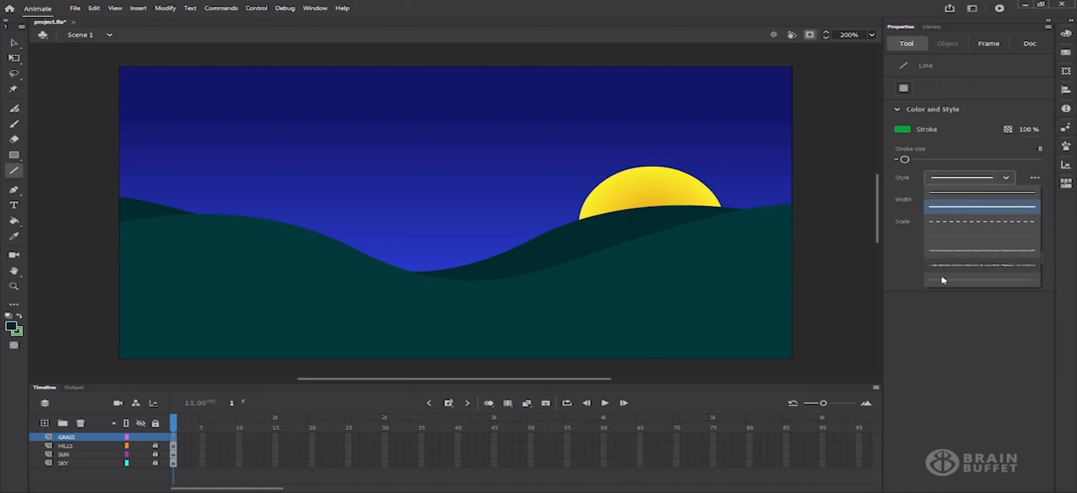
click(957, 301)
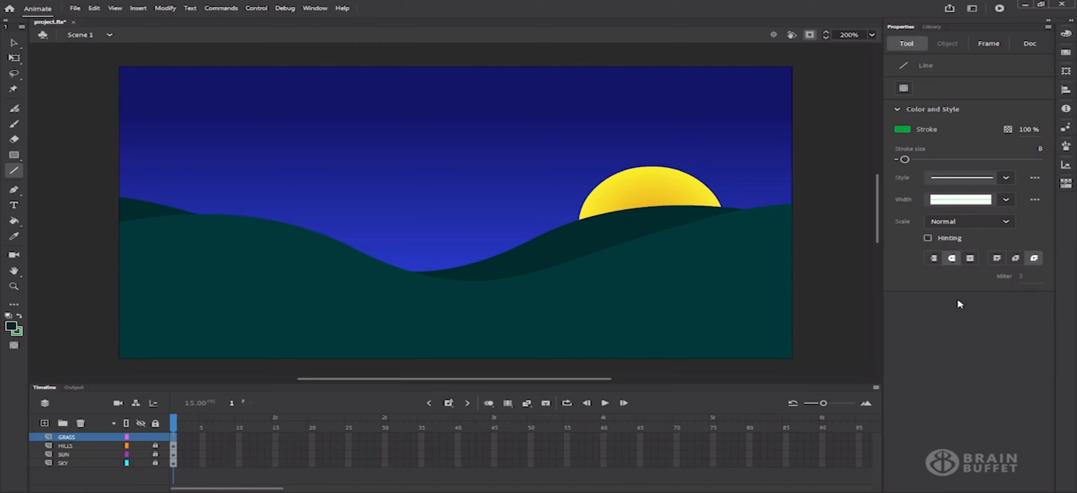
click(1006, 199)
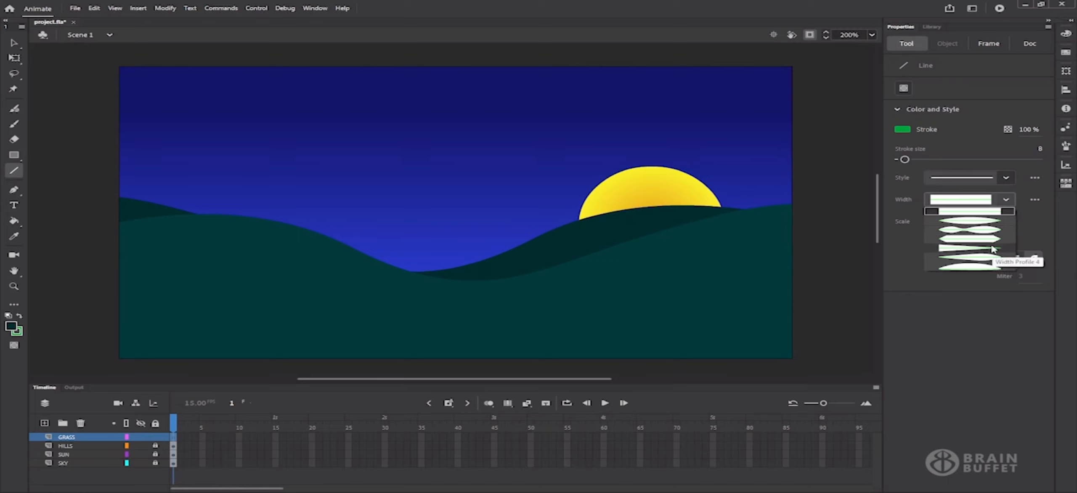
click(990, 222)
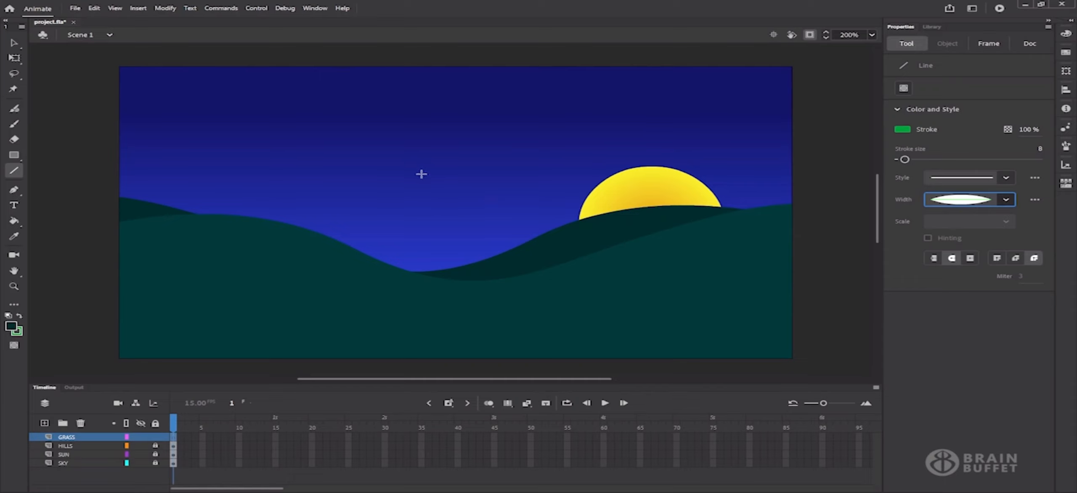
drag(454, 220, 399, 140)
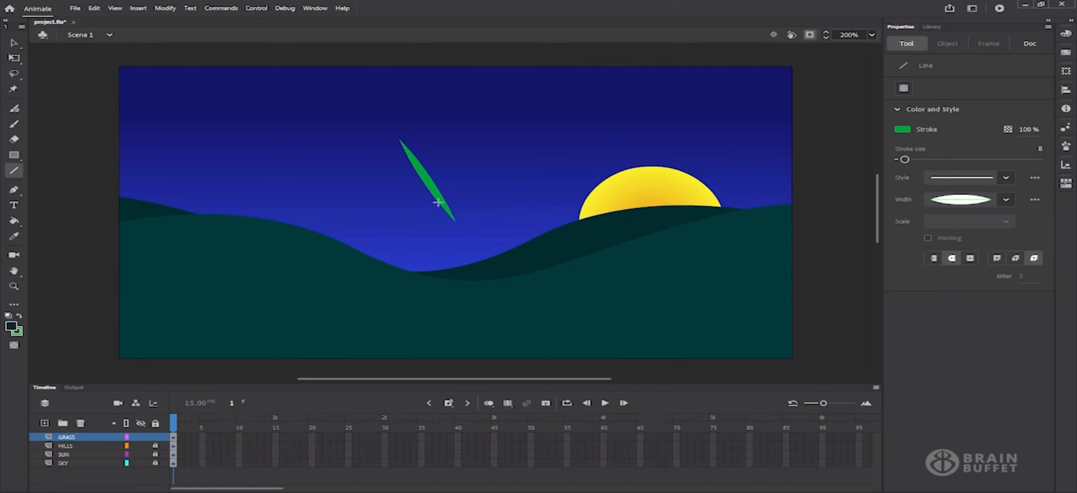
Turn the green blade into a drawing object with stroke size 13, then show the extra-tools panel
click(13, 42)
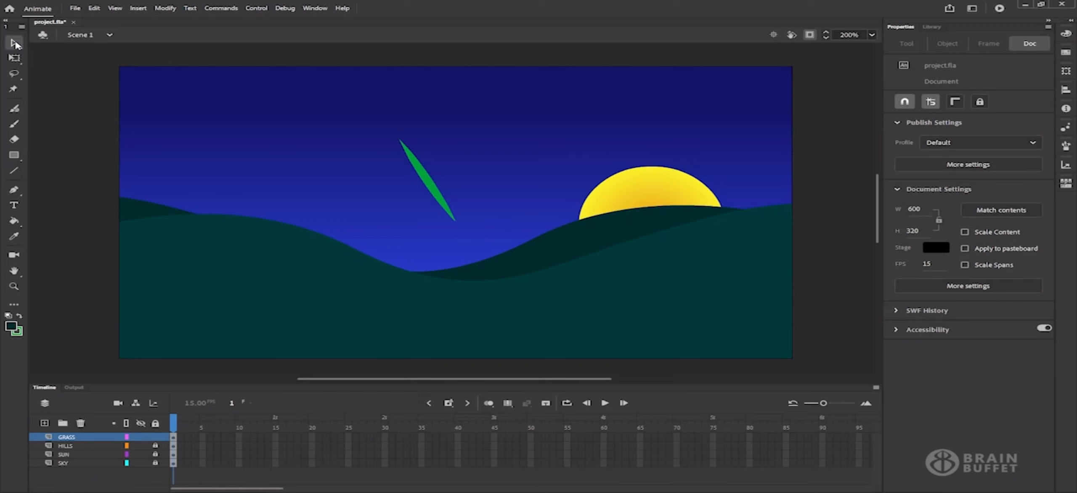
click(425, 177)
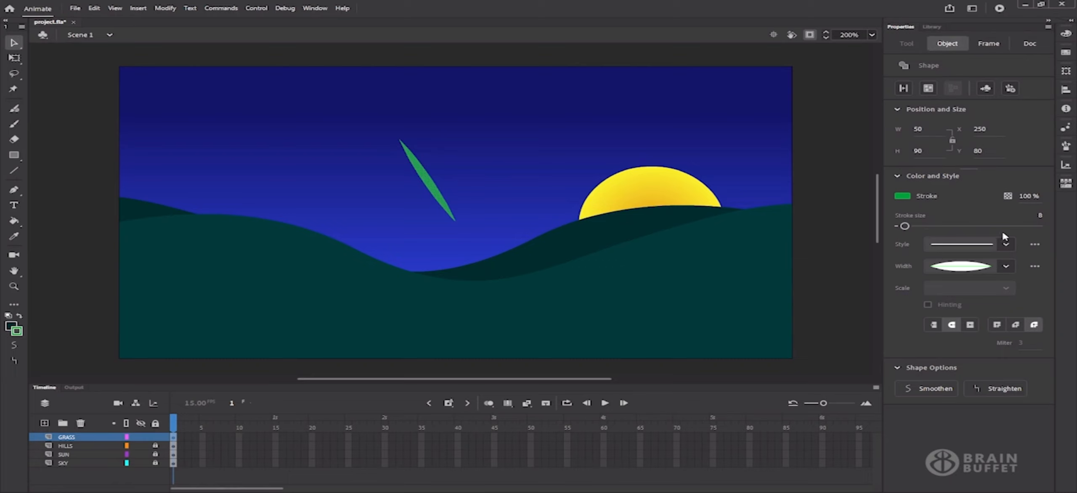
drag(905, 227, 917, 227)
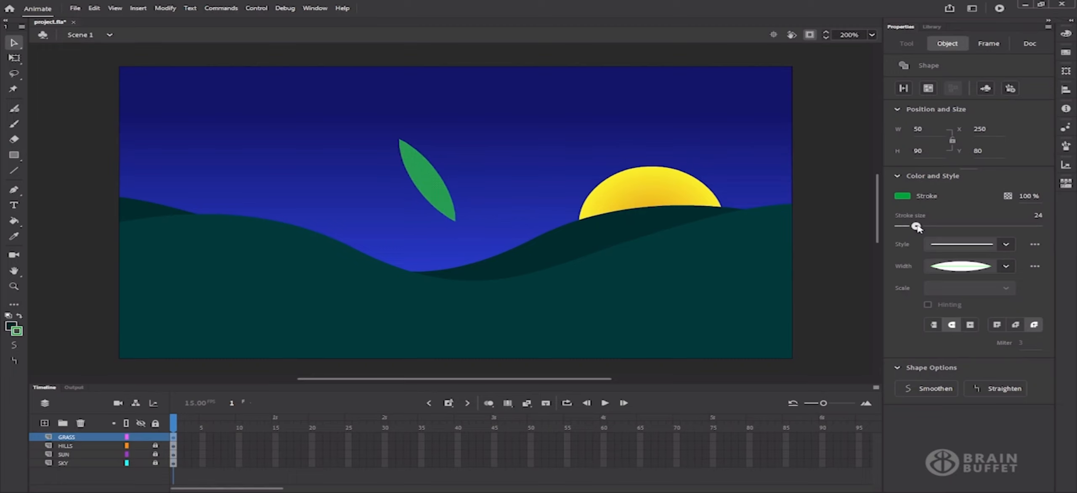
drag(917, 227, 909, 227)
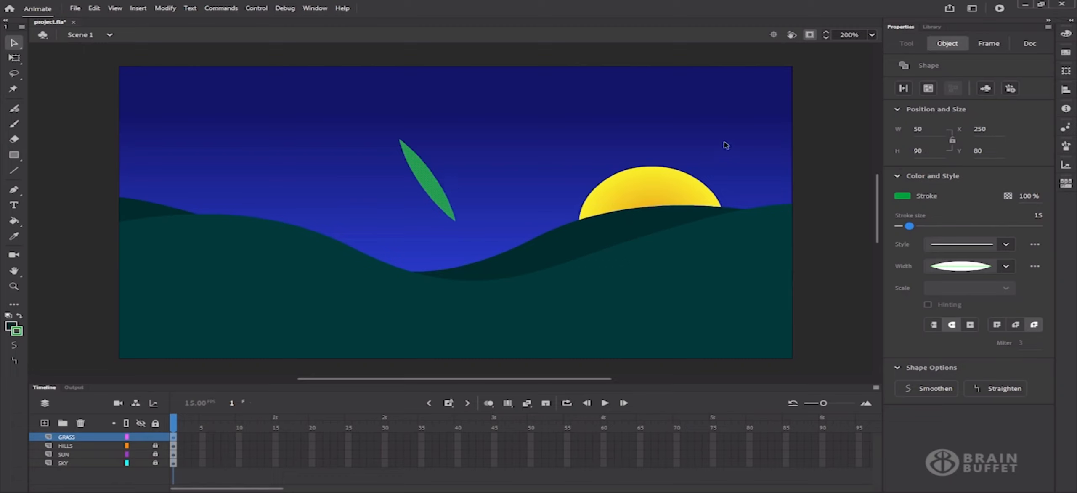
click(928, 88)
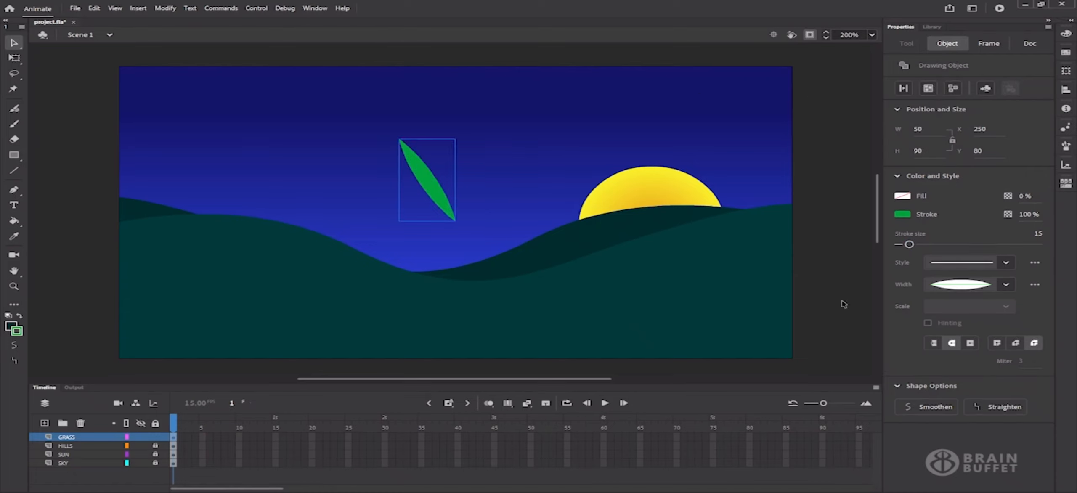
drag(908, 246, 907, 246)
click(1005, 285)
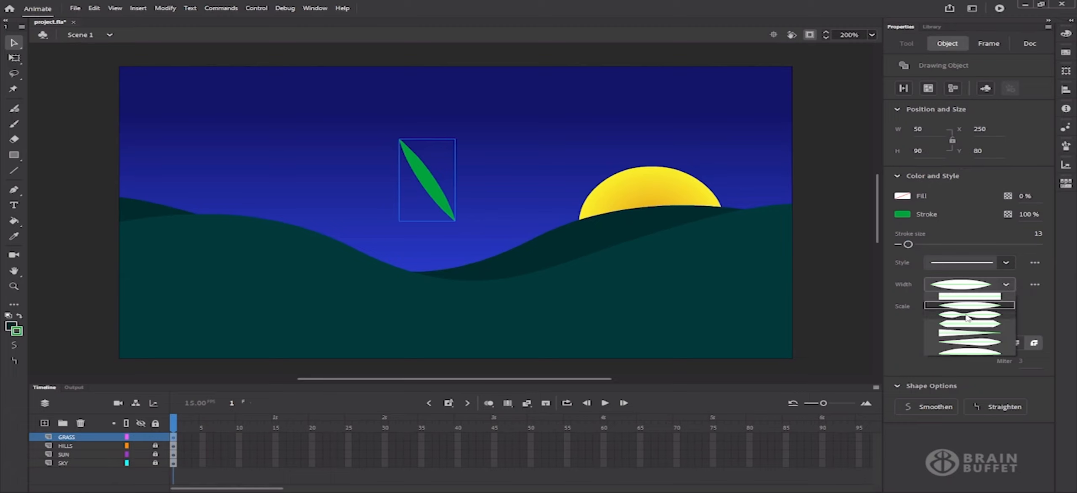
click(1037, 311)
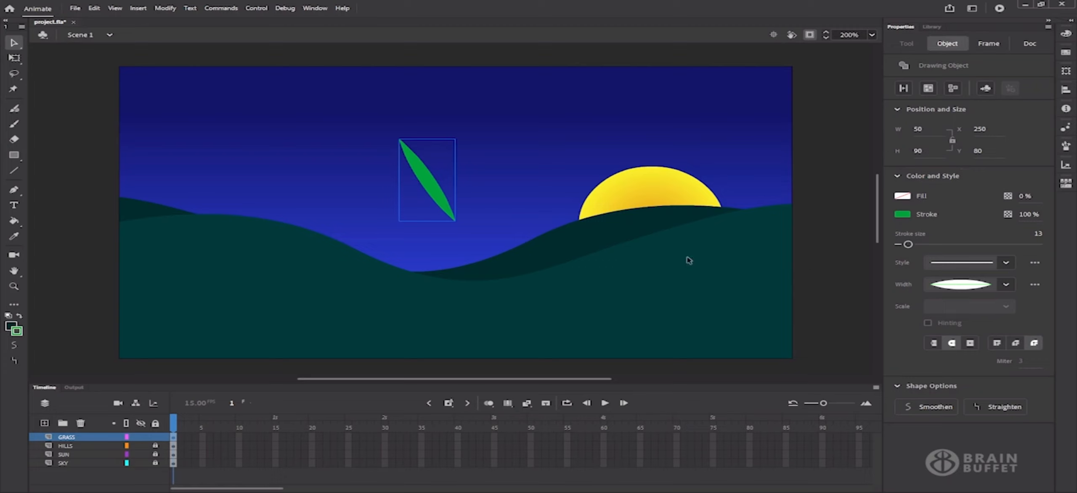
click(14, 305)
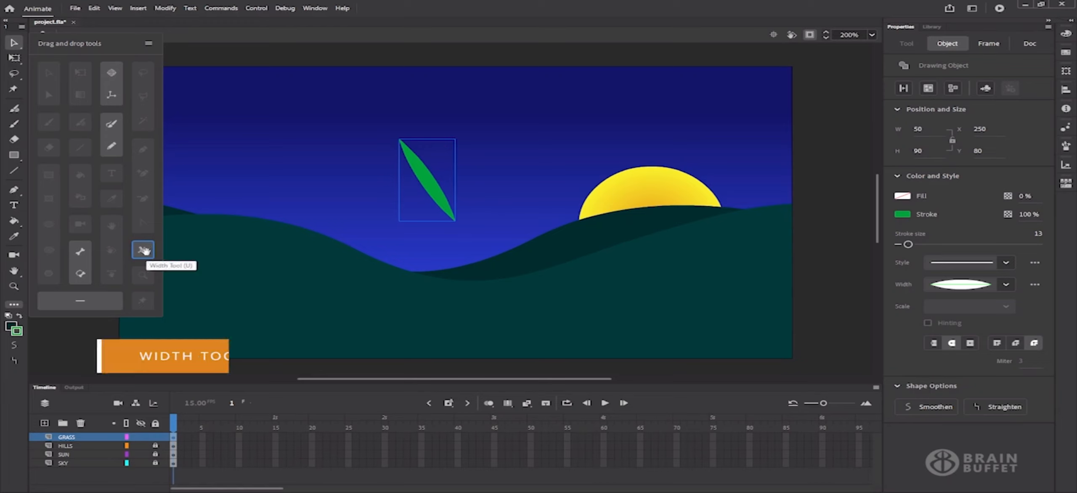
Add the Width Tool from the extra-tools panel to the toolbar and switch to it
drag(144, 251, 16, 176)
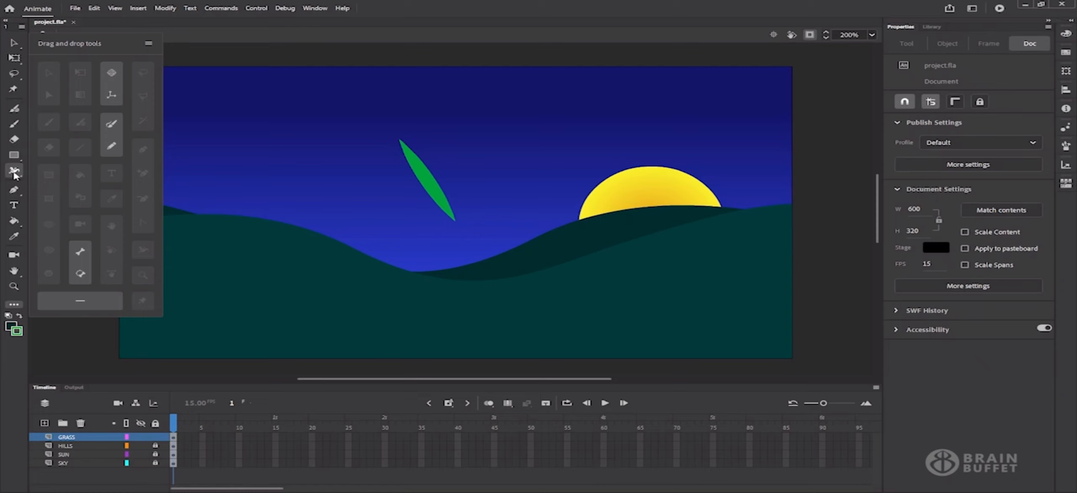
click(62, 349)
click(14, 173)
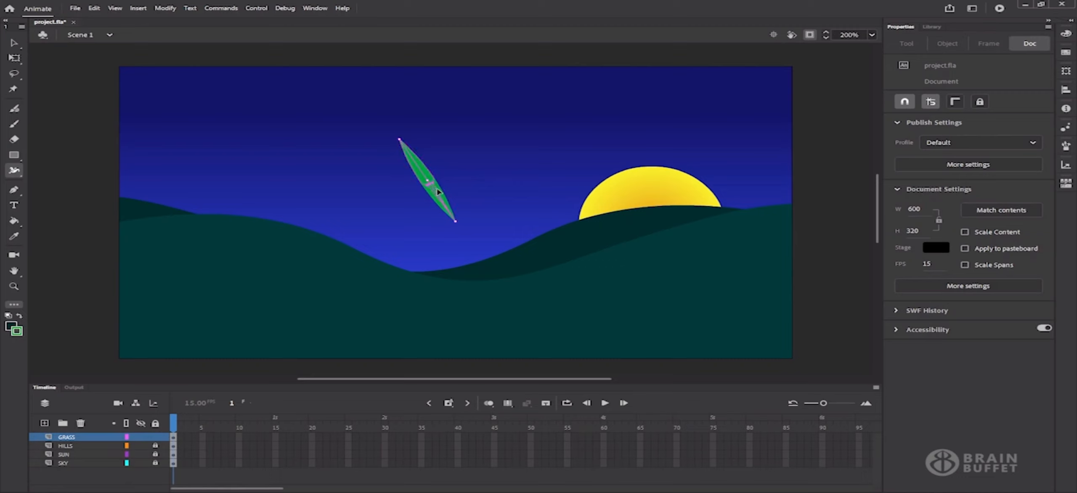
click(432, 189)
key(ctrl+z)
Widen the blade around its middle and narrow its lower part with width handles
drag(444, 202, 444, 202)
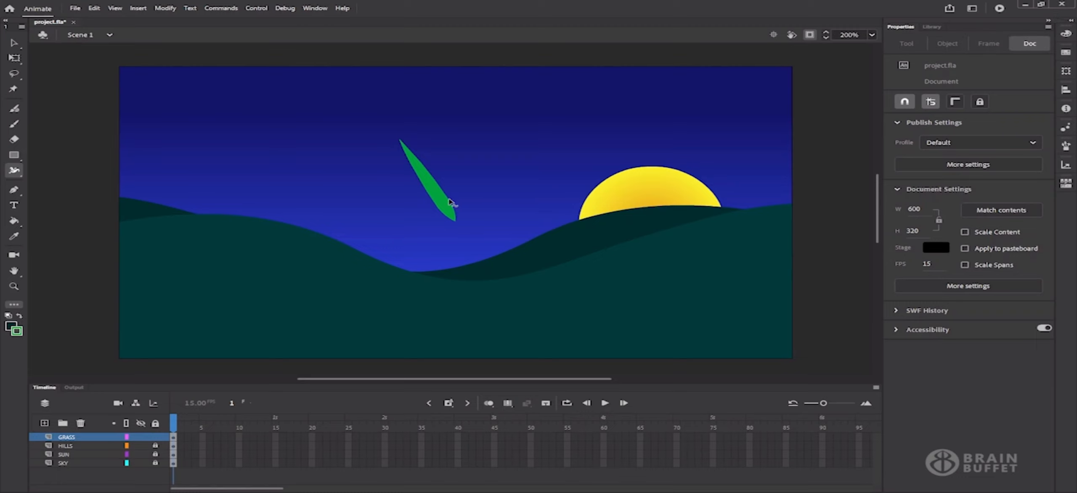
mouse_move(449, 202)
mouse_down()
mouse_move(462, 197)
mouse_move(450, 199)
mouse_up()
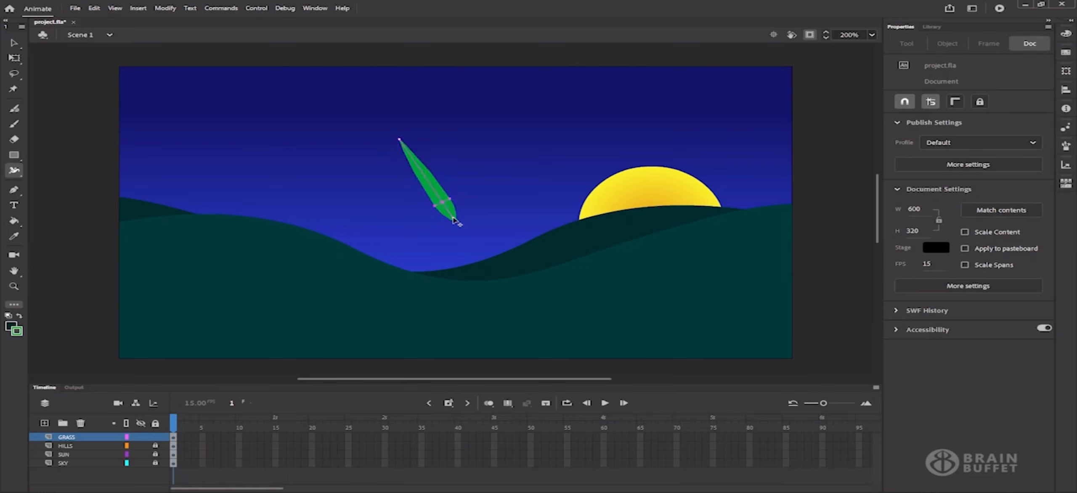
drag(443, 204, 445, 207)
drag(453, 205, 450, 205)
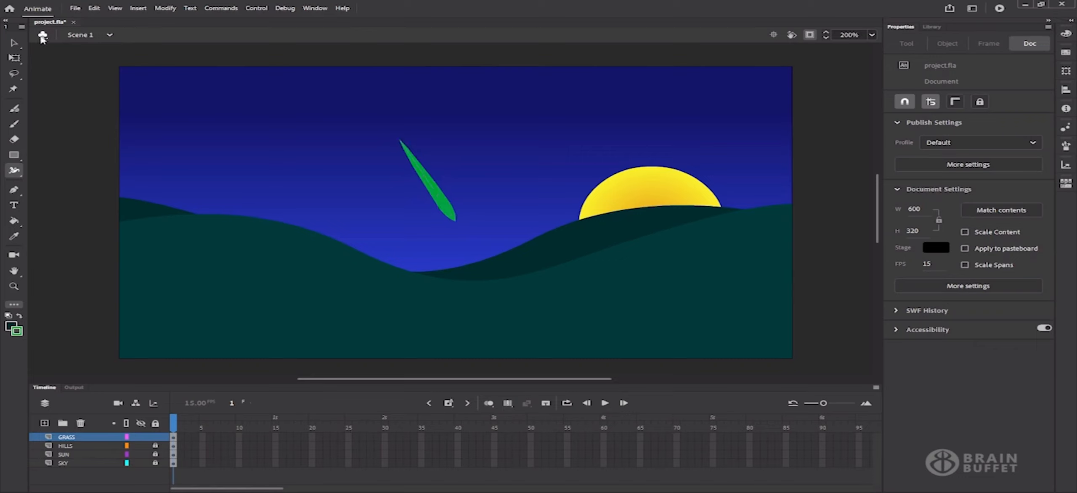
Save the blade's reshaped width as a new width profile named 'GrassBlade'
click(12, 43)
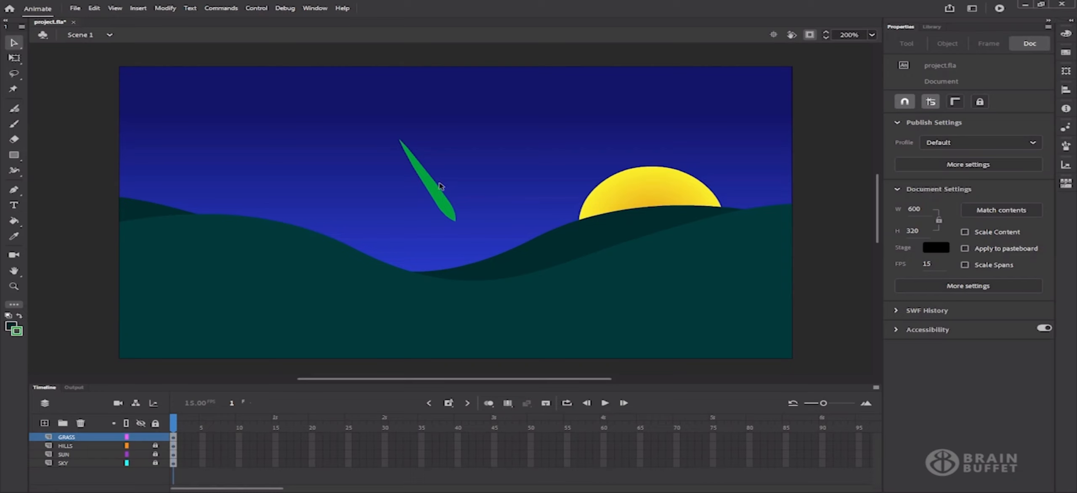
click(448, 202)
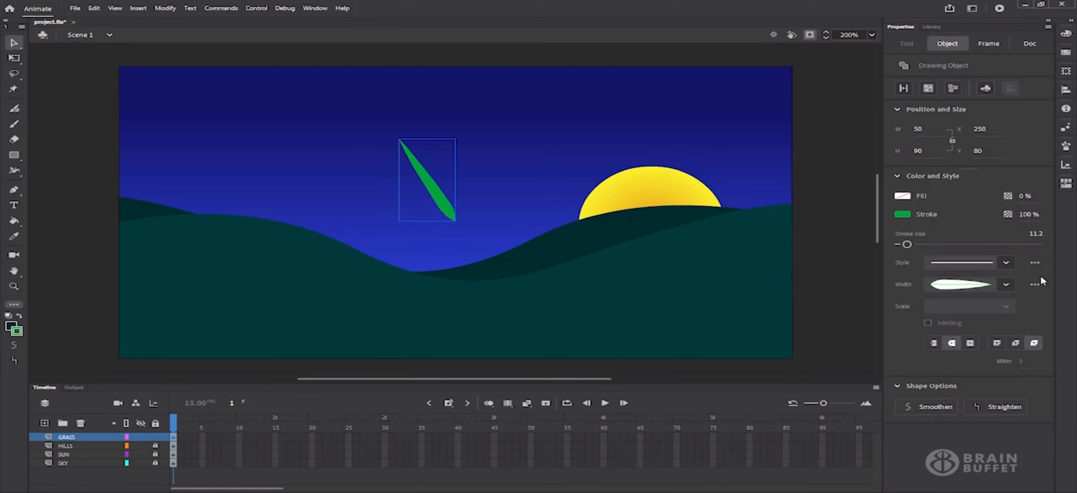
click(1005, 285)
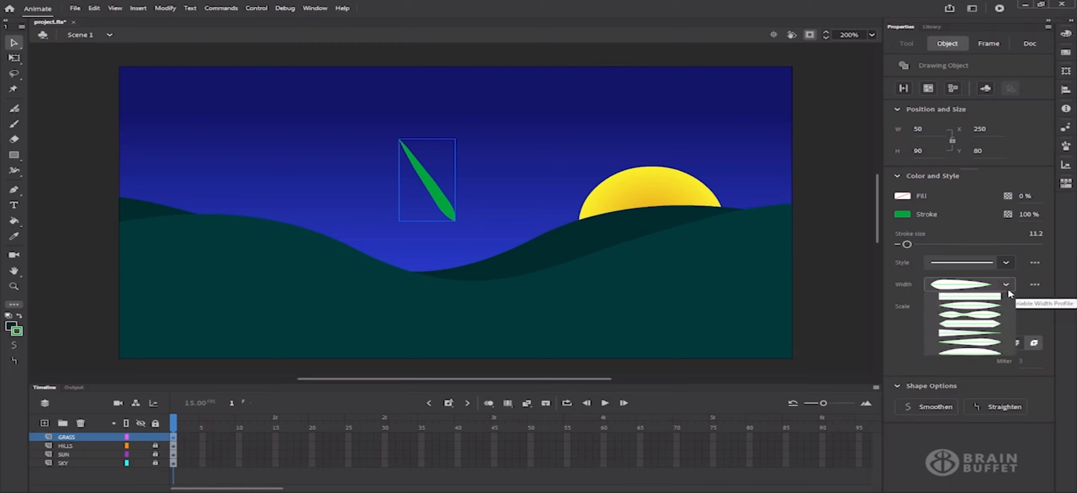
click(1007, 290)
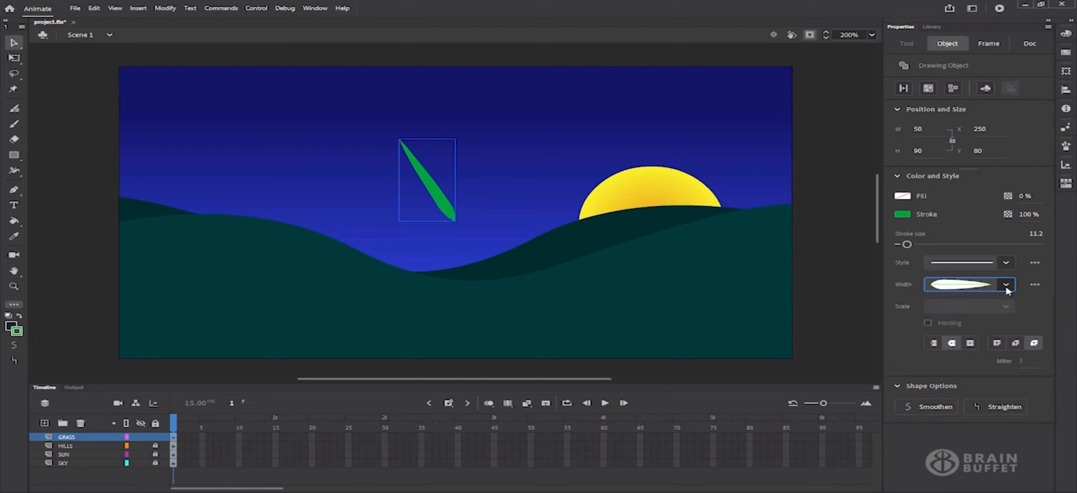
click(1034, 286)
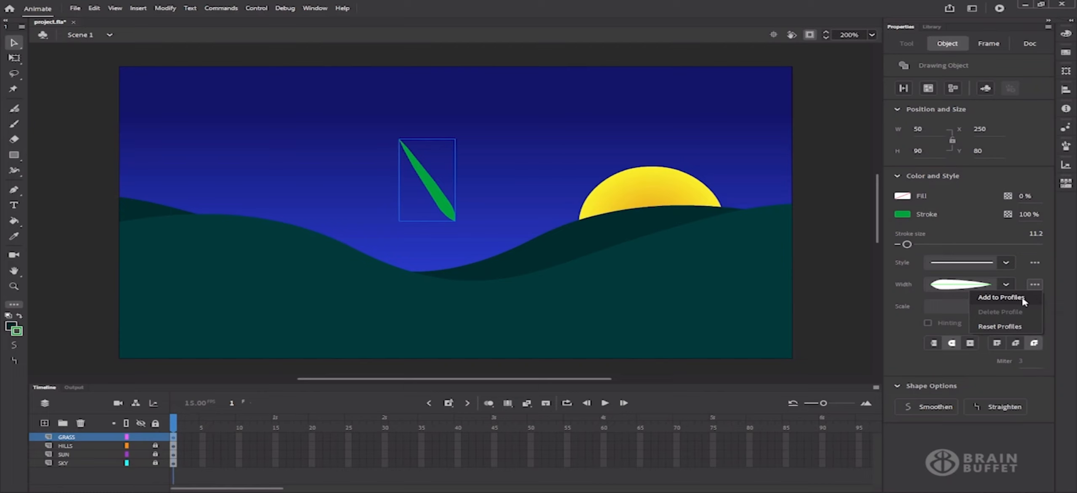
click(1022, 298)
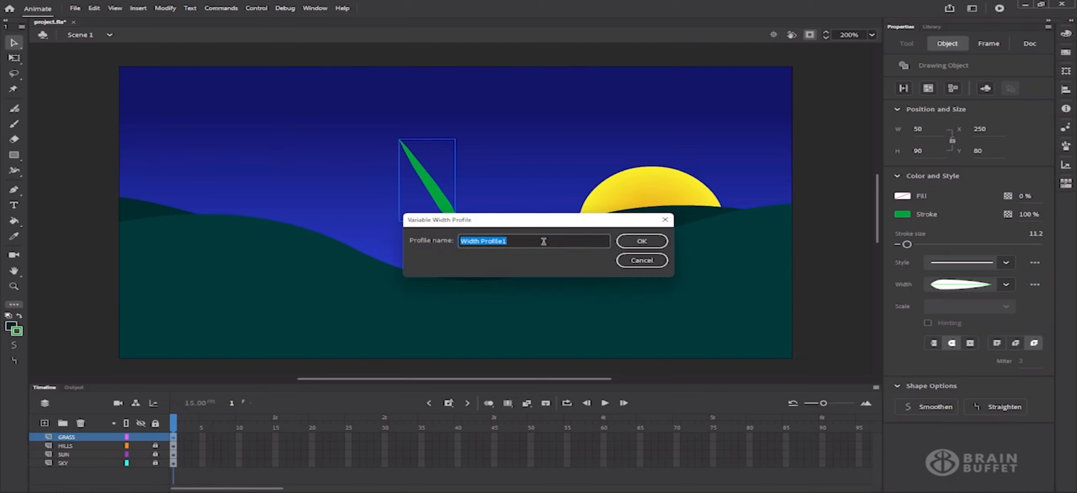
text(GrassBlade)
click(651, 242)
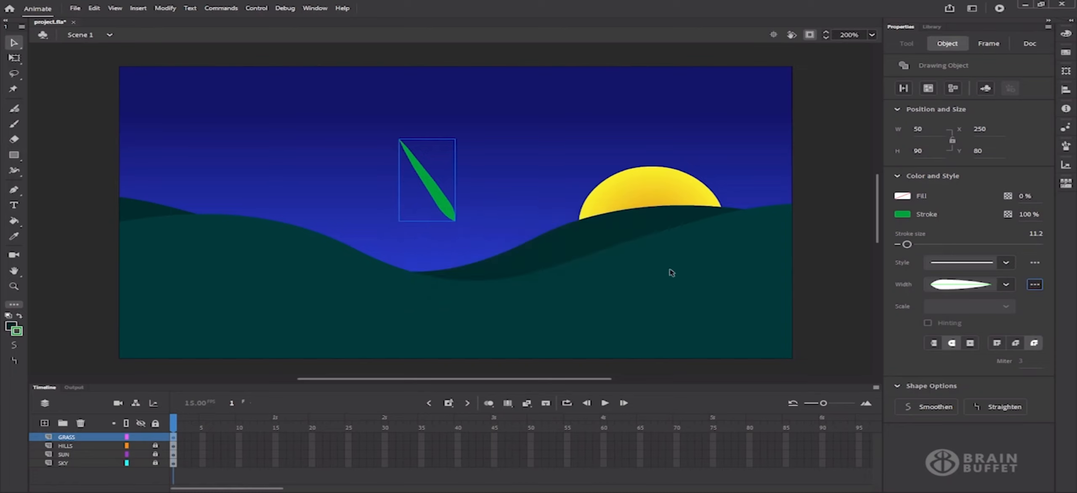
Apply the GrassBlade width profile to the blade and deselect it
click(1006, 284)
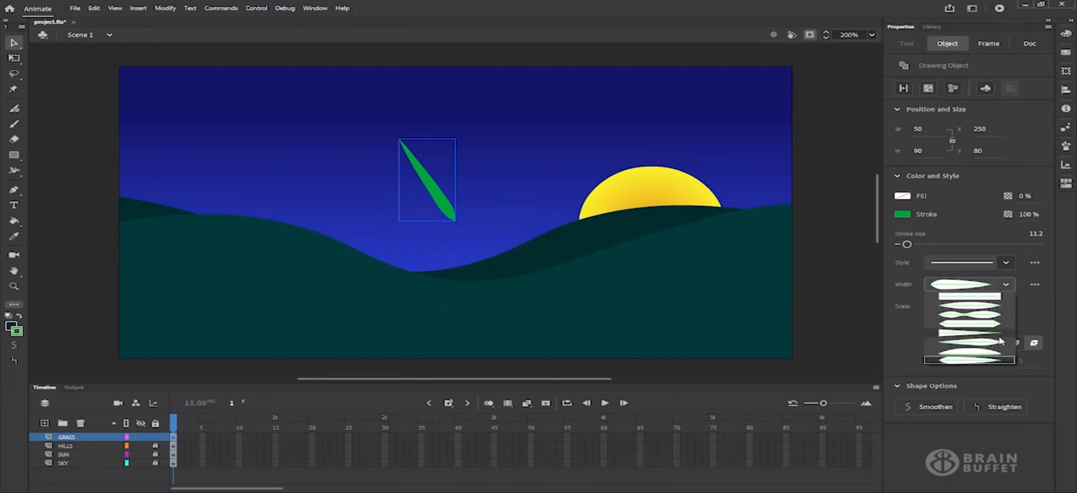
click(972, 362)
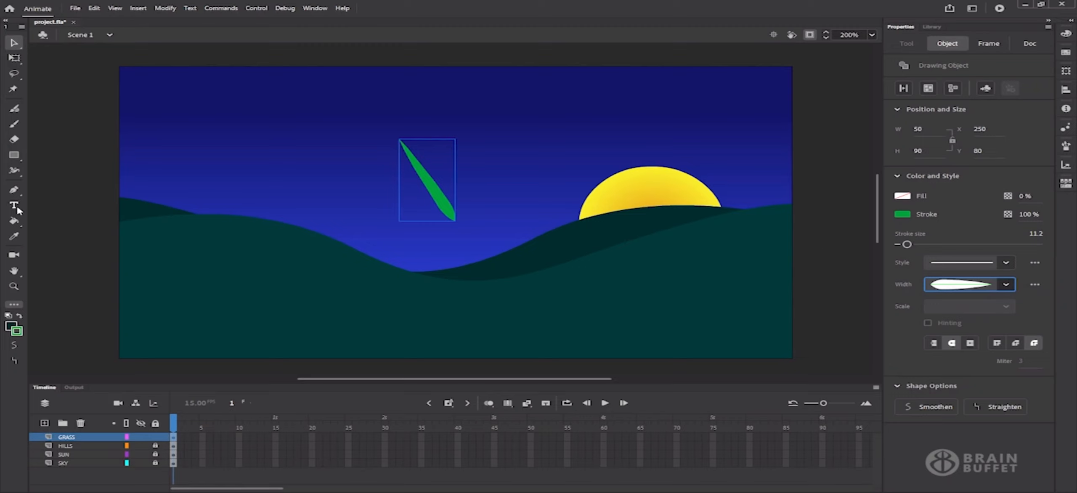
click(17, 172)
click(18, 174)
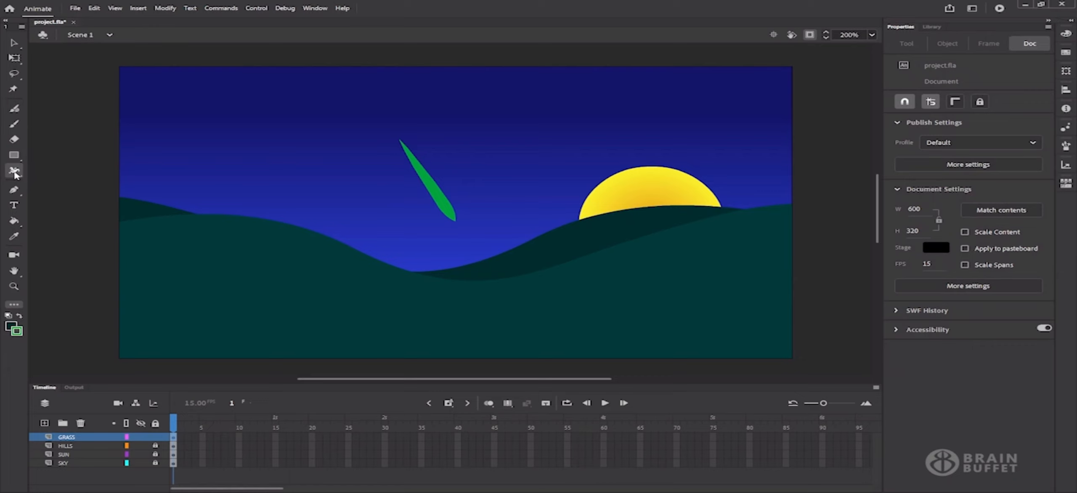
Draw five more leaf lines fanning out from the first leaf's base into a tuft
click(15, 174)
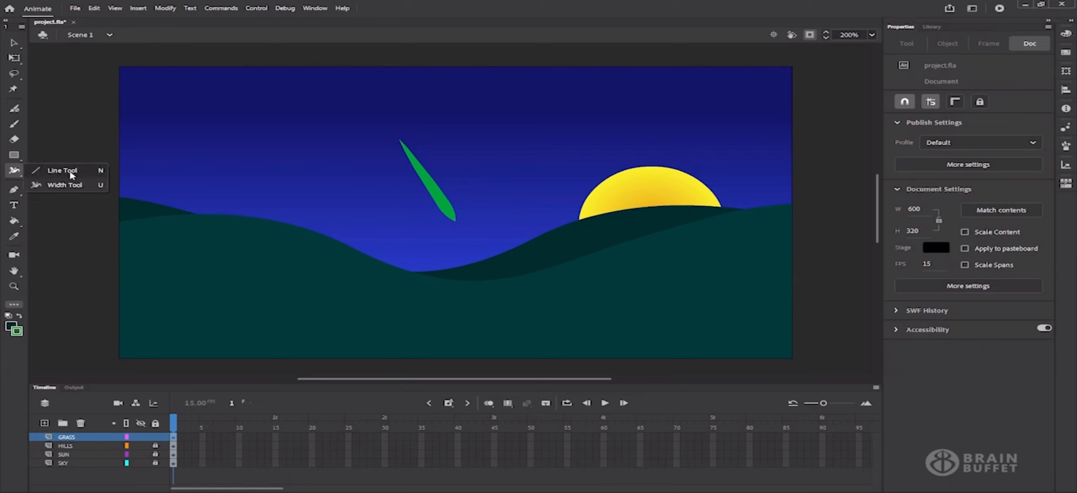
click(71, 175)
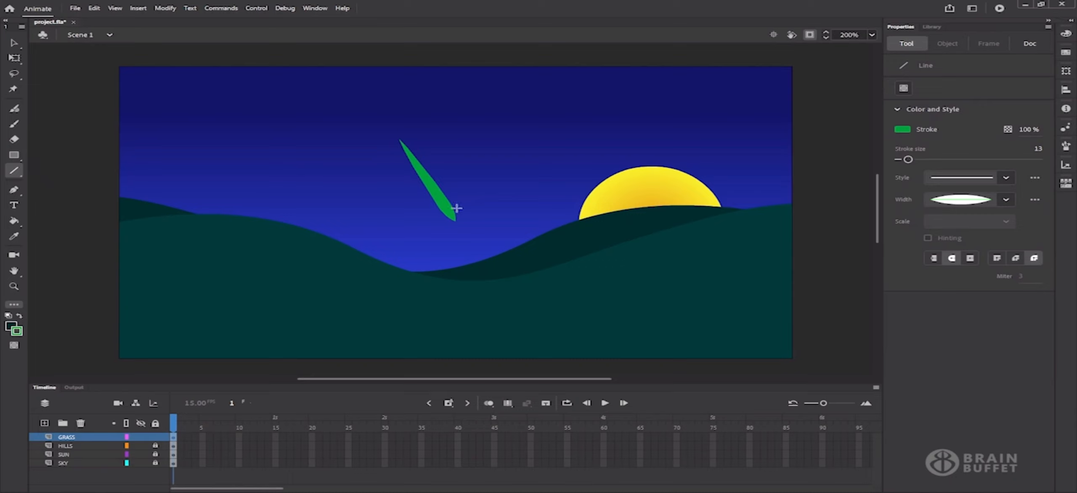
drag(454, 218, 457, 148)
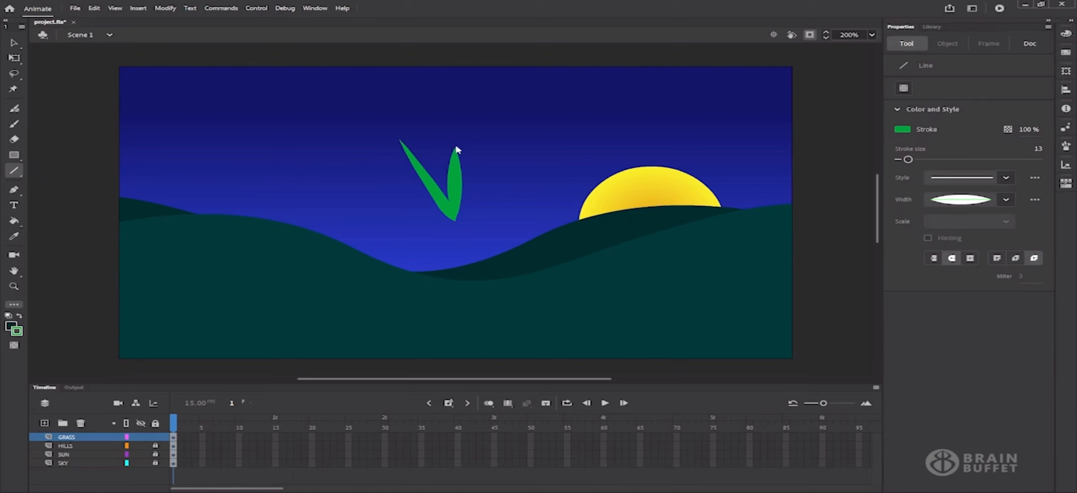
drag(453, 217, 433, 155)
drag(453, 218, 490, 194)
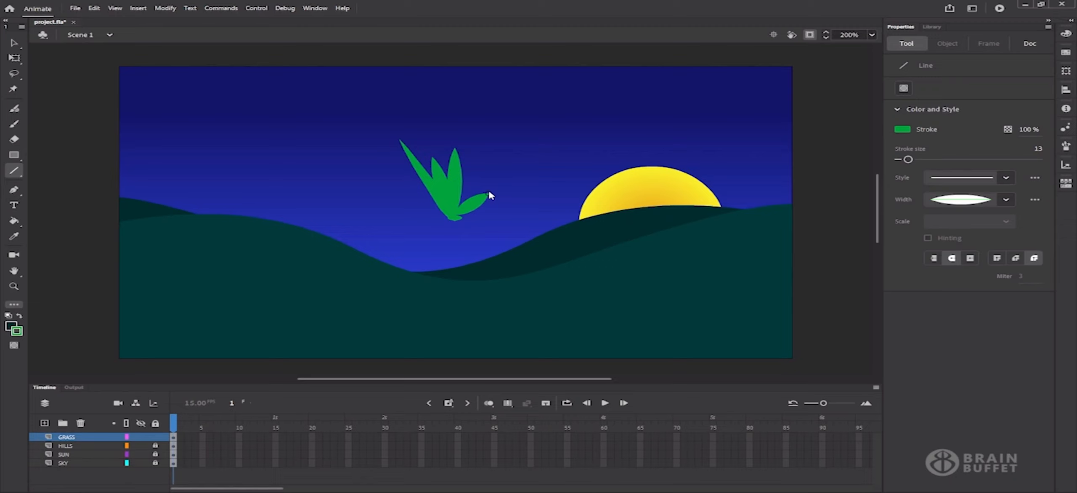
drag(452, 218, 405, 193)
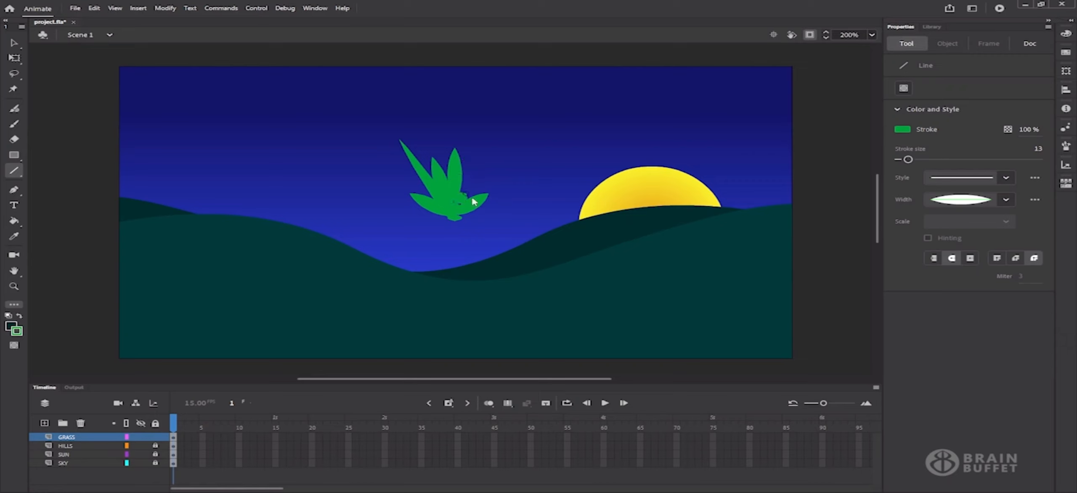
drag(473, 200, 462, 158)
Nudge the centre leaf up-left and move the original leaf away to the left
click(14, 43)
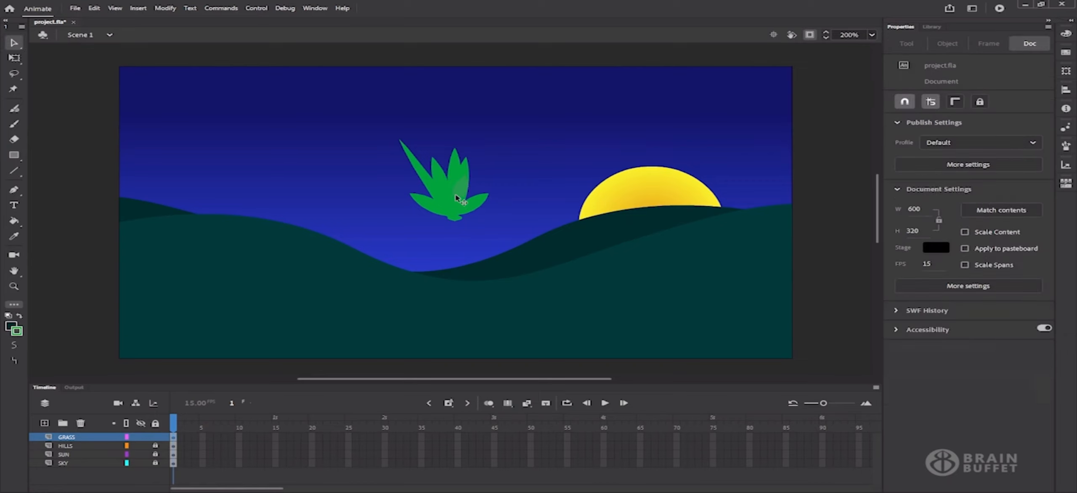
drag(457, 198, 445, 183)
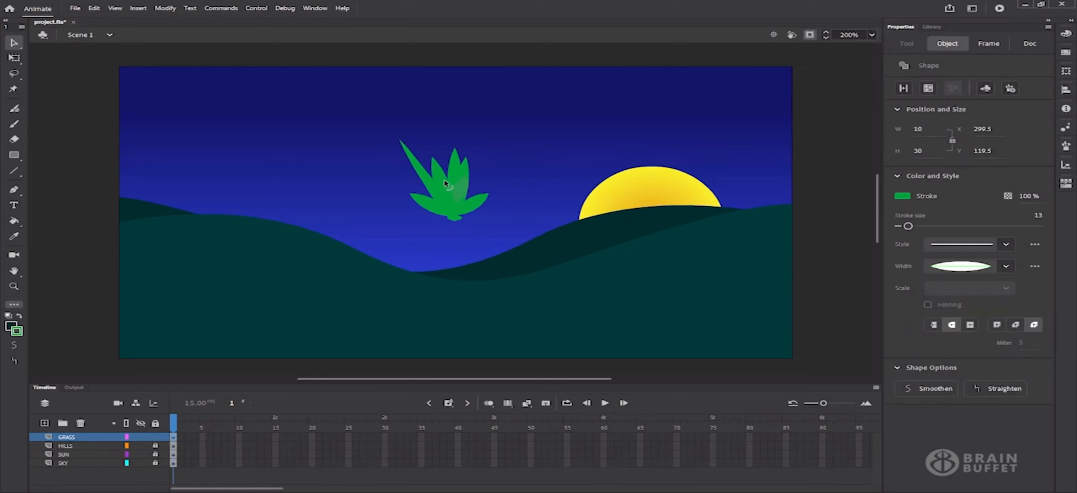
click(420, 176)
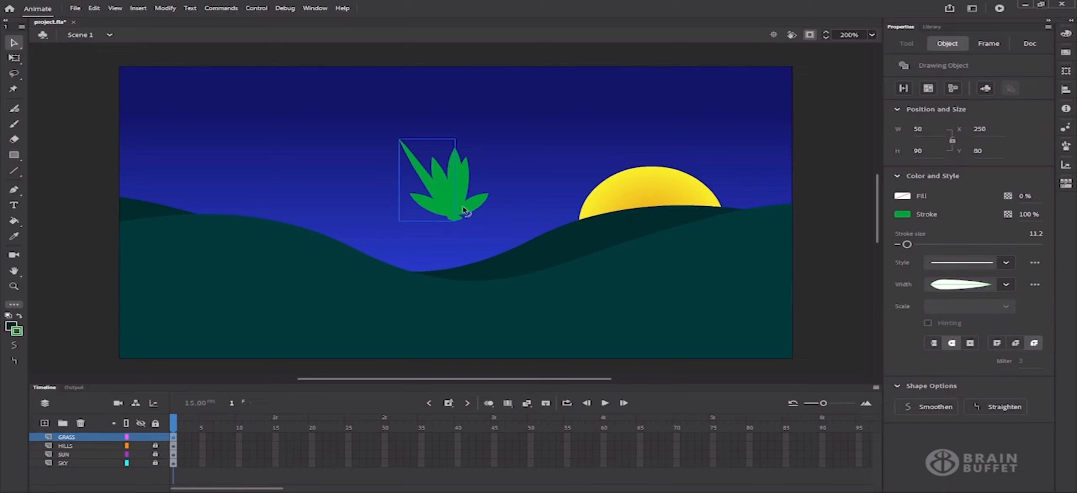
drag(420, 176, 348, 167)
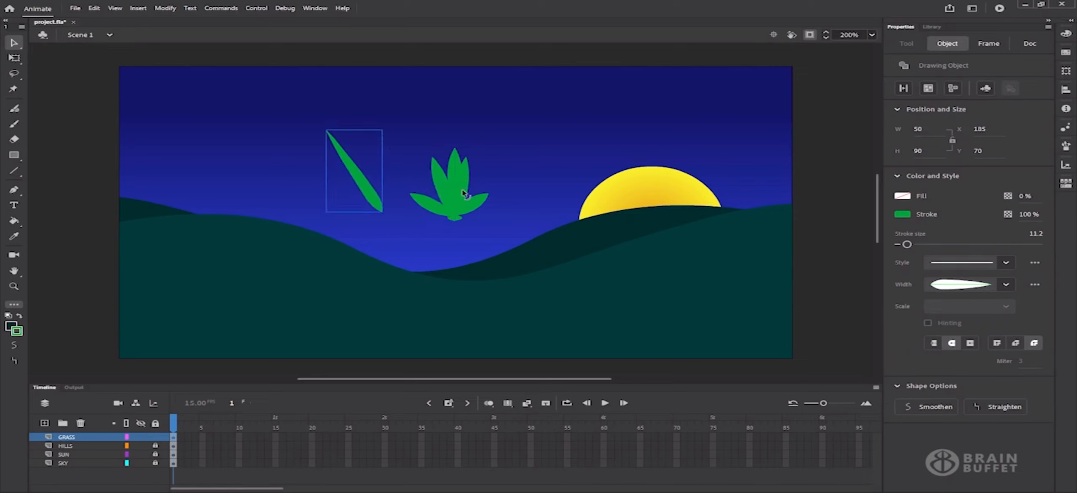
click(452, 216)
Delete the first grass tuft and move the lone leaf back to the right
click(458, 222)
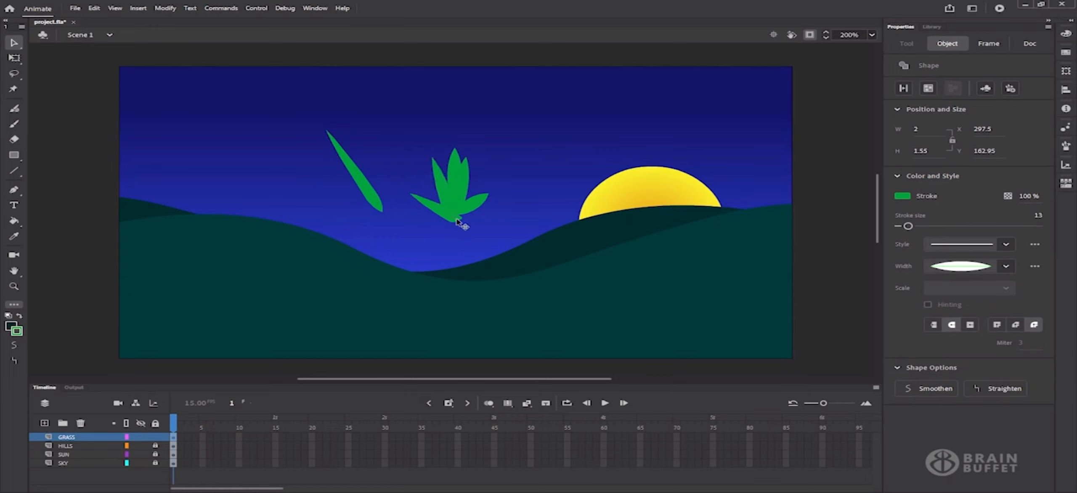
drag(390, 129, 507, 231)
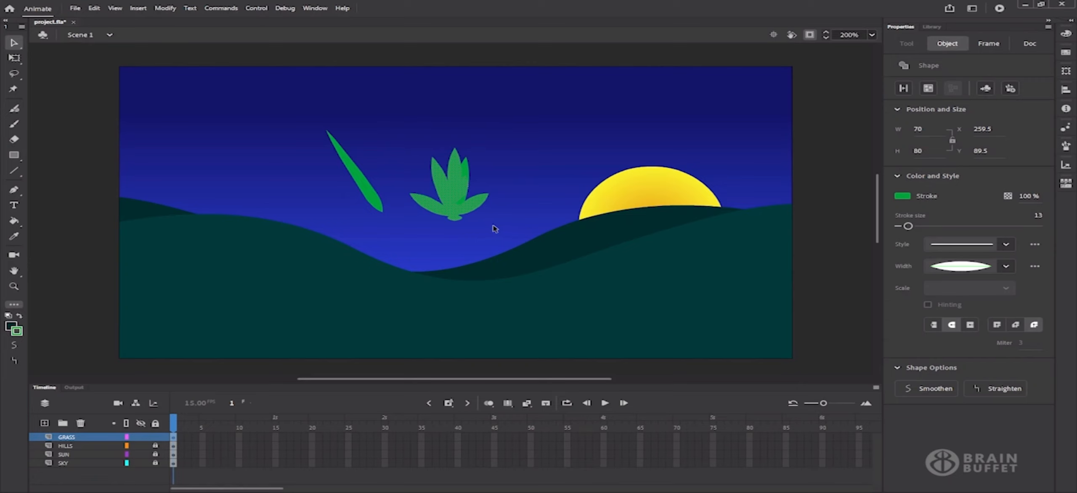
key(Delete)
drag(359, 177, 404, 182)
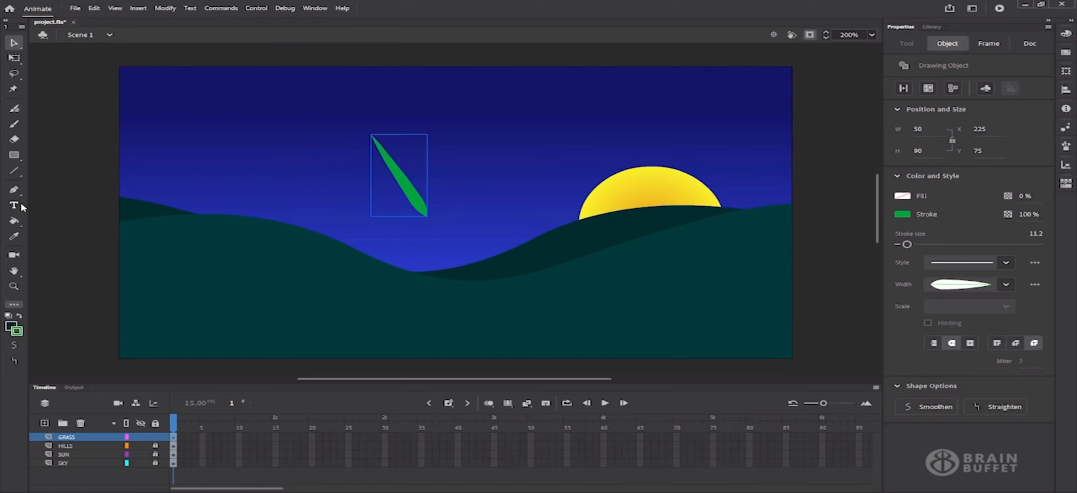
Draw new blades from the leaf's tip as drawing objects and bulge the tuft's base
click(21, 175)
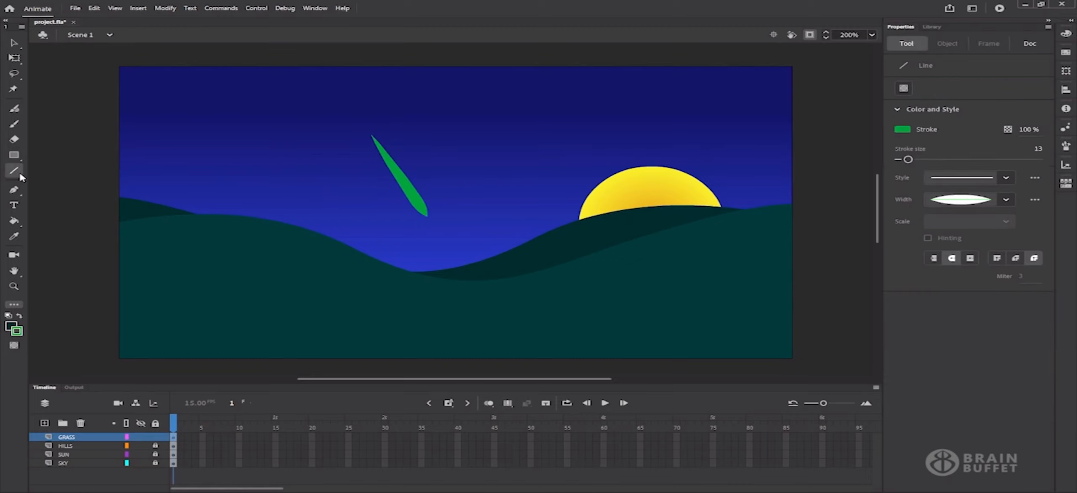
click(903, 87)
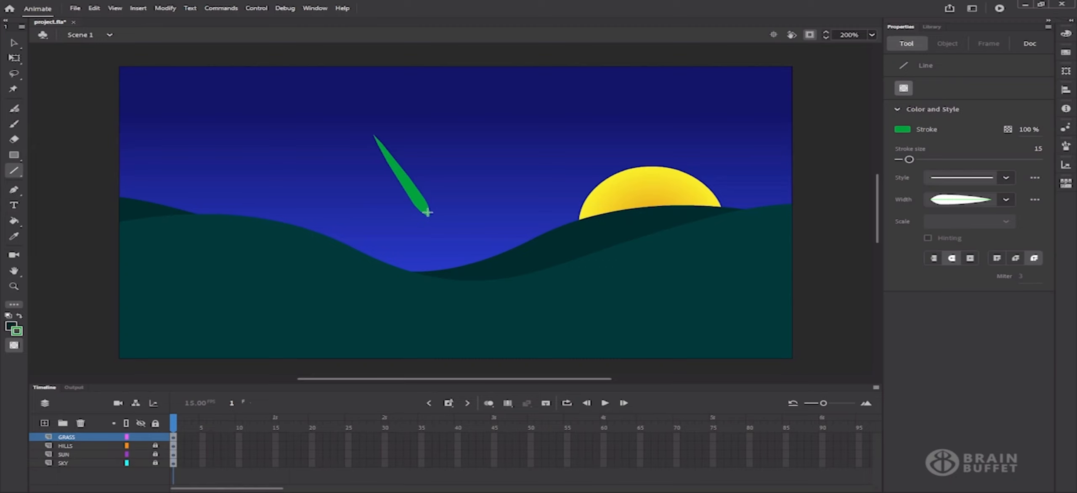
mouse_move(428, 215)
mouse_down()
mouse_move(441, 131)
mouse_move(434, 142)
mouse_up()
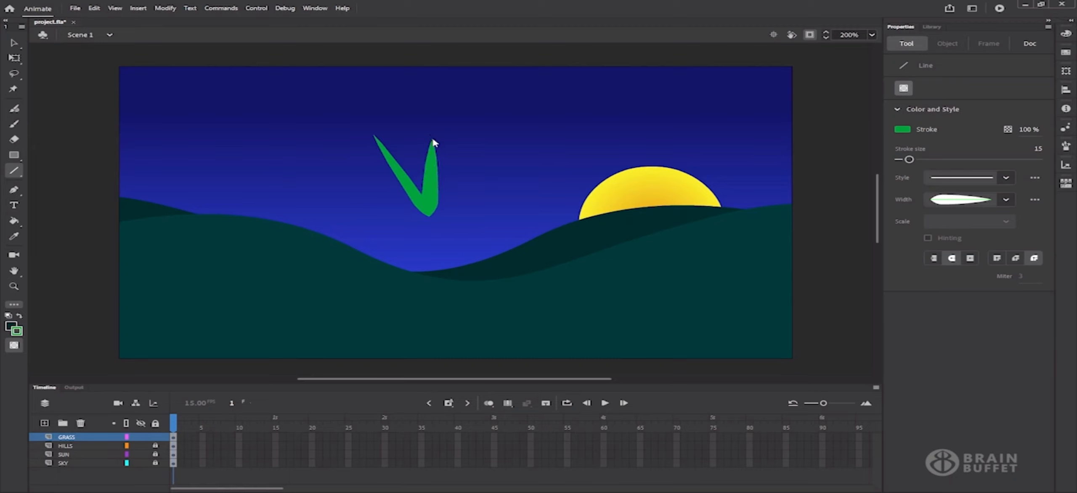
drag(429, 214, 465, 121)
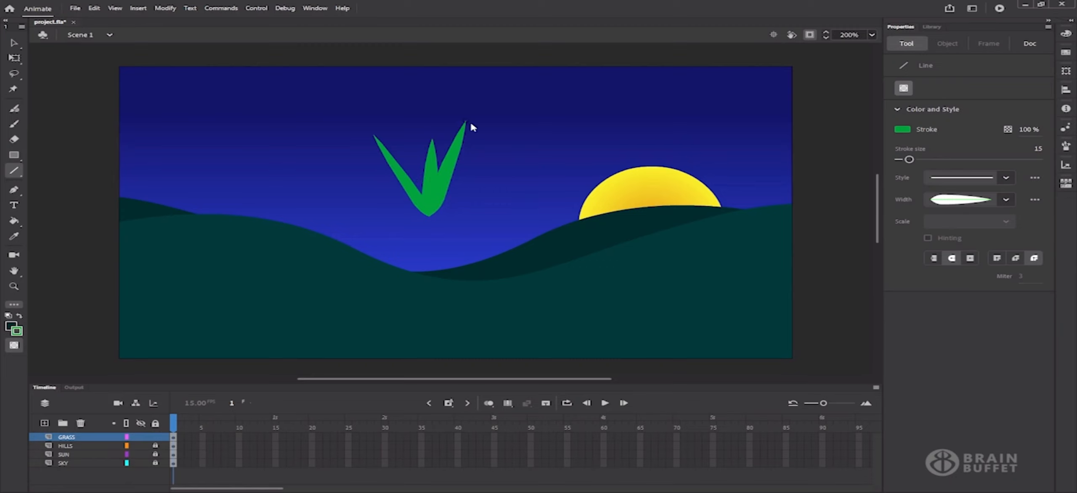
drag(429, 213, 402, 118)
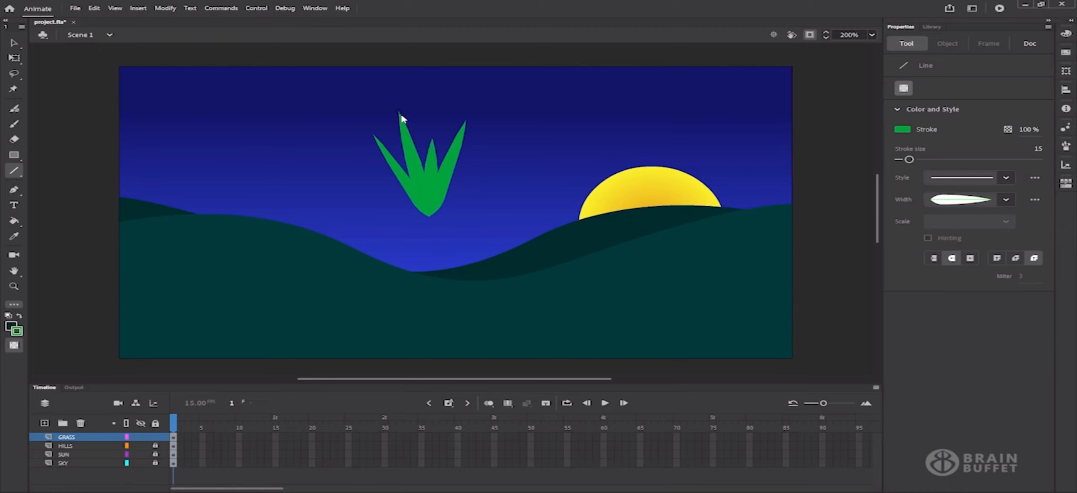
mouse_move(423, 209)
mouse_down()
mouse_move(394, 191)
mouse_move(454, 194)
mouse_up()
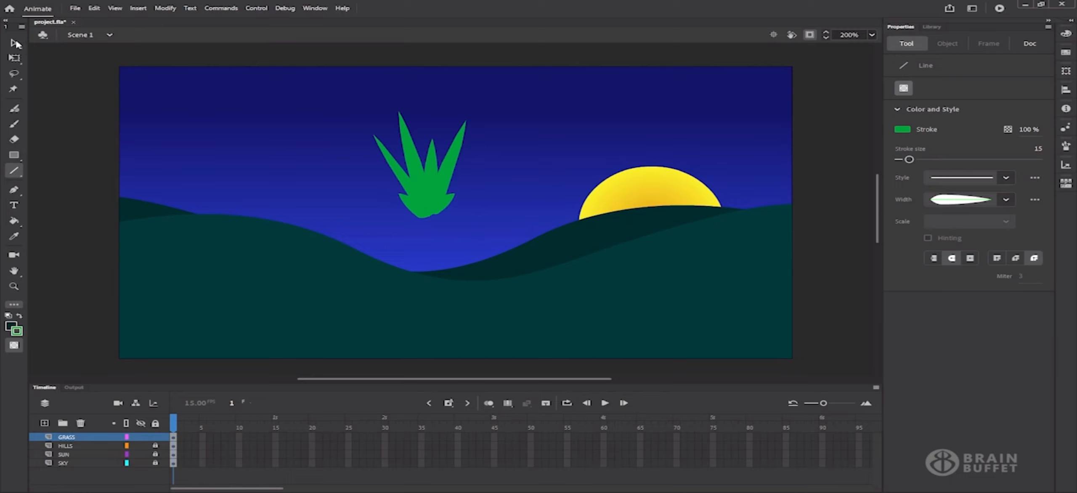
click(14, 42)
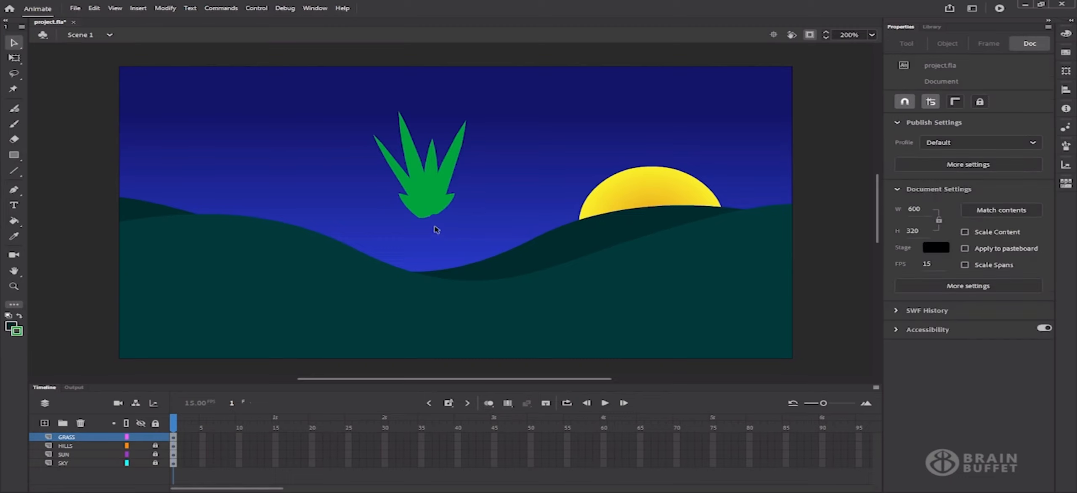
Thin the tuft's strokes: base pieces to 9, the centre blade thinner, the right blade to 13
click(418, 173)
click(410, 187)
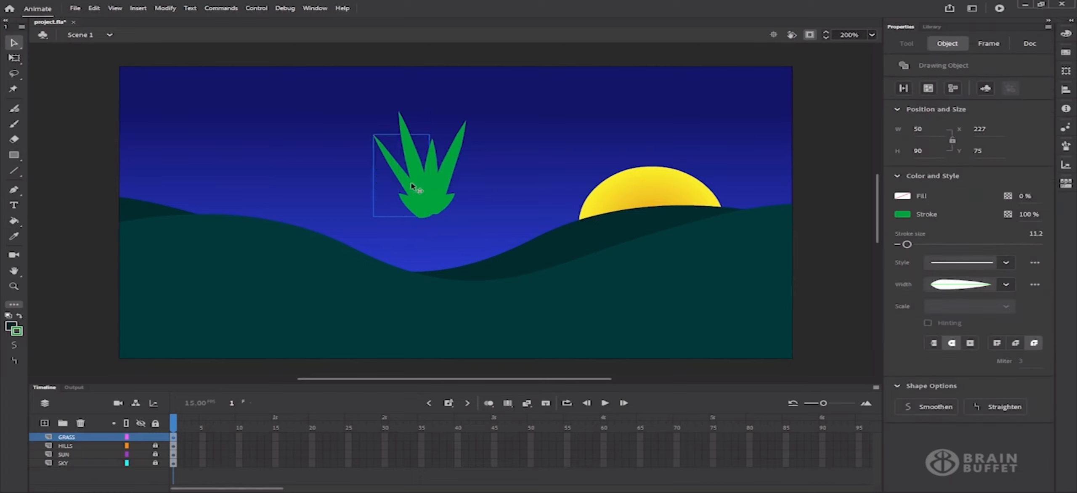
click(408, 210)
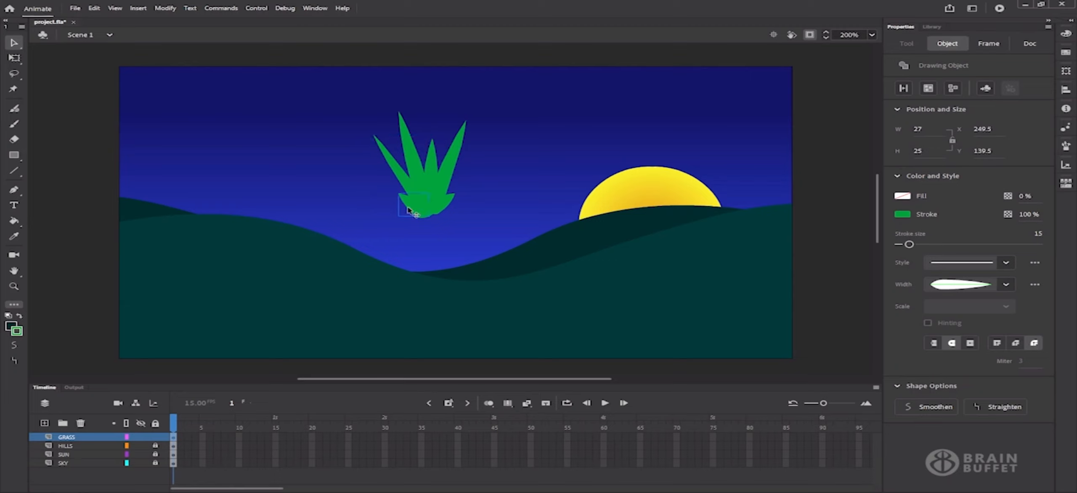
click(909, 245)
drag(910, 245, 906, 246)
click(442, 206)
drag(909, 245, 907, 248)
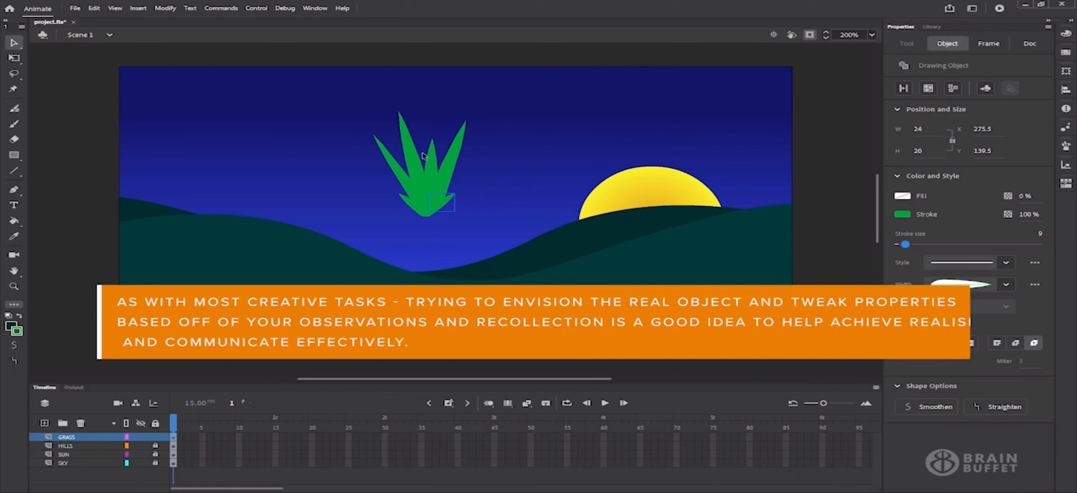
click(412, 163)
drag(909, 245, 907, 247)
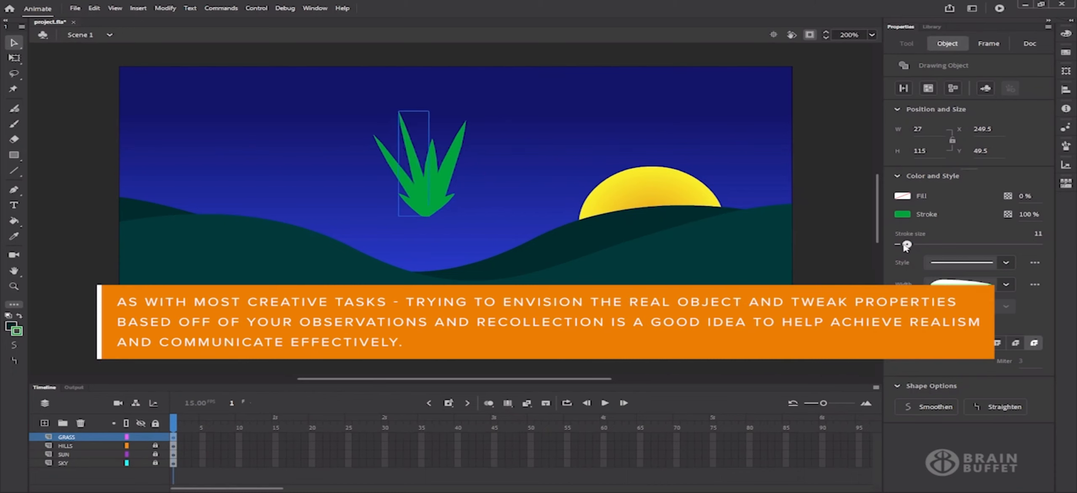
click(431, 167)
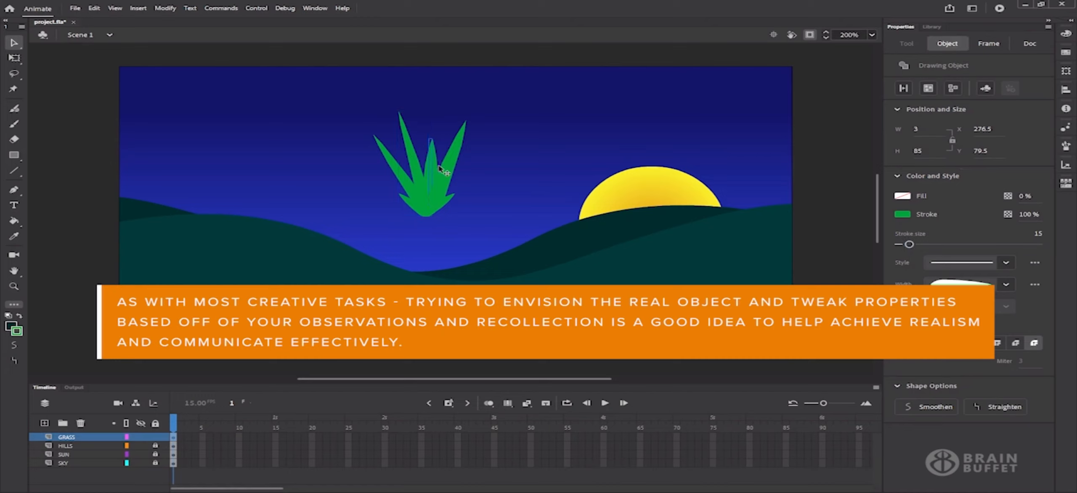
click(450, 177)
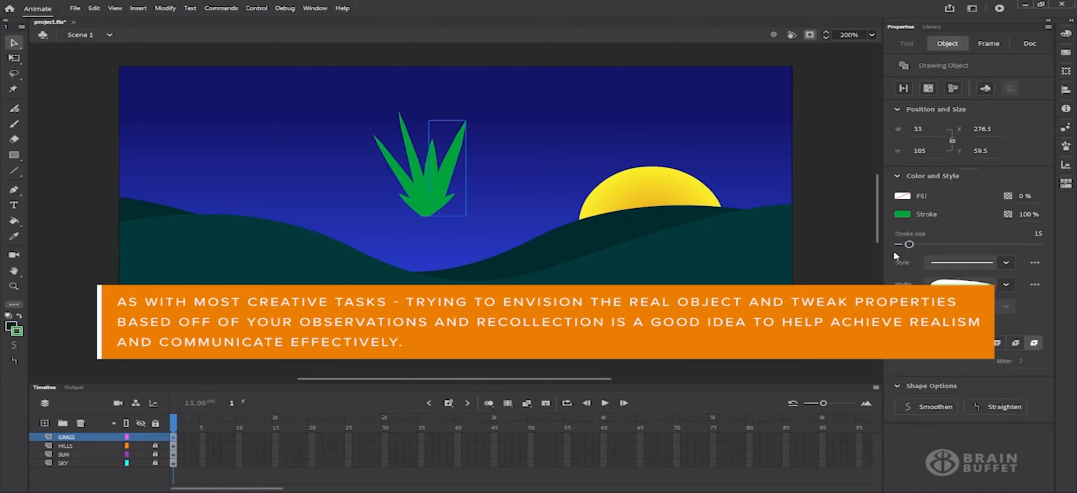
drag(909, 245, 908, 246)
Select the middle, left and right blades and bring up their stroke colour swatches
click(401, 181)
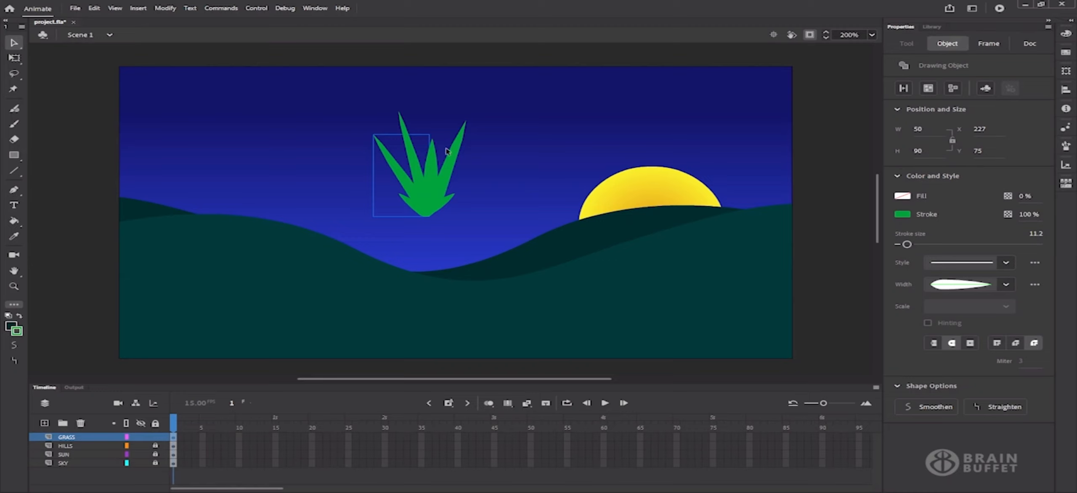
click(435, 173)
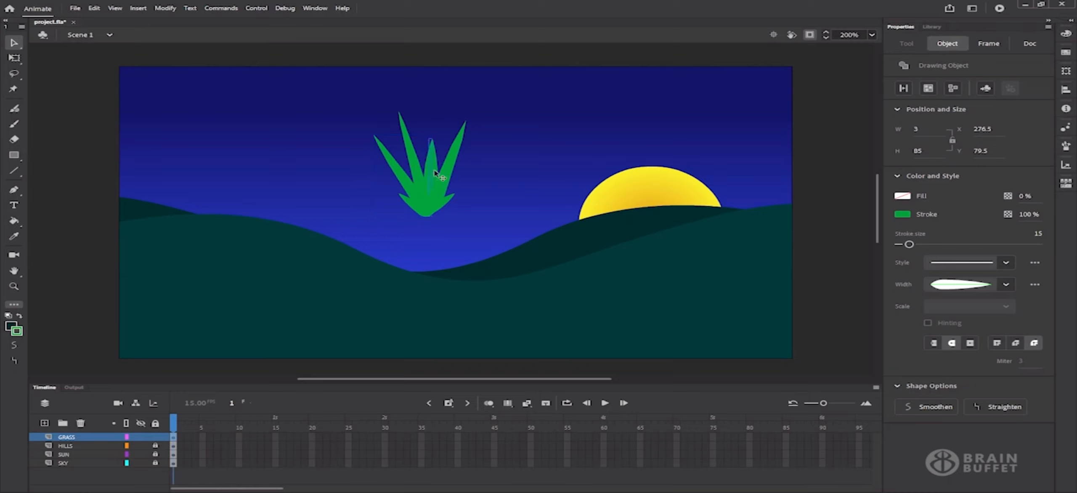
shift+click(400, 171)
shift+click(456, 168)
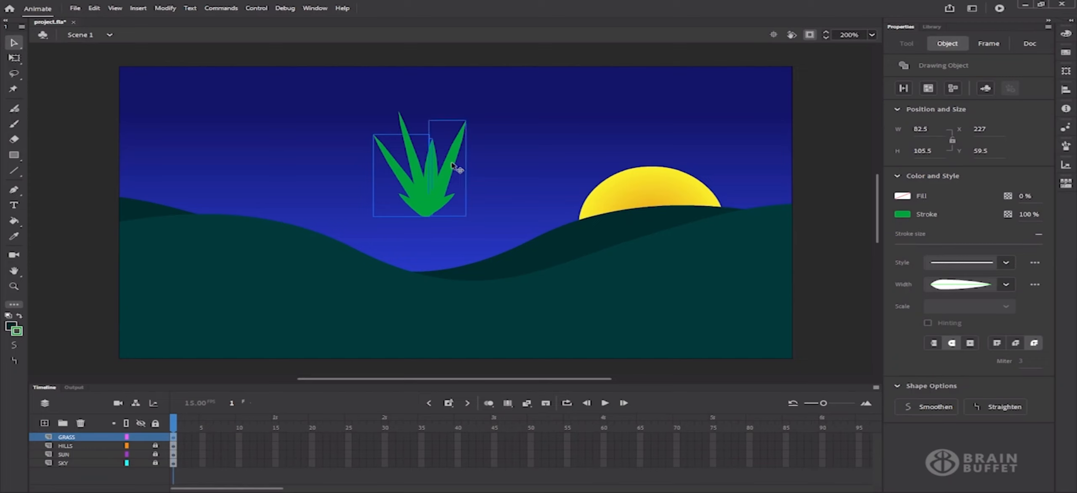
click(903, 215)
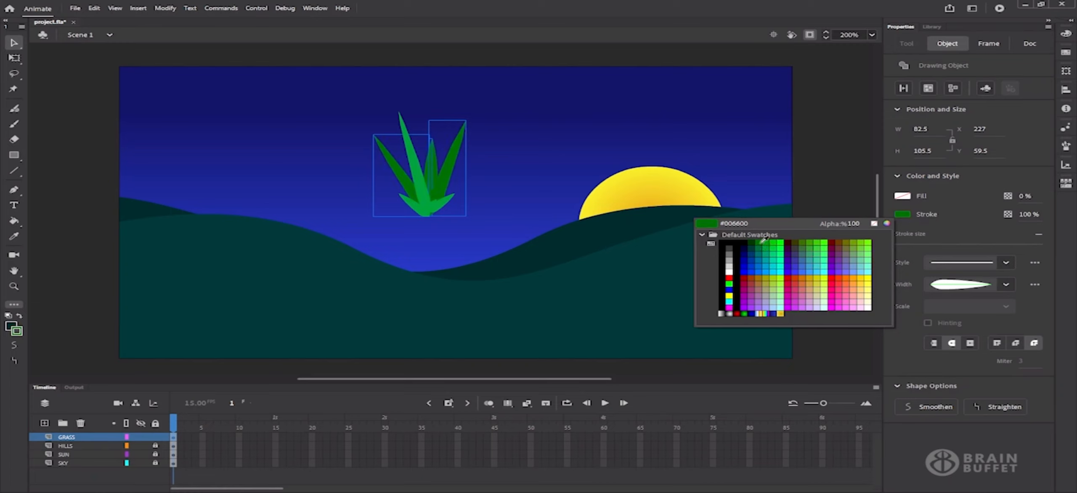
Set the selected blades' stroke to a darker green, trying 026422 before settling on 0C7F32
click(887, 223)
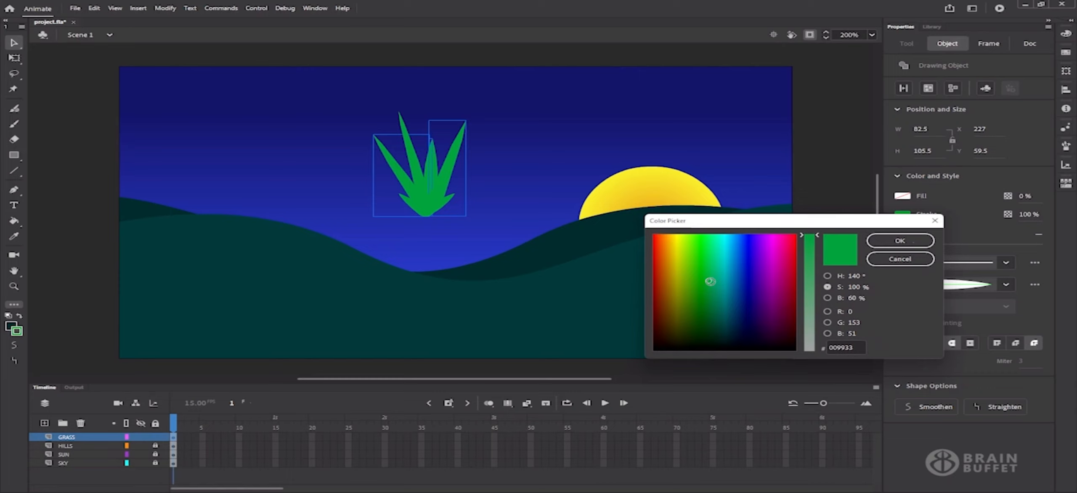
click(827, 276)
click(791, 293)
drag(791, 294, 792, 305)
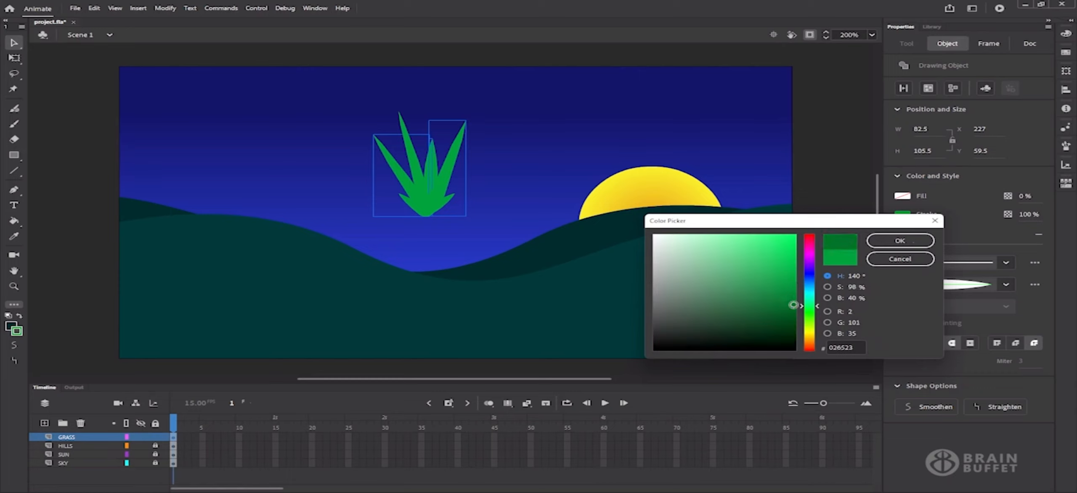
click(919, 246)
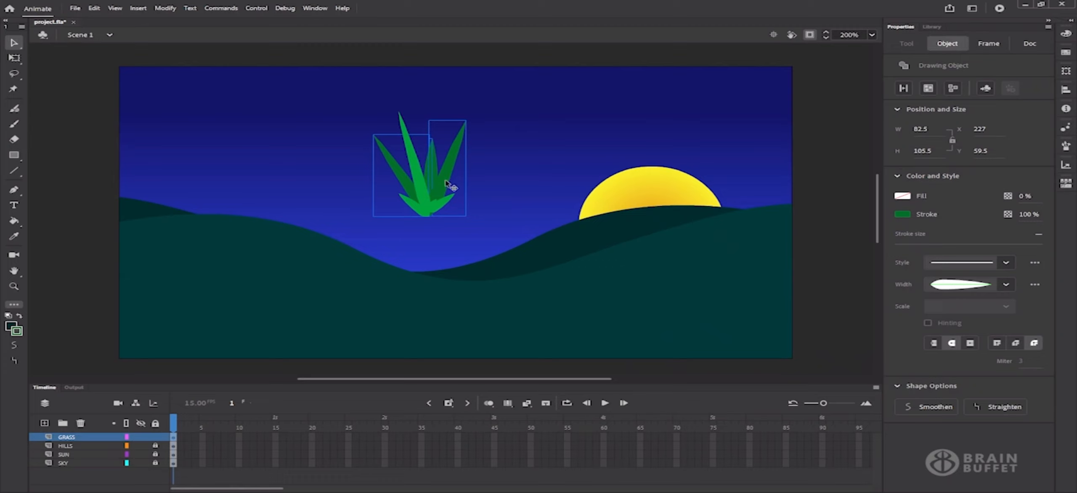
click(901, 217)
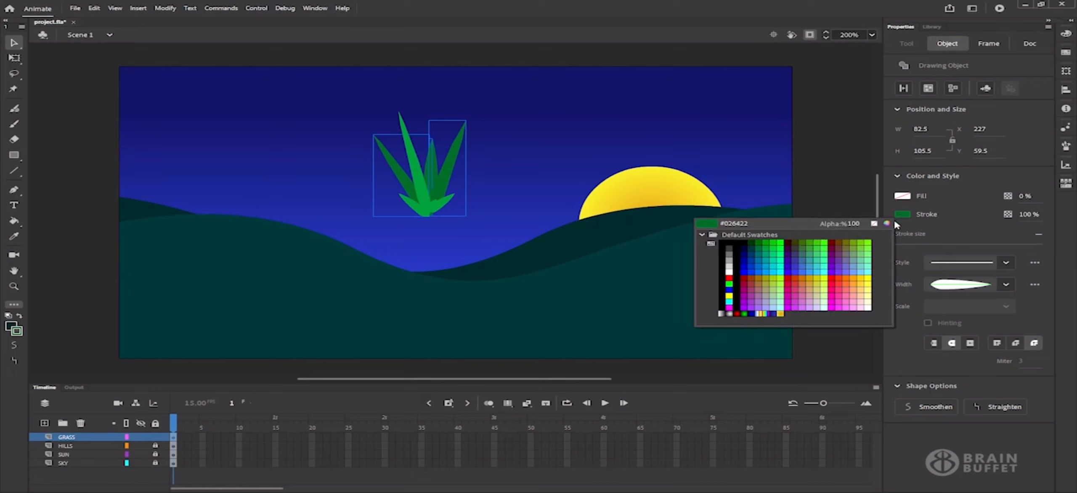
click(886, 223)
click(781, 292)
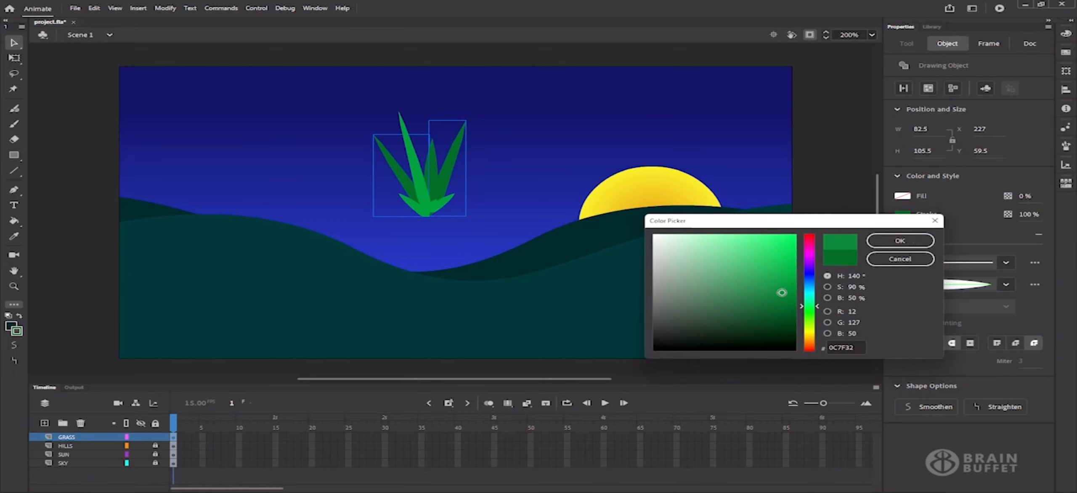
click(879, 240)
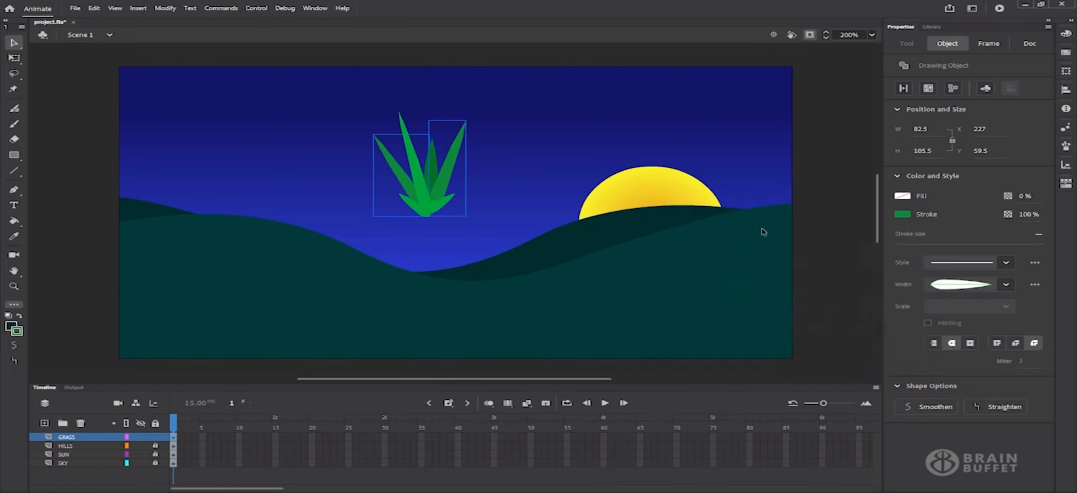
click(420, 211)
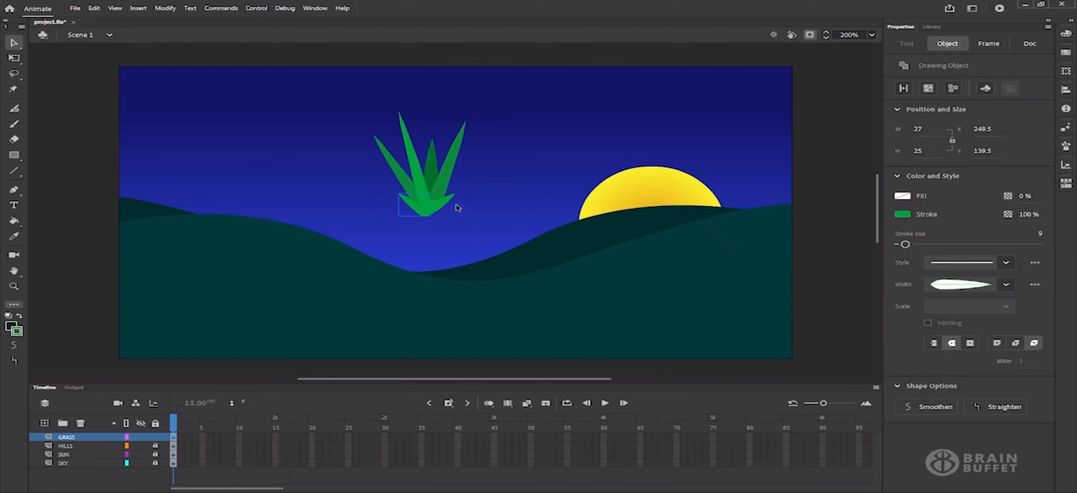
Rotate the tuft's small base piece slightly with Free Transform
click(19, 63)
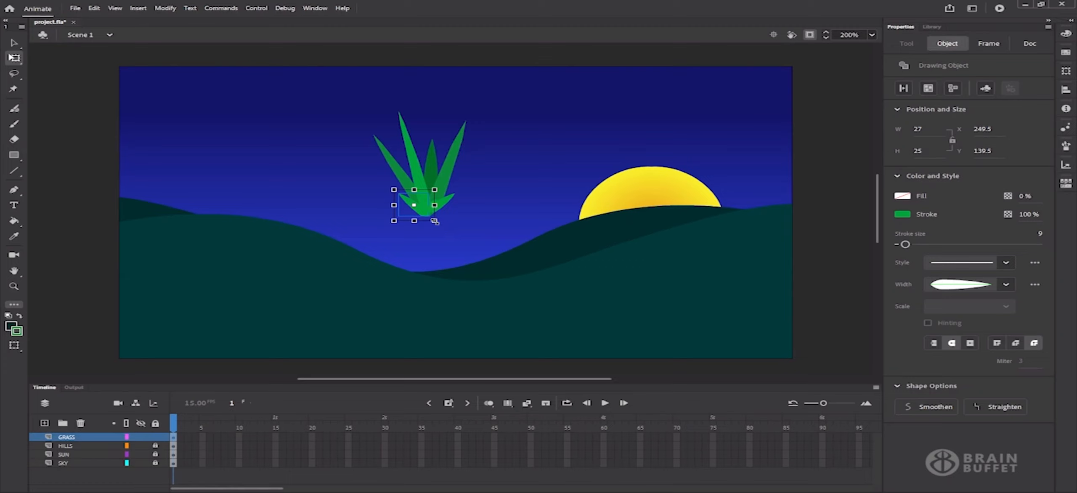
drag(440, 228, 449, 227)
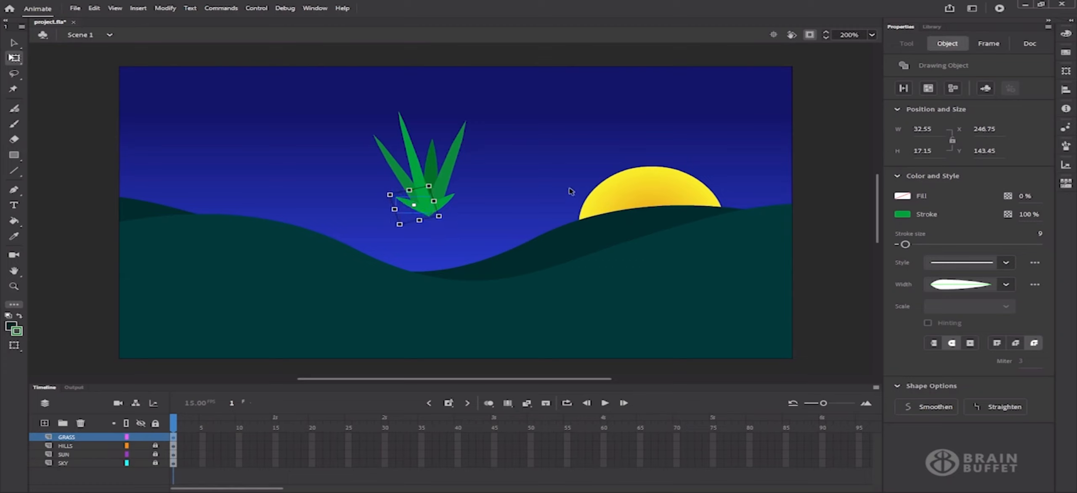
click(139, 99)
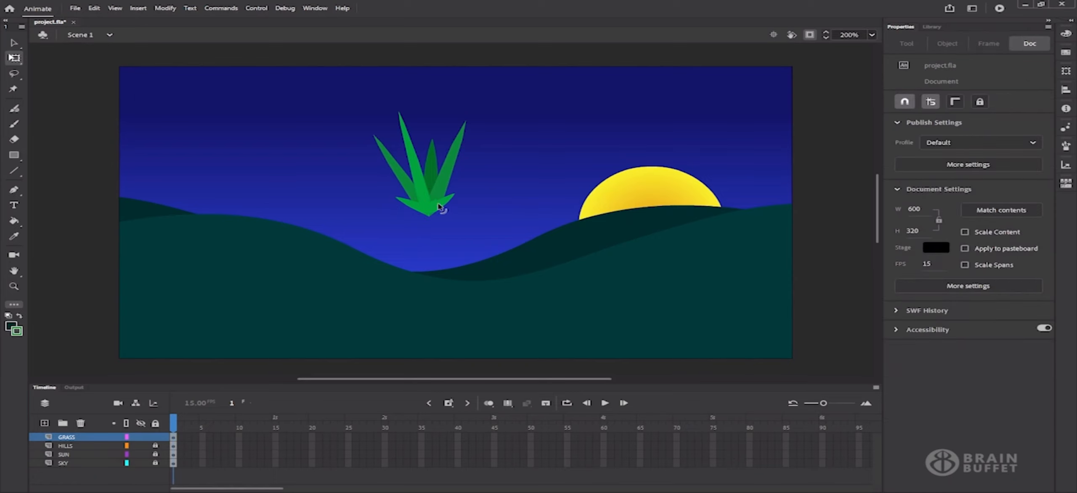
Send the centre grass blade one level backward with Arrange > Send Backward
click(434, 165)
right_click(432, 163)
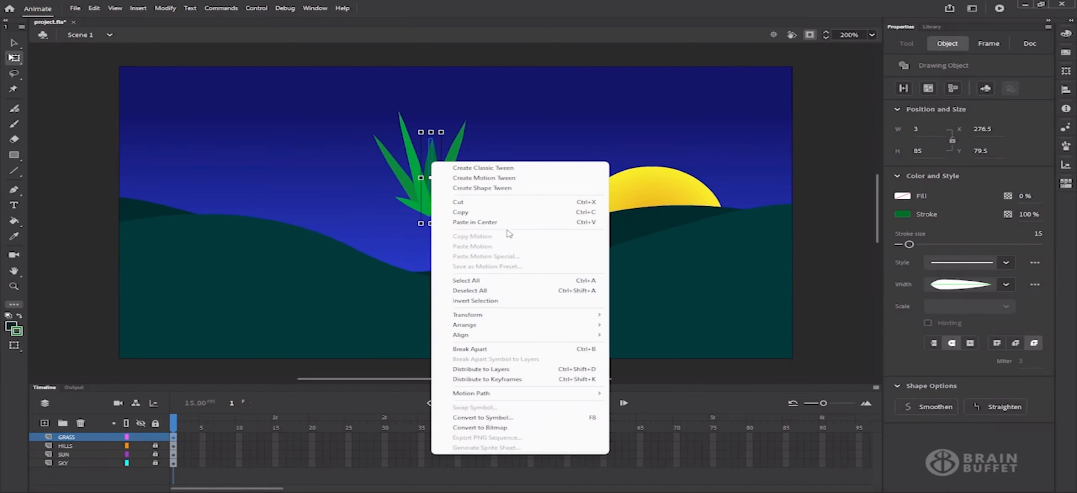
mouse_move(542, 329)
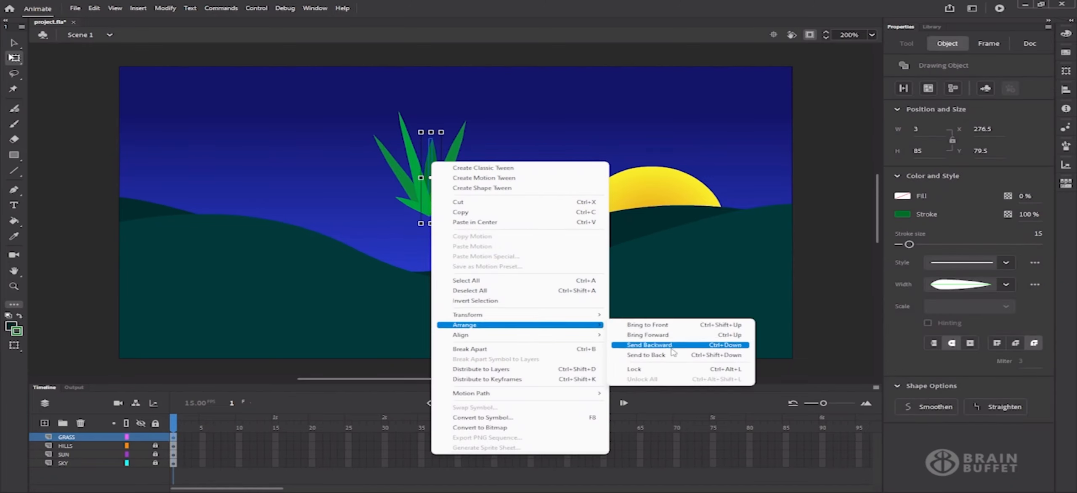
click(639, 345)
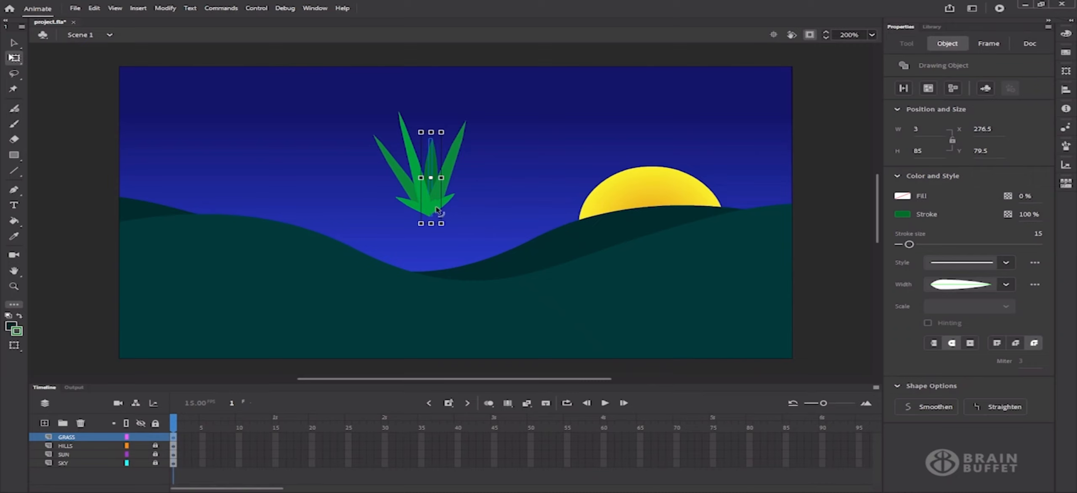
click(484, 256)
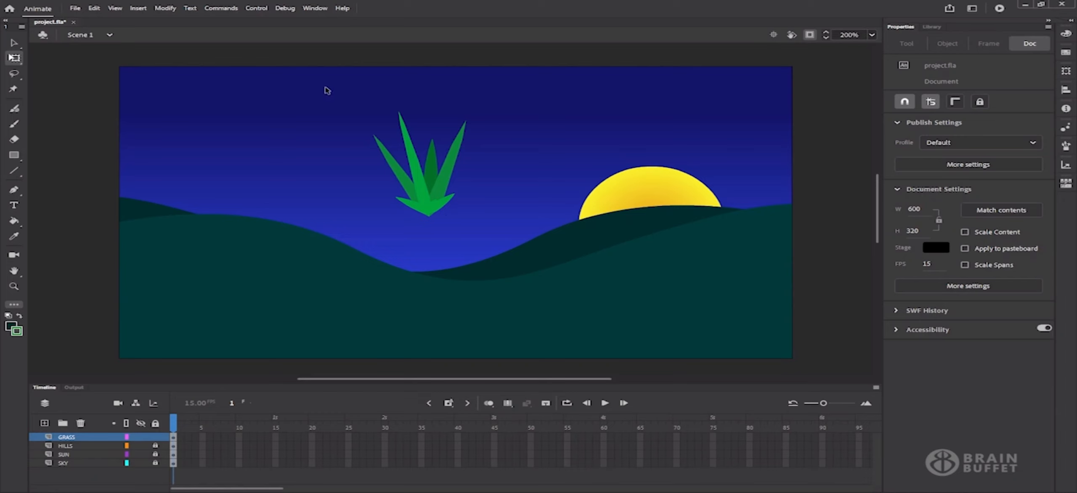
Convert the marquee-selected grass tuft into a Movie Clip symbol named 'GrassBuble', setting its registration point
drag(320, 87, 503, 239)
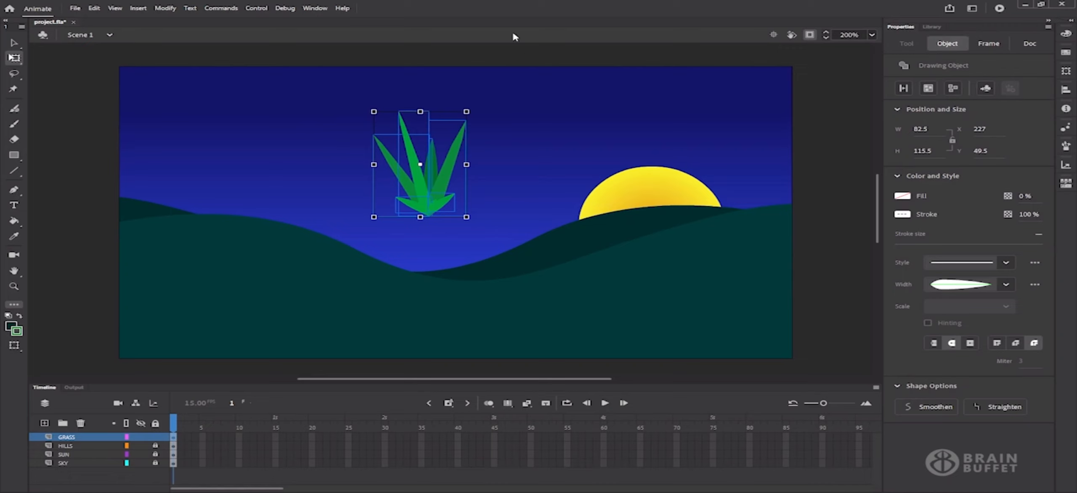
key(v)
click(165, 8)
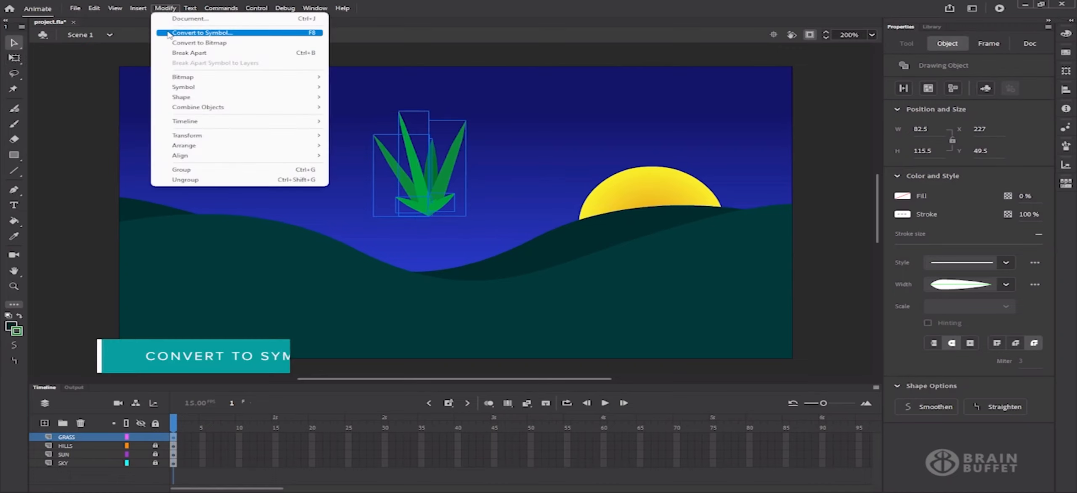
click(168, 33)
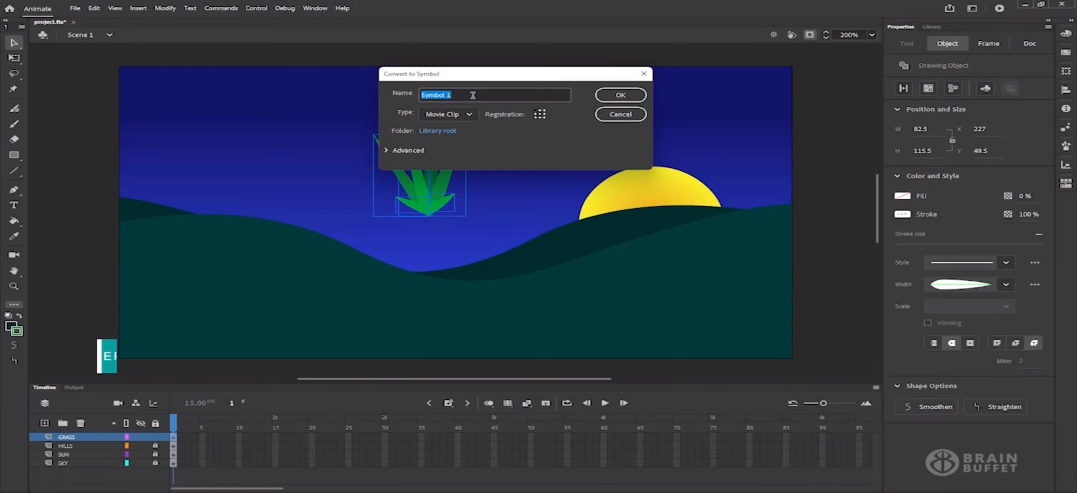
text(Gras)
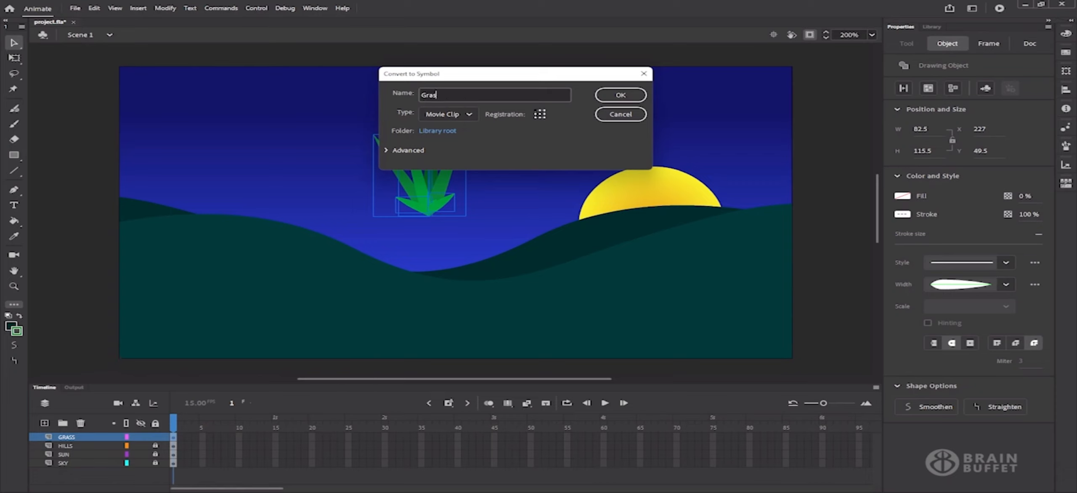
text(sBuble)
click(539, 119)
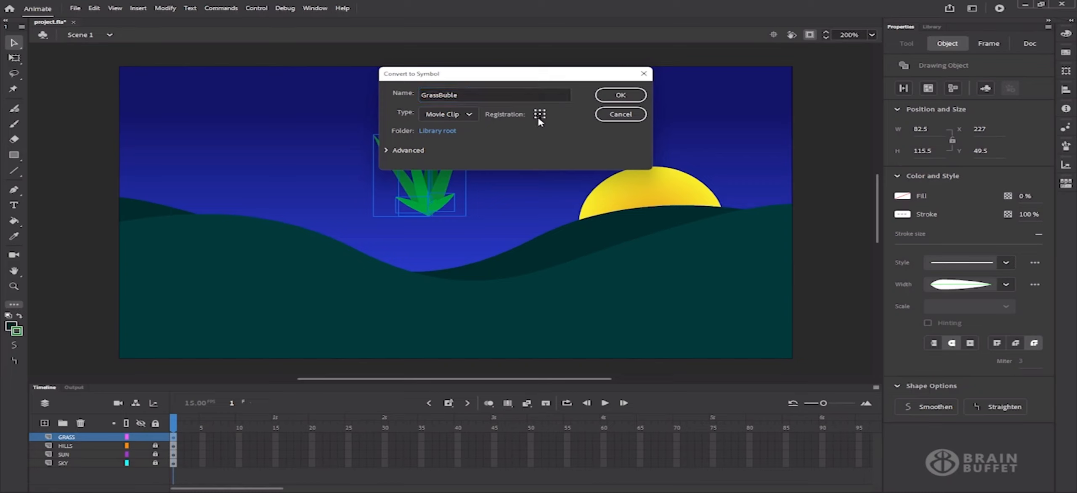
drag(558, 74, 711, 80)
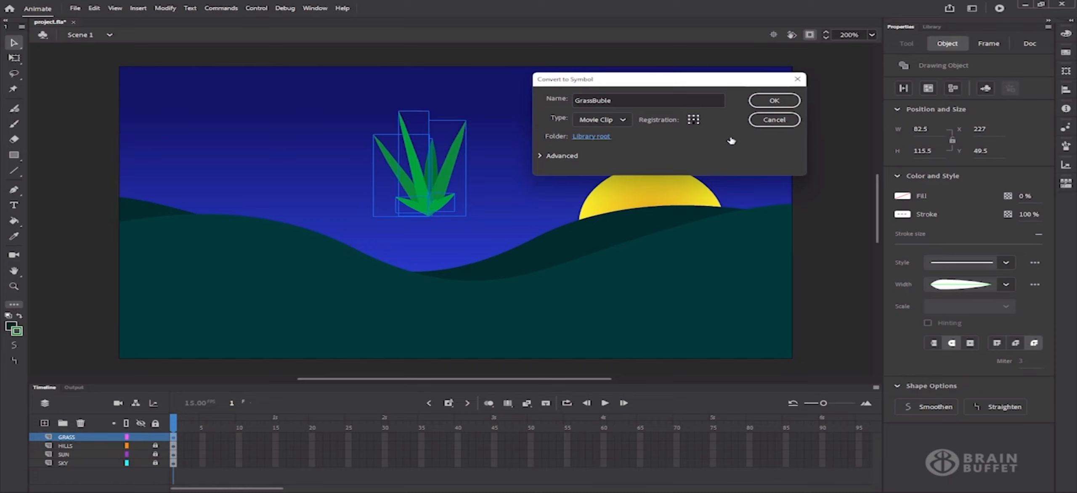
click(769, 105)
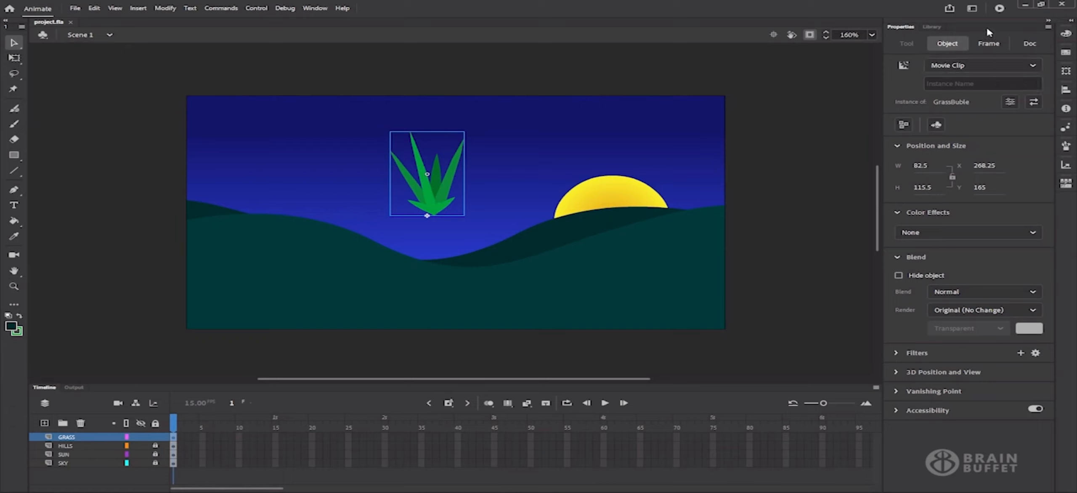
Confirm in the Library that the grass is a GrassBuble movie clip, then open it for editing
click(932, 27)
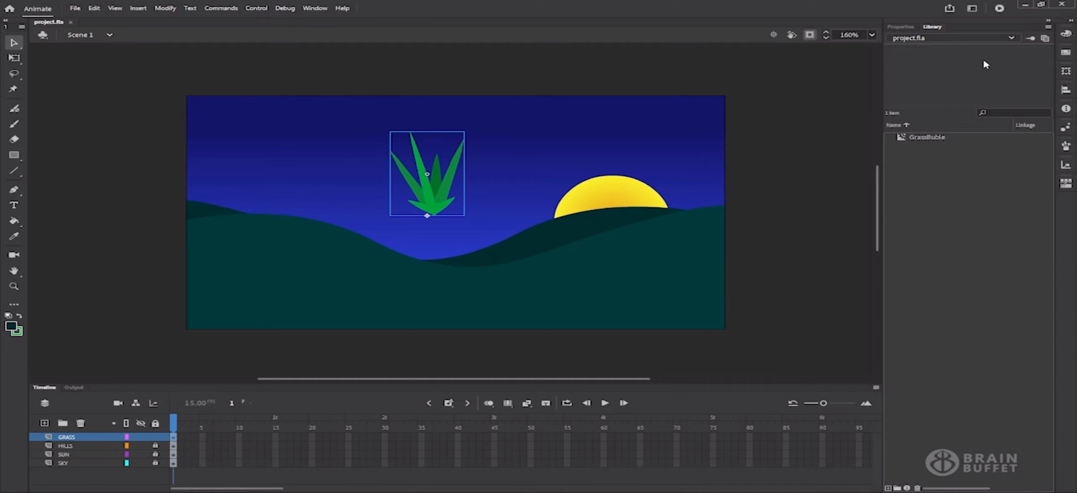
click(812, 38)
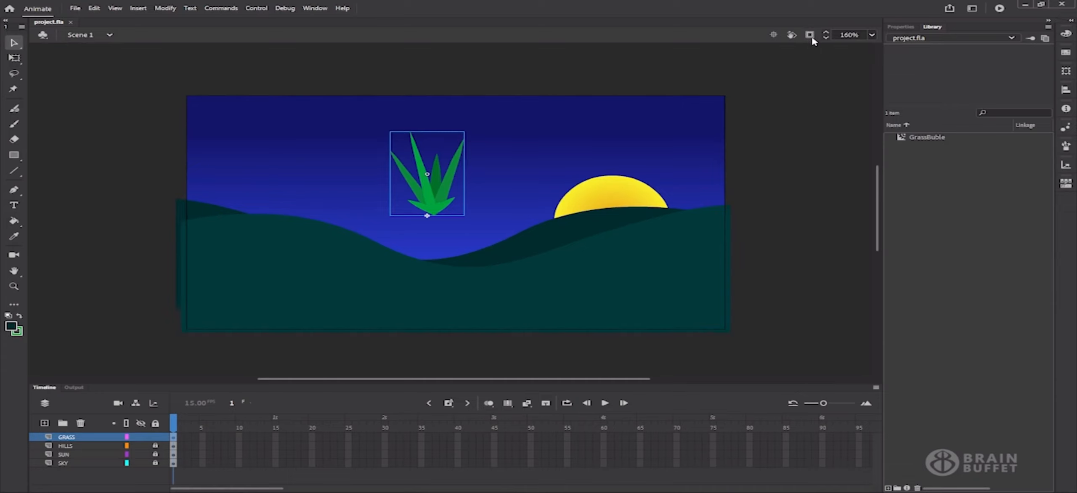
click(937, 138)
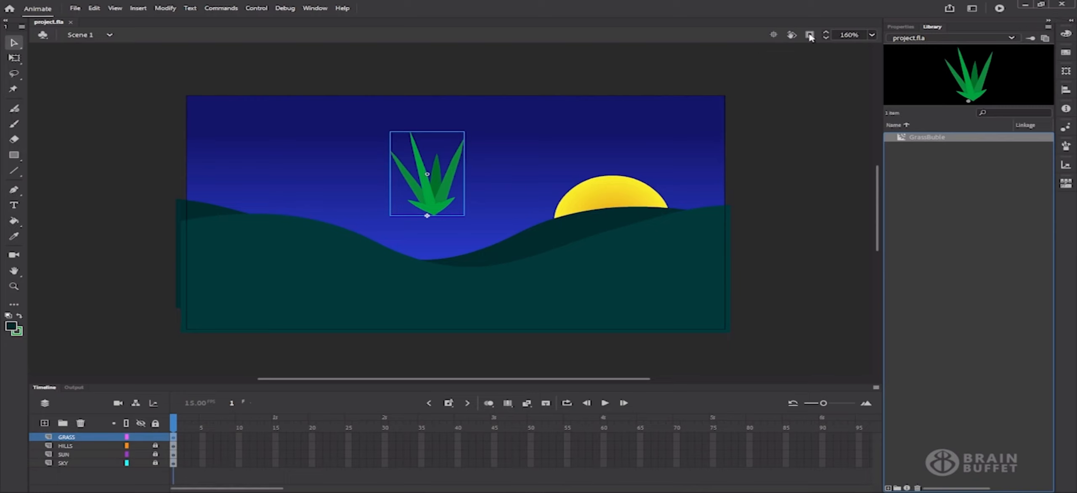
click(891, 28)
click(809, 35)
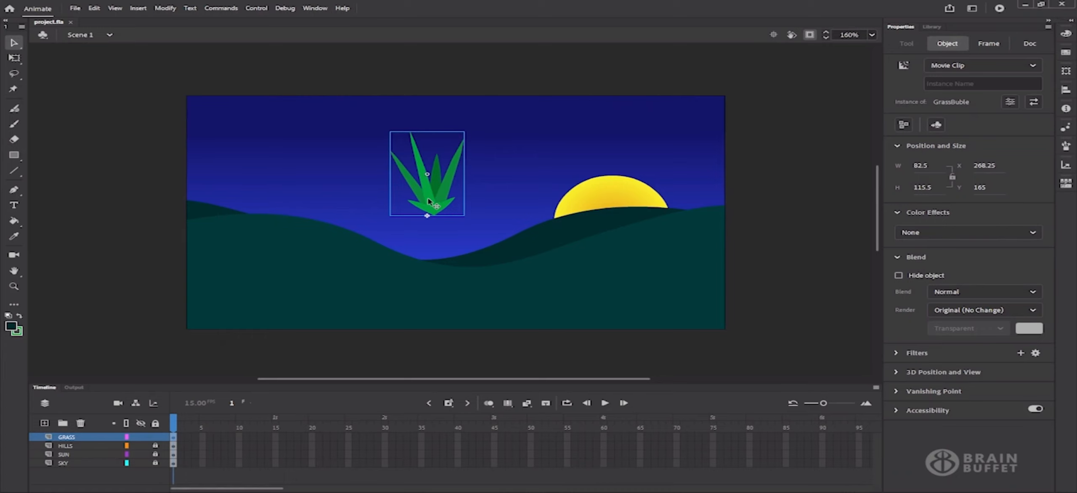
double_click(428, 201)
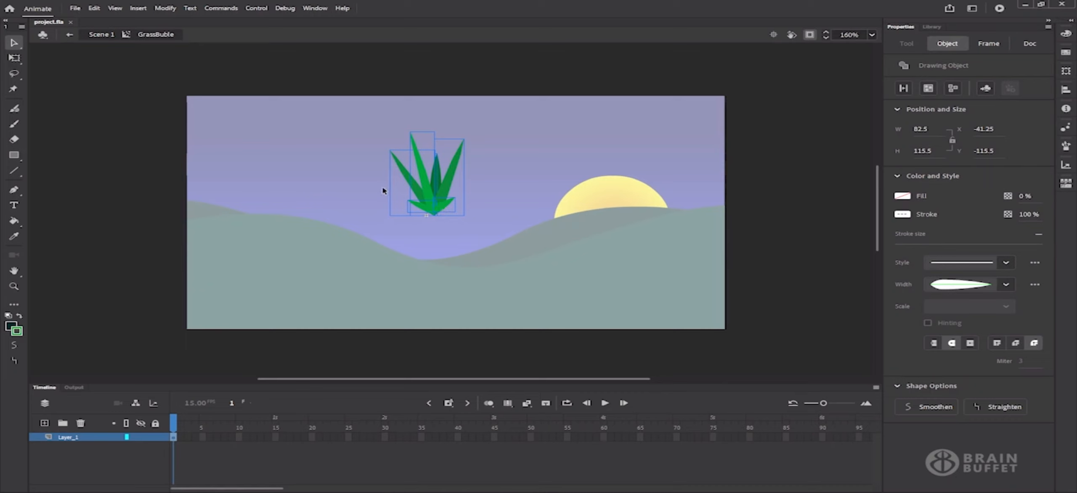
click(328, 202)
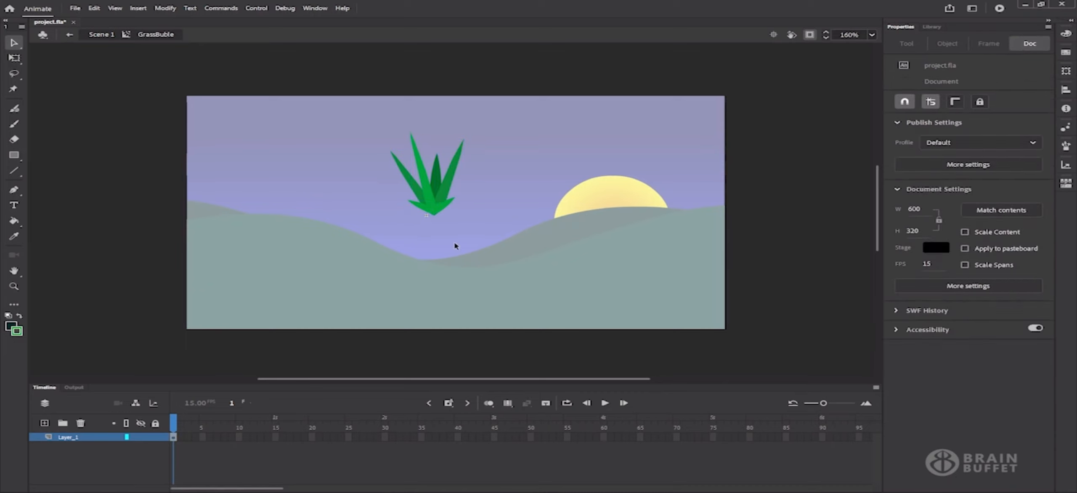
drag(338, 108, 529, 255)
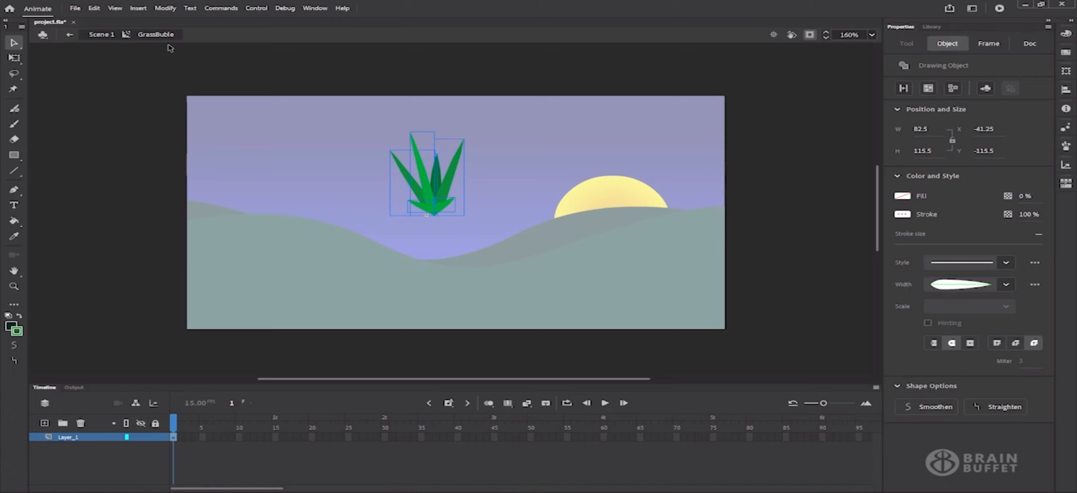
click(101, 35)
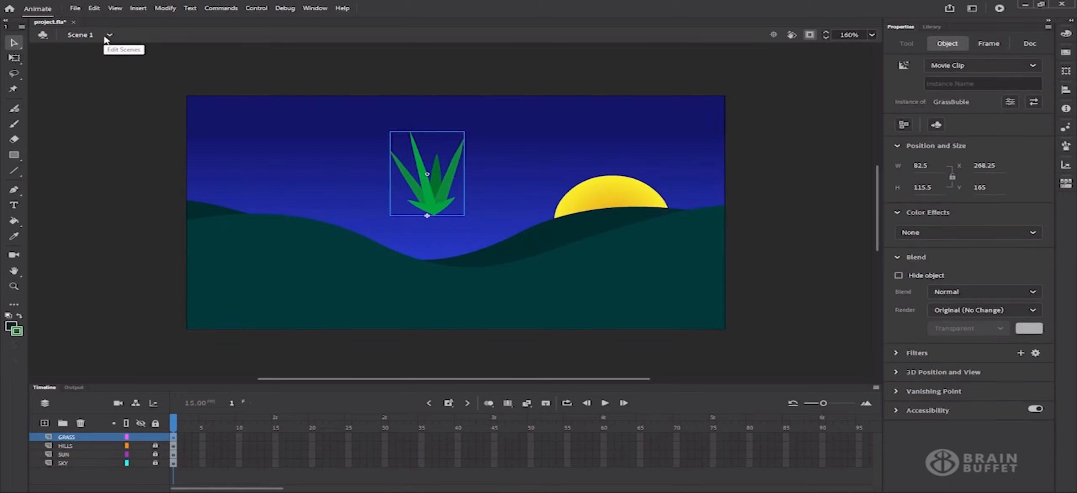
double_click(433, 199)
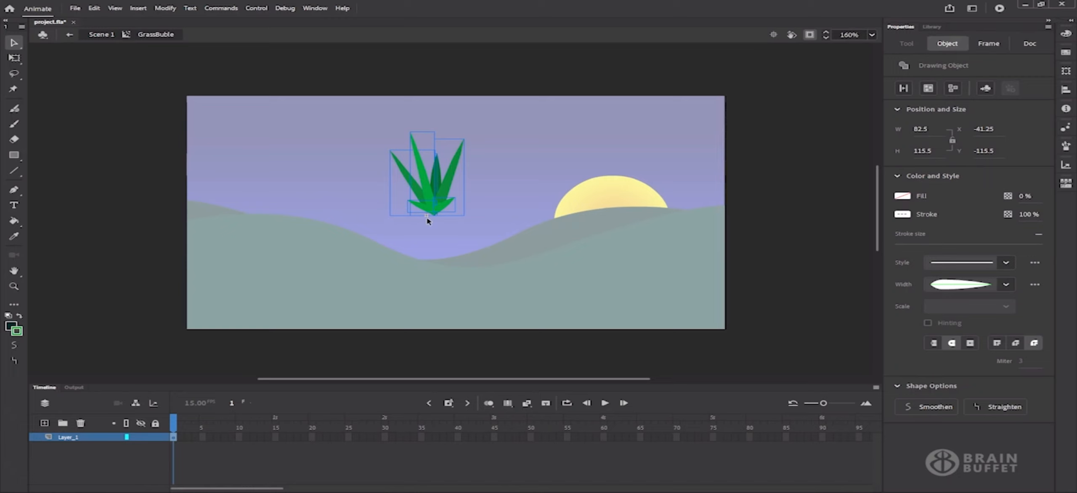
Nudge the grass drawing two steps left to X -49.25
key(Left)
key(Left)
key(Left)
key(Left)
key(Left)
key(Left)
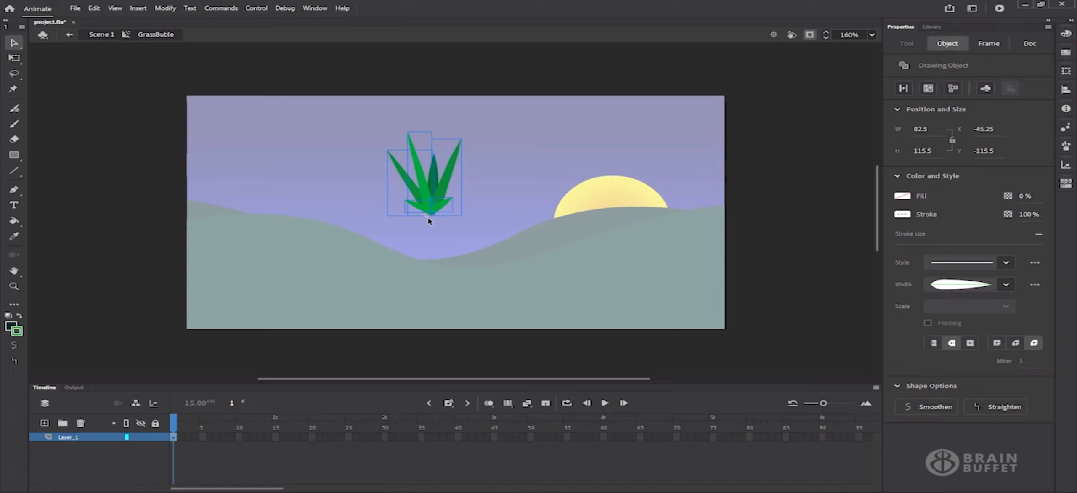
key(Left)
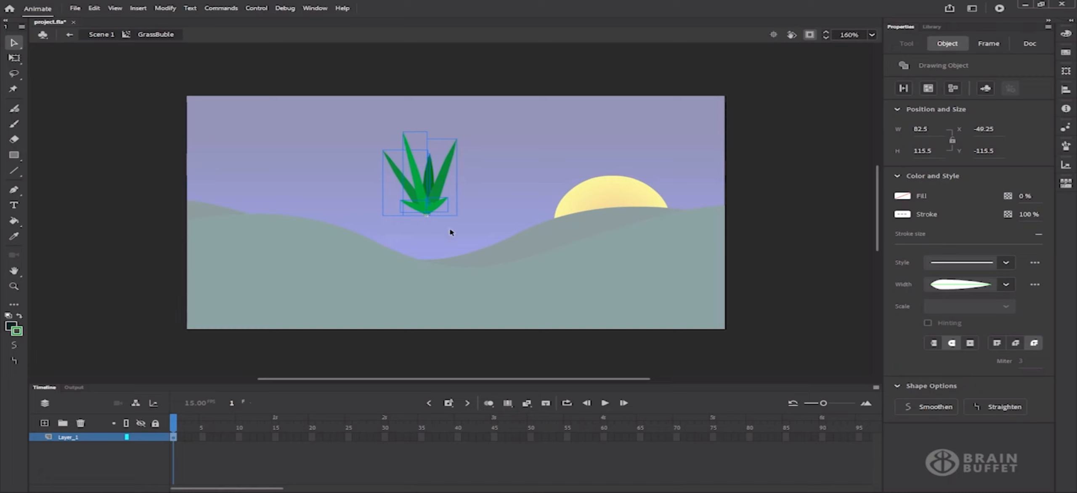
Distribute the grass pieces to layers Layer_2–Layer_8 and enlarge the timeline to show them all
right_click(432, 178)
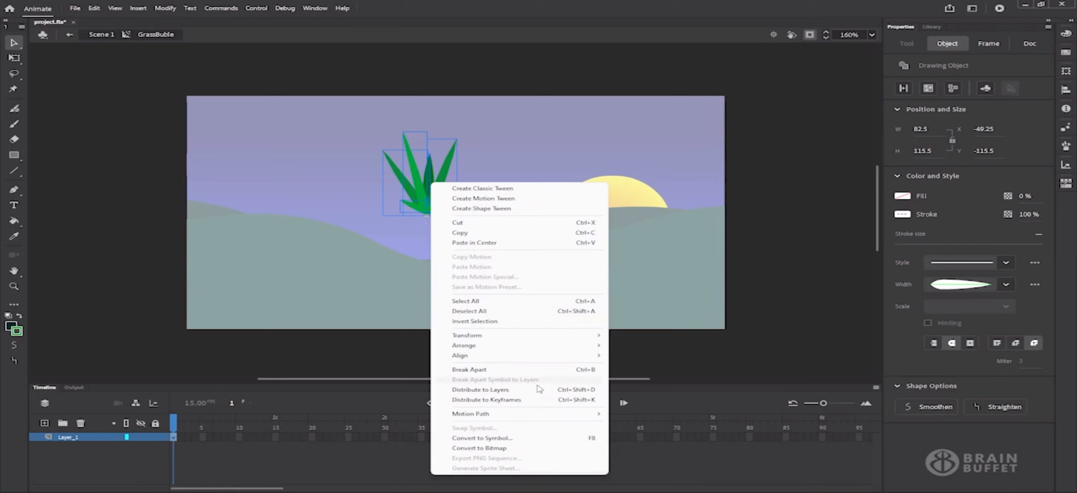
click(598, 390)
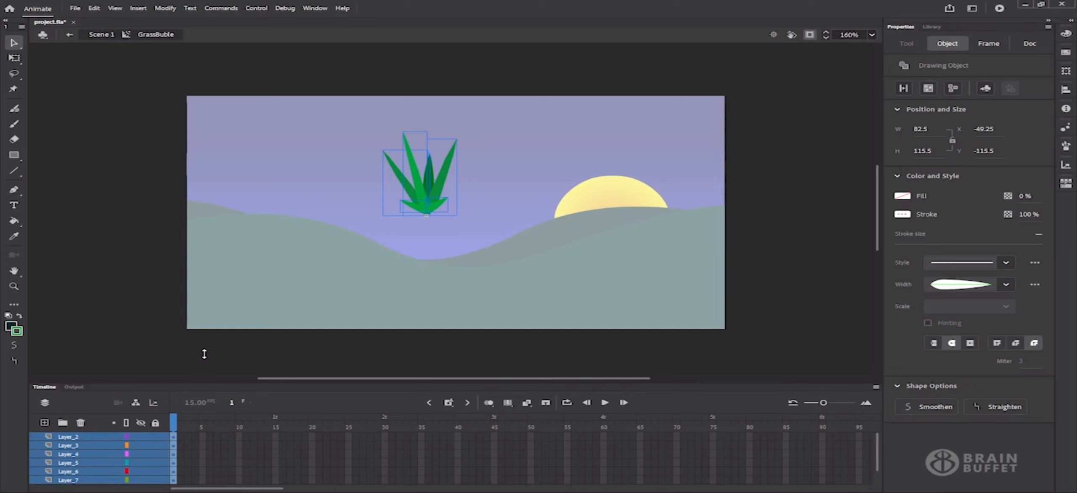
drag(204, 354, 205, 350)
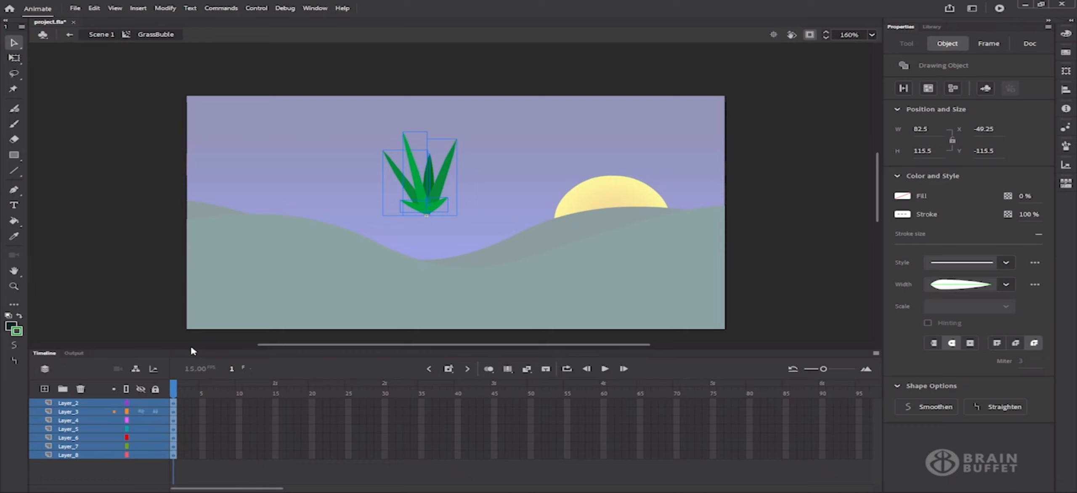
drag(192, 350, 193, 336)
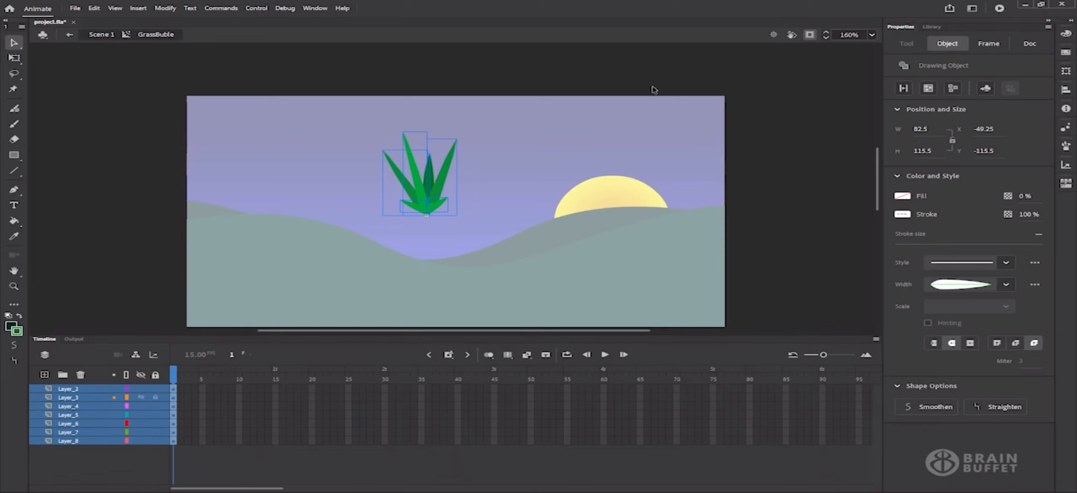
click(774, 34)
click(93, 389)
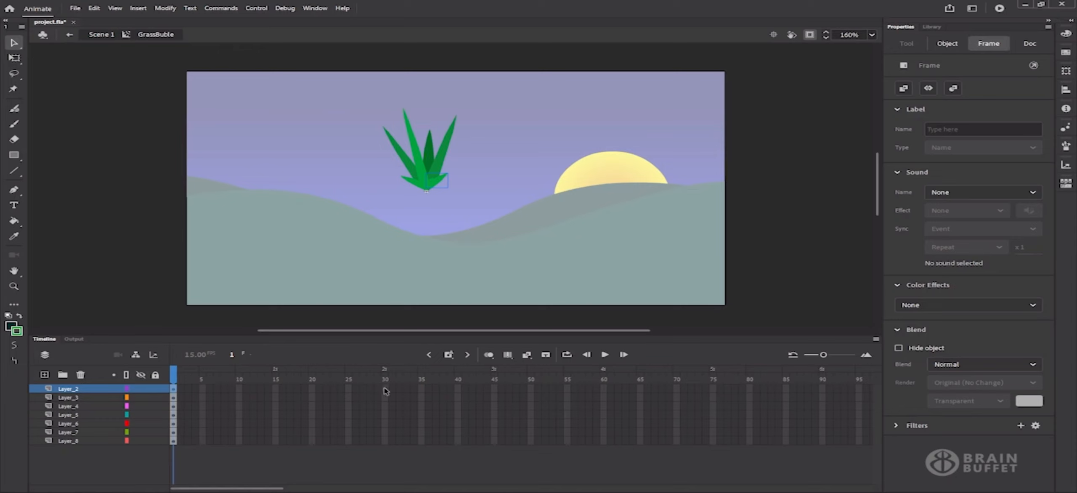
Insert frames so all seven grass layers extend to frame 30, then scrub to check
drag(384, 391, 383, 452)
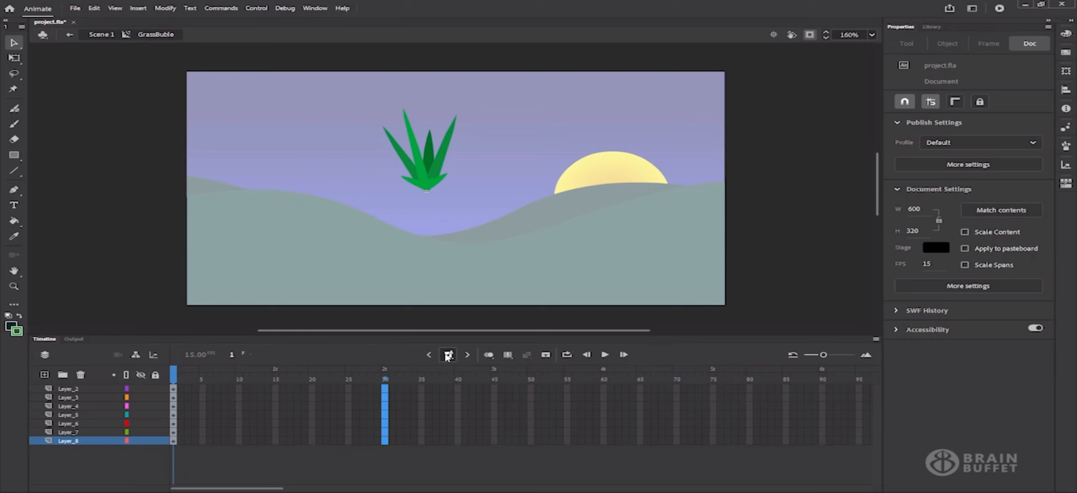
click(448, 356)
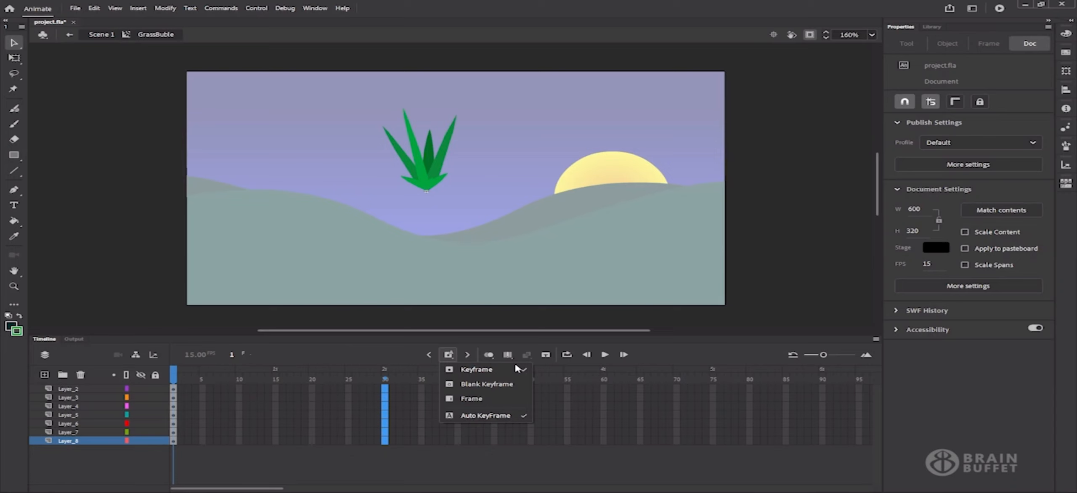
click(472, 399)
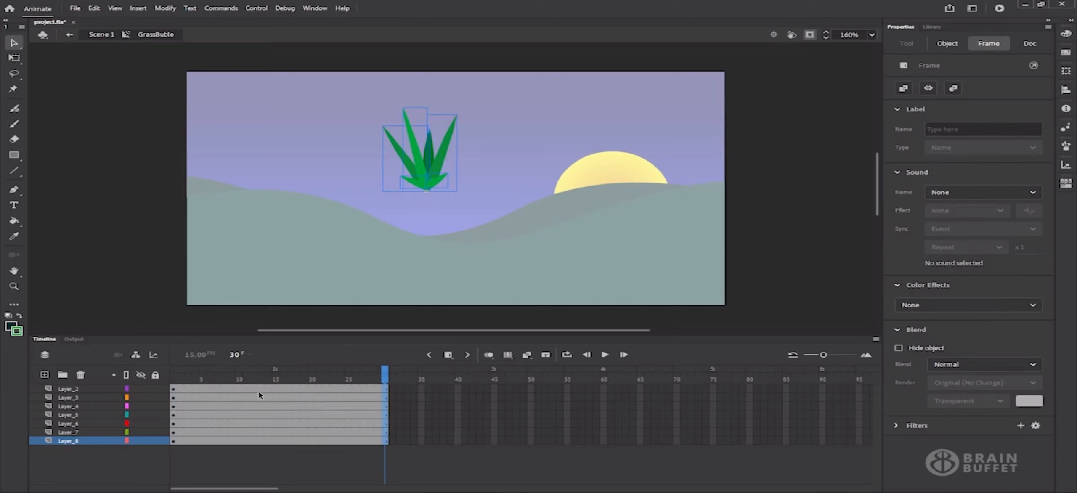
drag(208, 374, 139, 385)
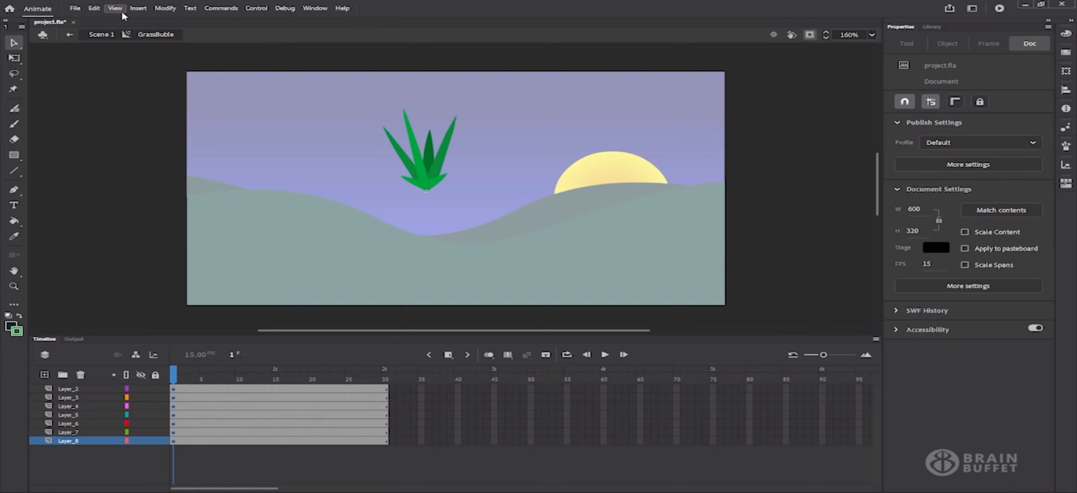
click(138, 8)
mouse_move(214, 68)
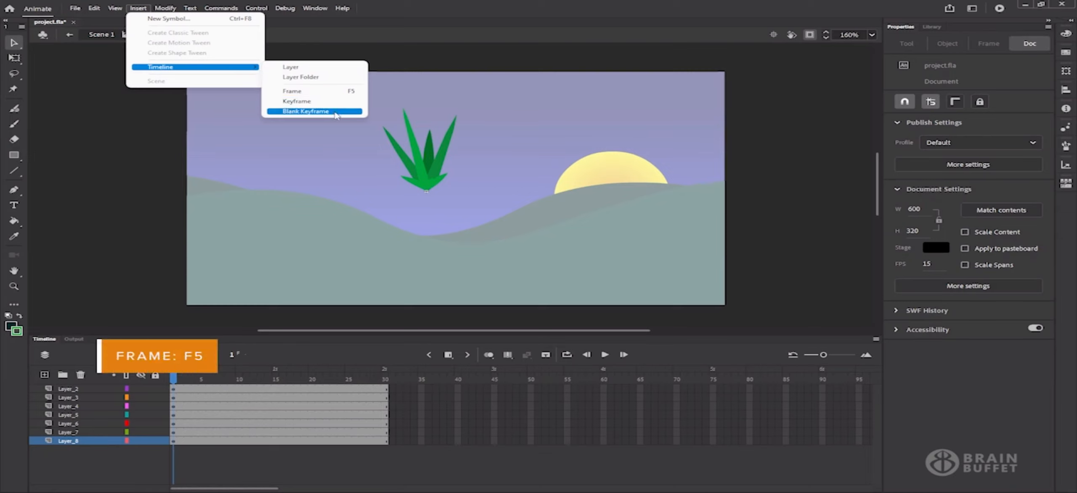
click(119, 261)
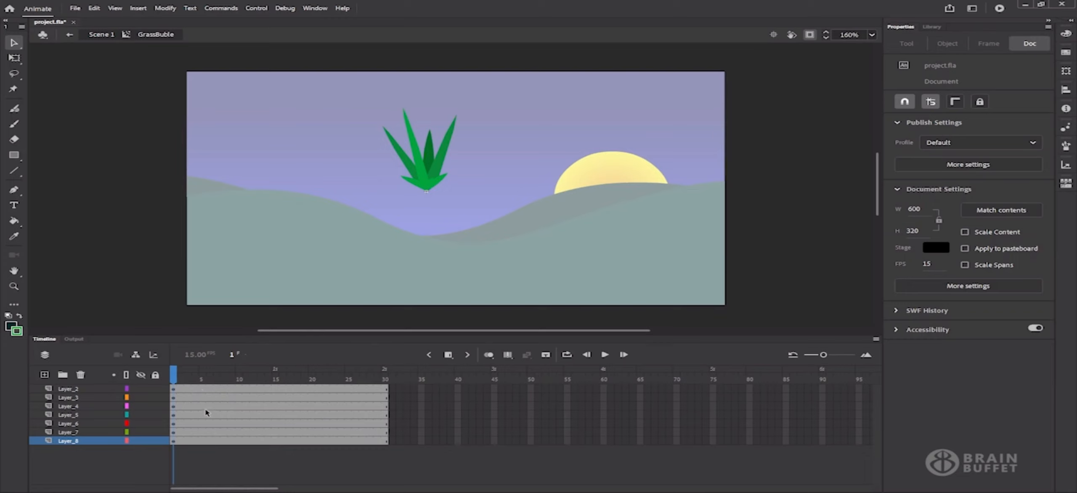
Add keyframes at frame 30 on all seven grass layers, then go to frame 15
click(384, 373)
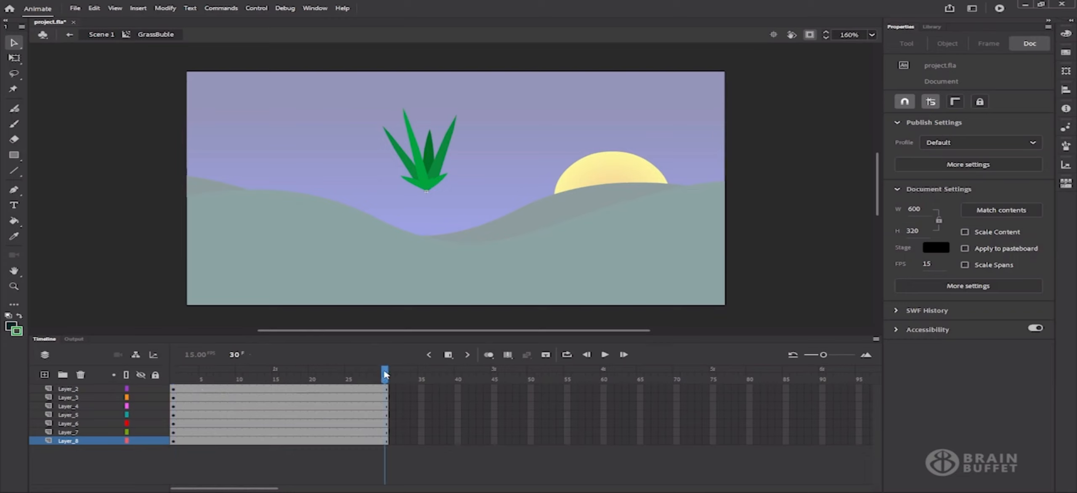
drag(387, 390, 386, 442)
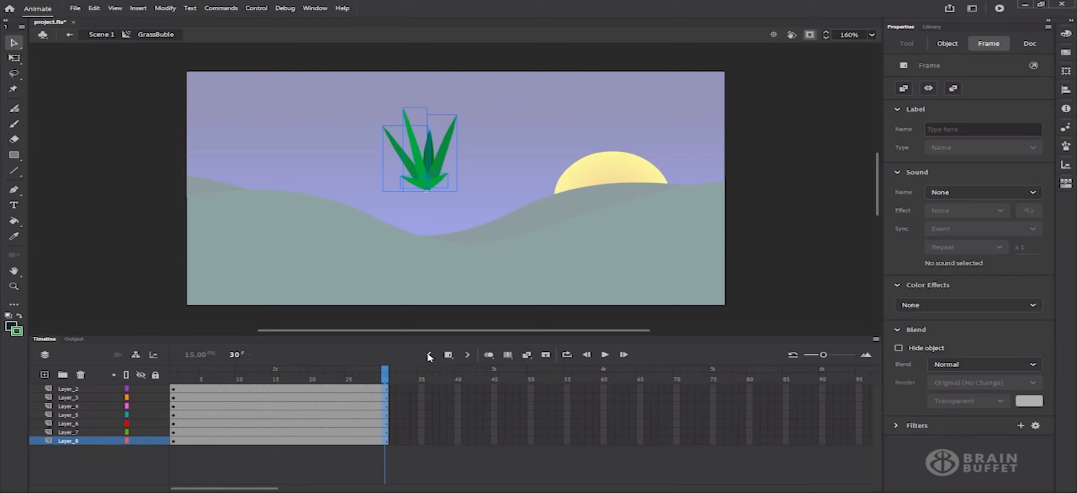
click(448, 355)
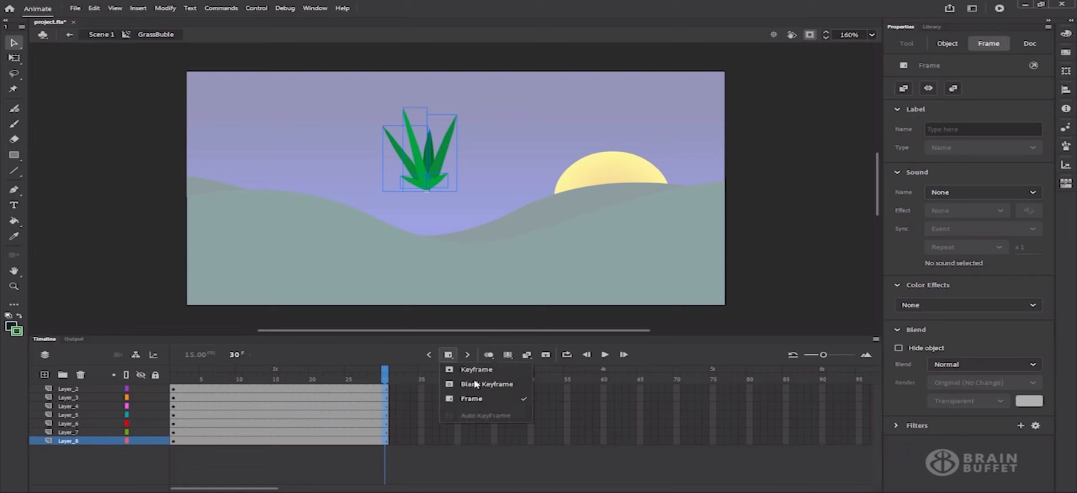
click(492, 373)
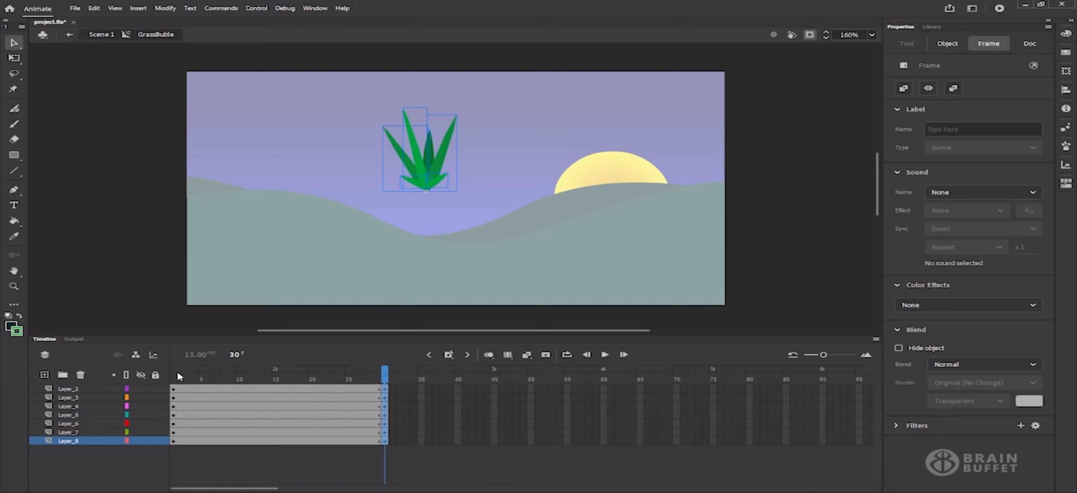
click(275, 392)
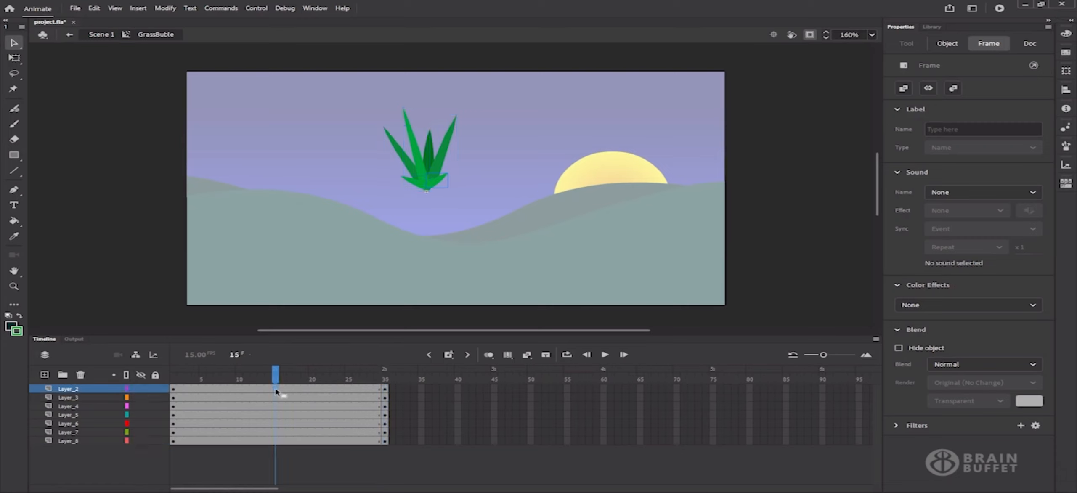
Add keyframes at frame 15 on all seven grass layers with F6
drag(276, 392, 277, 446)
key(F6)
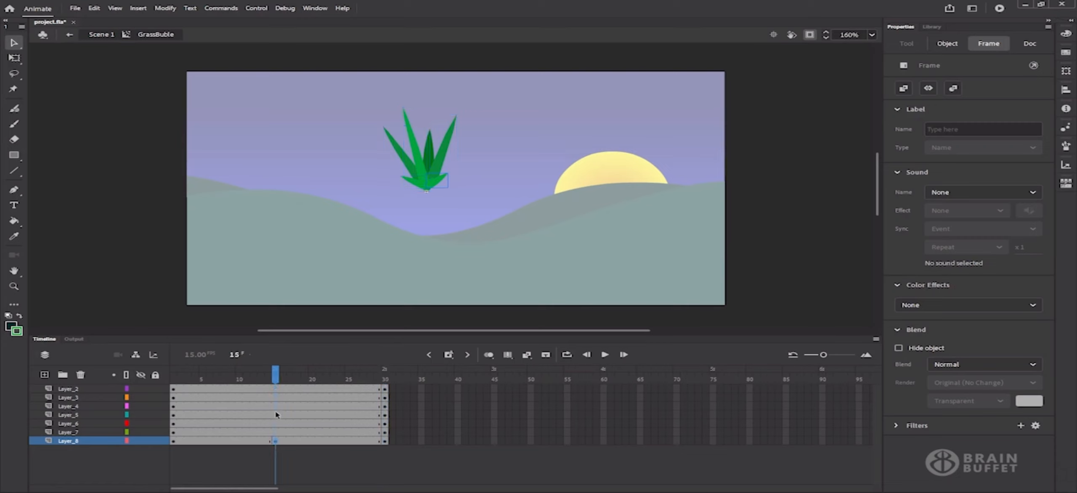
click(278, 388)
key(ctrl+z)
click(278, 392)
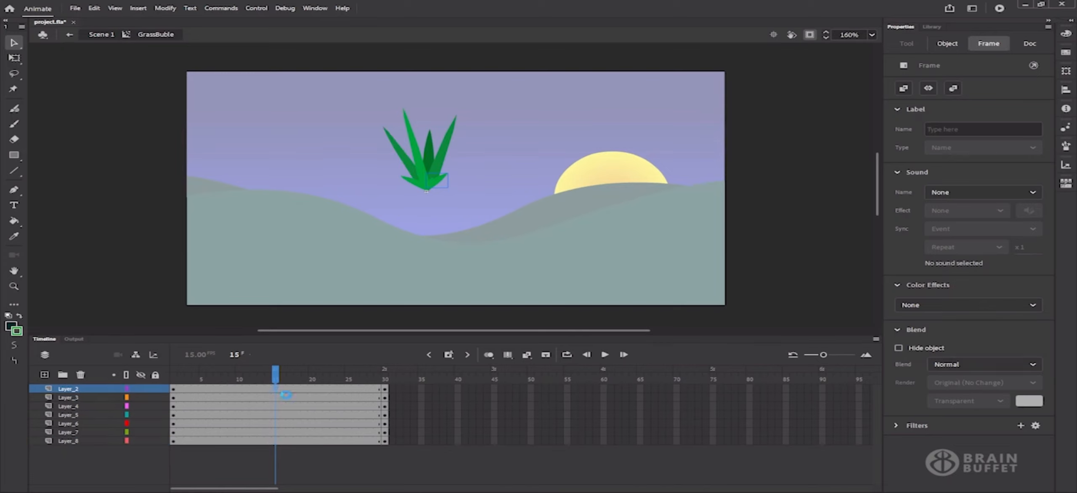
drag(278, 391, 276, 449)
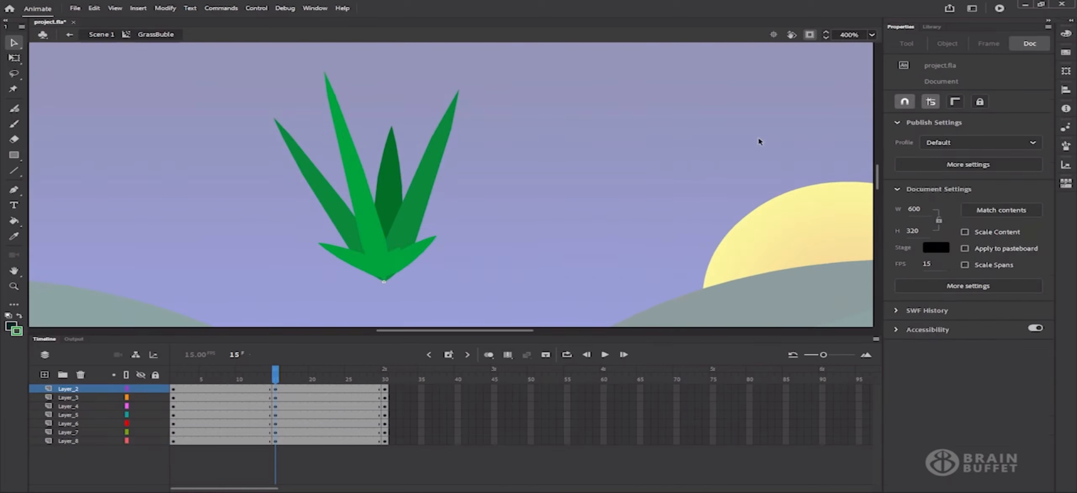
Select the grass blades and zoom the stage in to 400%
click(847, 35)
text(100)
key(Return)
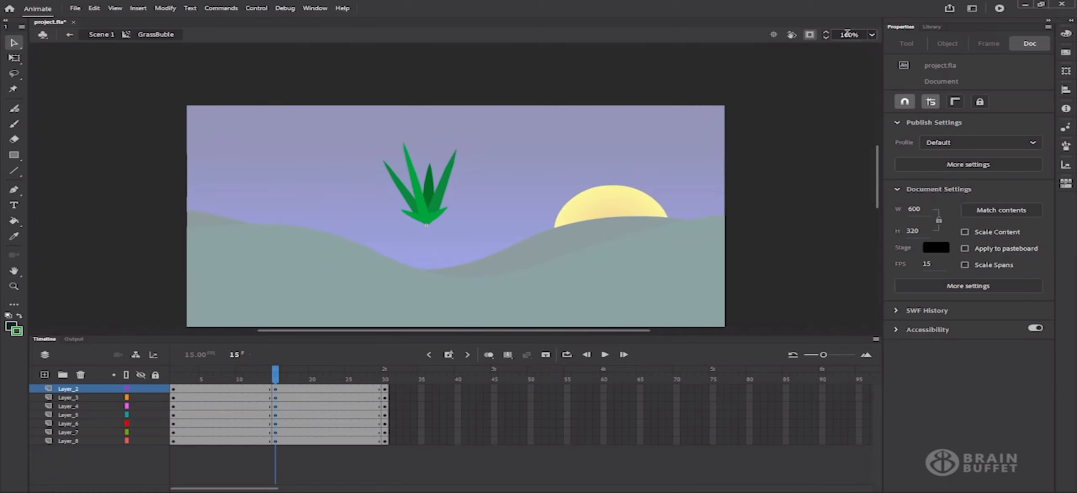
click(773, 34)
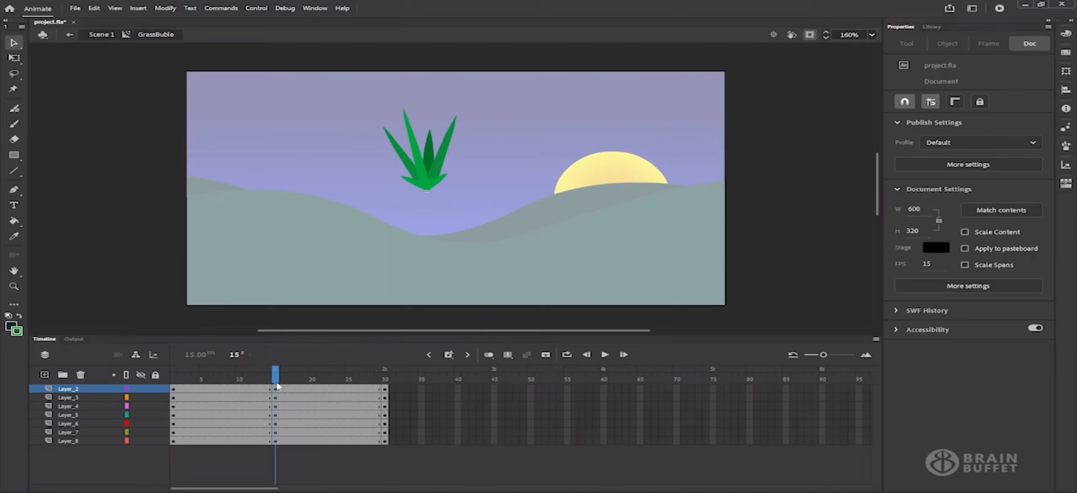
drag(357, 77, 459, 193)
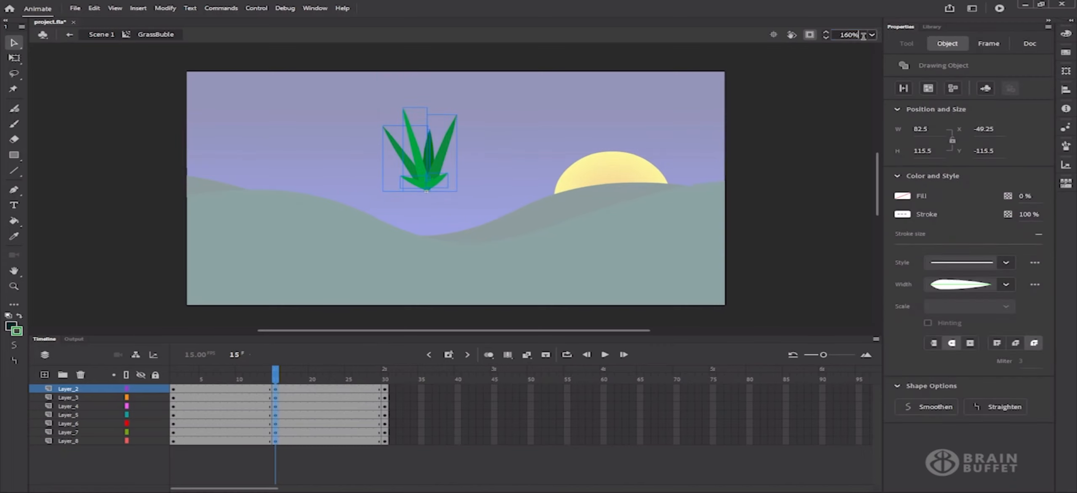
click(871, 35)
click(884, 149)
click(854, 35)
text(400)
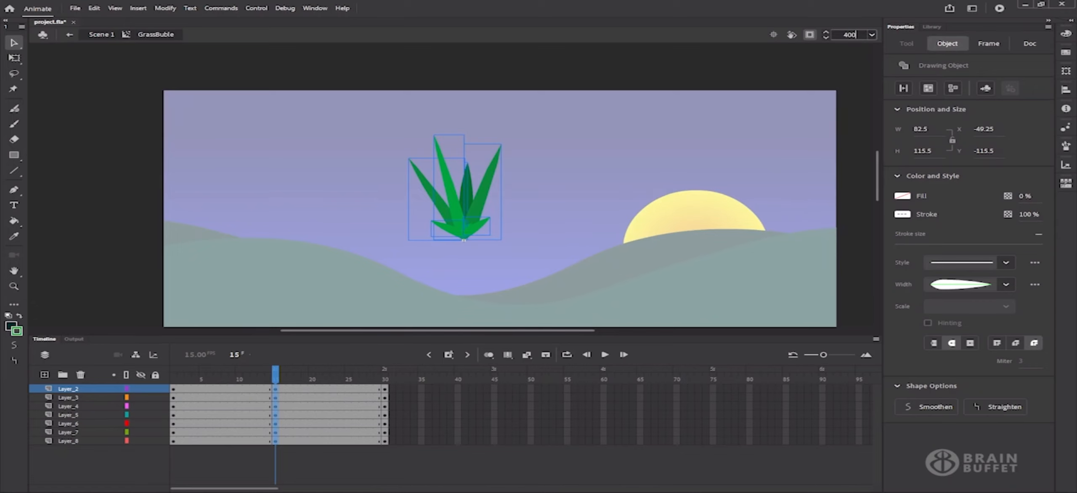
key(Return)
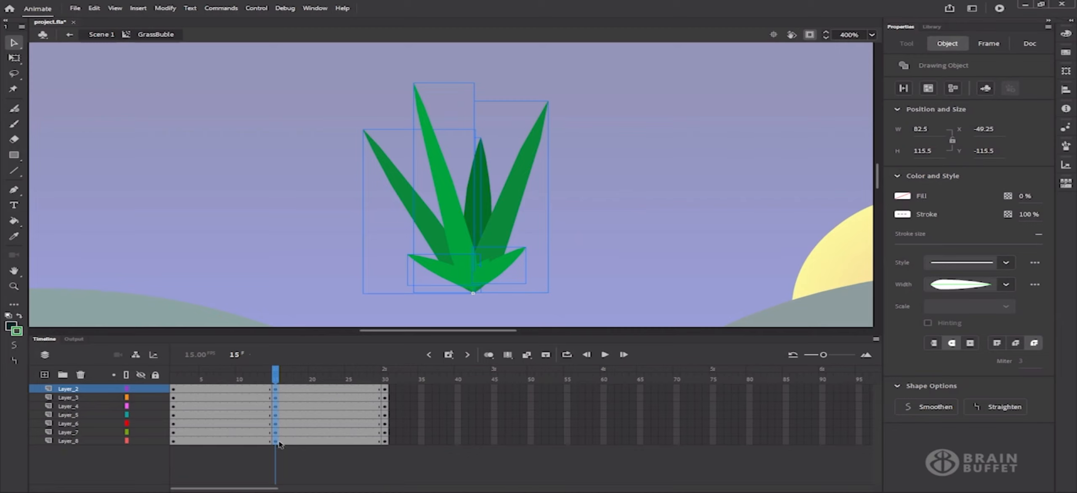
Bend the left leaf's curve slightly and select frames 5–25 across all layers
click(593, 249)
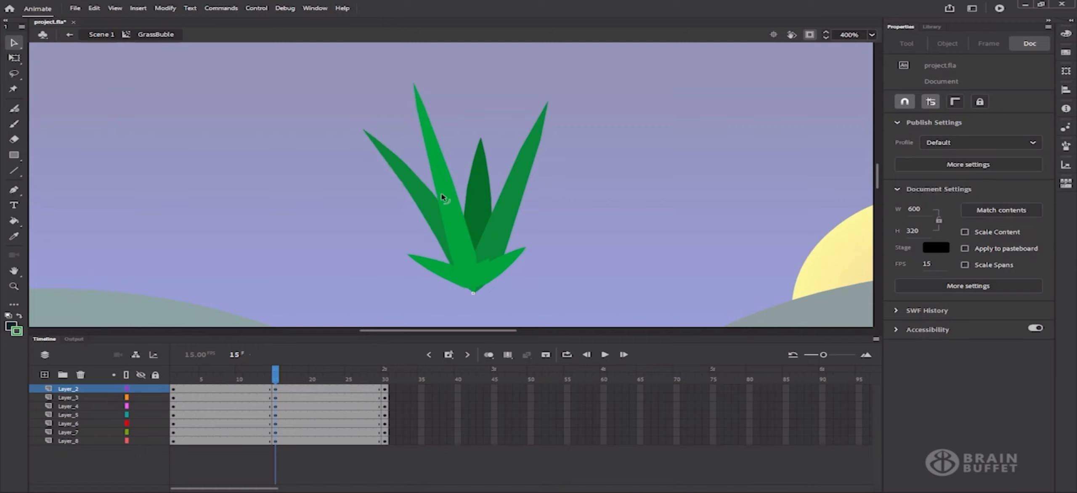
drag(417, 200, 499, 217)
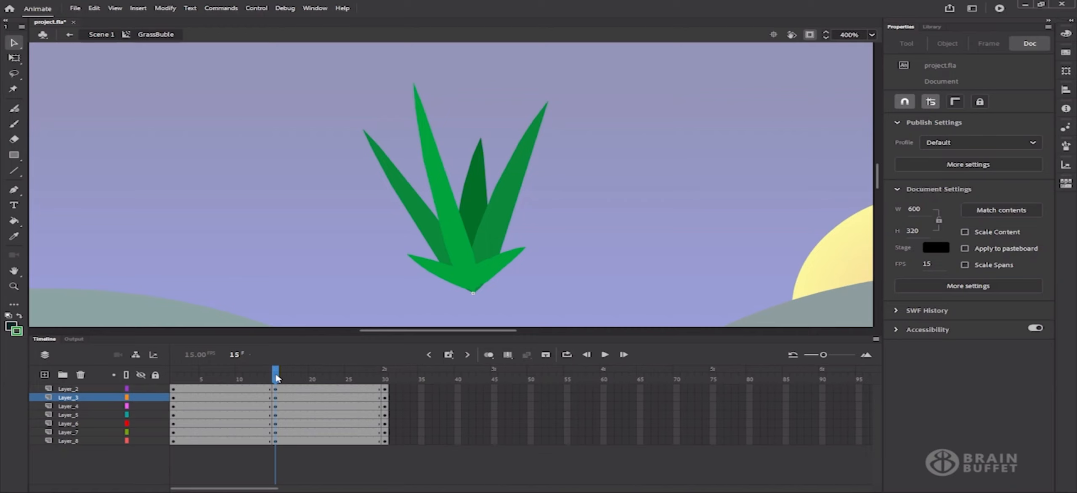
drag(277, 377, 253, 383)
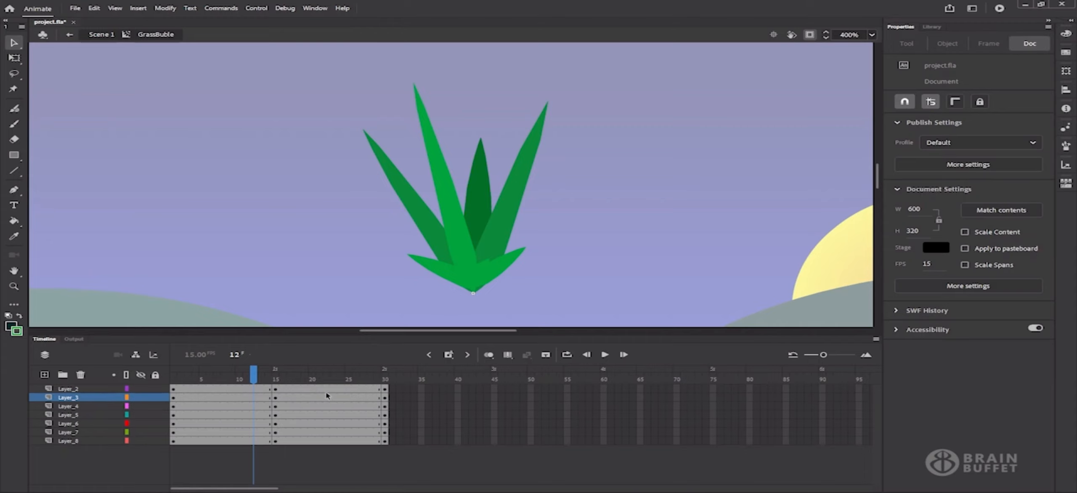
drag(342, 388, 203, 443)
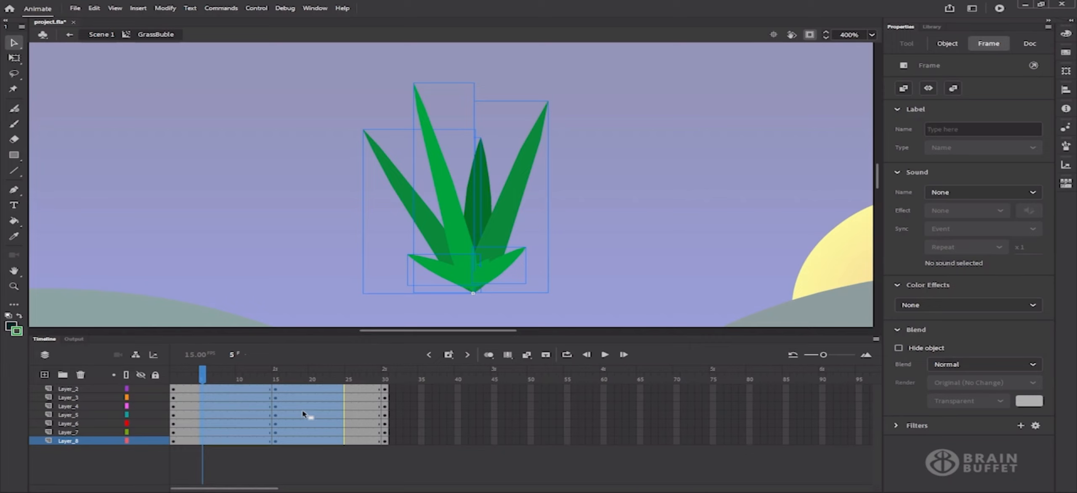
Apply a shape tween to the selected frames on all seven grass layers
right_click(303, 410)
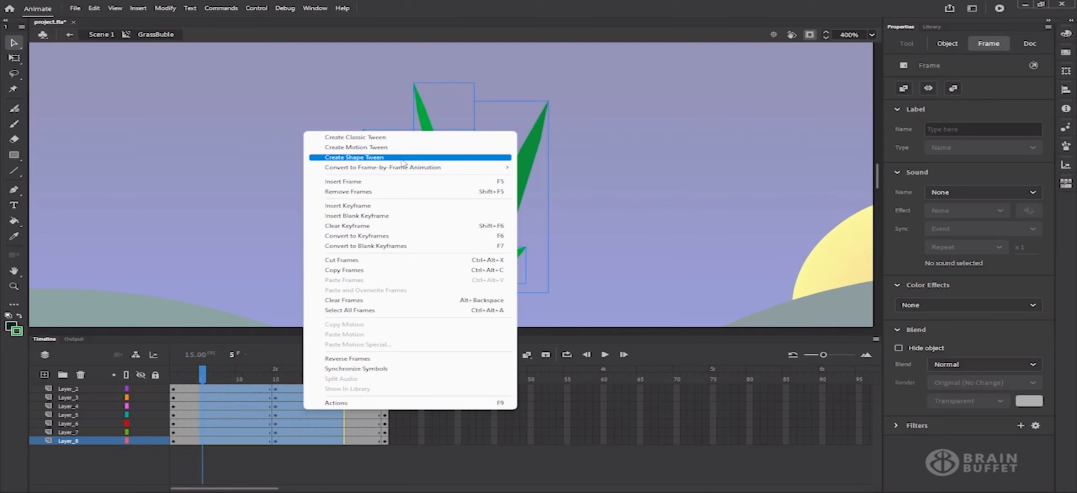
click(648, 354)
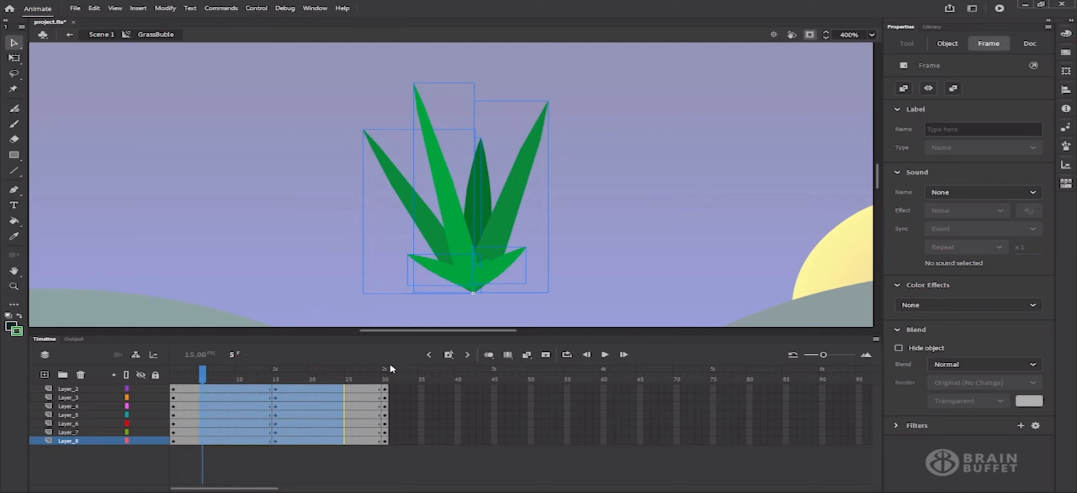
click(526, 356)
click(526, 356)
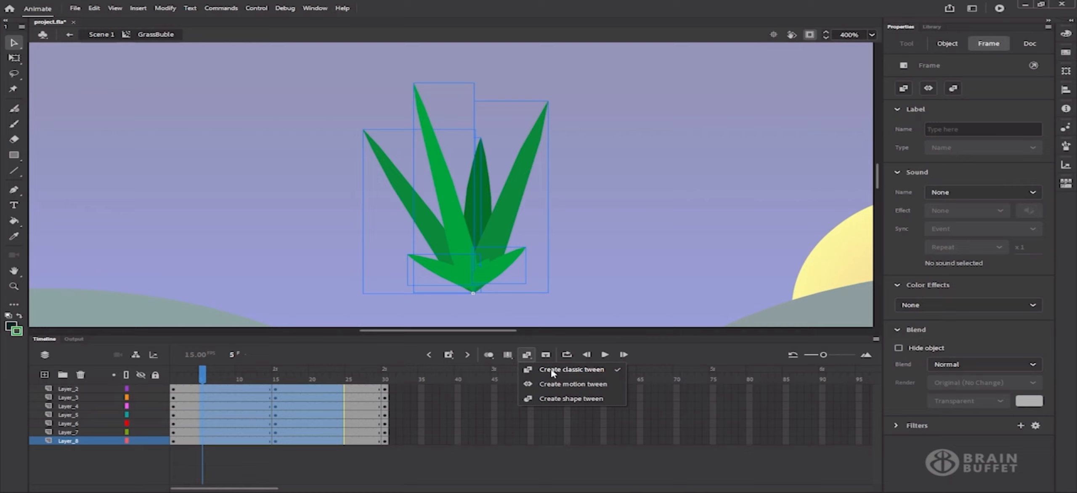
click(582, 398)
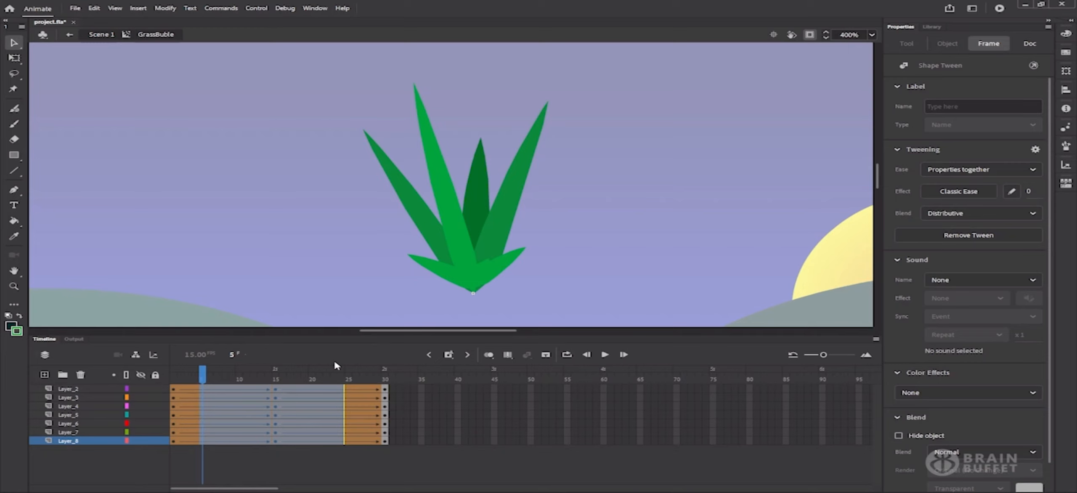
click(347, 372)
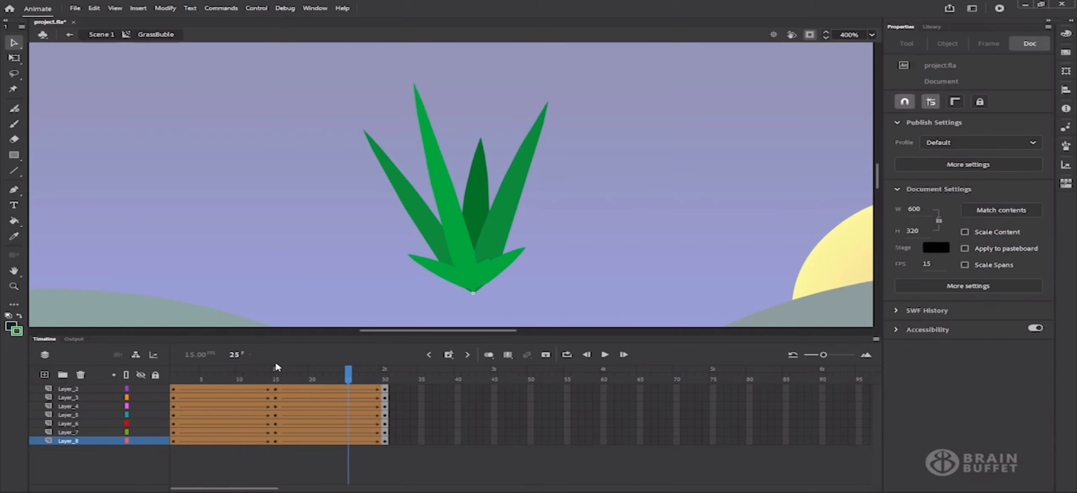
click(333, 374)
click(173, 373)
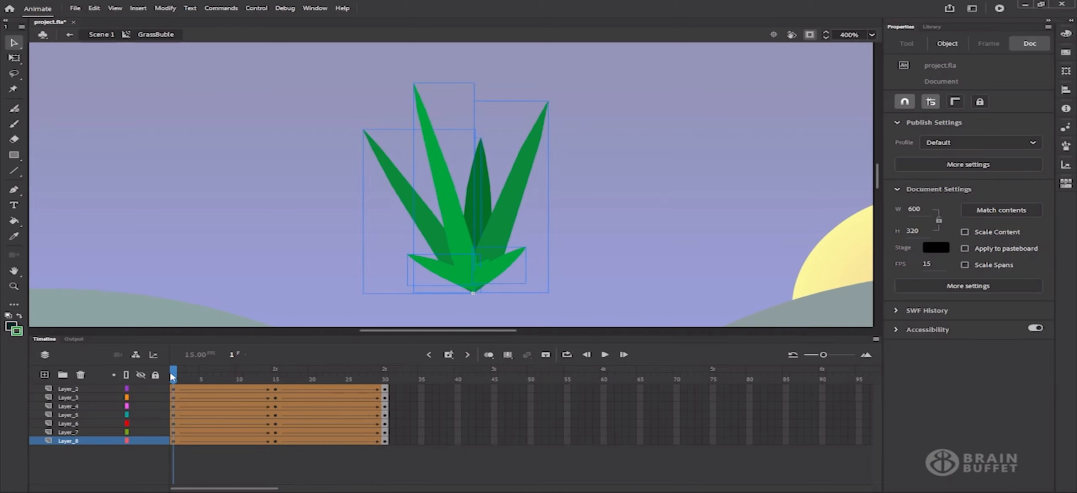
click(604, 354)
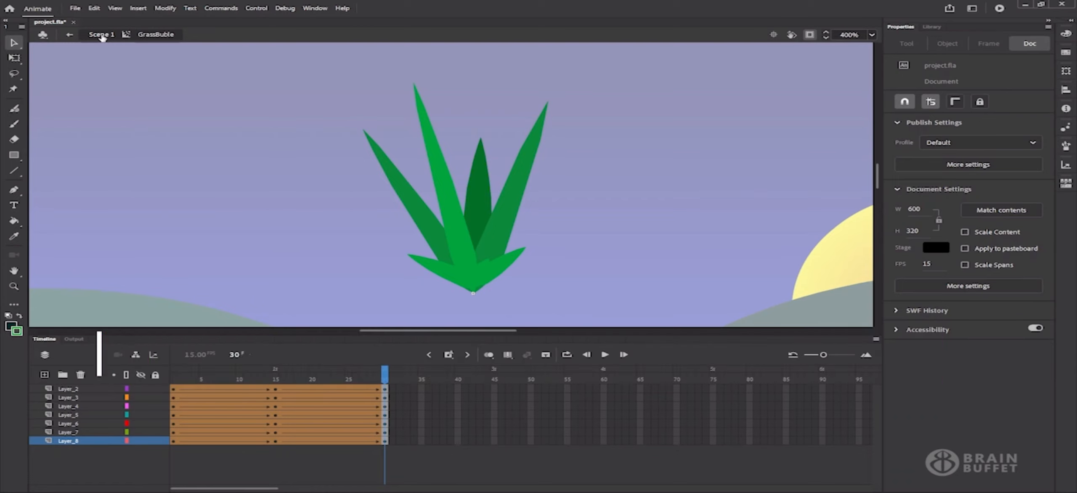
click(102, 35)
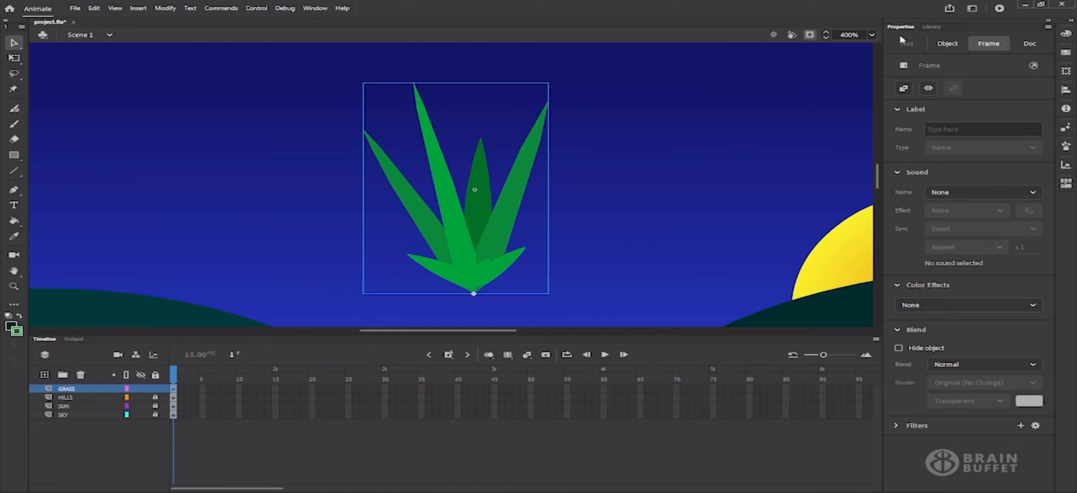
Zoom to 200%, enlarge the stage area, and drag the grass tuft onto the hill at X 300.25, Y 291
click(871, 35)
click(886, 150)
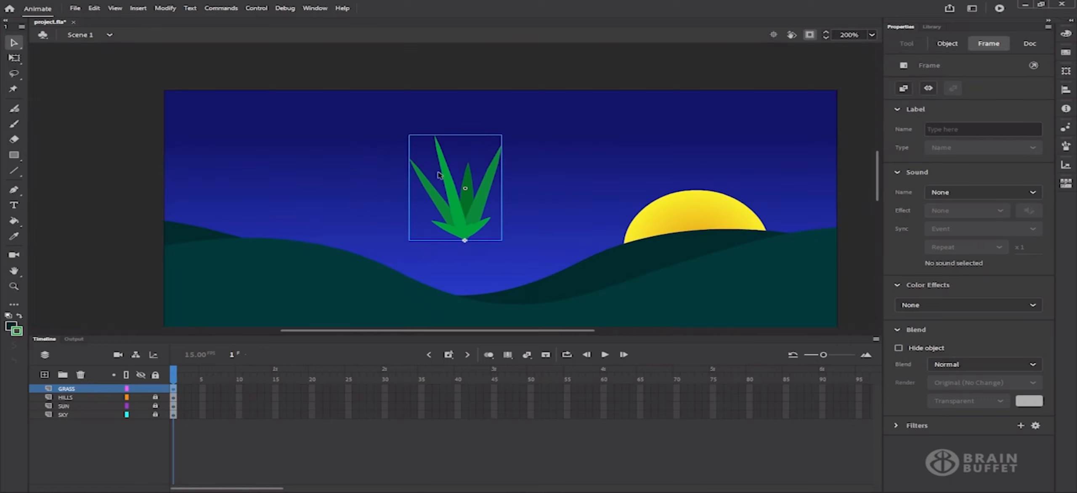
click(772, 35)
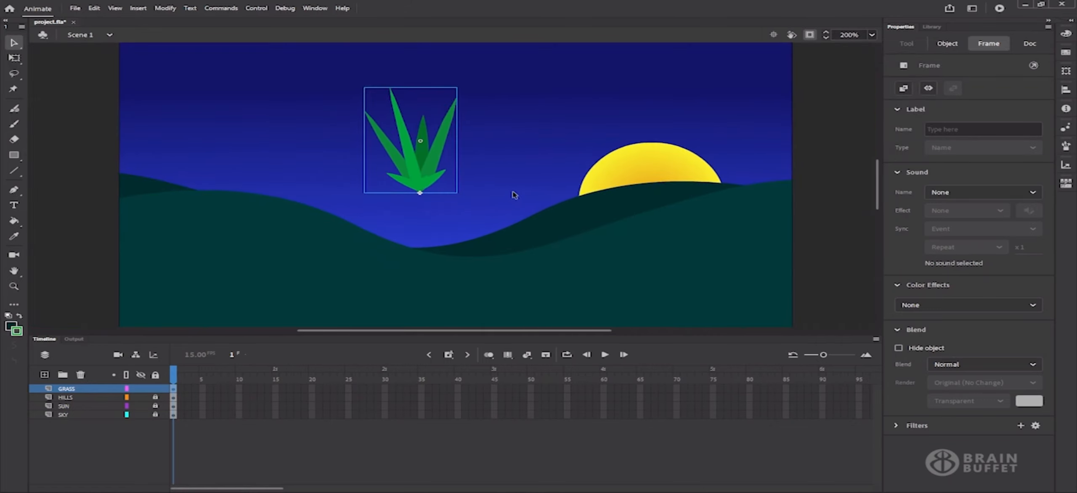
drag(593, 336, 593, 382)
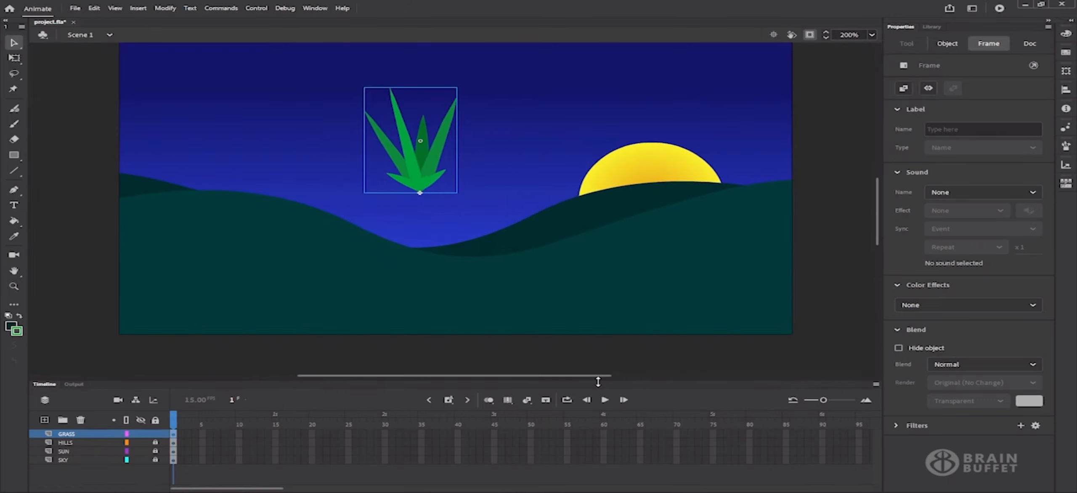
click(772, 35)
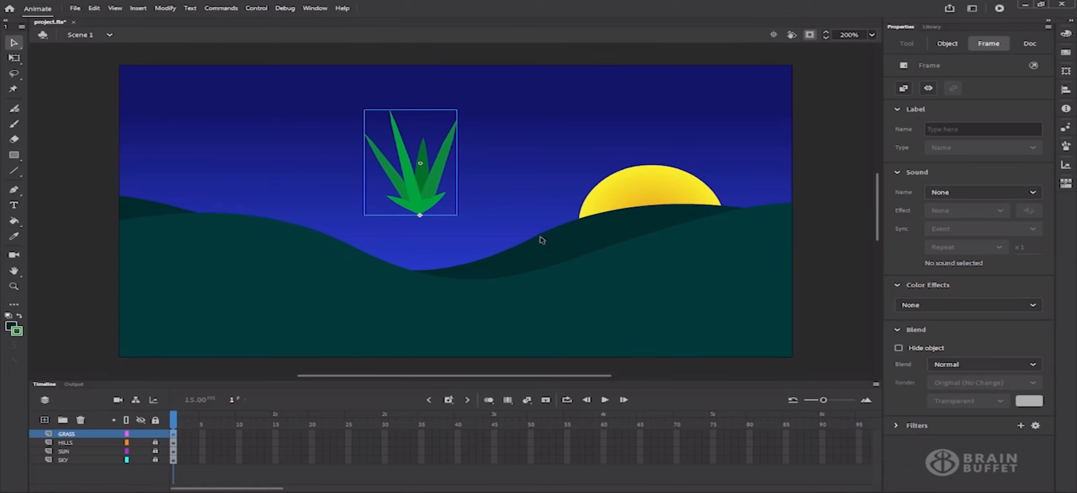
drag(433, 199, 466, 312)
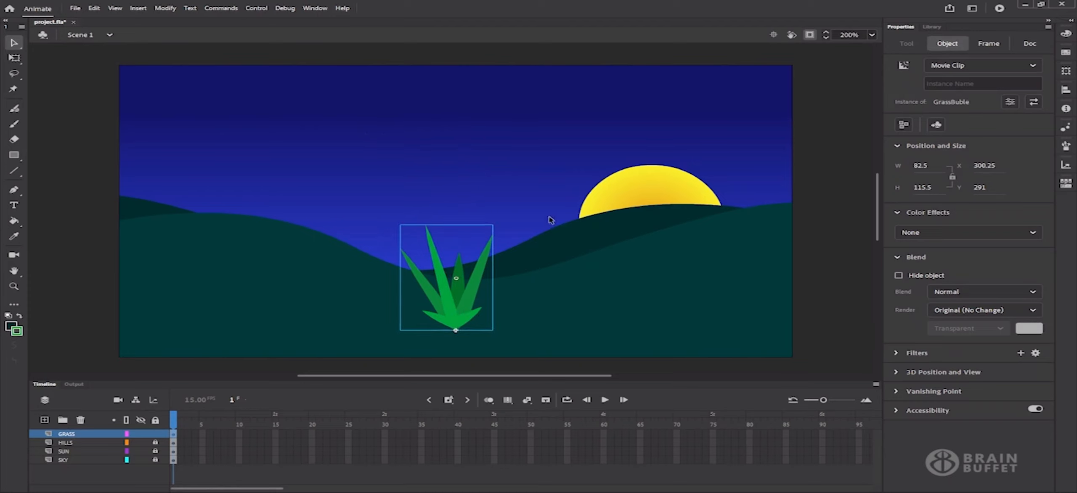
click(819, 289)
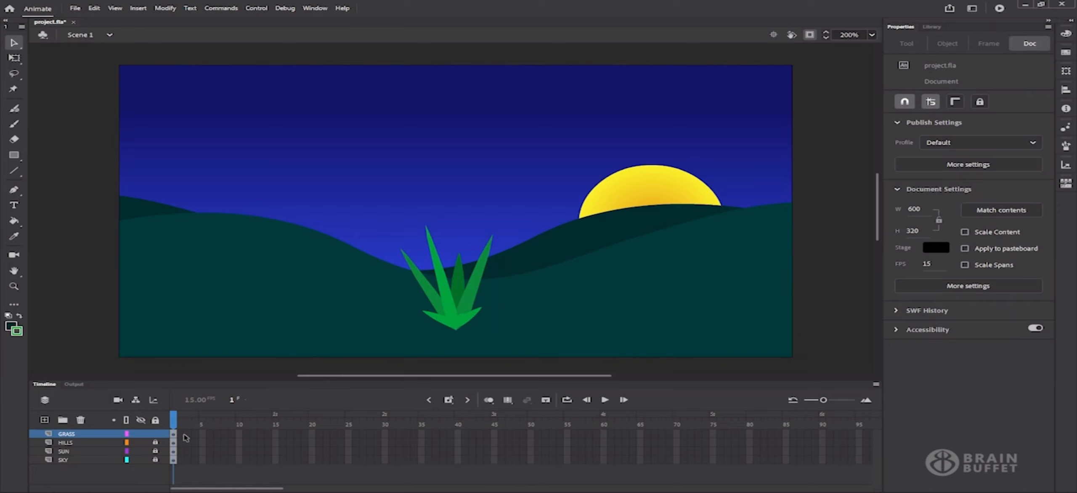
Export and preview the night scene as a test SWF movie
click(458, 302)
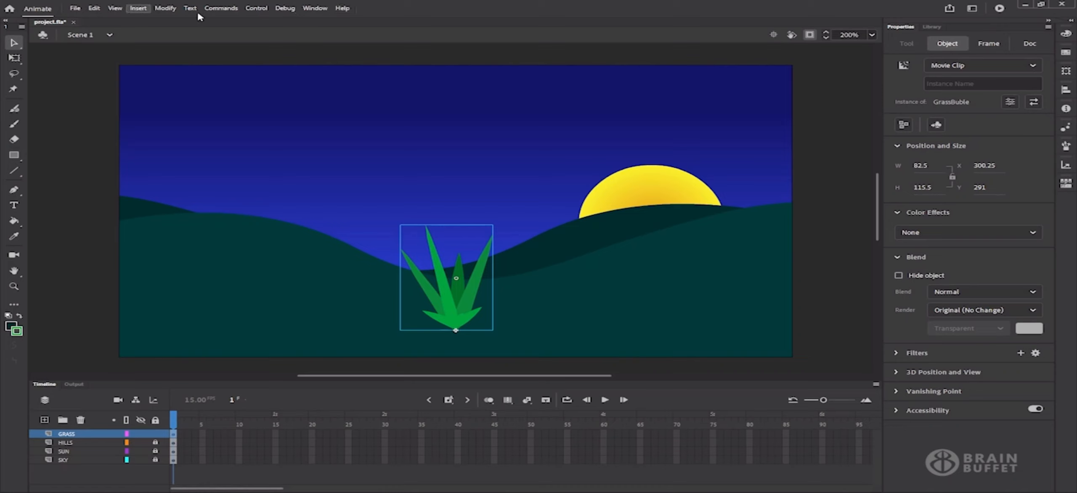
click(257, 8)
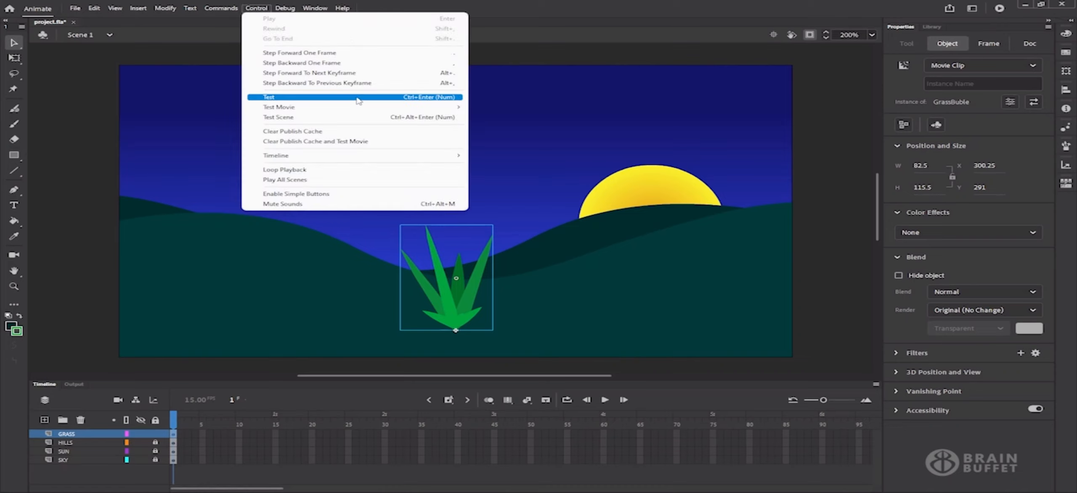
click(853, 133)
click(999, 8)
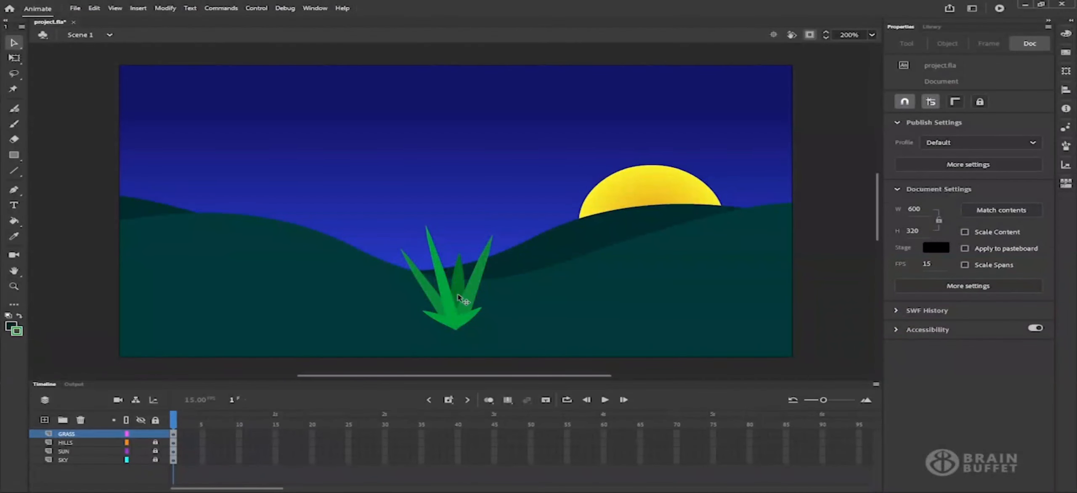
click(460, 299)
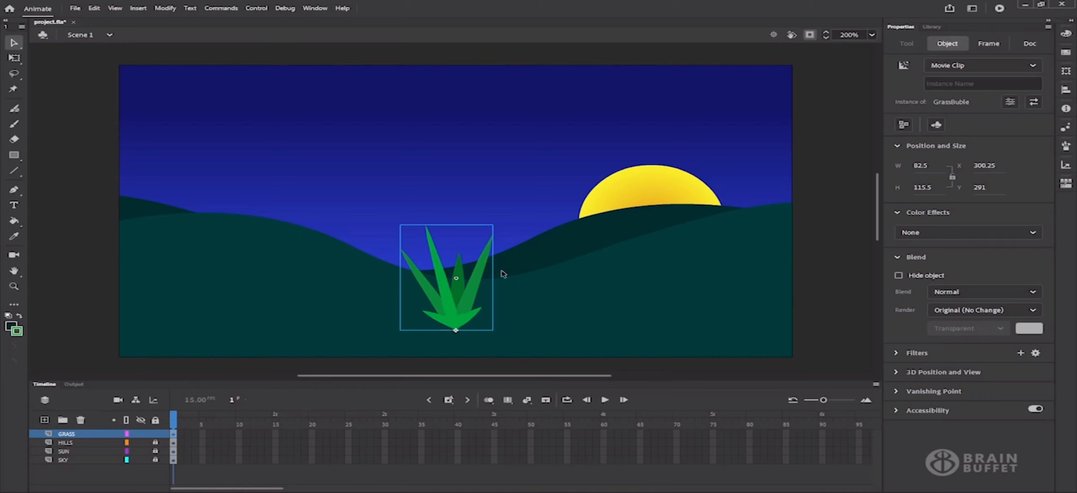
Check the Library, return to Properties, and show content beyond the stage edges
click(932, 27)
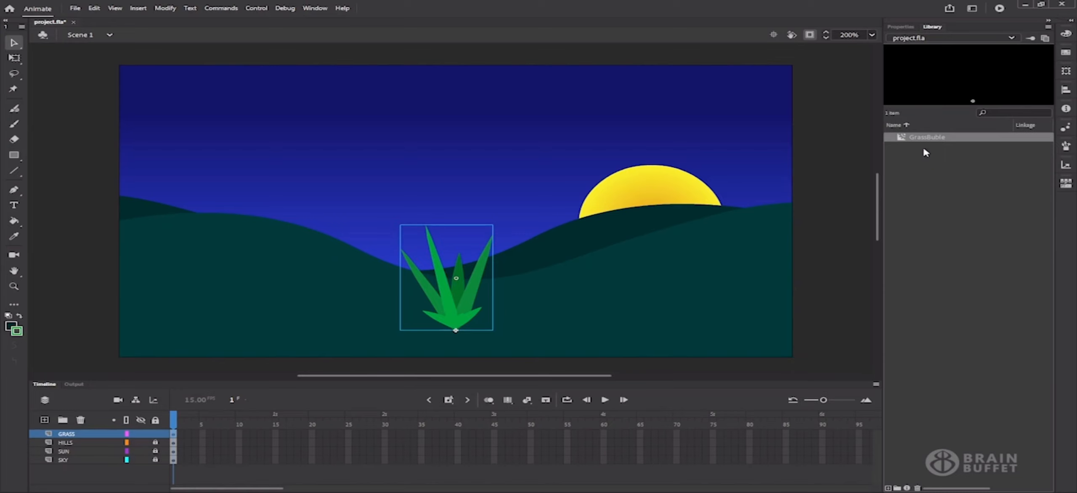
click(907, 27)
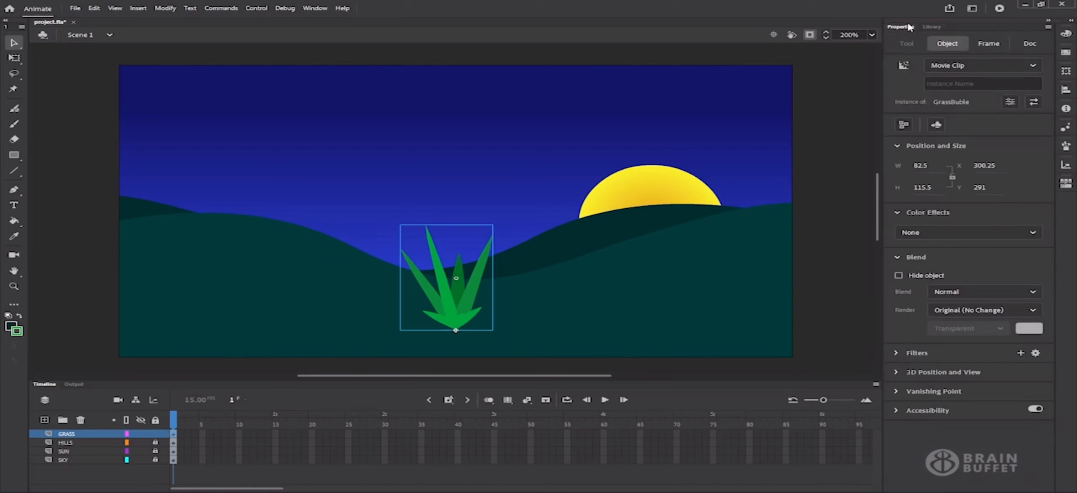
click(811, 37)
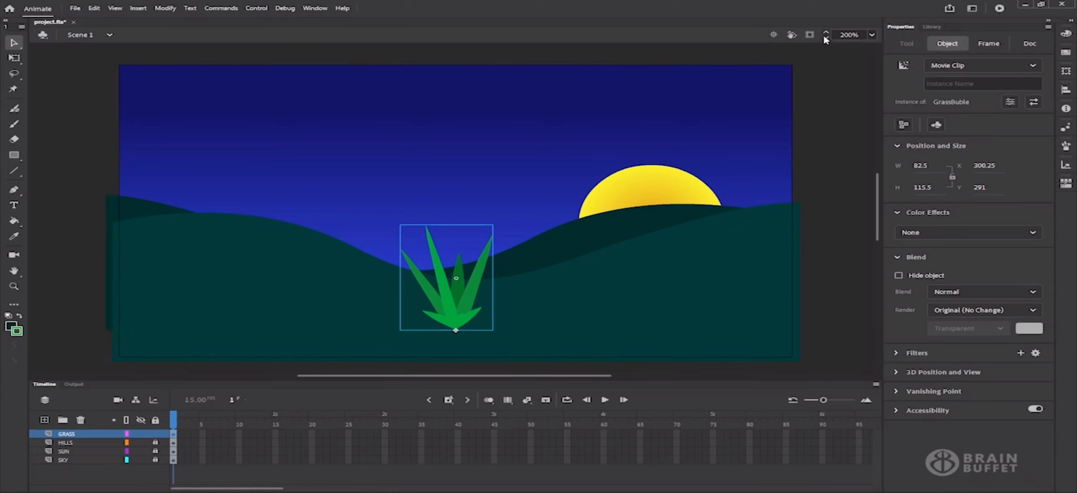
Set the stage zoom to 130%
click(873, 36)
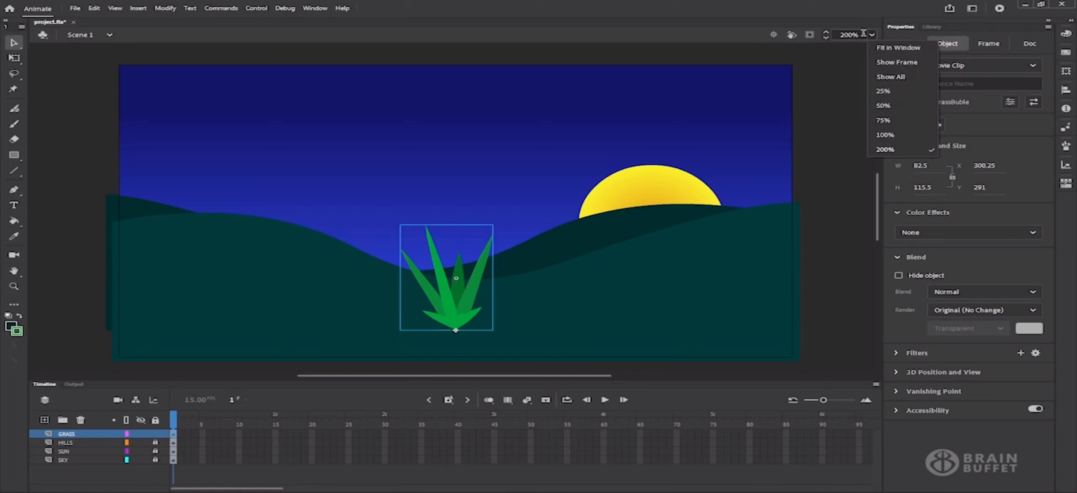
click(849, 36)
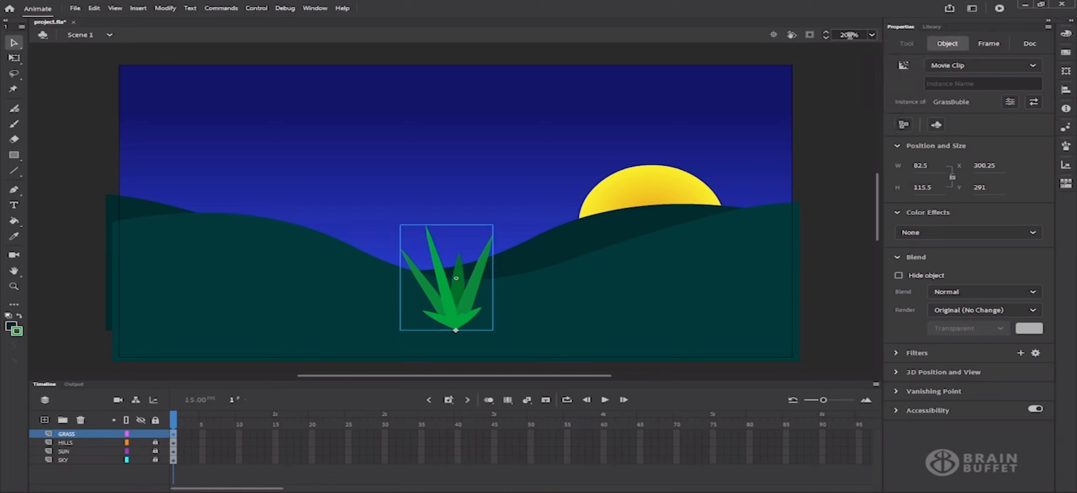
drag(849, 35, 841, 35)
text(13)
key(Return)
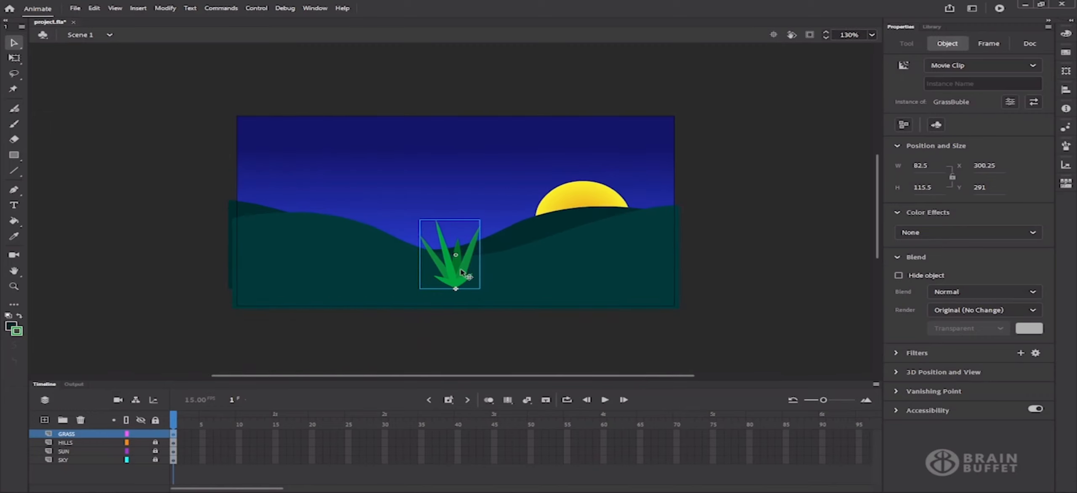
Move the grass clump to the left of the hills and Alt-drag two copies to its right
drag(460, 271, 279, 287)
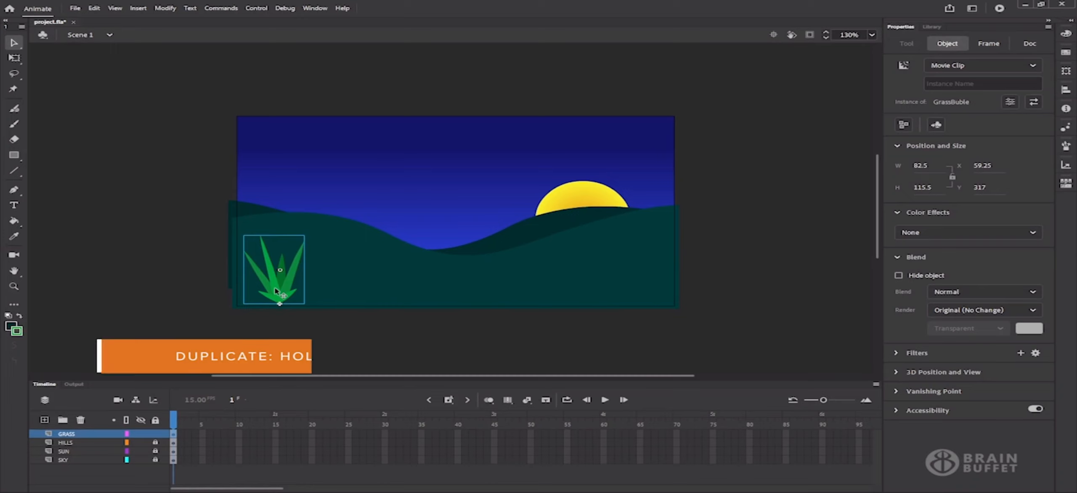
drag(276, 289, 361, 286)
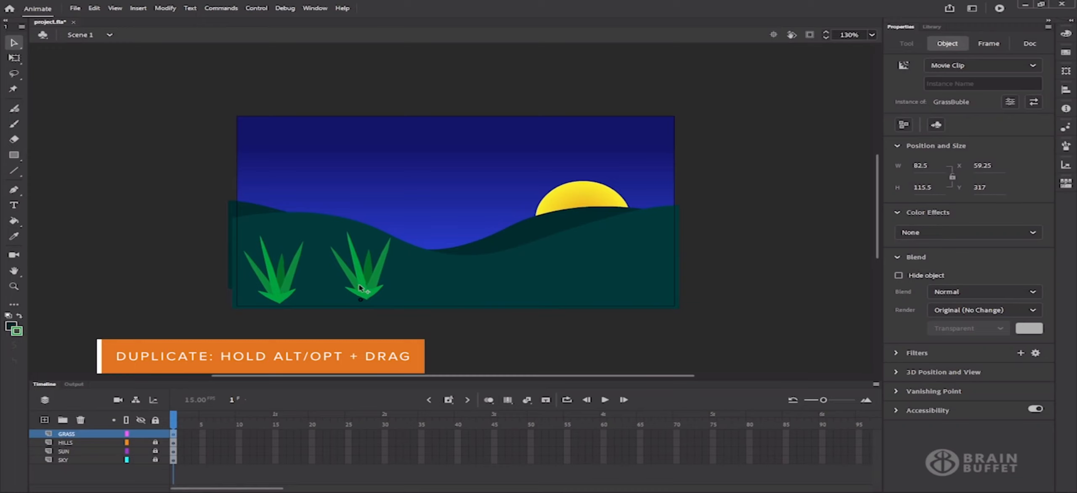
drag(364, 290, 460, 289)
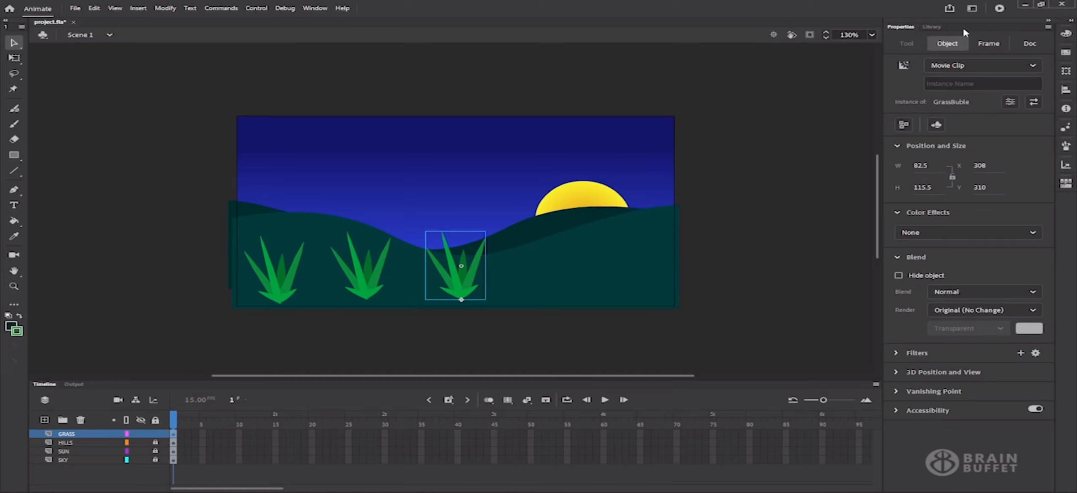
Drag three more GrassBuble instances from the Library, one at the stage's upper right
click(931, 27)
click(935, 137)
click(718, 260)
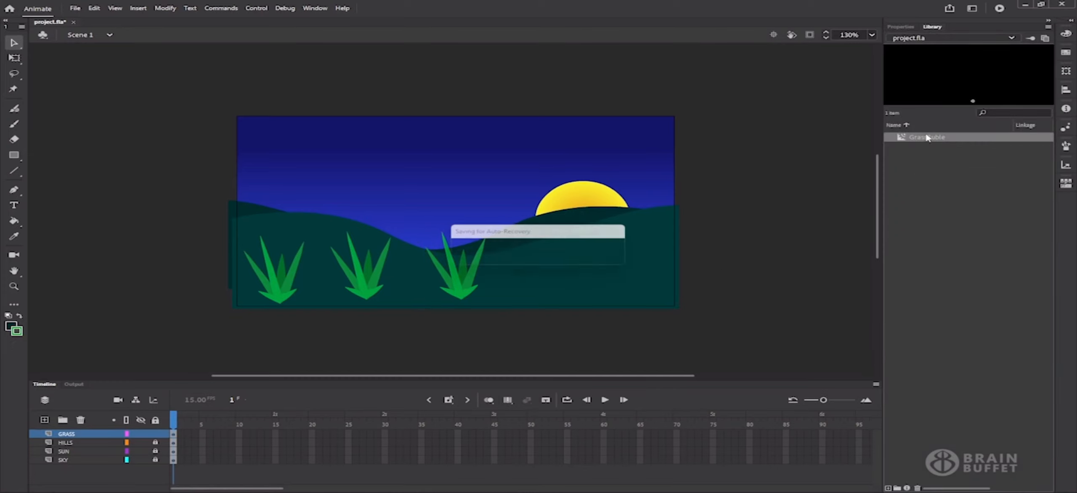
drag(932, 142, 539, 277)
drag(935, 139, 614, 257)
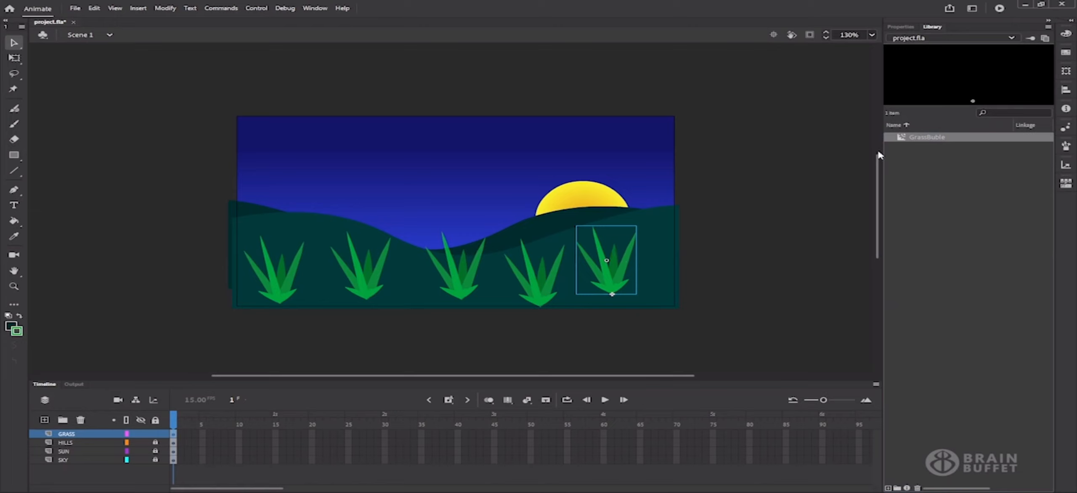
drag(652, 201, 647, 206)
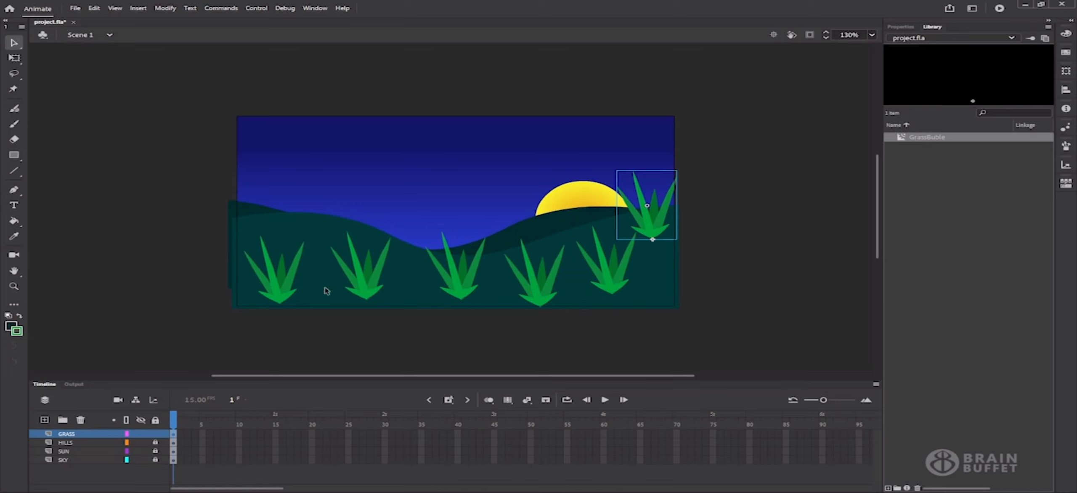
Move the first grass clump to the bottom-left corner, rotating it clockwise and stretching it taller
click(275, 292)
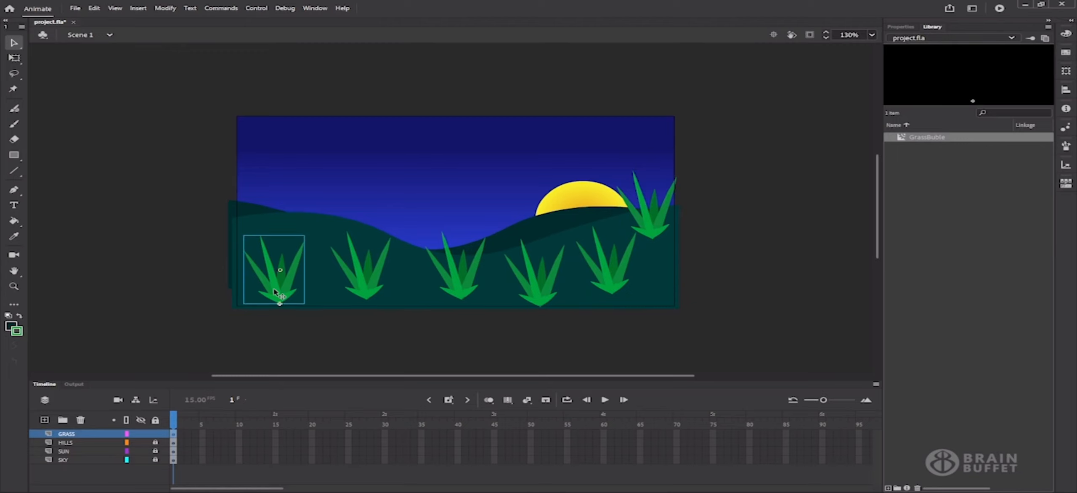
click(363, 283)
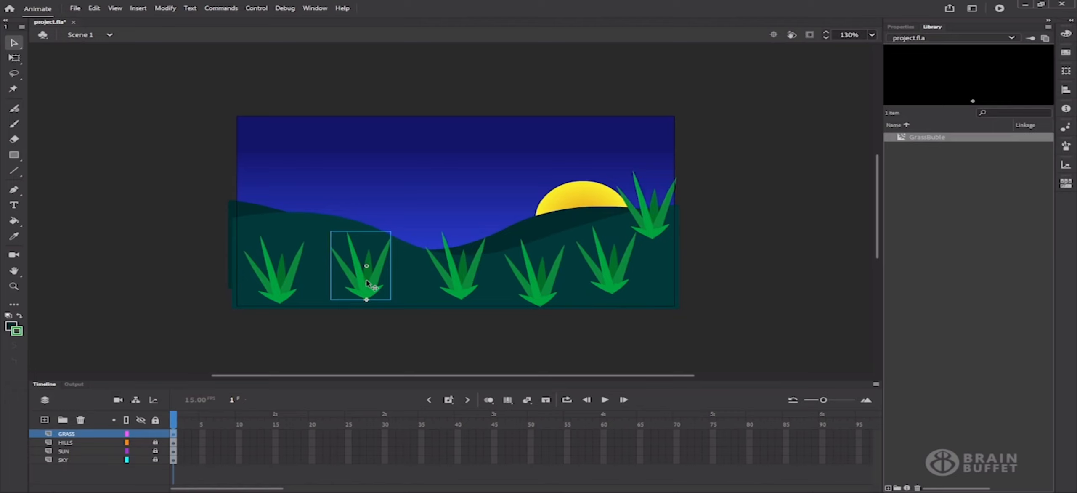
click(526, 283)
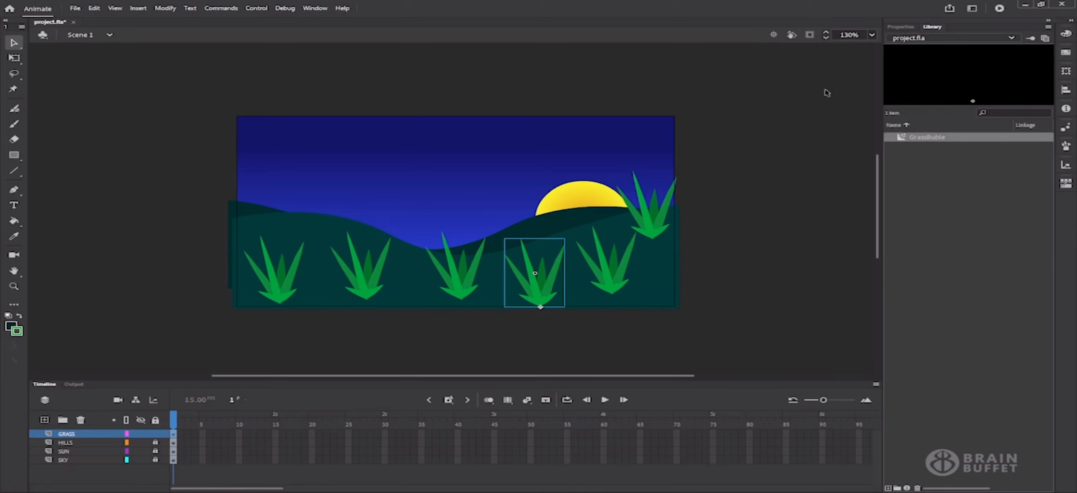
click(899, 27)
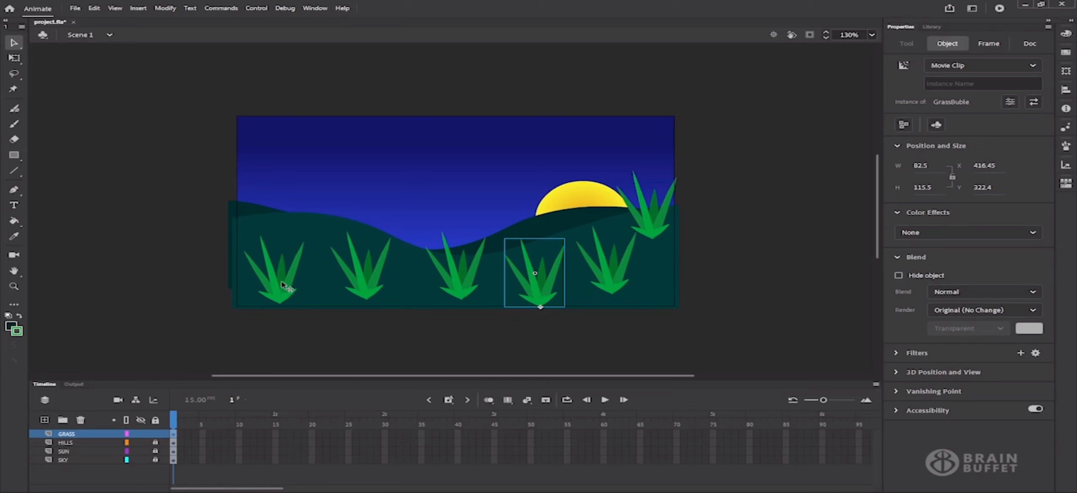
drag(282, 285, 242, 301)
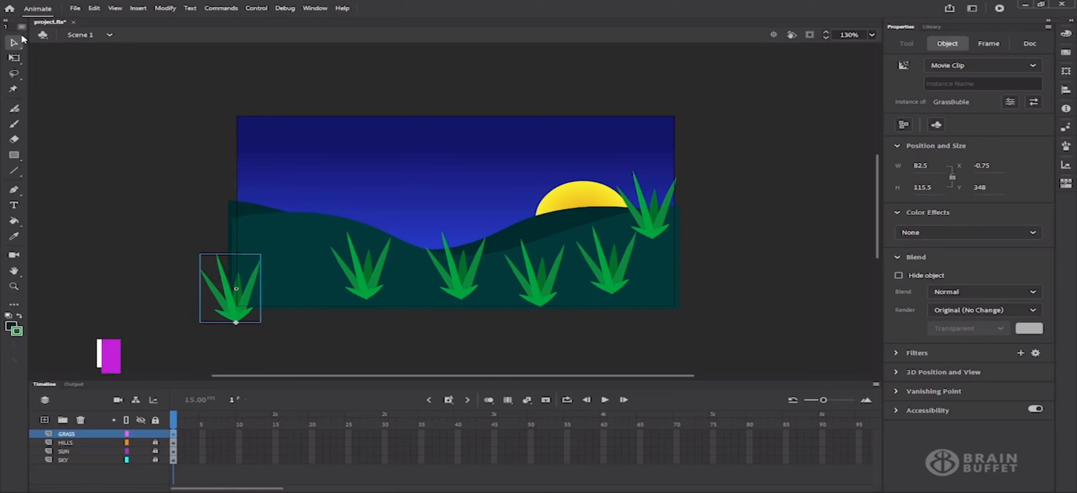
click(14, 57)
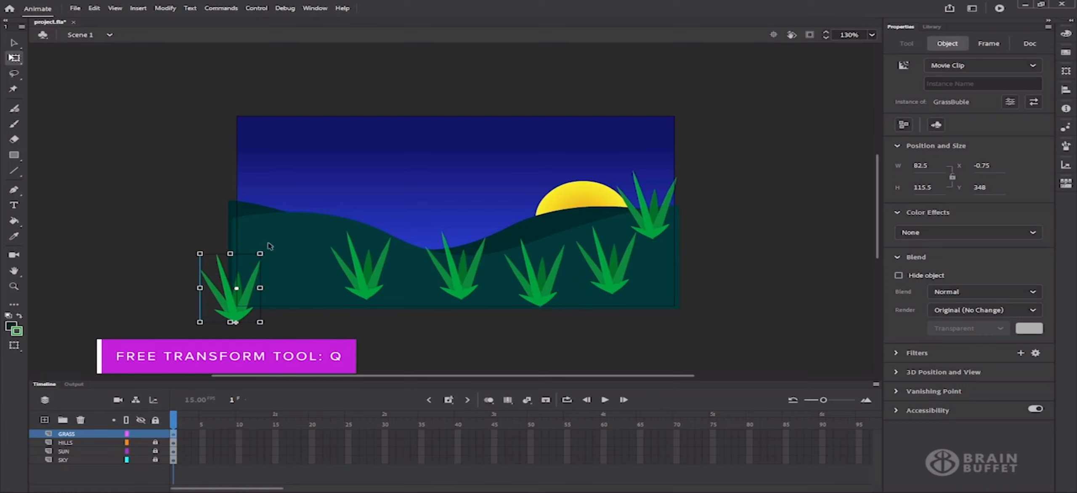
drag(271, 248, 295, 240)
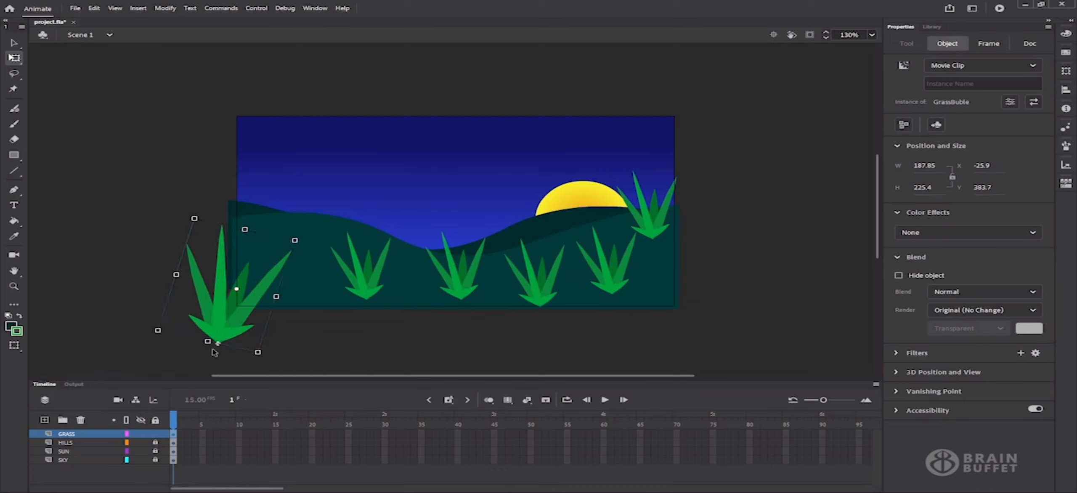
drag(207, 340, 206, 345)
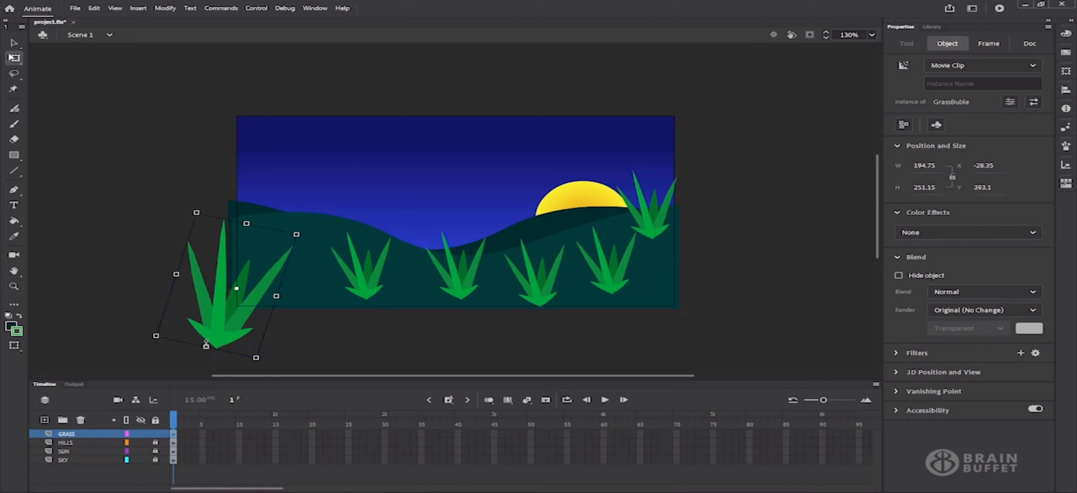
Gather two more clumps into the left cluster, enlarging, skewing and tilting them
drag(369, 284, 278, 318)
drag(305, 266, 310, 257)
drag(462, 289, 323, 309)
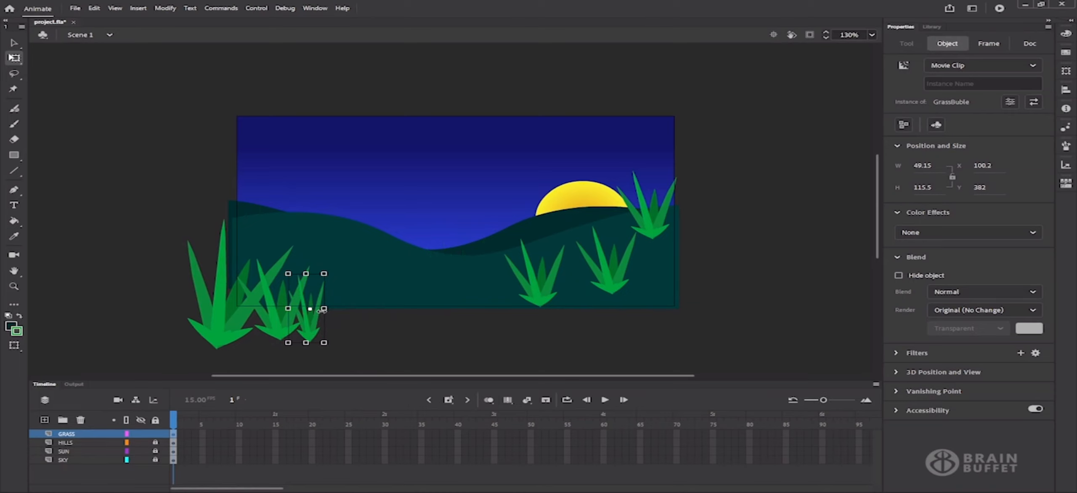
drag(307, 344, 308, 353)
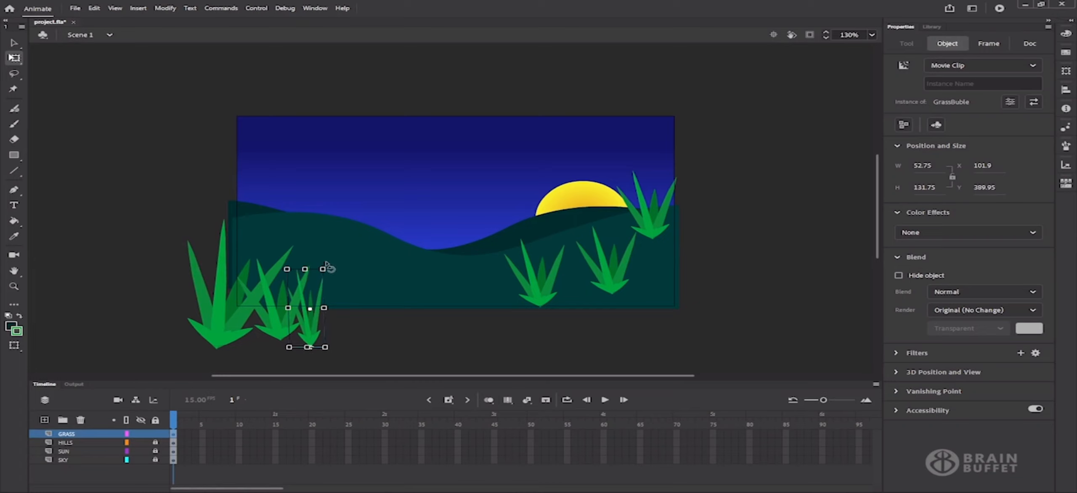
drag(332, 267, 343, 265)
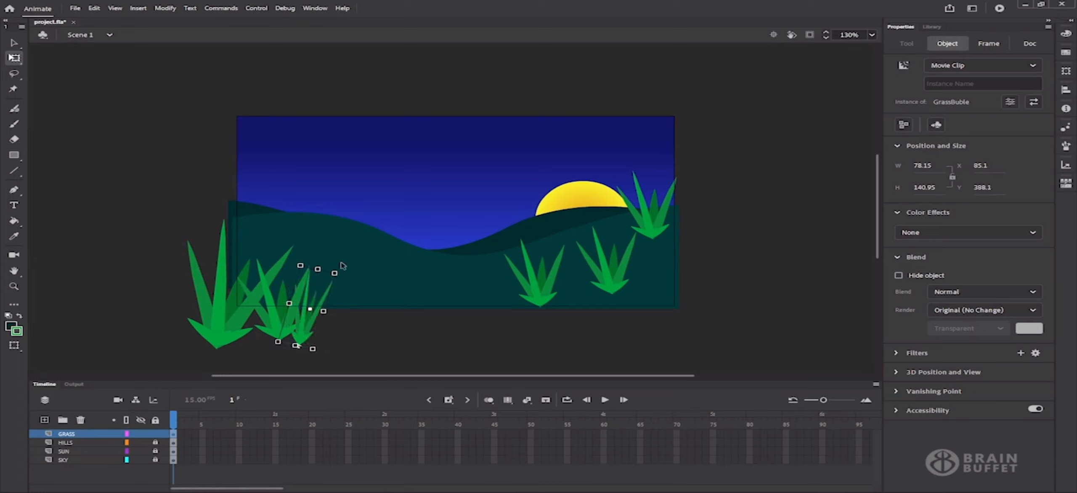
drag(304, 332, 297, 332)
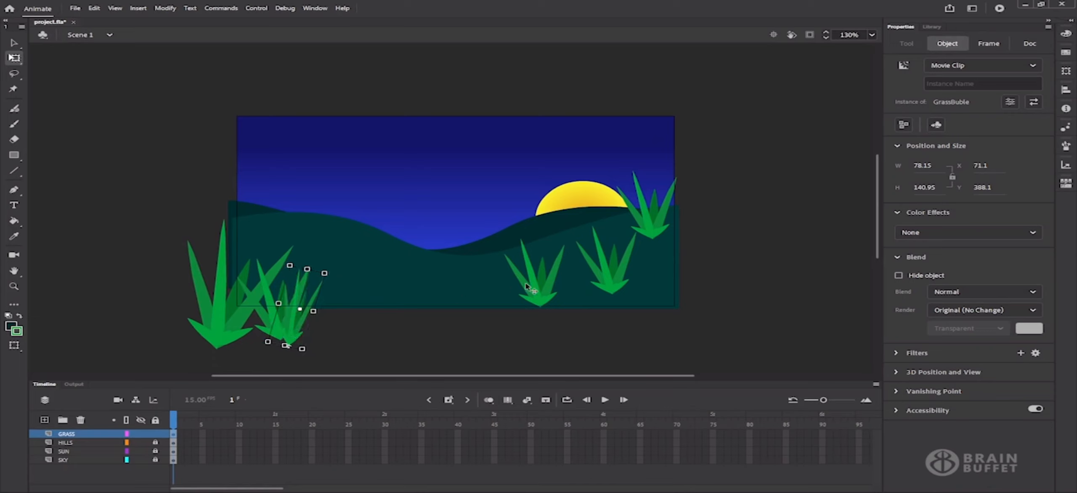
Move the right-centre clump into the lower-left cluster and shrink it shorter and narrower
click(537, 293)
drag(539, 293, 332, 344)
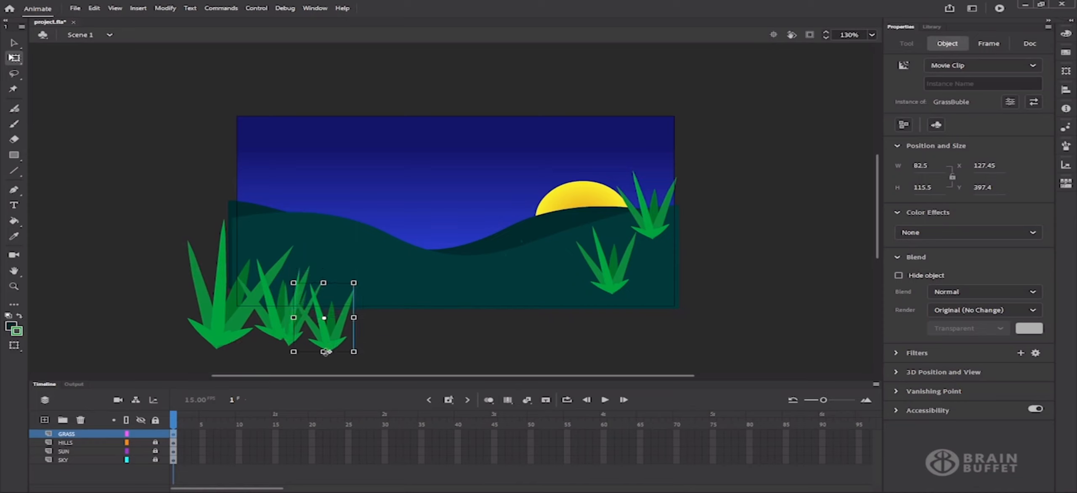
drag(324, 351, 324, 341)
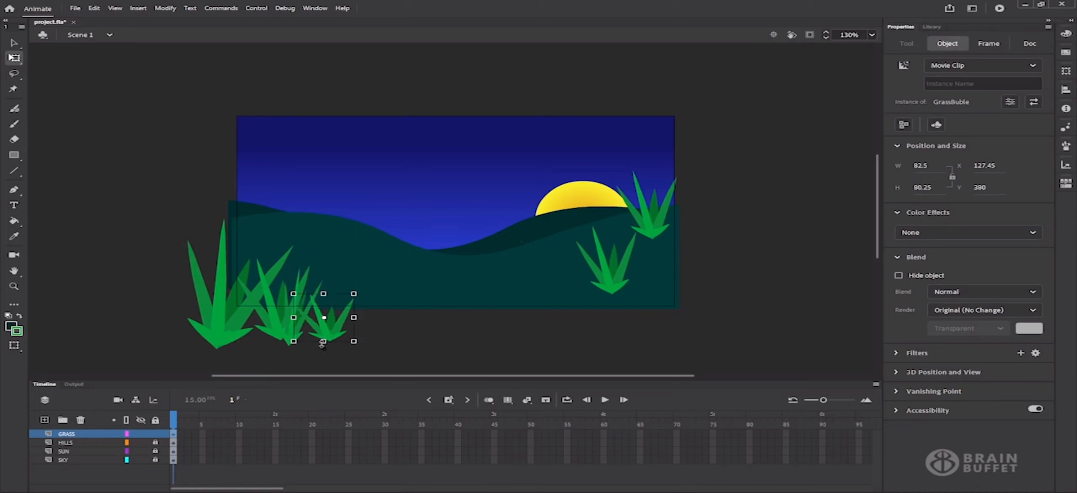
drag(354, 293, 346, 293)
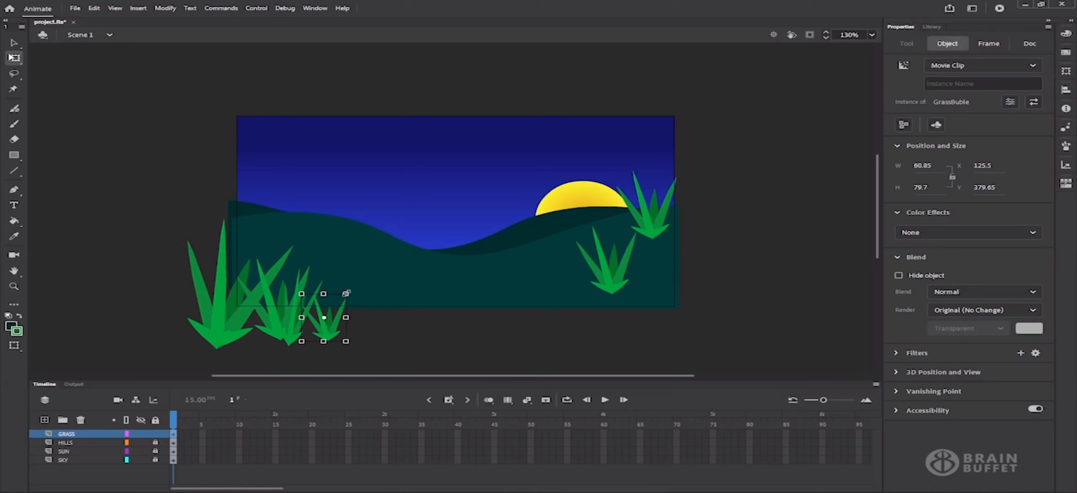
drag(334, 337, 329, 330)
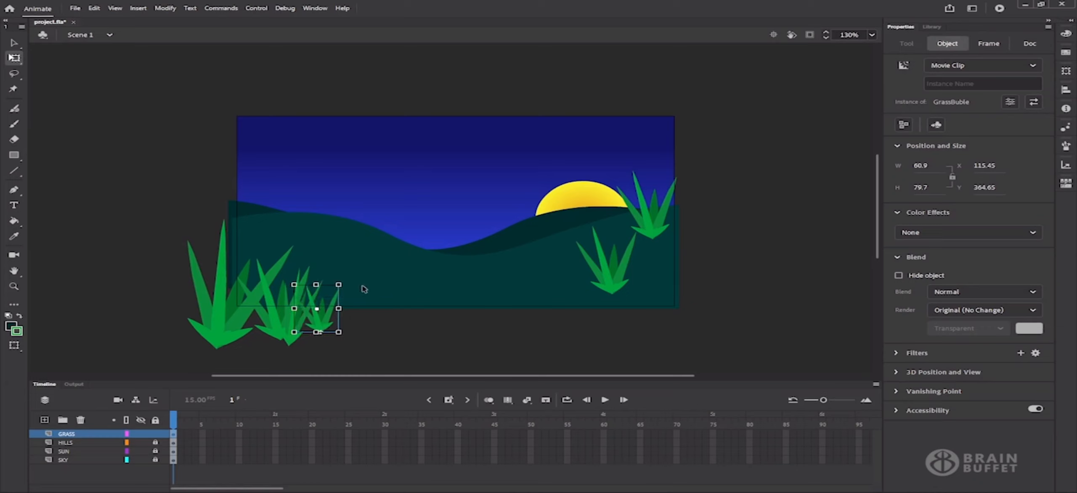
click(287, 339)
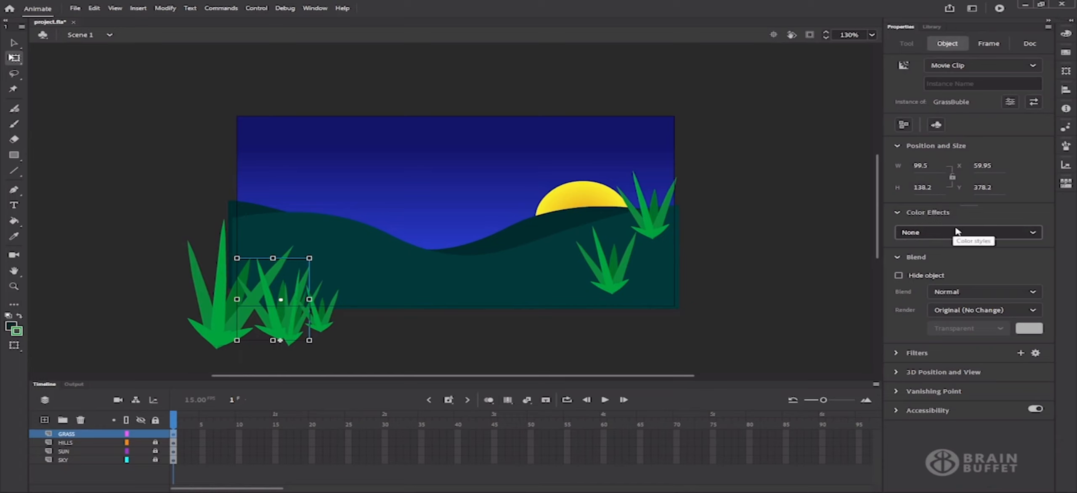
Give the first back grass clump a Brightness color effect of -46%
click(1023, 237)
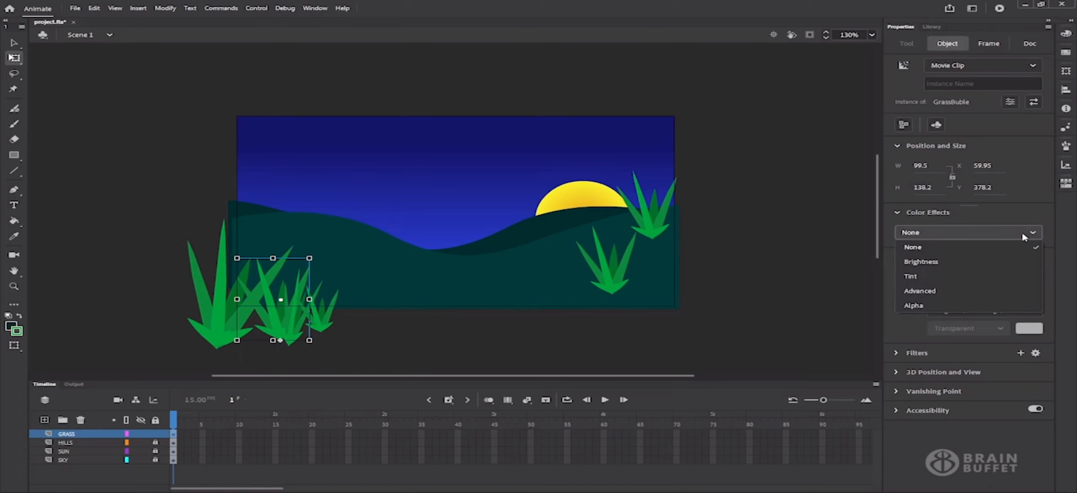
click(921, 262)
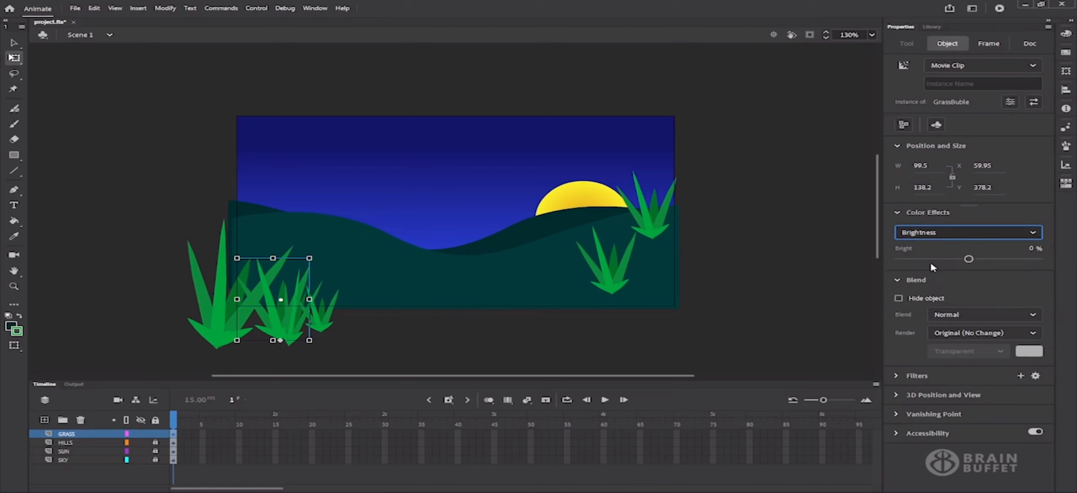
drag(964, 262, 937, 261)
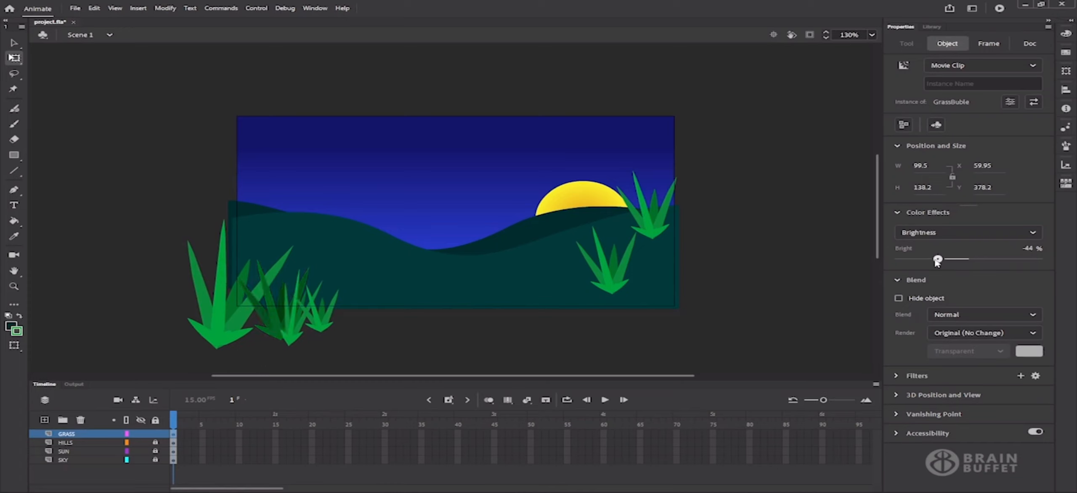
drag(933, 262, 932, 261)
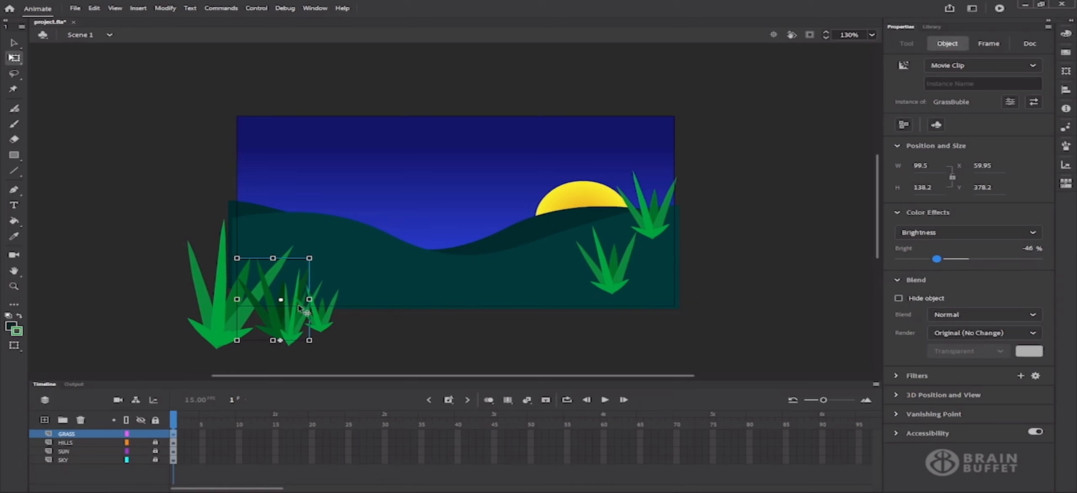
Give the neighbouring tilted clump a Brightness color effect of -44%
click(290, 333)
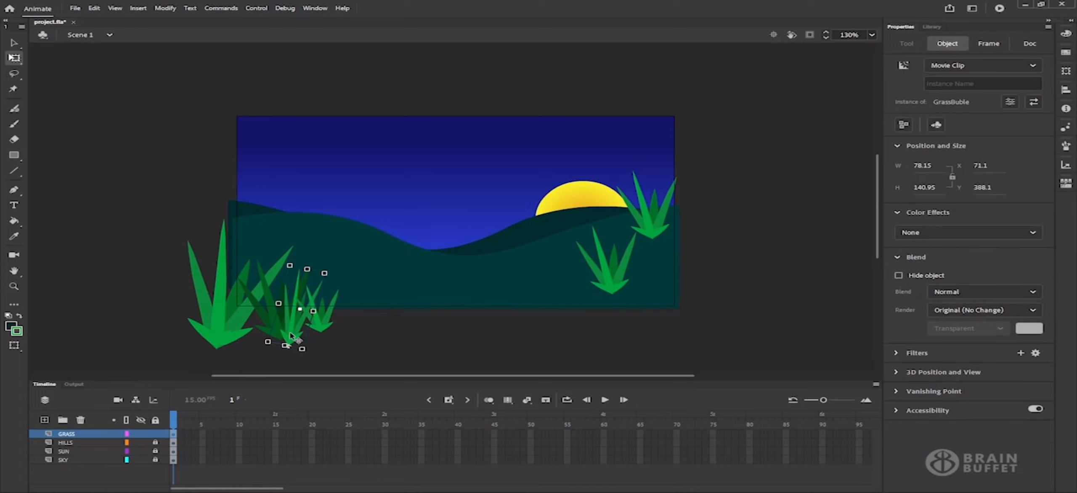
click(967, 234)
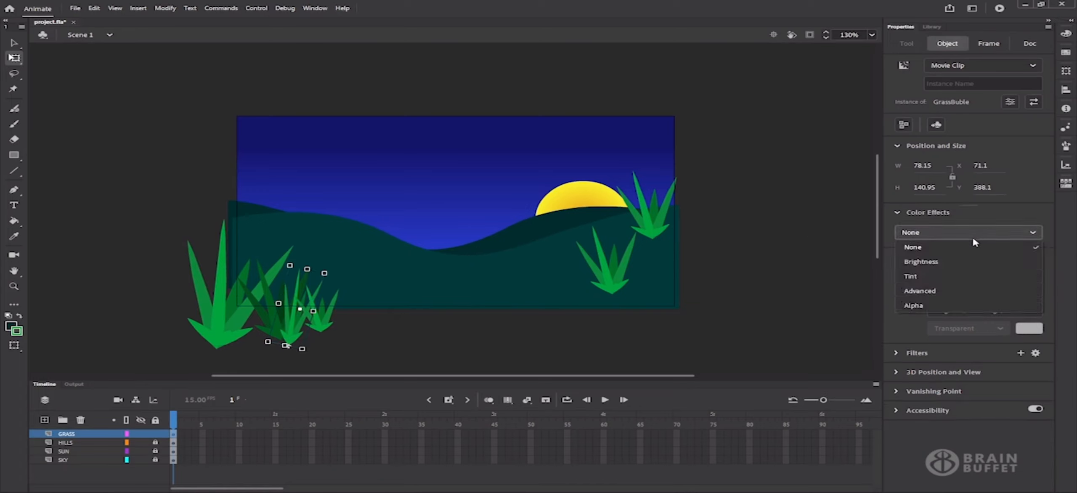
click(939, 262)
drag(936, 260, 928, 261)
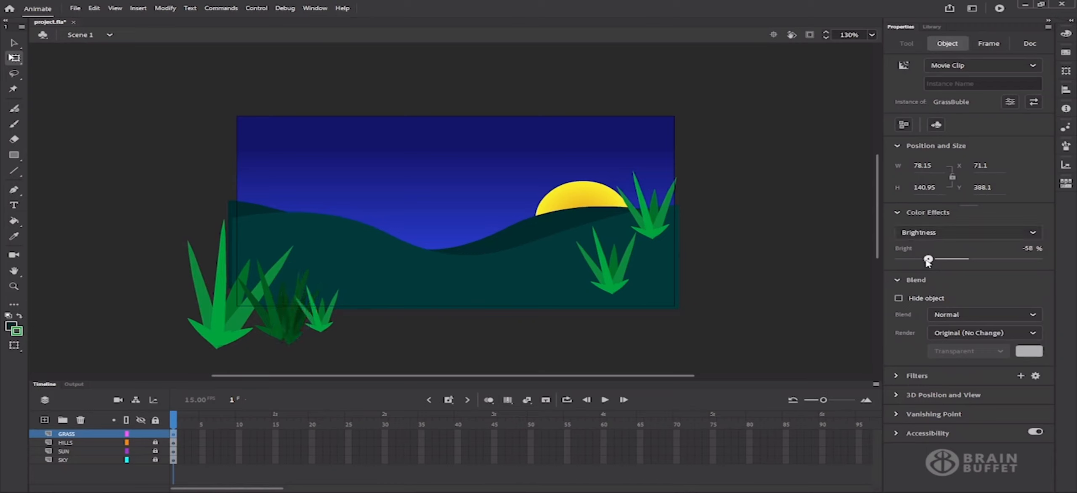
drag(928, 260, 937, 262)
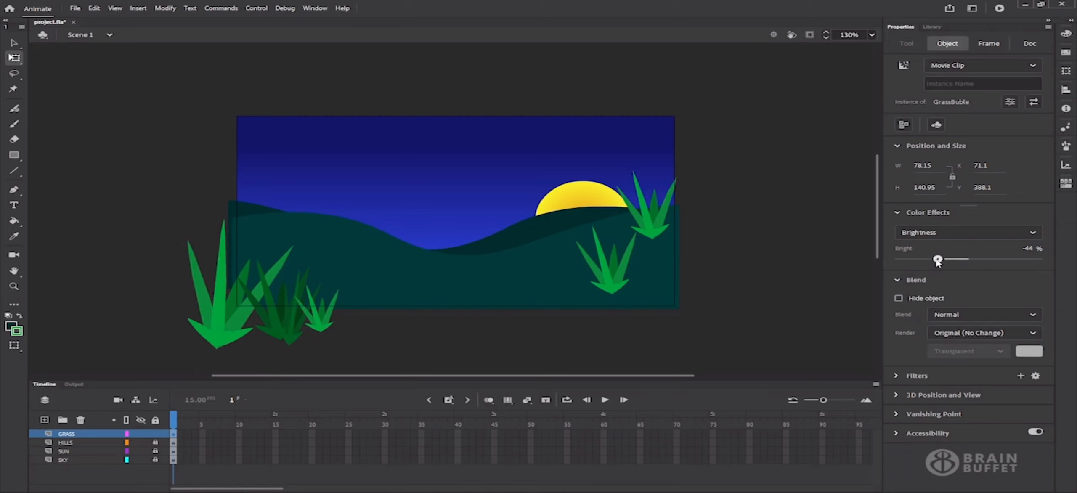
click(615, 277)
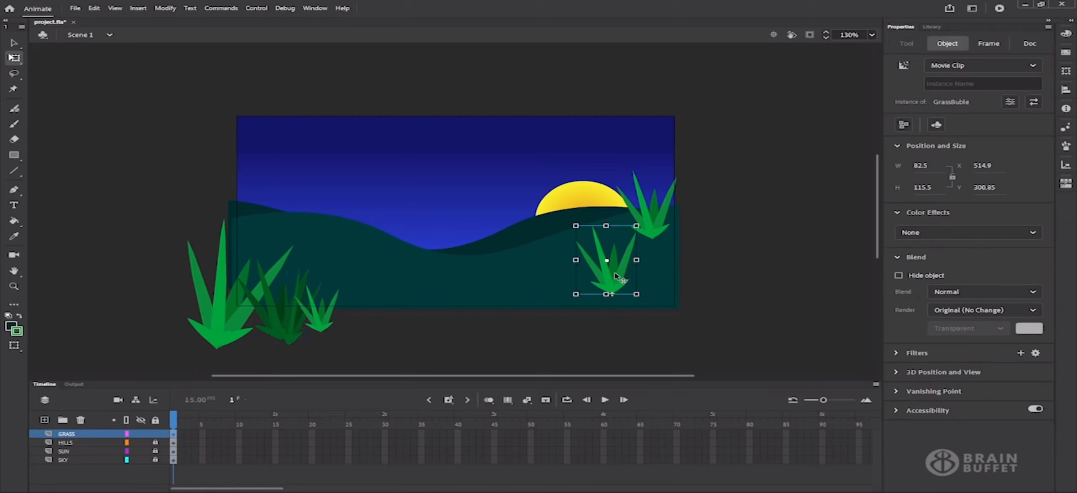
Move the right grass clumps to the bottom-right stage edge and enlarge them
drag(616, 278, 678, 321)
drag(643, 271, 631, 324)
click(647, 229)
drag(685, 340, 677, 325)
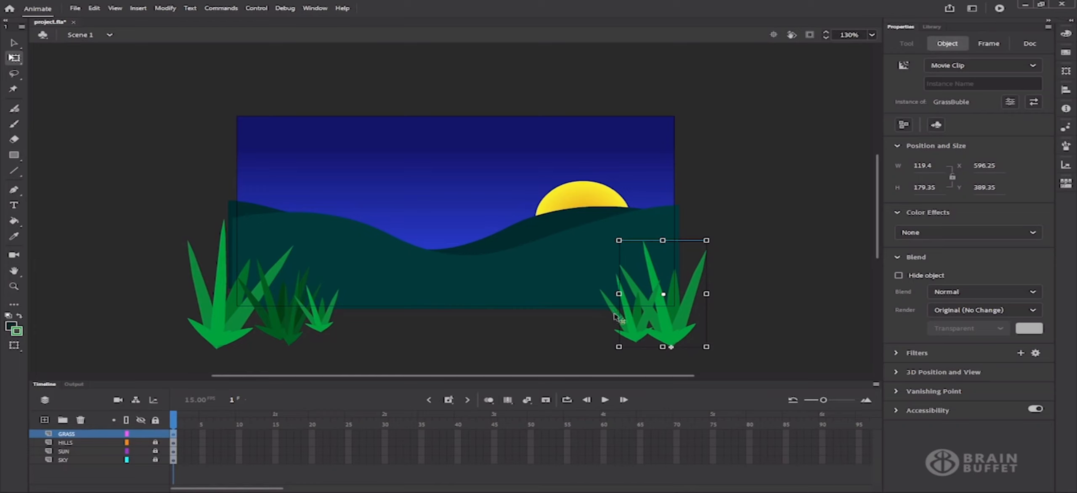
click(632, 330)
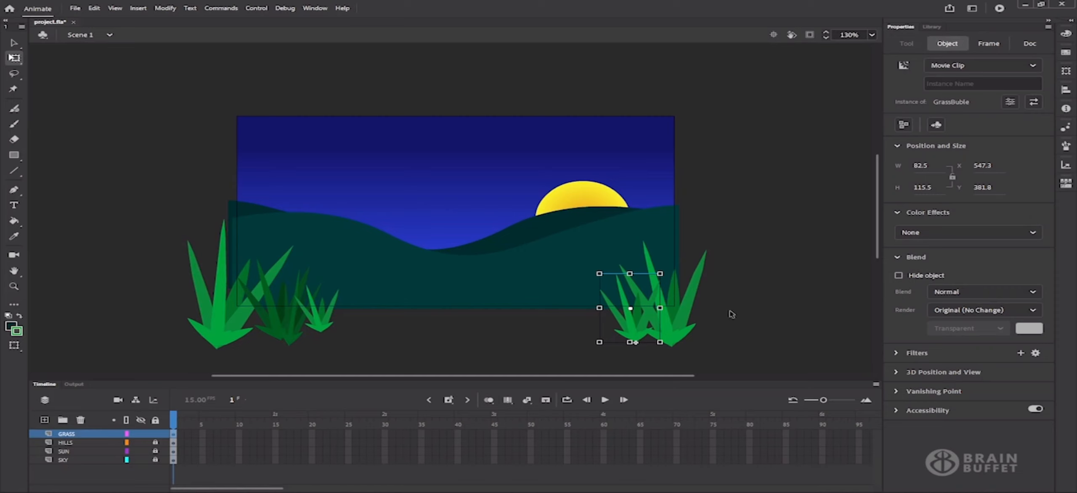
click(751, 309)
Place a new GrassBuble copy at bottom centre and scale it larger and taller
click(932, 26)
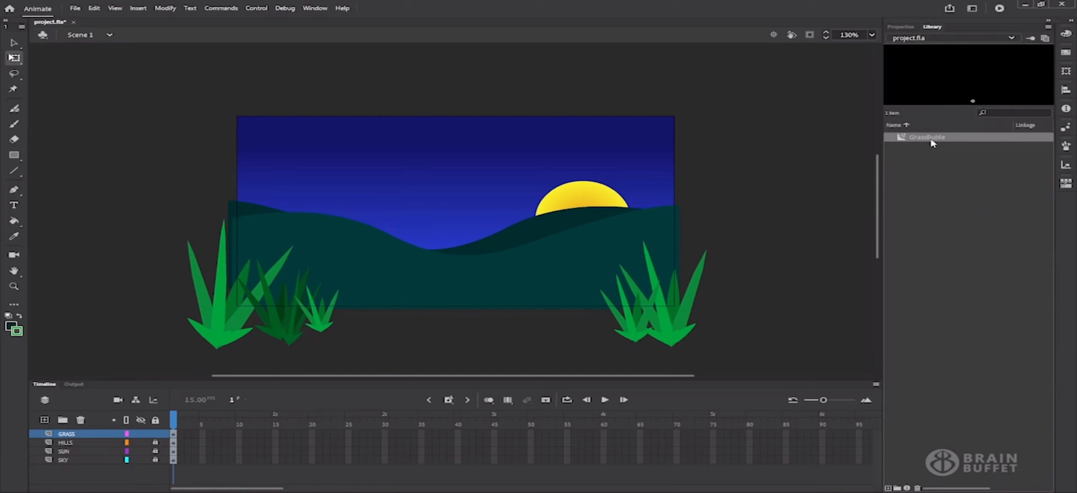
drag(931, 143, 474, 308)
drag(504, 272, 507, 261)
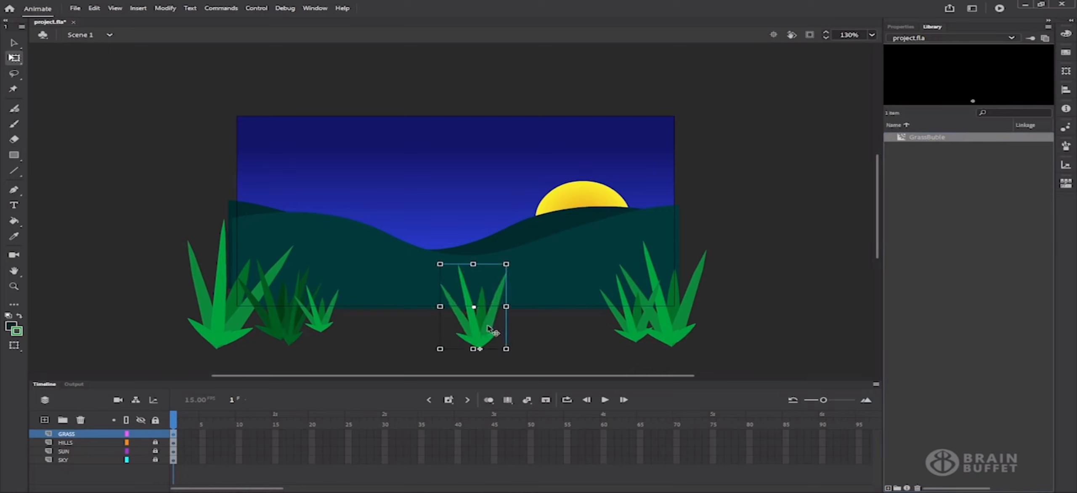
drag(484, 328, 513, 338)
click(509, 335)
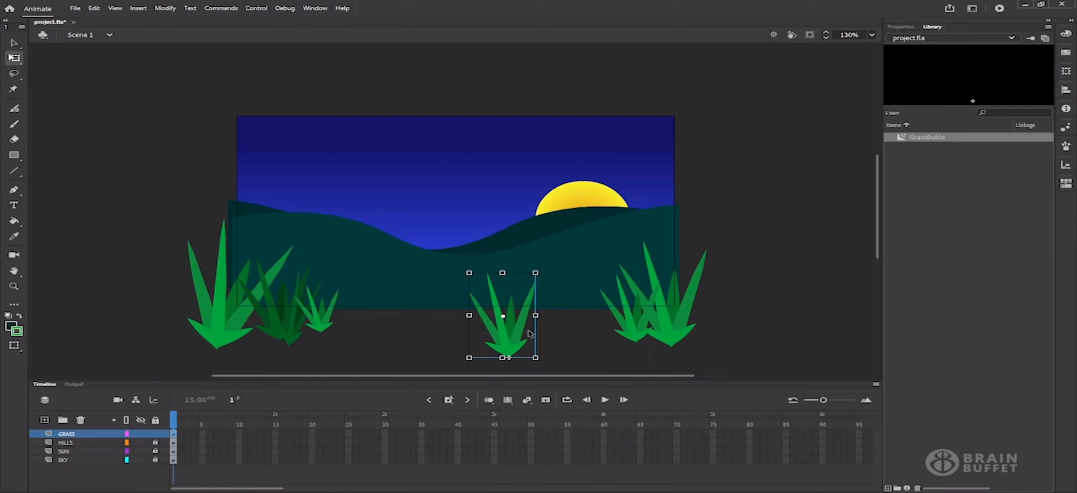
click(743, 277)
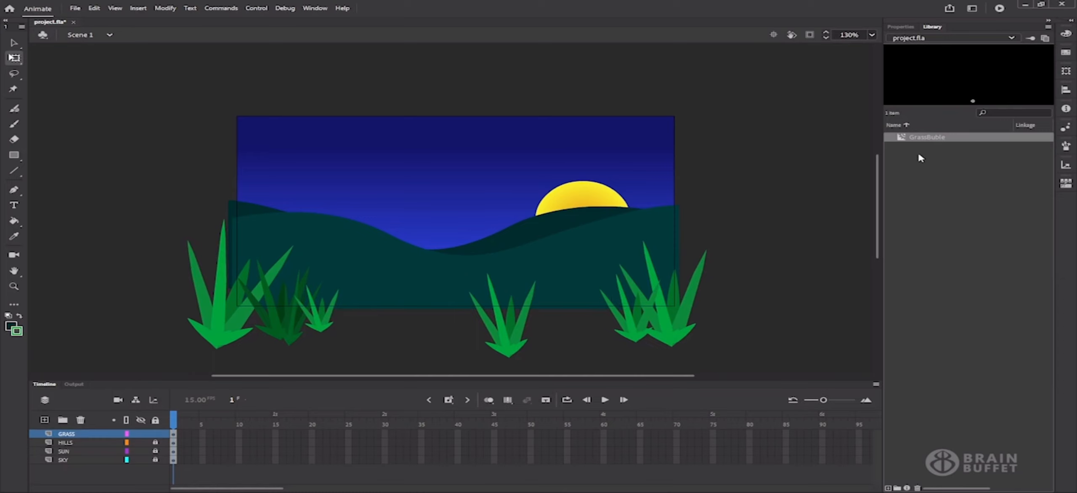
Check the properties of the right cluster and the middle clump, then return to the Library
click(899, 26)
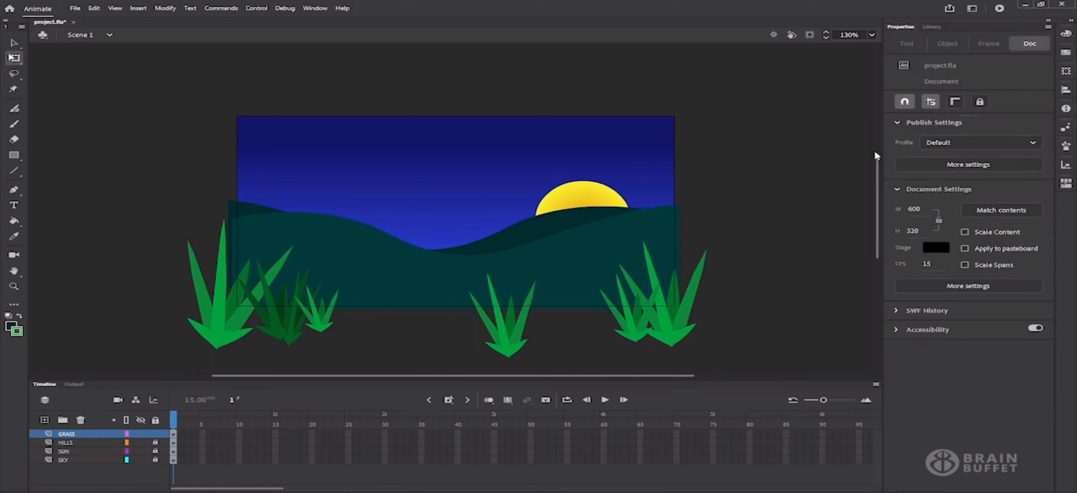
click(651, 324)
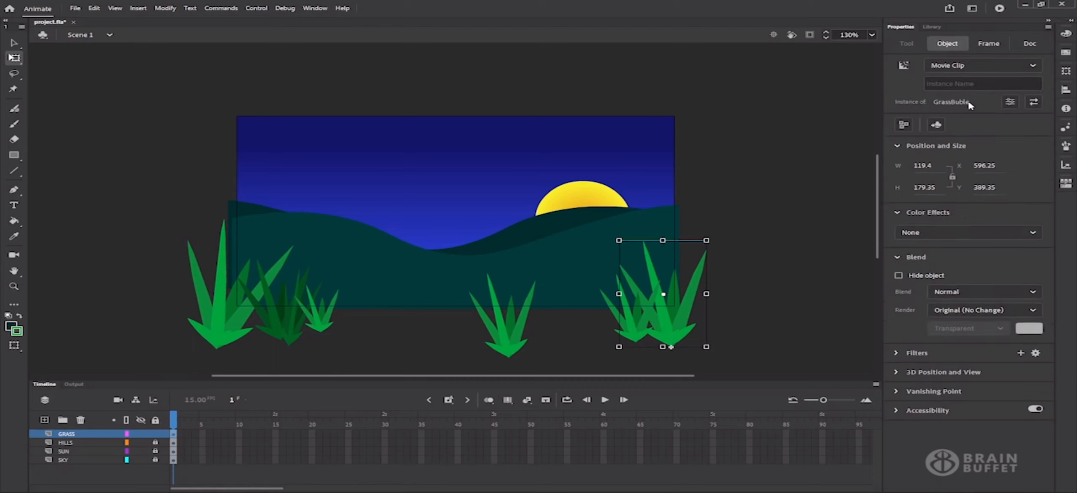
click(526, 326)
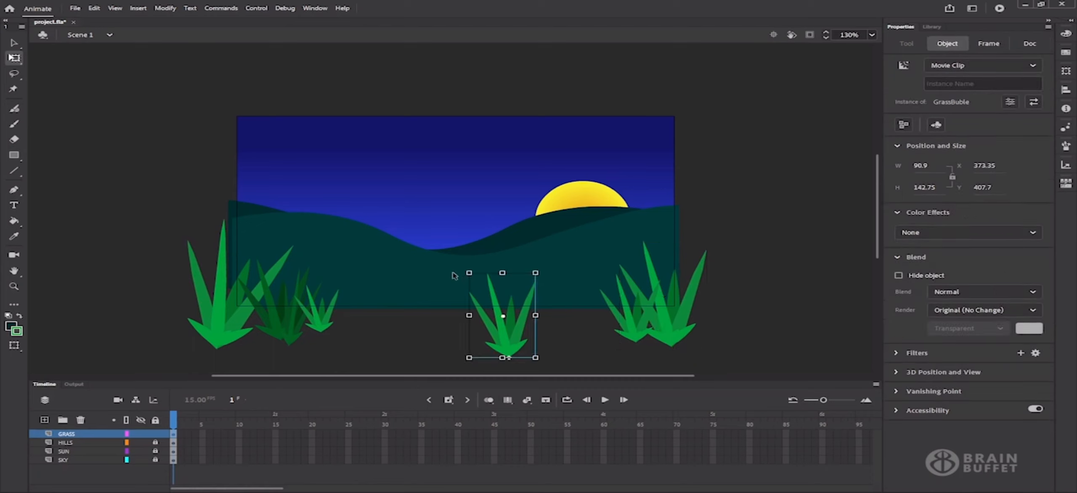
click(933, 27)
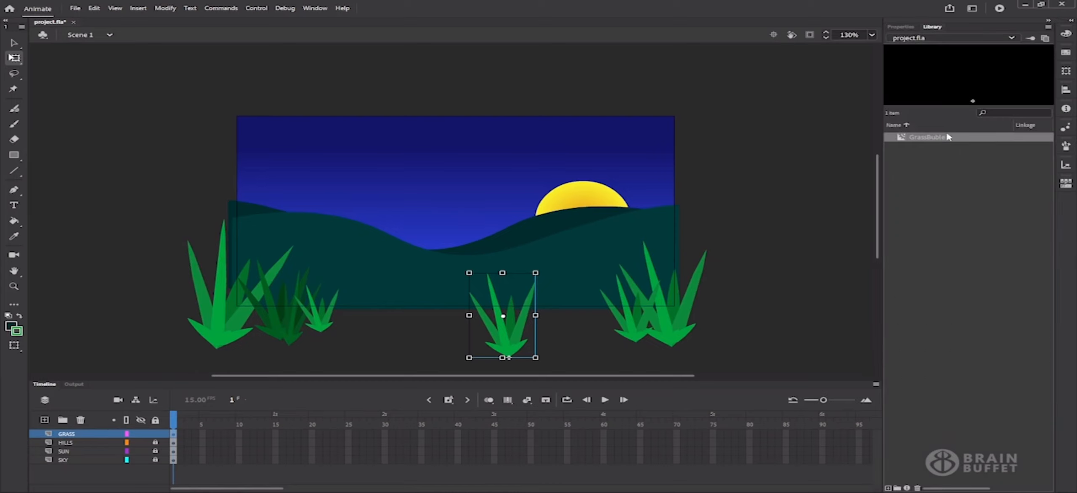
click(787, 243)
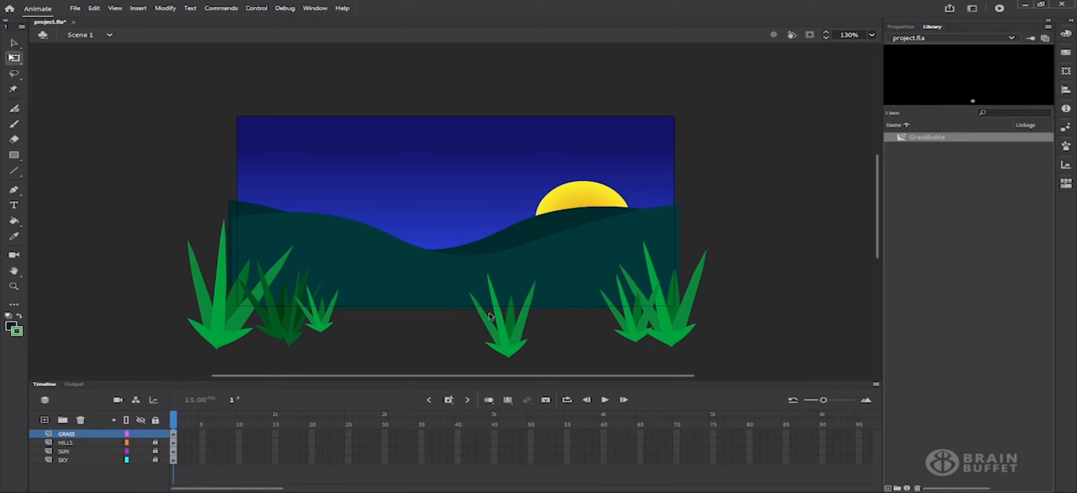
double_click(632, 318)
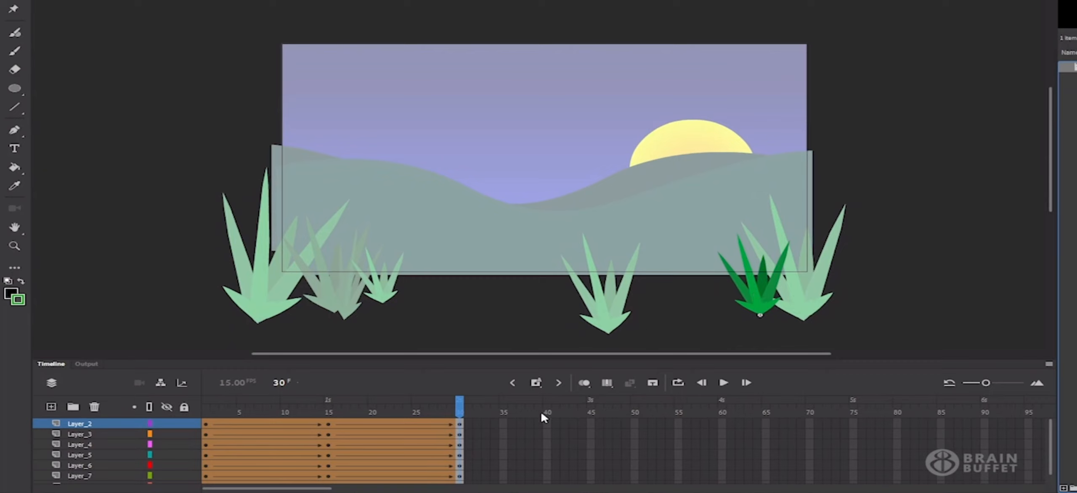
click(51, 407)
click(205, 406)
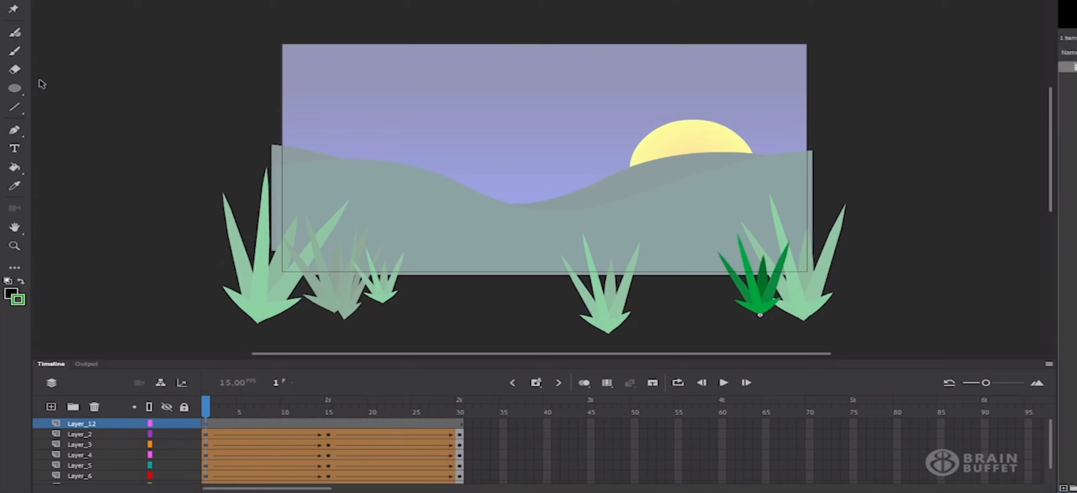
click(14, 51)
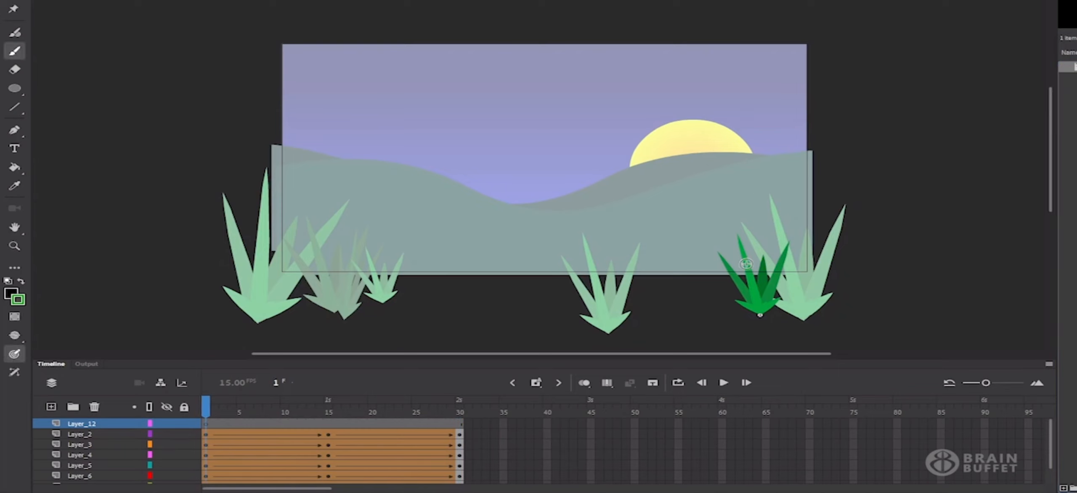
mouse_move(749, 263)
mouse_down()
mouse_move(752, 244)
mouse_move(698, 210)
mouse_move(706, 201)
mouse_up()
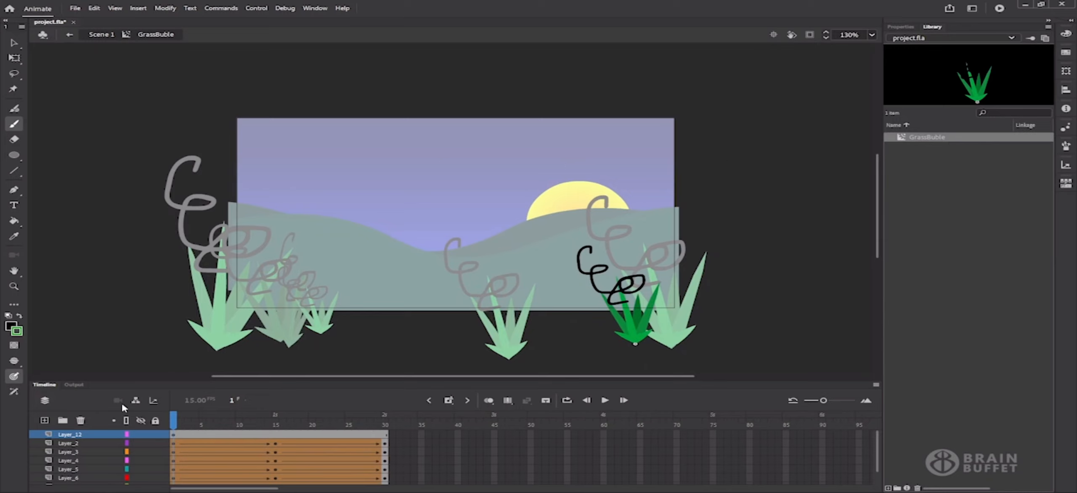
click(84, 435)
key(Delete)
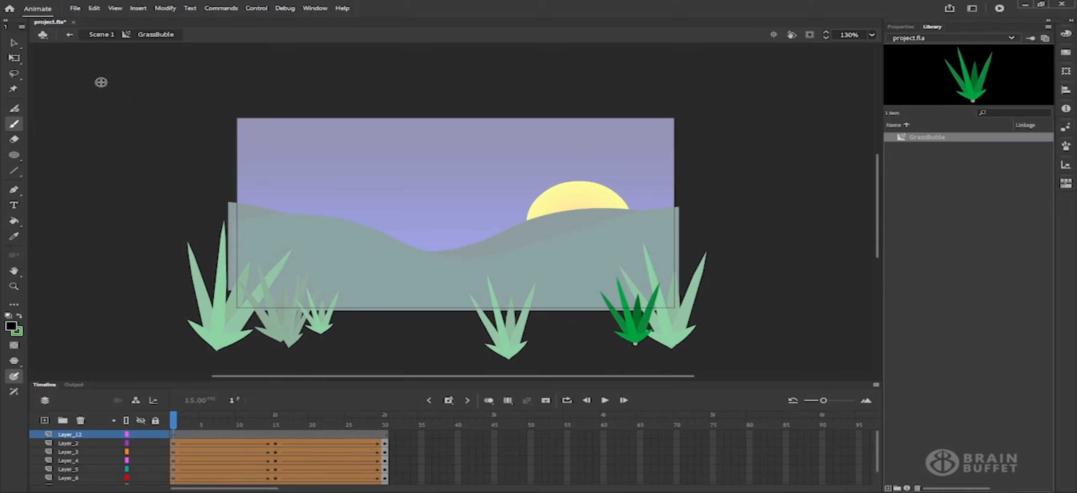
click(14, 42)
key(q)
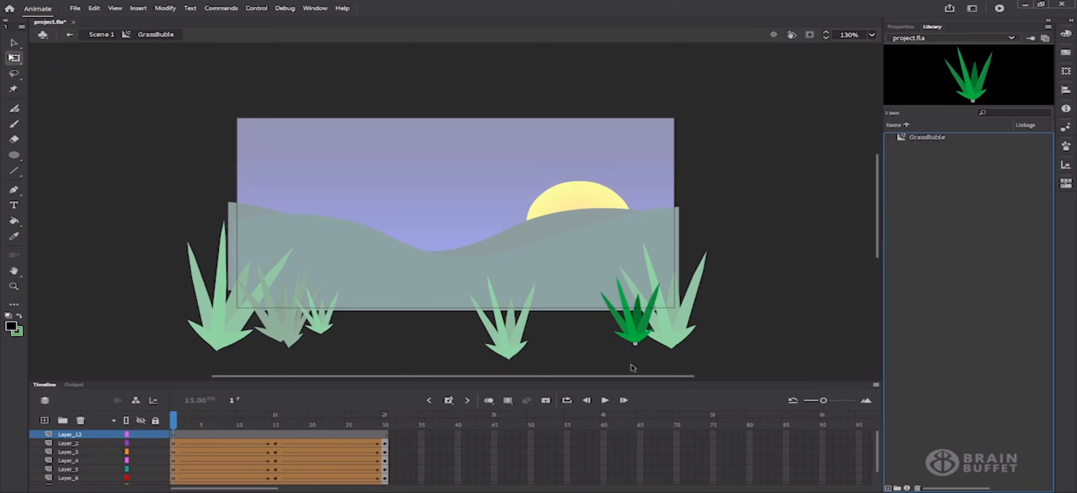
click(81, 421)
click(77, 35)
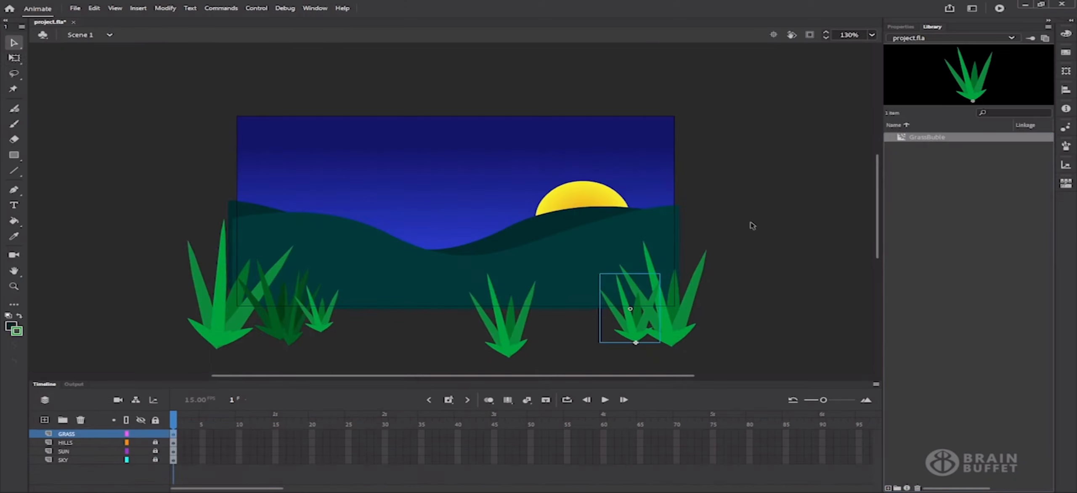
Run Test Movie to play the night landscape as a SWF preview
click(1005, 10)
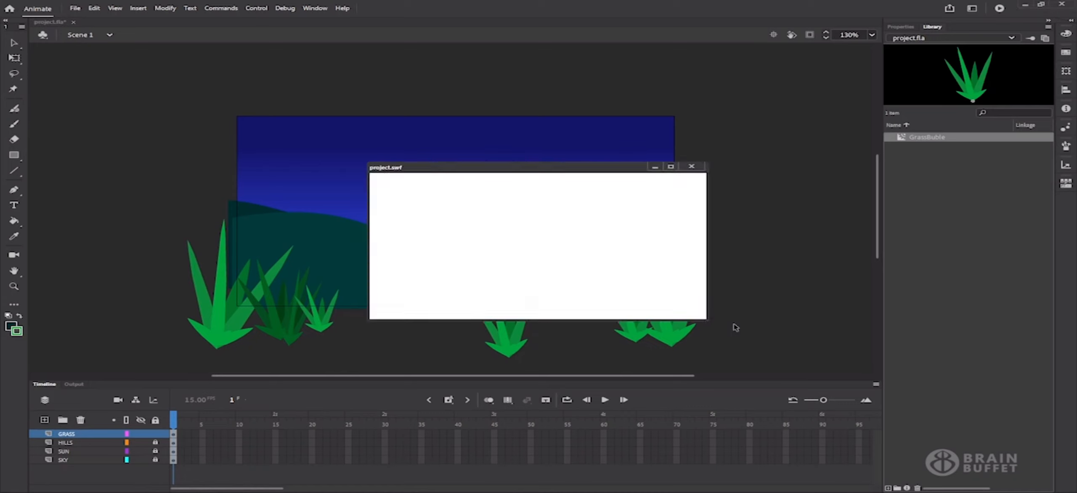
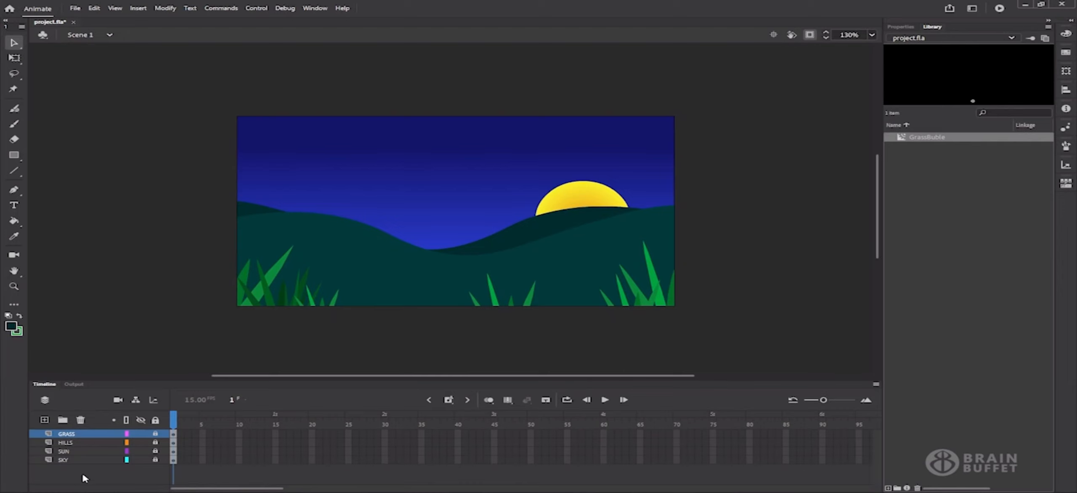
Unlock the SUN layer and show the 130 × 130 yellow sun's properties
click(94, 452)
click(154, 452)
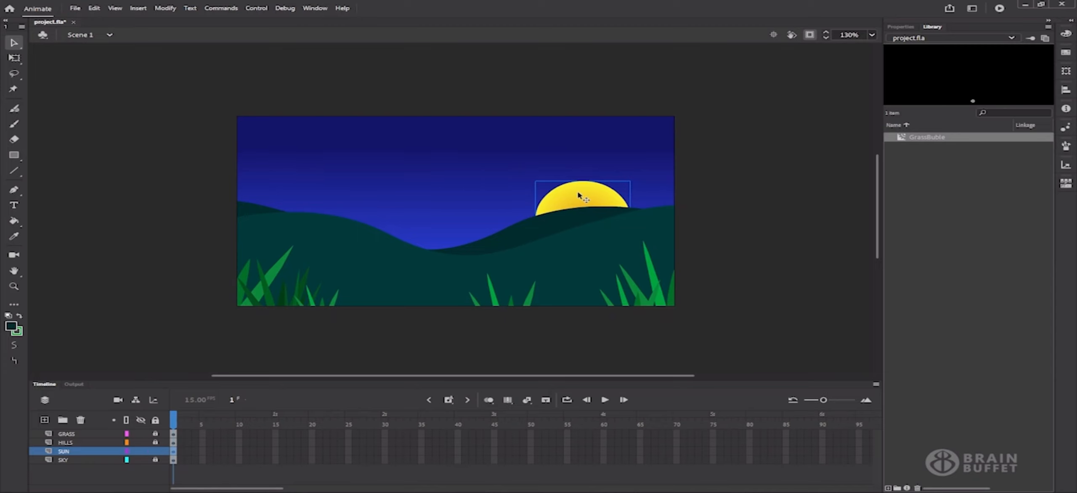
click(900, 27)
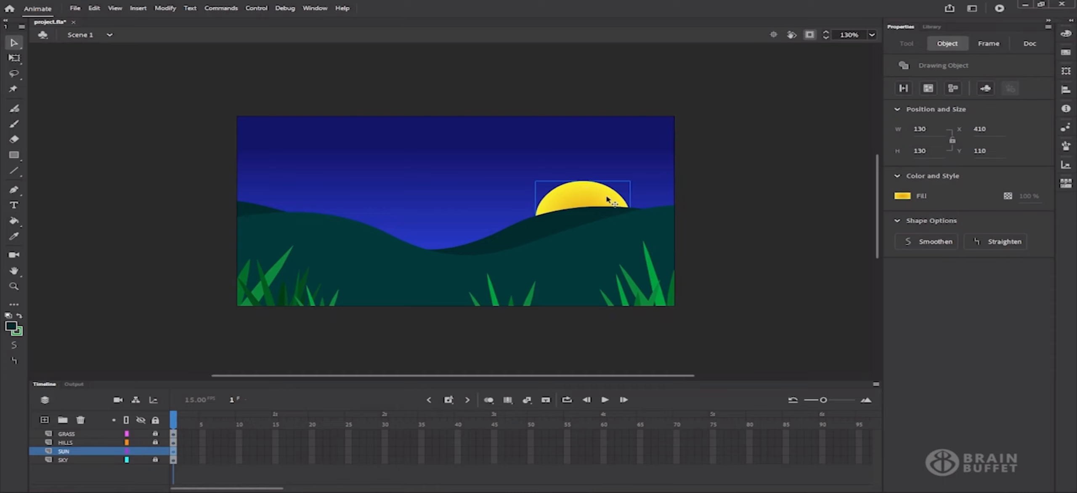
Convert the sun into a centre-registered Movie Clip symbol named 'Sun' and preview it in the Library
click(166, 8)
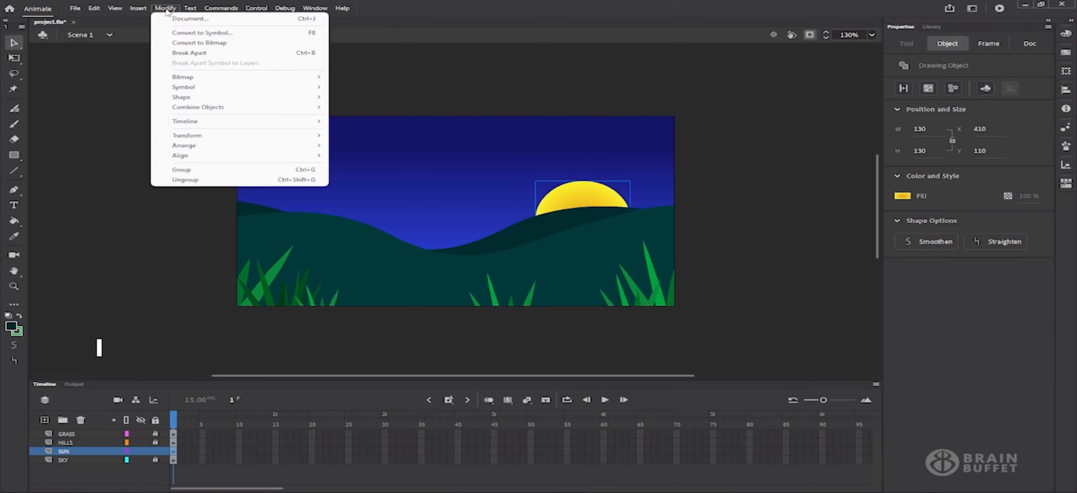
click(235, 33)
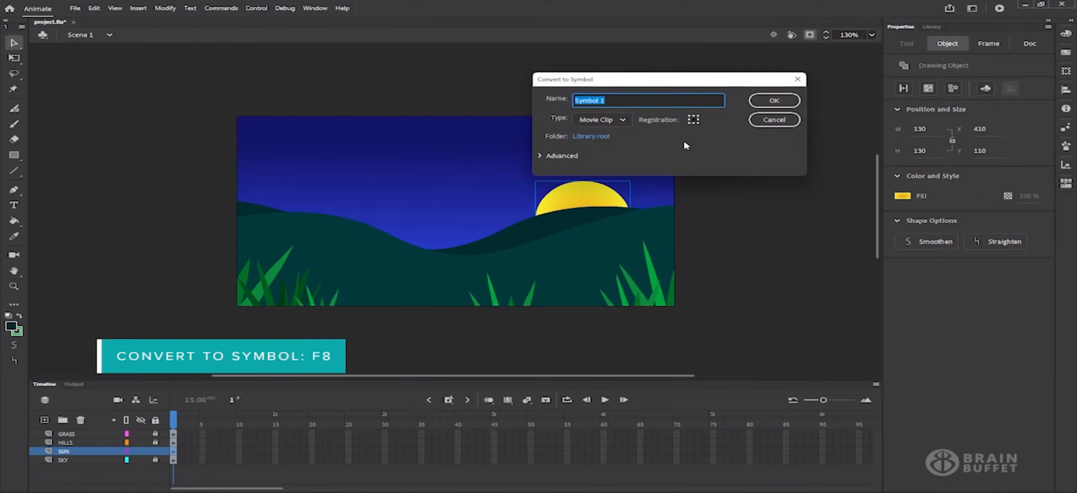
click(693, 119)
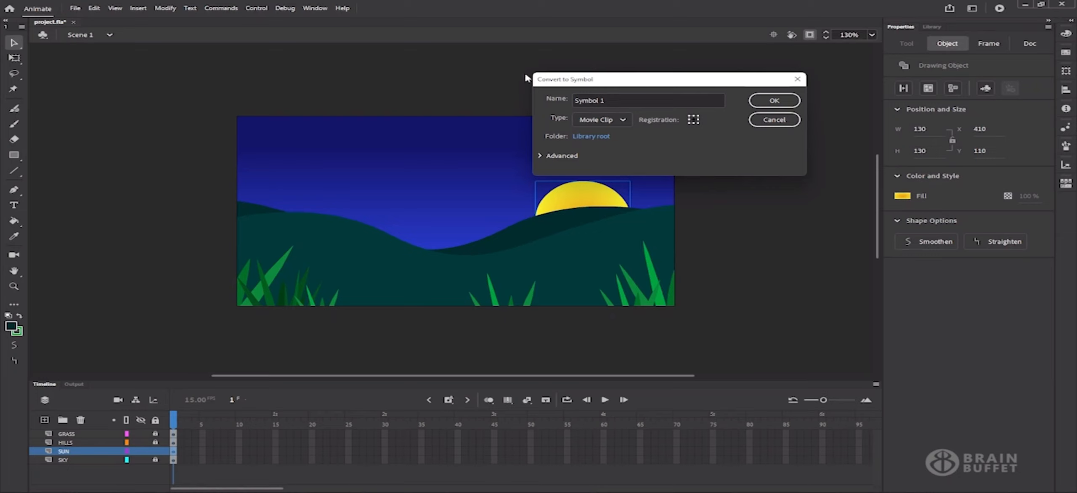
click(631, 97)
text(Sun)
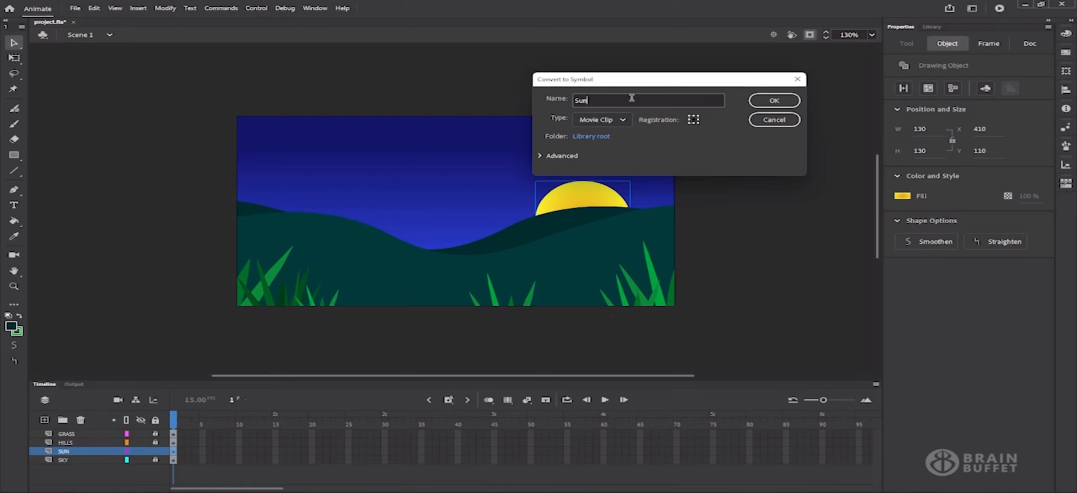
click(774, 101)
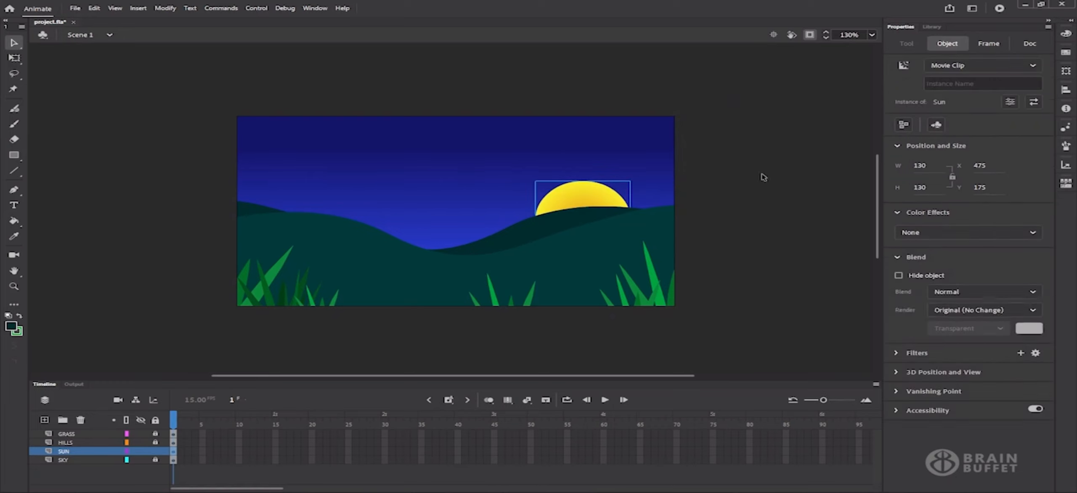
click(934, 26)
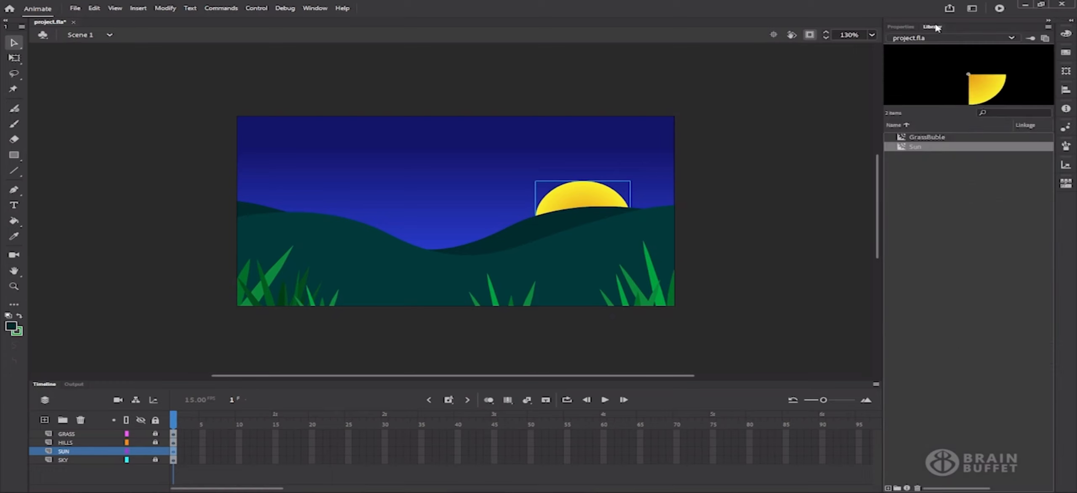
click(928, 148)
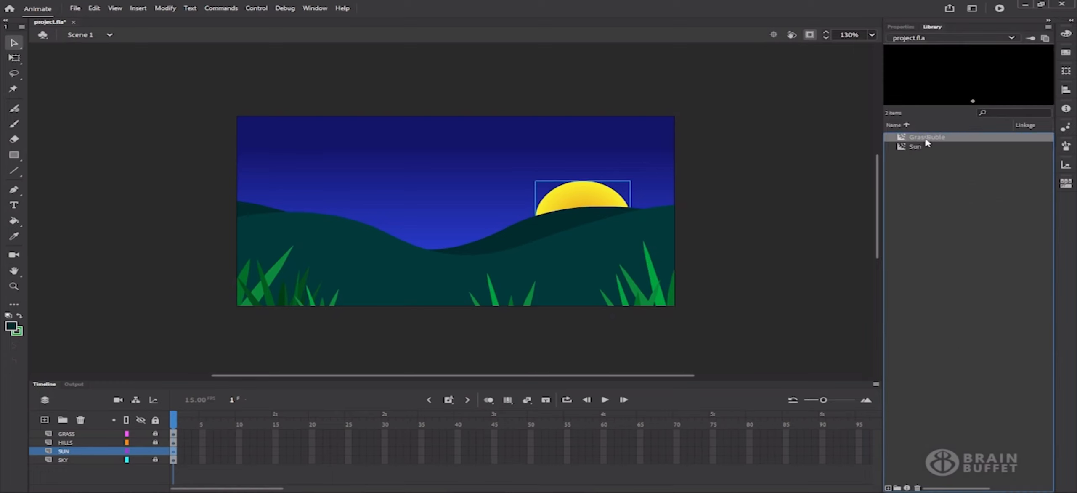
Show content outside the stage and preview the Sun and GrassBuble library symbols
click(809, 35)
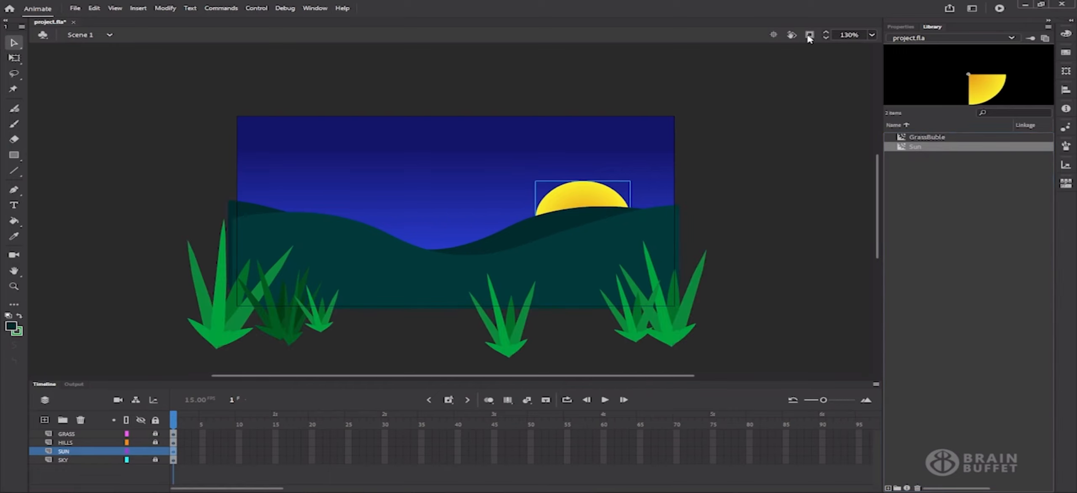
click(922, 139)
click(921, 146)
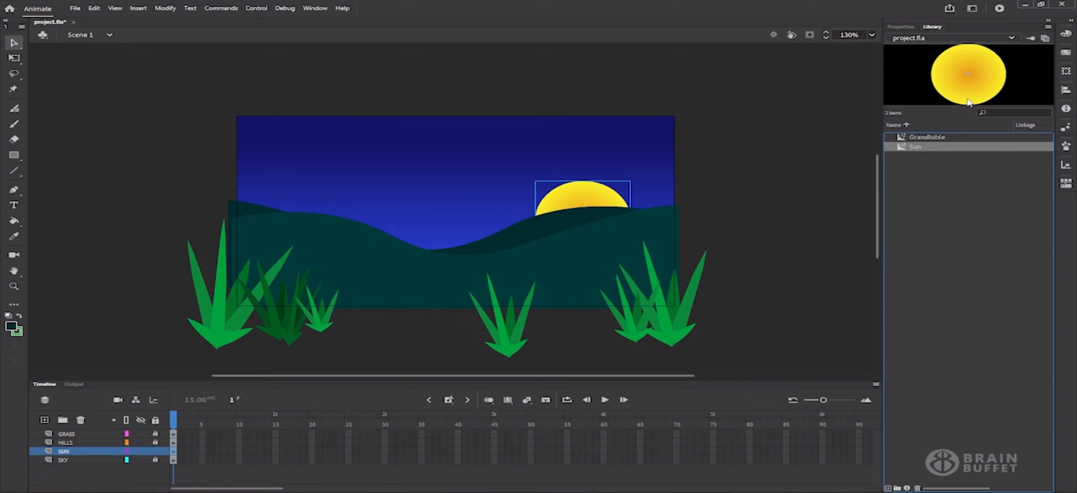
click(934, 138)
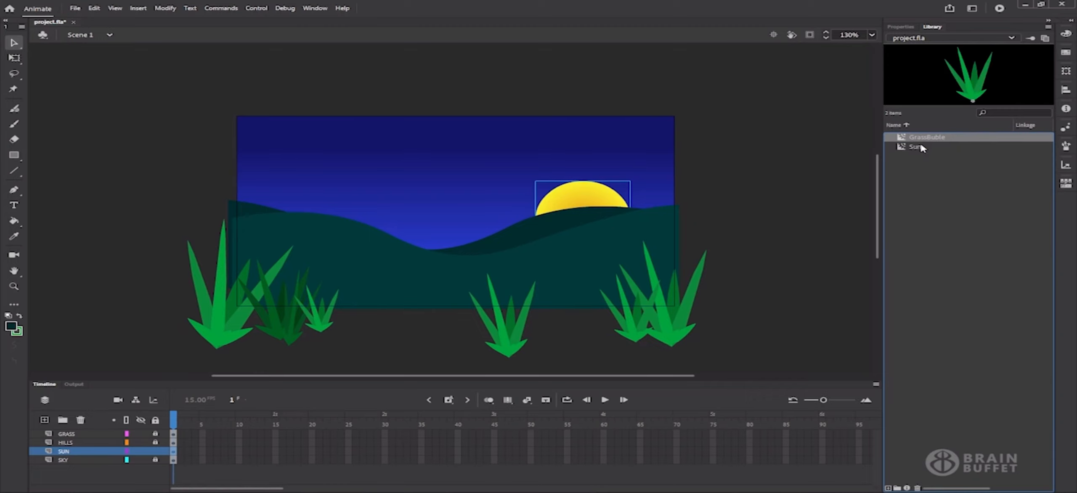
click(921, 147)
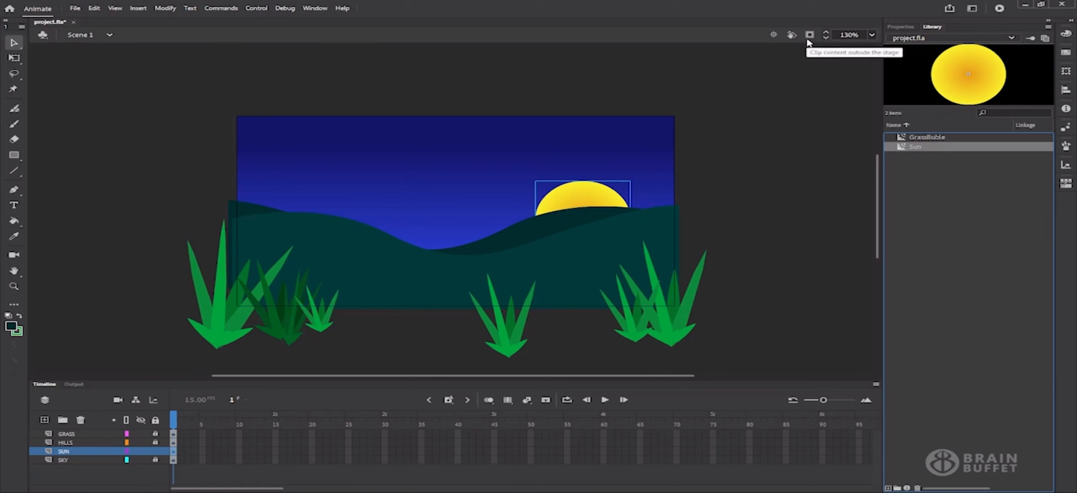
Drag the Sun instance up into the sky to X 267, Y 110, above the hills
click(907, 28)
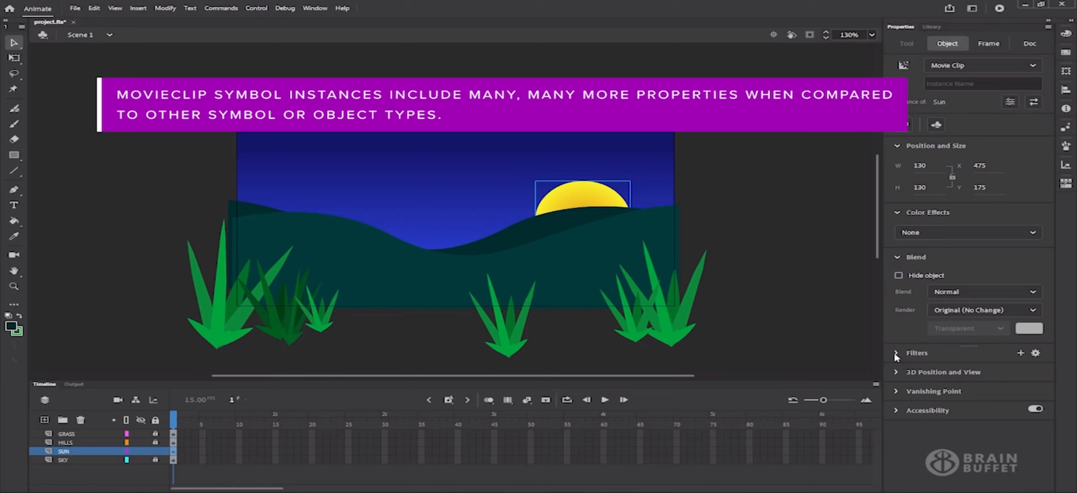
click(898, 372)
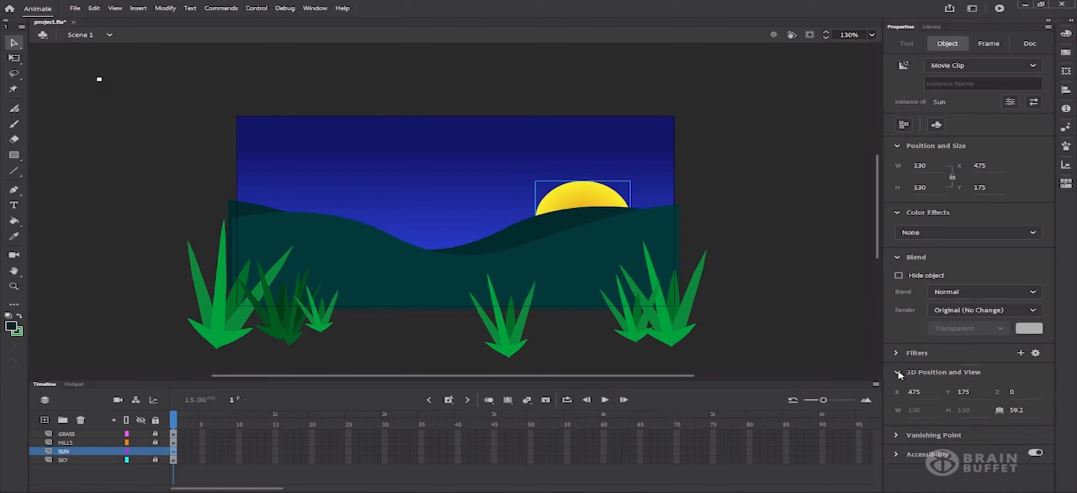
click(897, 373)
click(897, 352)
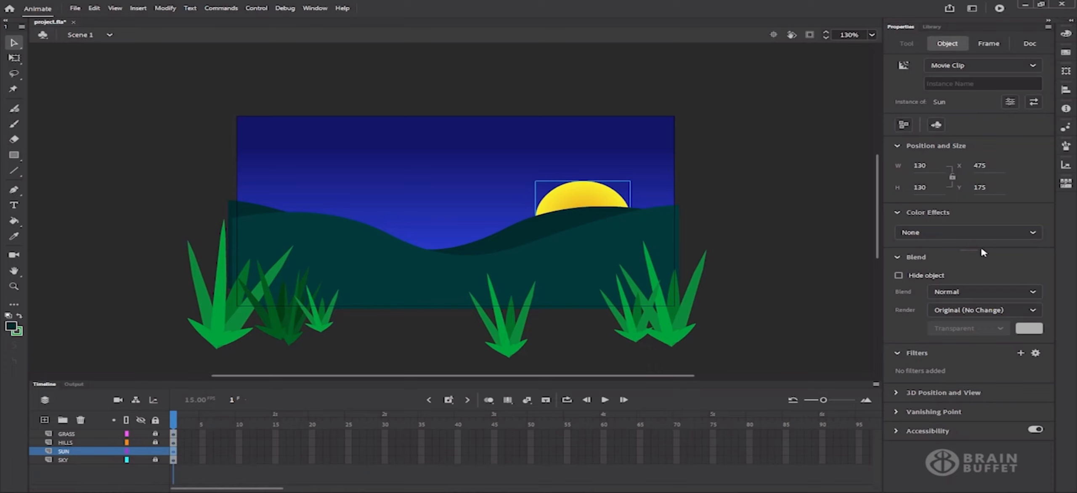
drag(594, 205, 447, 171)
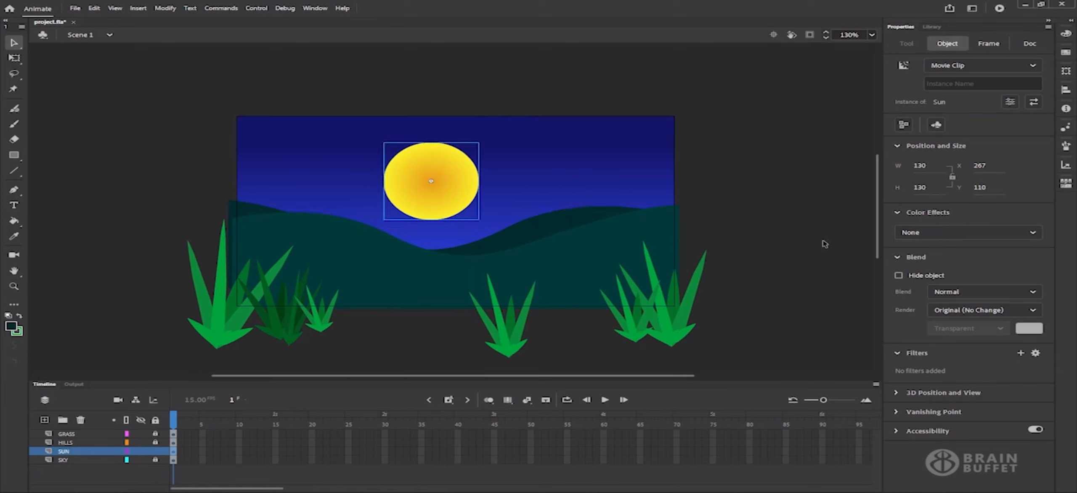
click(898, 213)
click(897, 232)
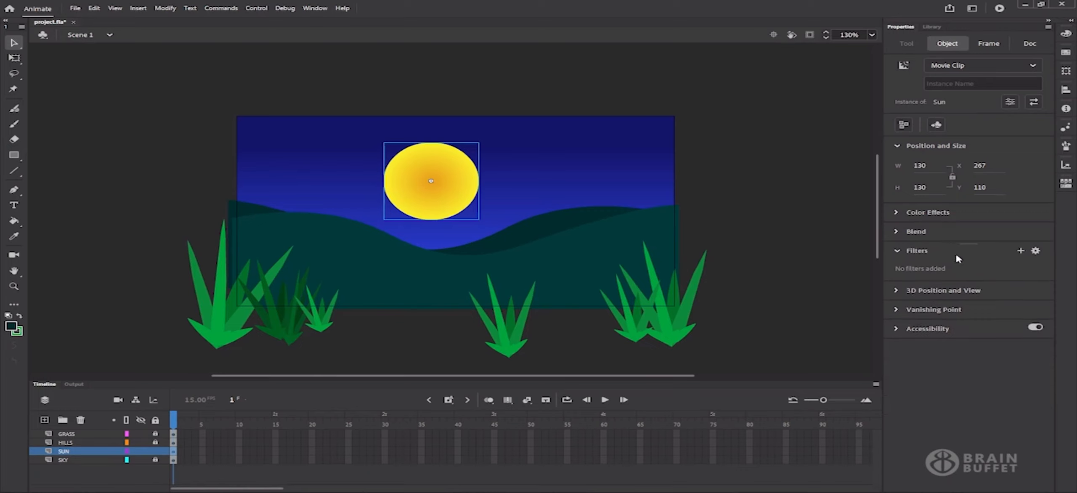
click(1020, 251)
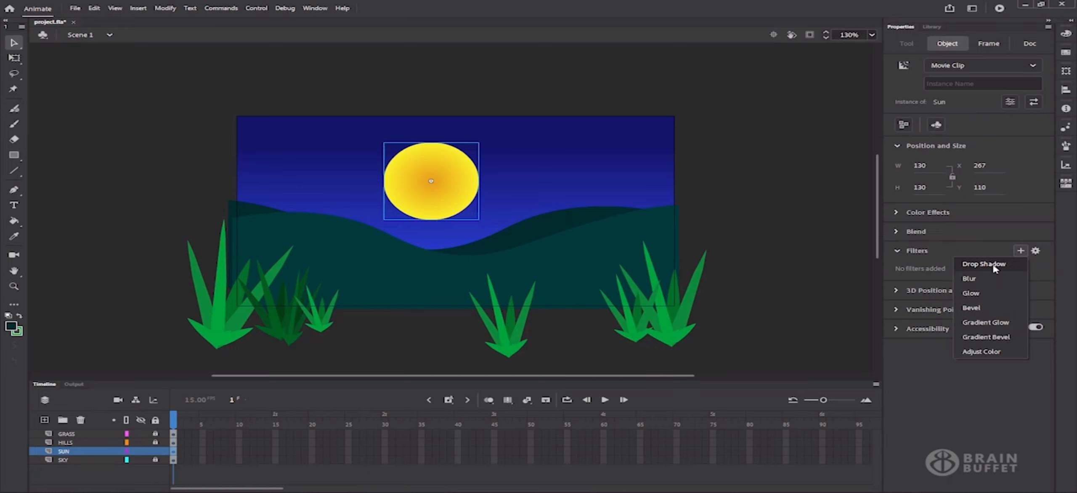
Add a Glow filter to the sun with blur 255 and 85% strength, Inner glow and Knockout off
click(993, 296)
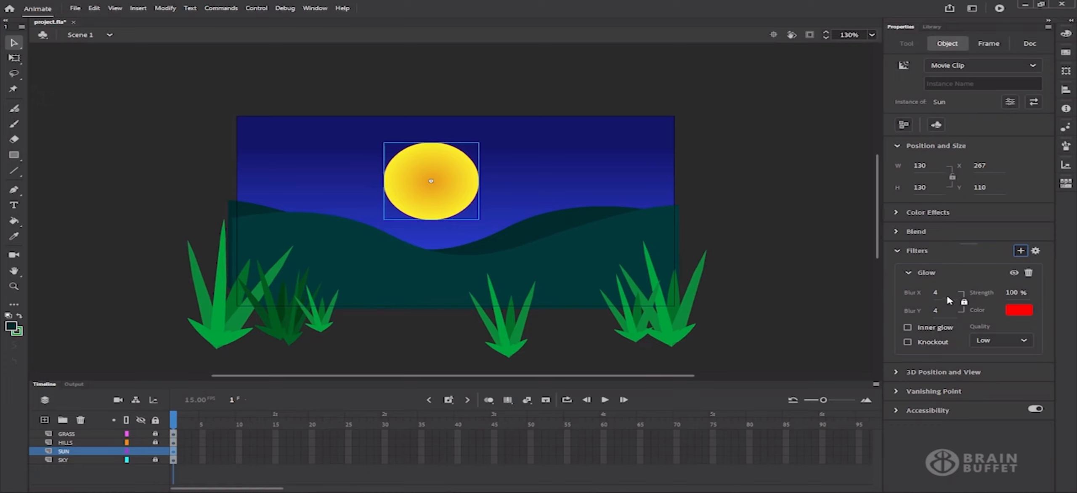
drag(936, 292, 967, 289)
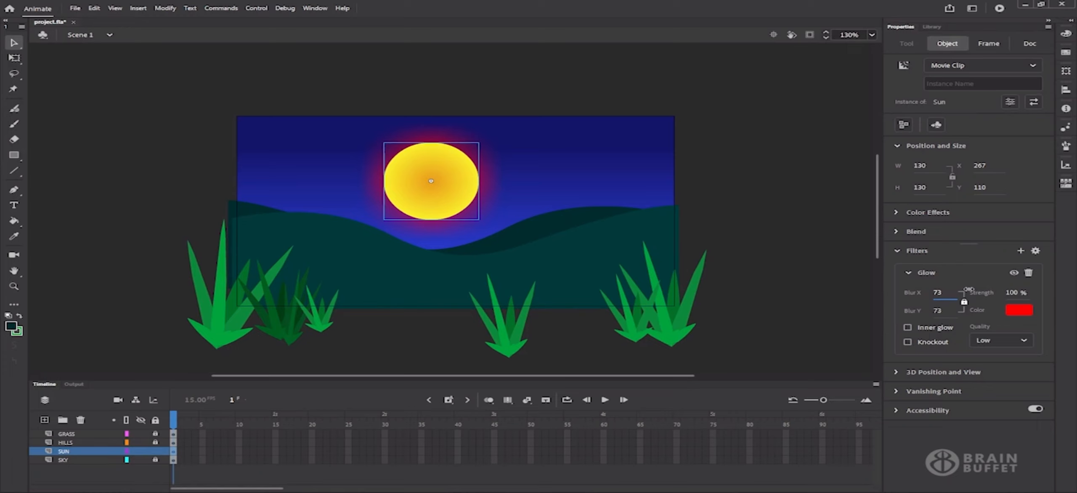
drag(968, 289, 1011, 287)
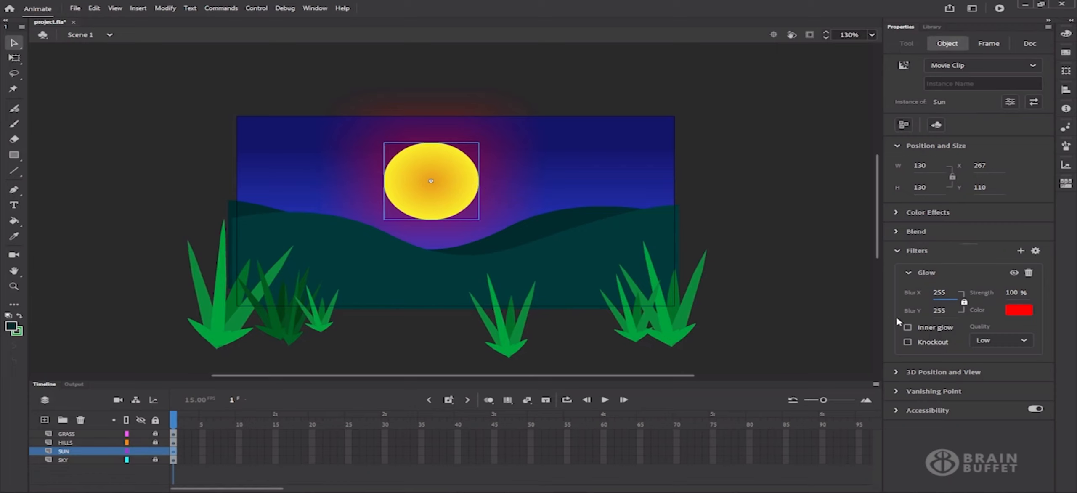
click(907, 327)
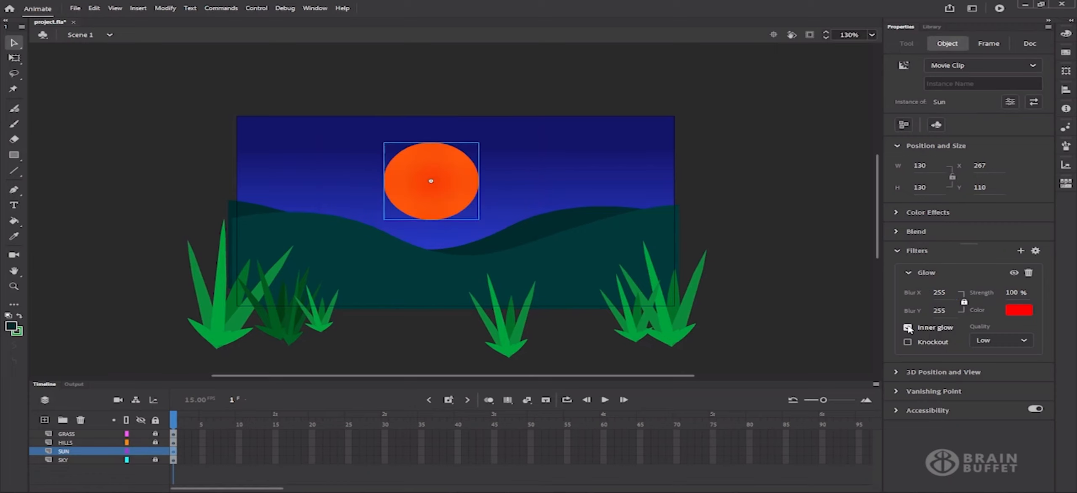
click(908, 328)
click(908, 342)
click(908, 342)
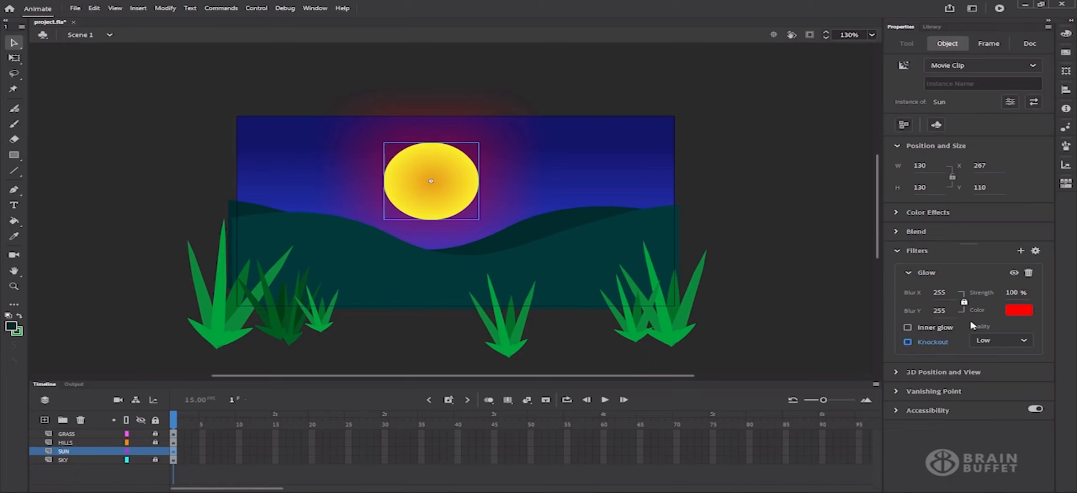
mouse_move(1015, 296)
mouse_down()
mouse_move(1005, 294)
mouse_move(1038, 293)
mouse_move(1011, 298)
mouse_up()
Change the glow colour to the sun's yellow and raise its strength to 91%
click(1017, 311)
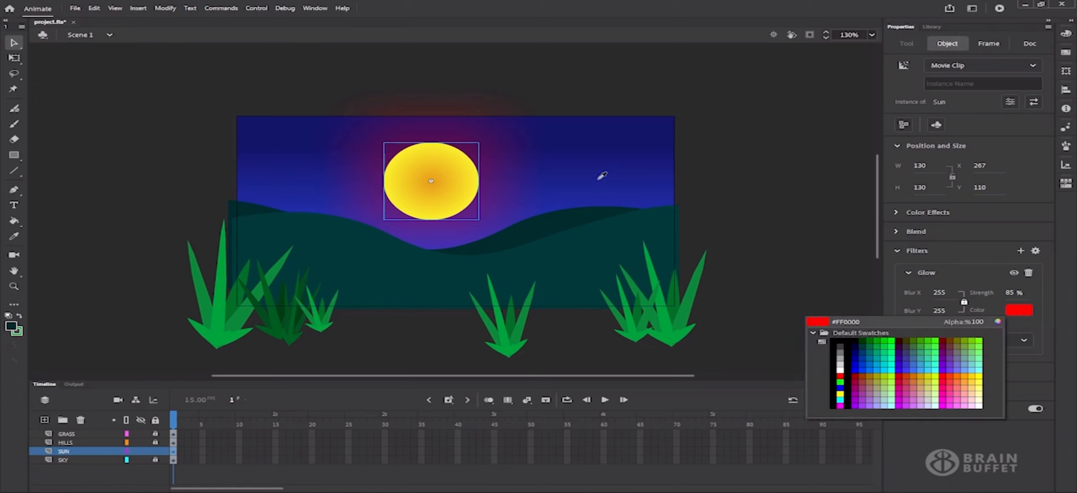
click(469, 192)
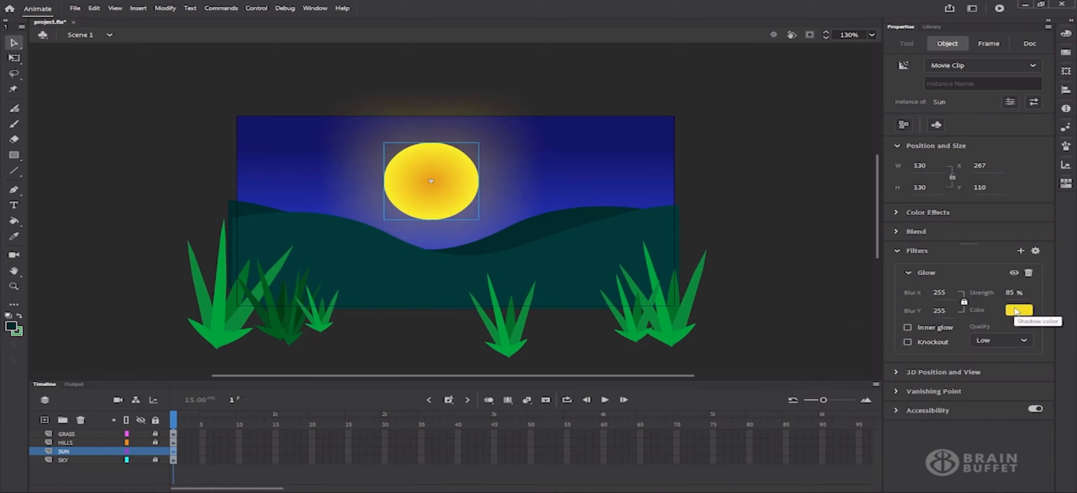
mouse_move(1017, 290)
mouse_down()
mouse_move(1039, 288)
mouse_move(1030, 308)
mouse_move(1021, 292)
mouse_up()
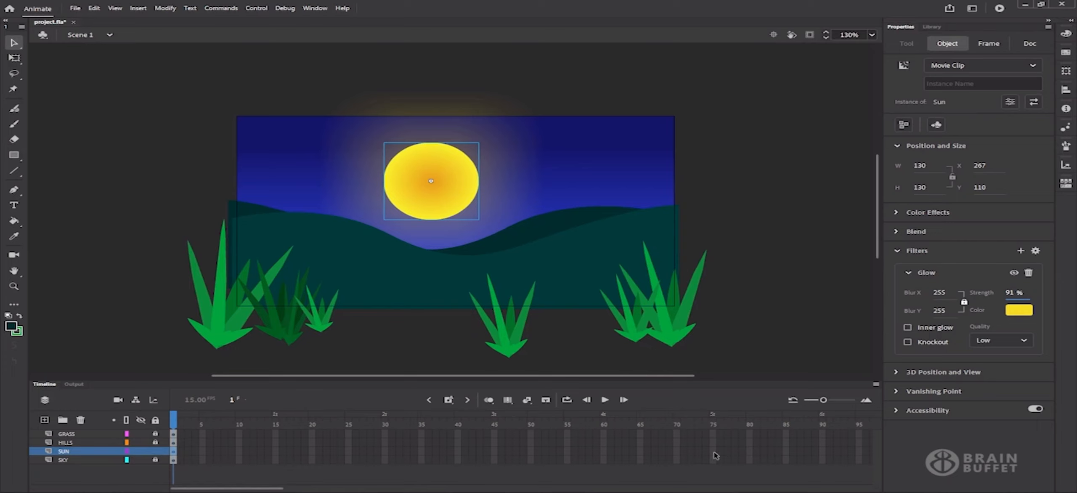
drag(714, 447, 718, 461)
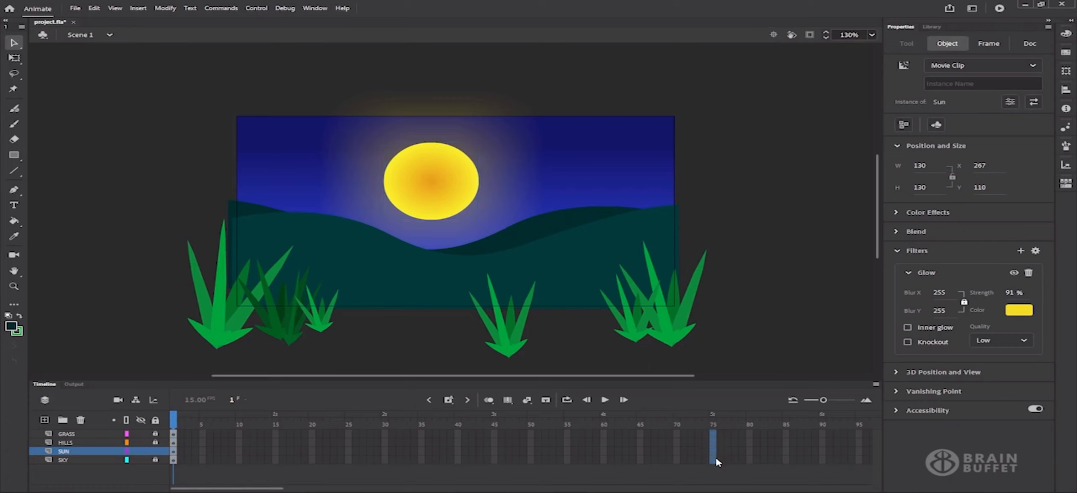
Extend all layers to frame 75 and rewind the playhead to frame 1
click(718, 461)
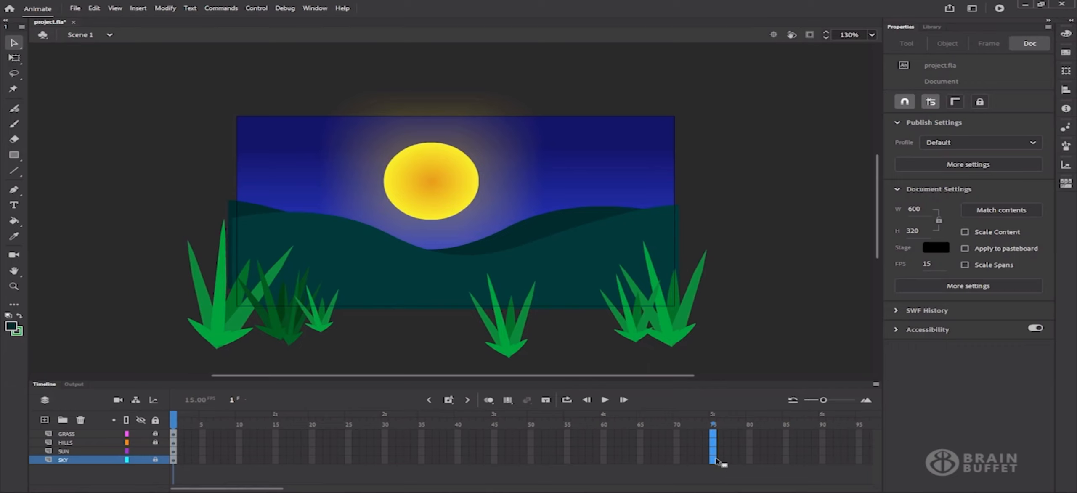
click(448, 401)
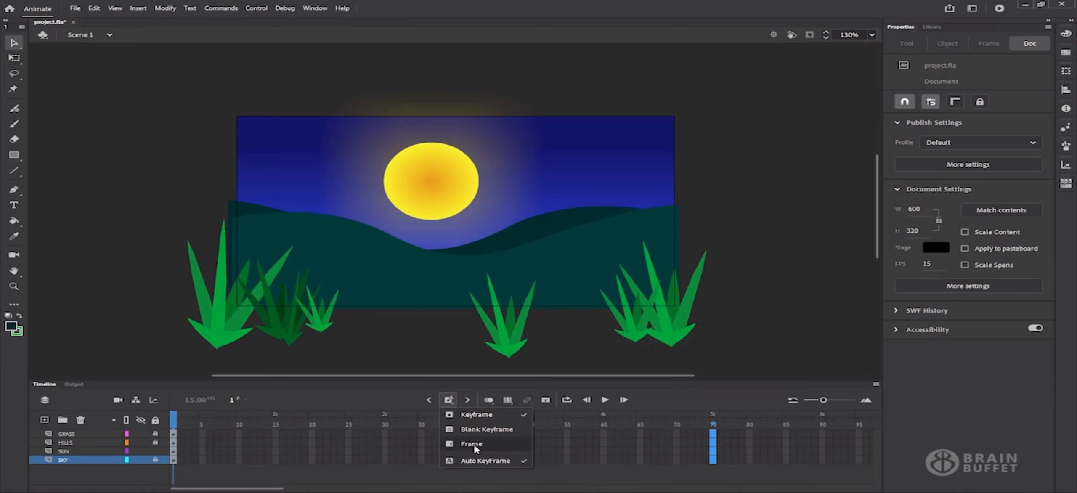
click(472, 444)
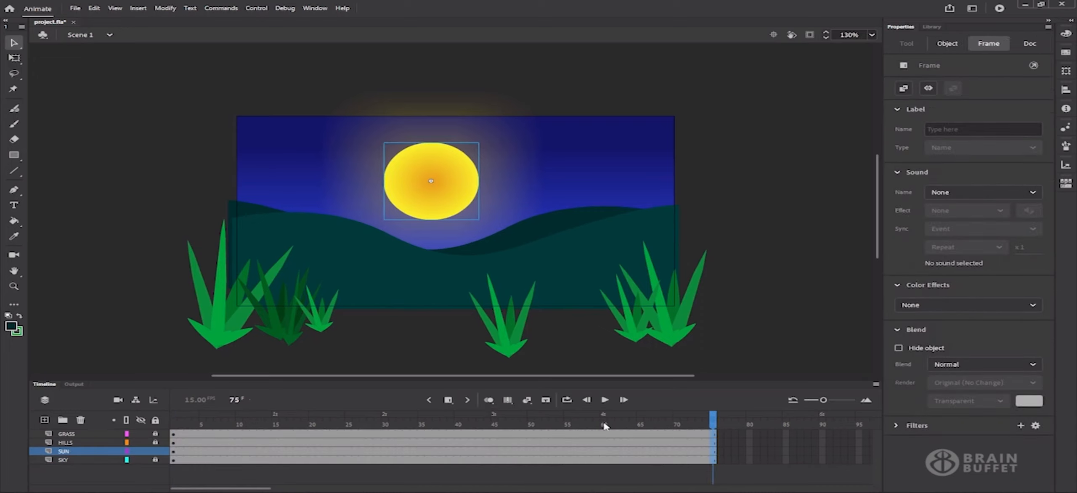
drag(589, 418, 495, 437)
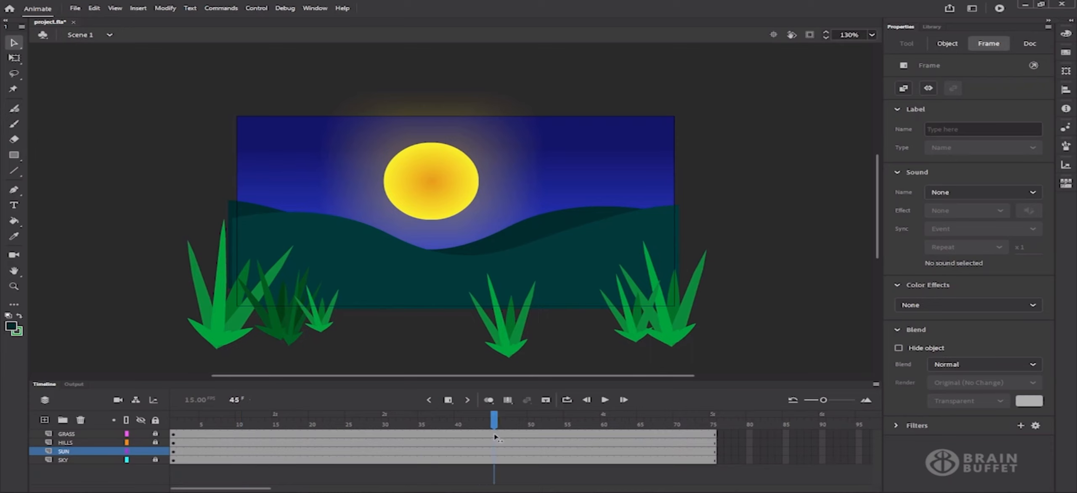
drag(352, 423, 159, 421)
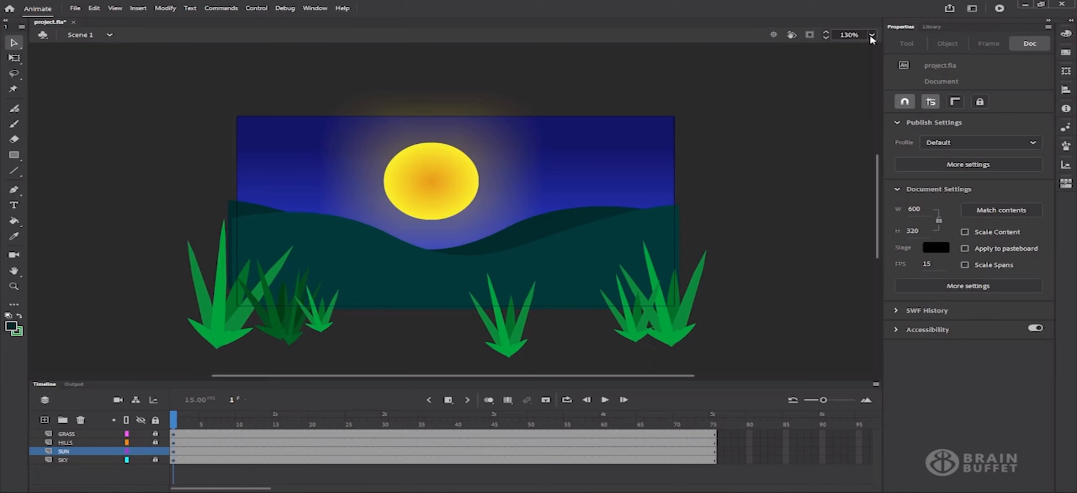
click(872, 36)
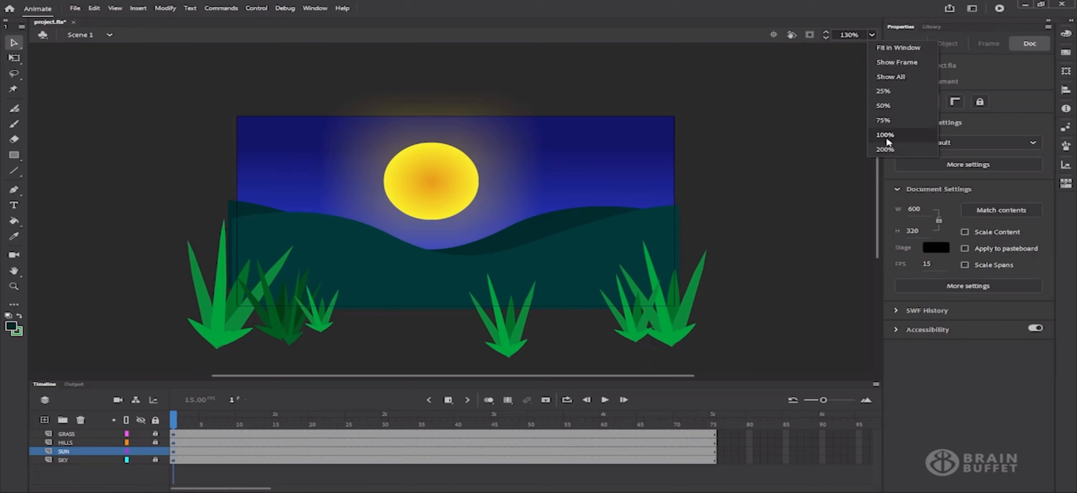
At 100% zoom, move the glowing sun to X 54, Y 378 beside the lower-left grass
click(885, 134)
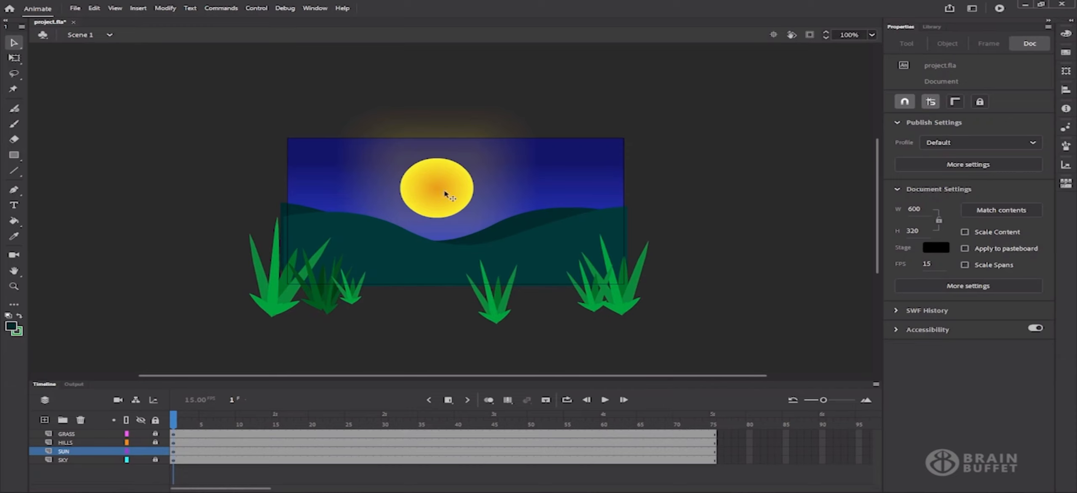
drag(446, 193, 327, 315)
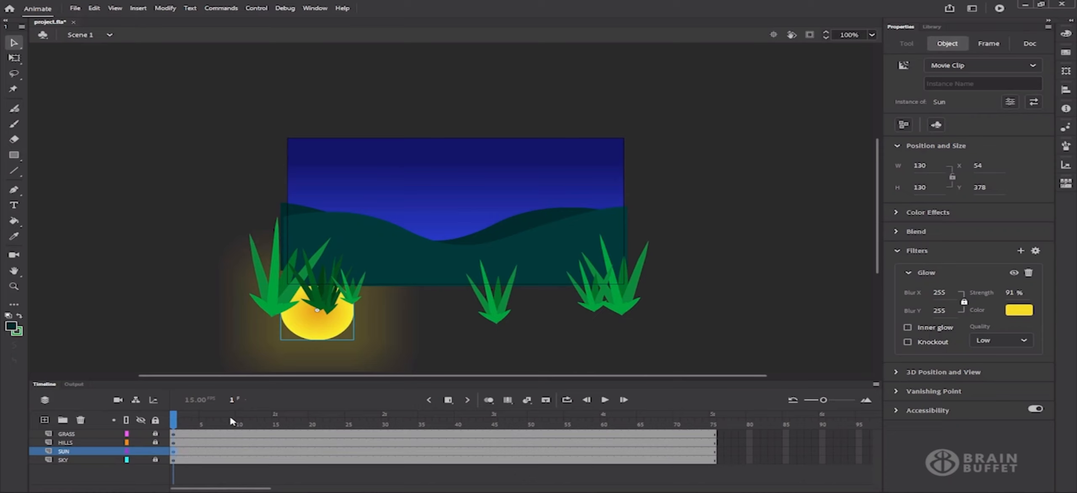
Create a motion tween on the SUN layer spanning frames 1–75
click(203, 423)
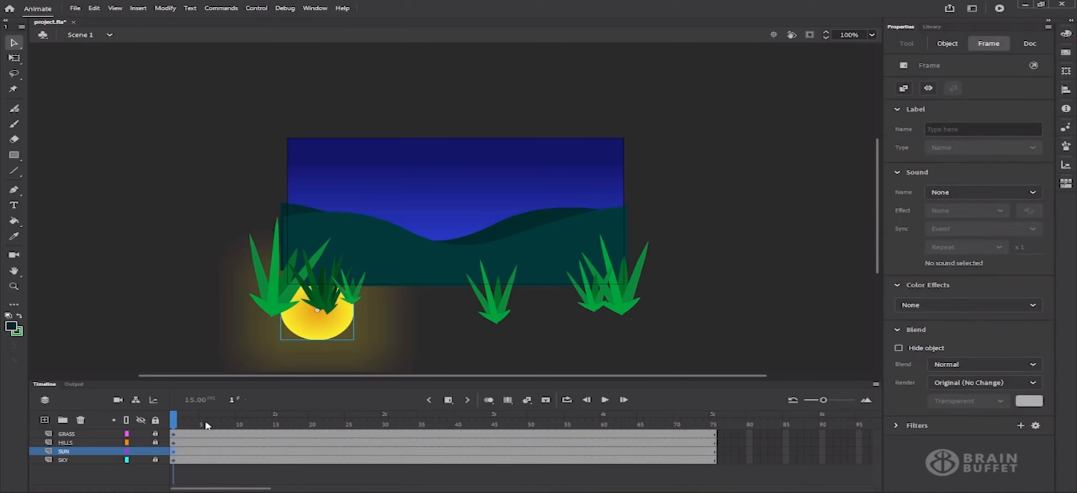
click(204, 451)
right_click(203, 451)
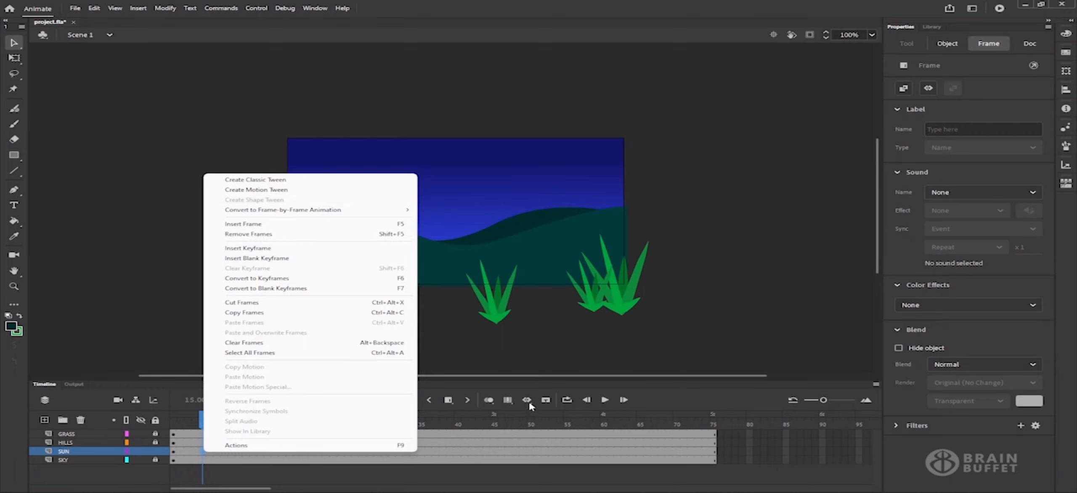
click(662, 394)
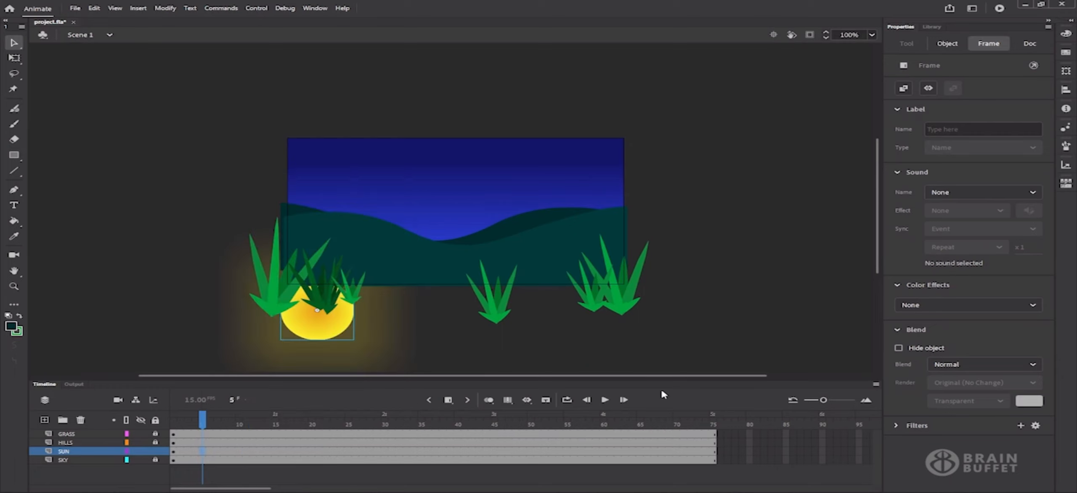
click(530, 404)
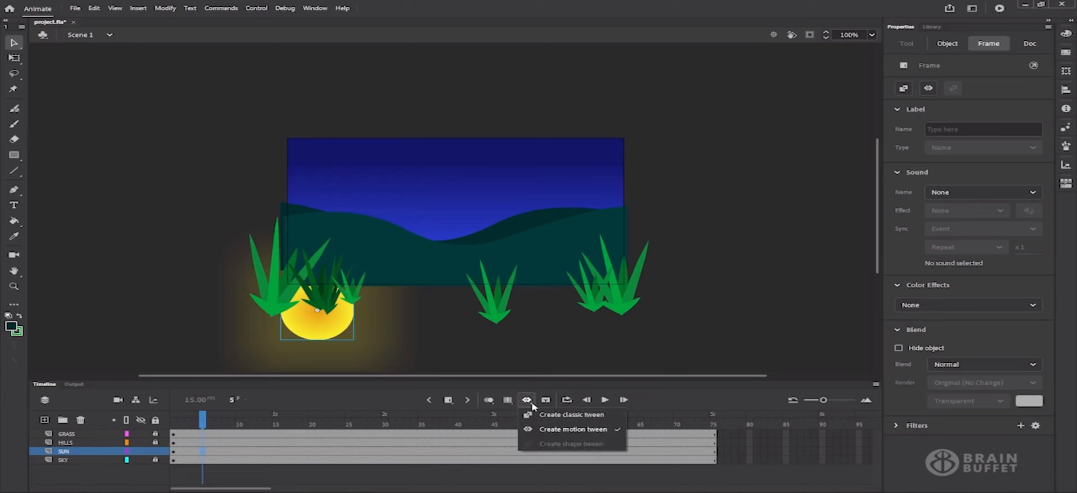
click(604, 432)
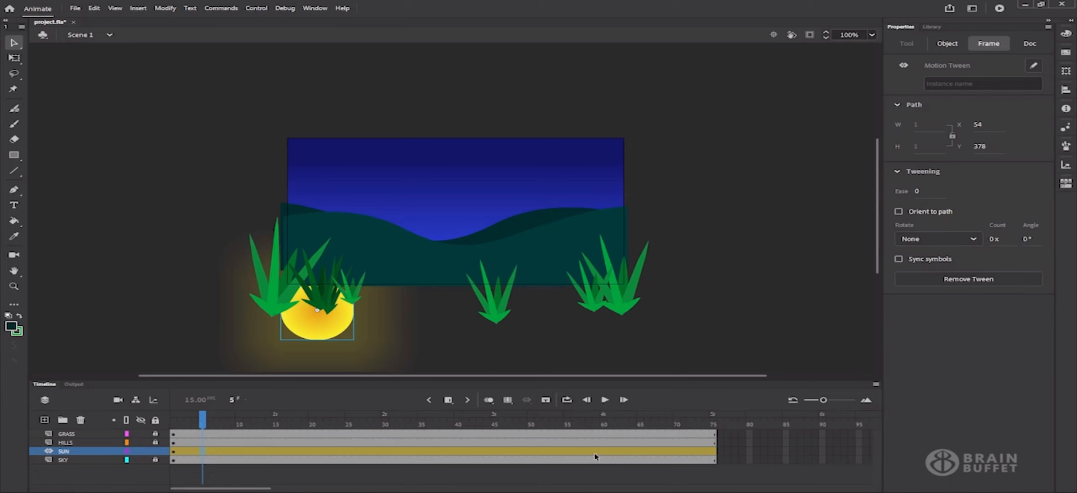
click(508, 399)
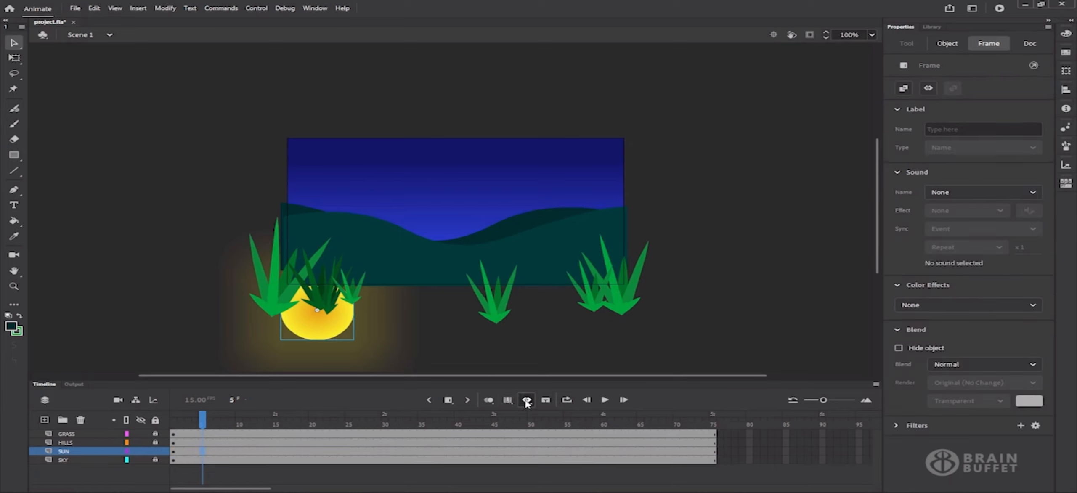
click(526, 401)
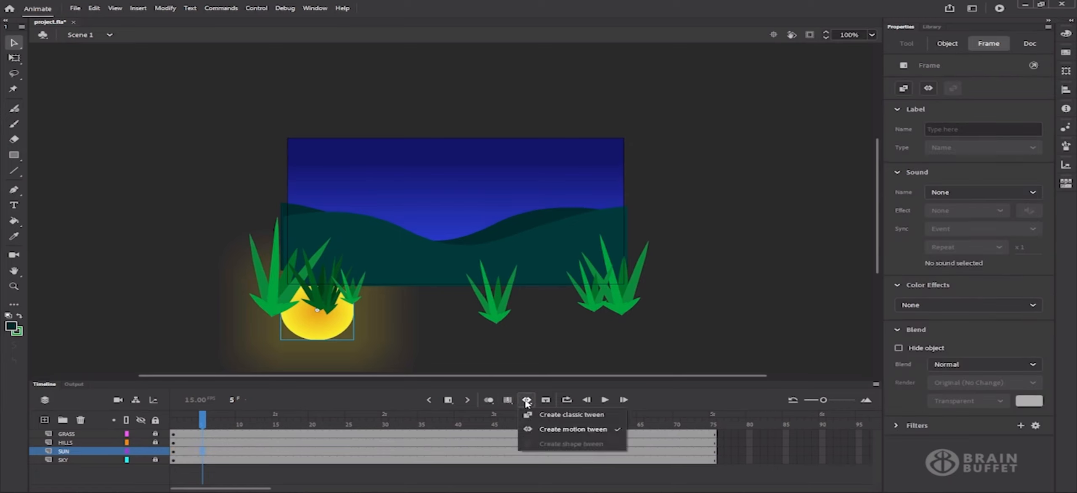
click(579, 430)
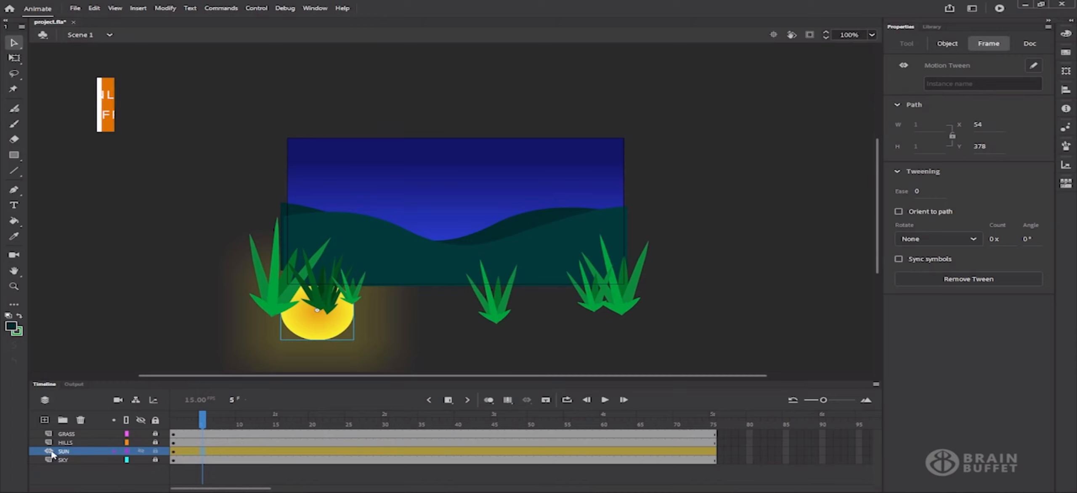
drag(201, 423, 603, 421)
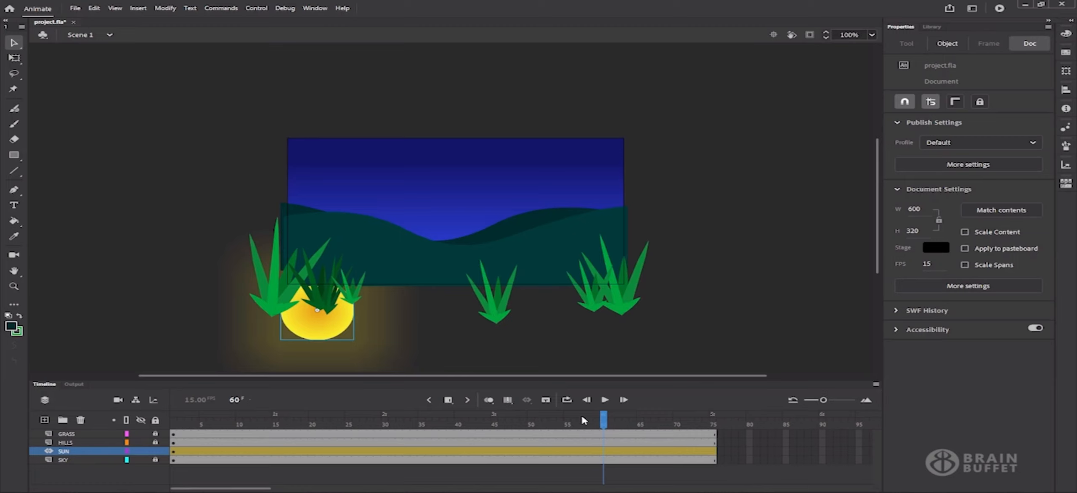
At frame 60, move the sun to the top right (X 500, Y 20) and play the rise
click(603, 421)
drag(321, 328, 579, 153)
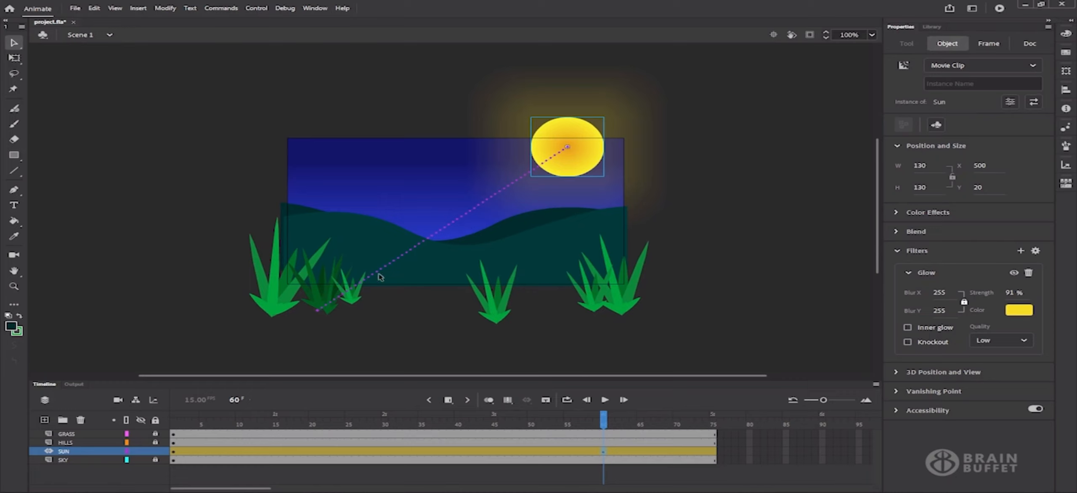
drag(604, 418, 95, 426)
key(Return)
click(607, 400)
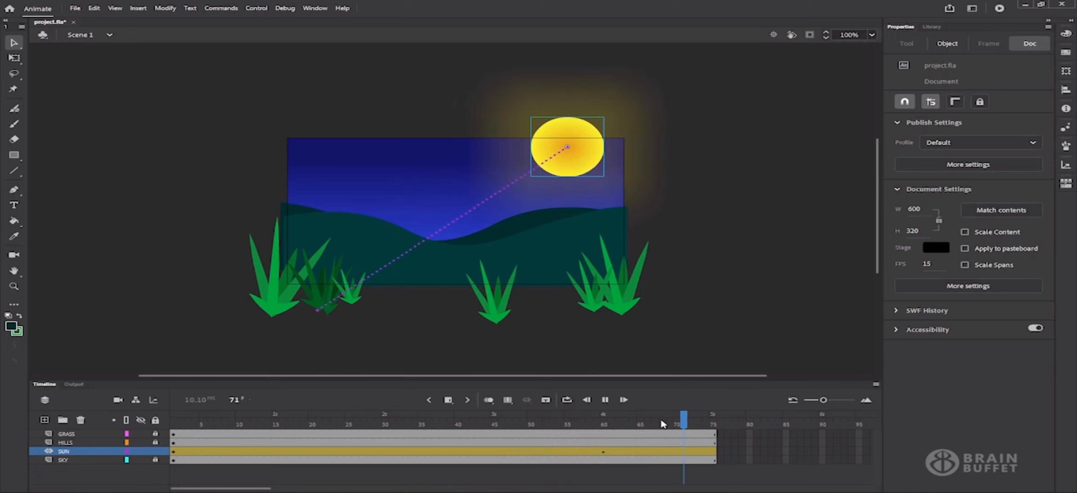
Set the sun tween's ease to 100 out, play it back, and enlarge the timeline panel
click(417, 456)
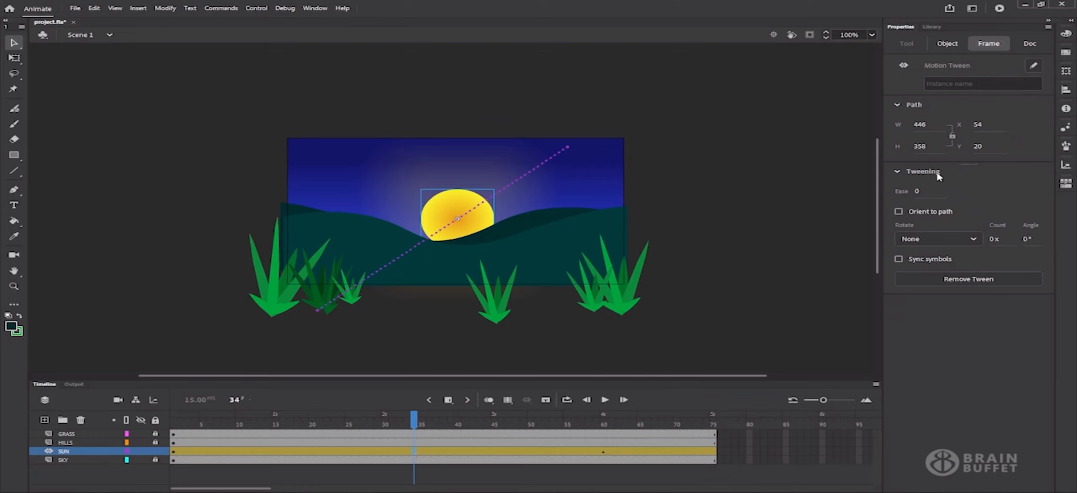
drag(957, 189, 745, 215)
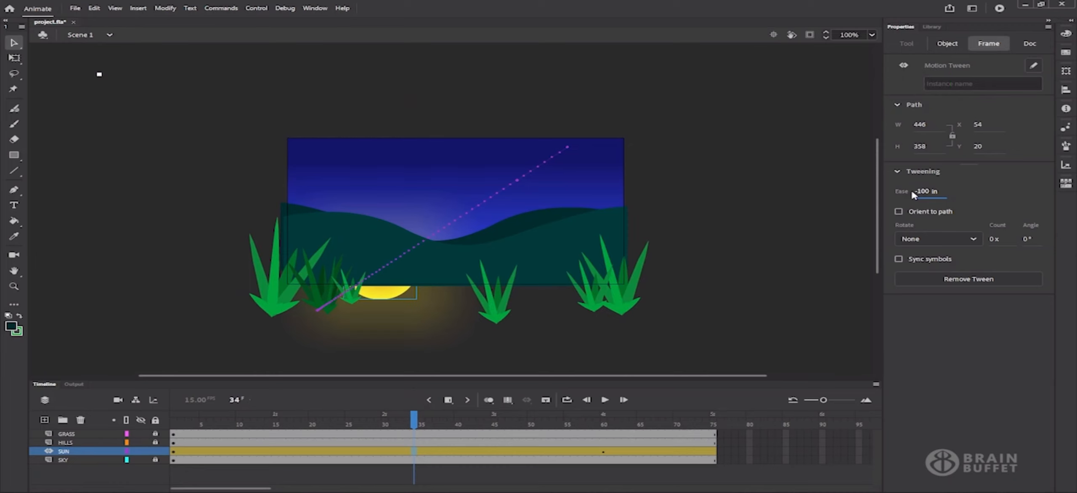
drag(919, 191, 1051, 179)
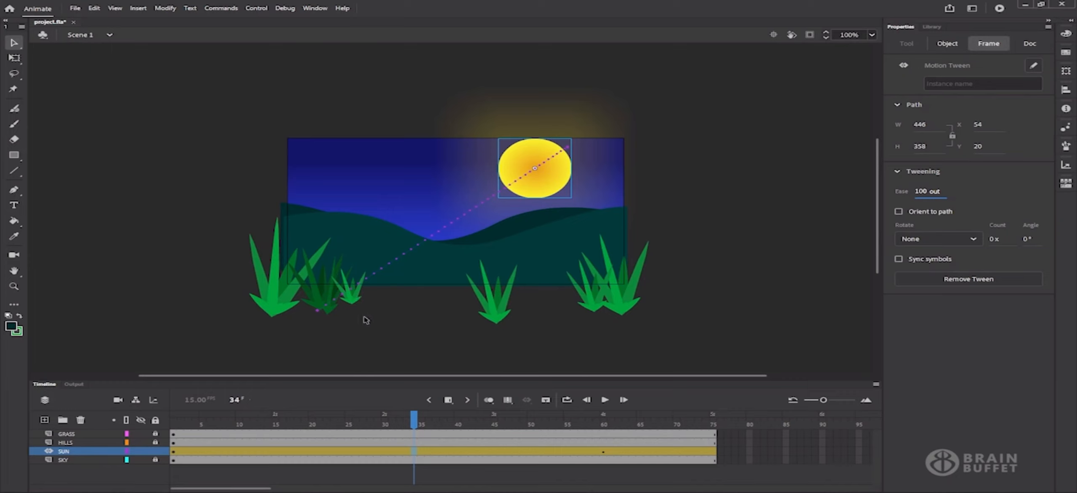
click(591, 401)
click(591, 400)
click(604, 400)
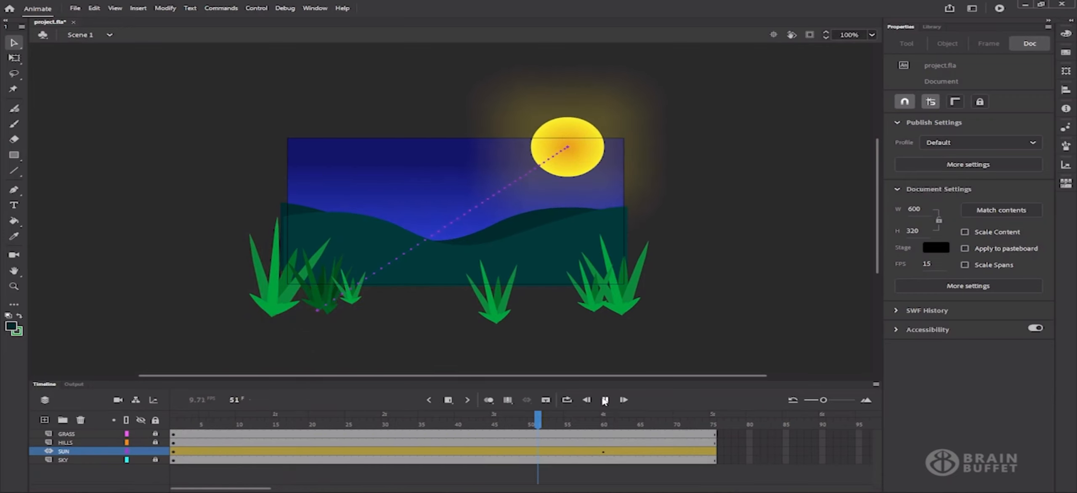
drag(605, 381, 610, 286)
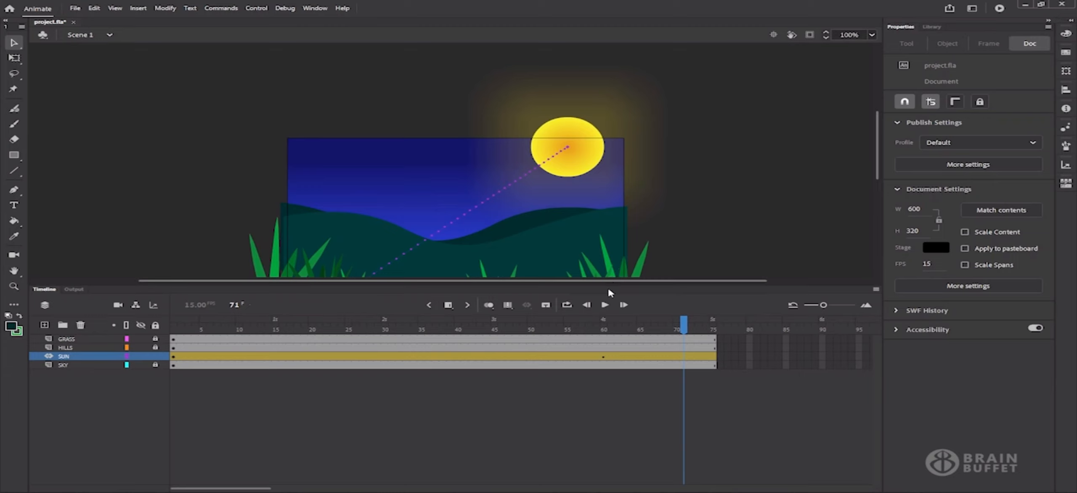
click(384, 359)
Apply the Simple (Medium) ease preset to the sun tween's Location property in the Motion Editor
double_click(384, 359)
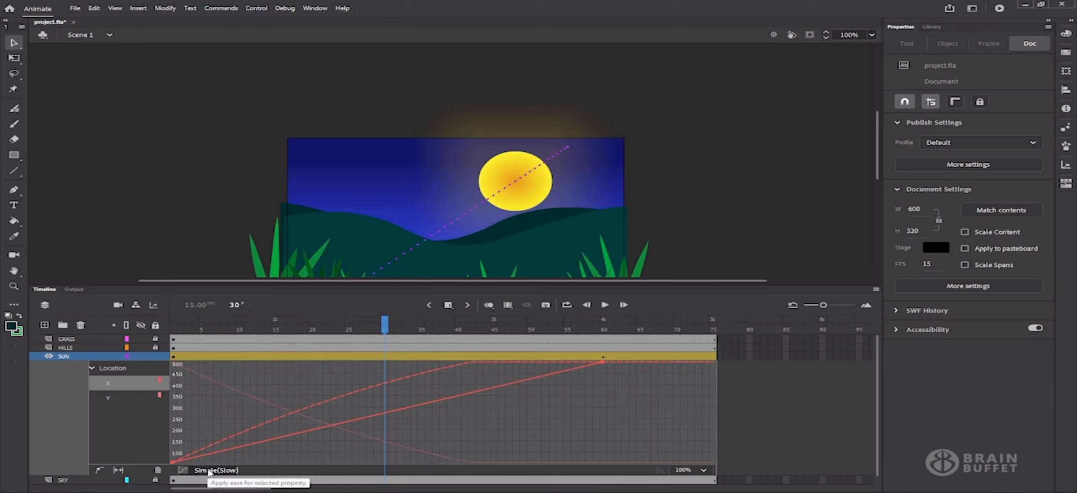
click(129, 372)
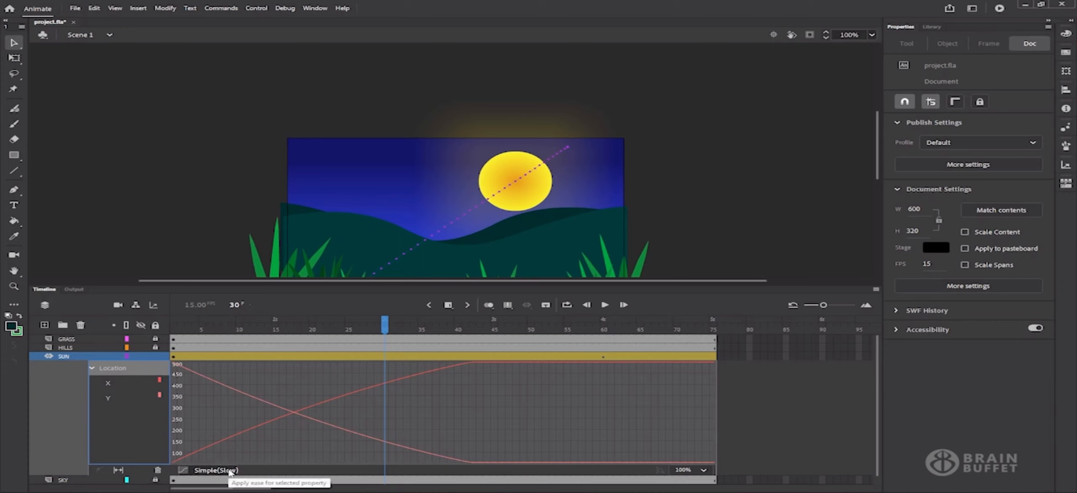
click(230, 472)
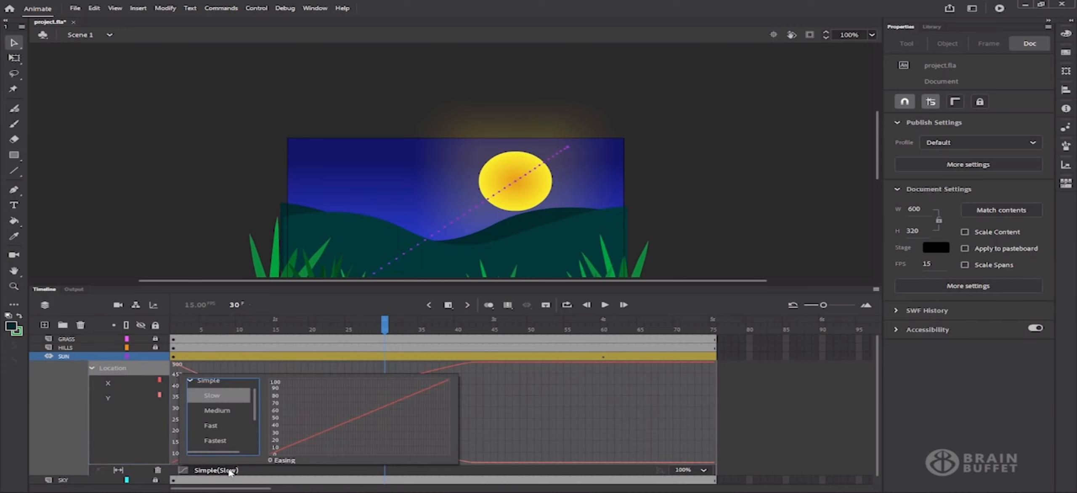
scroll(231, 412, down, 3)
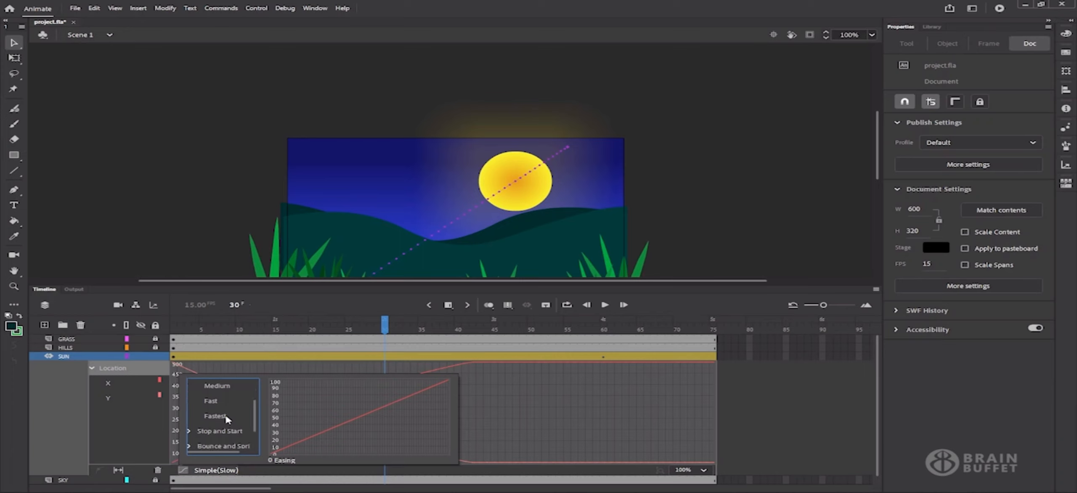
scroll(230, 433, up, 2)
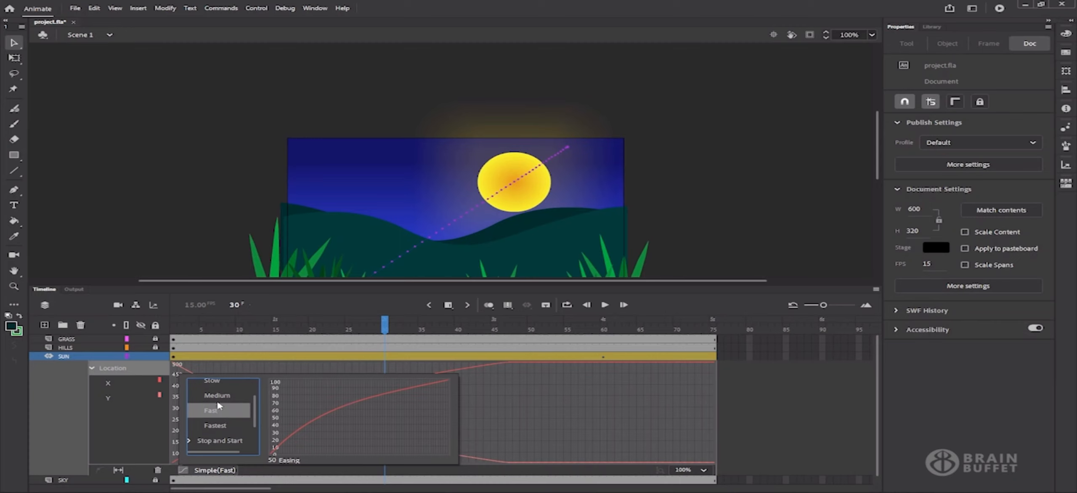
click(214, 389)
click(213, 383)
scroll(217, 432, up, 2)
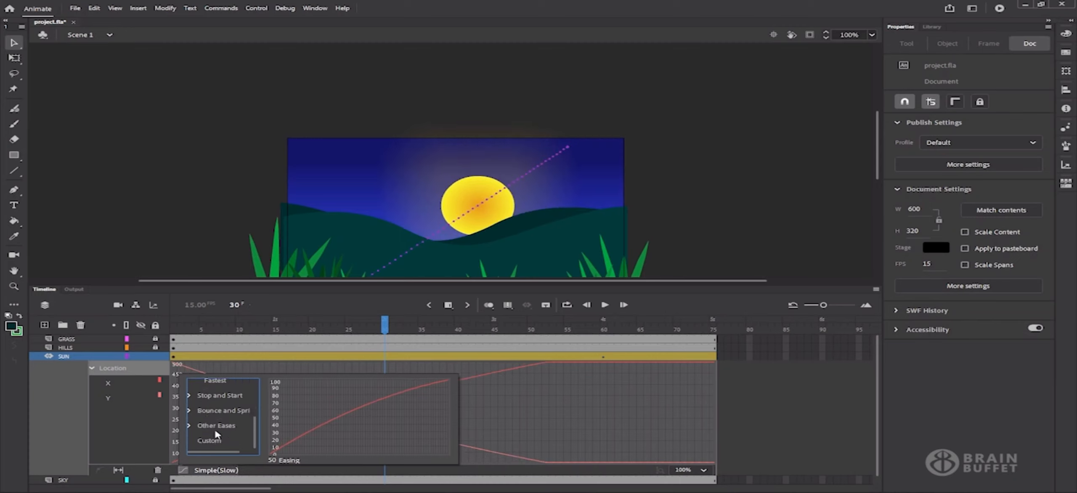
scroll(215, 434, down, 3)
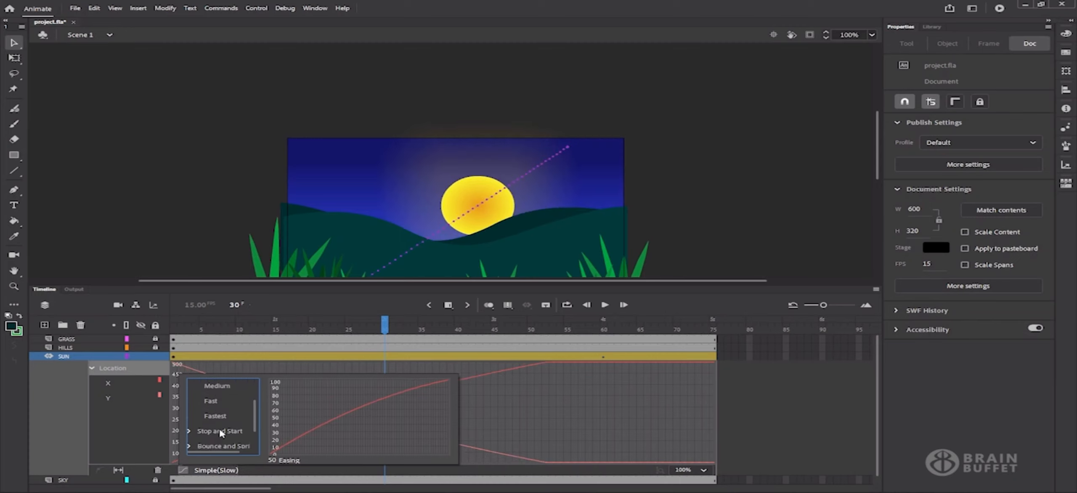
click(218, 391)
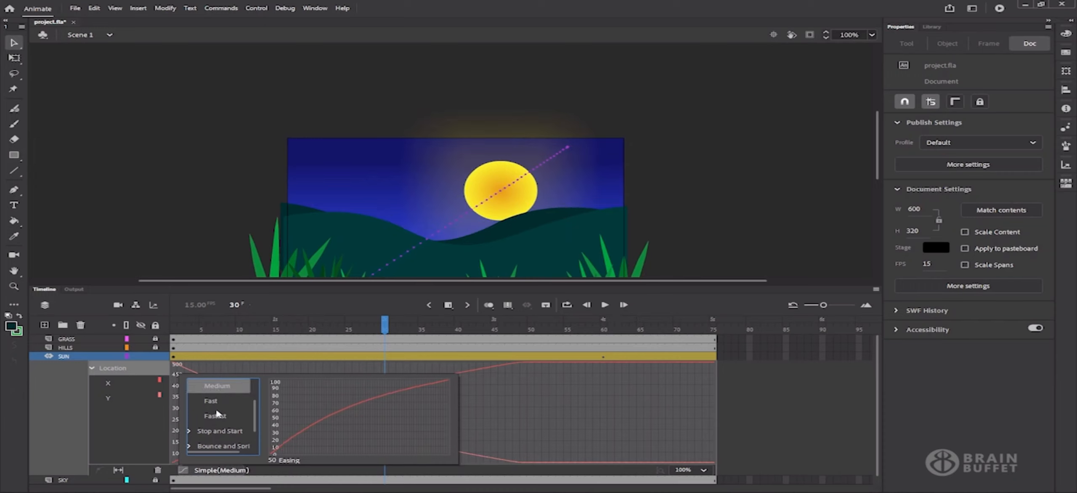
click(501, 423)
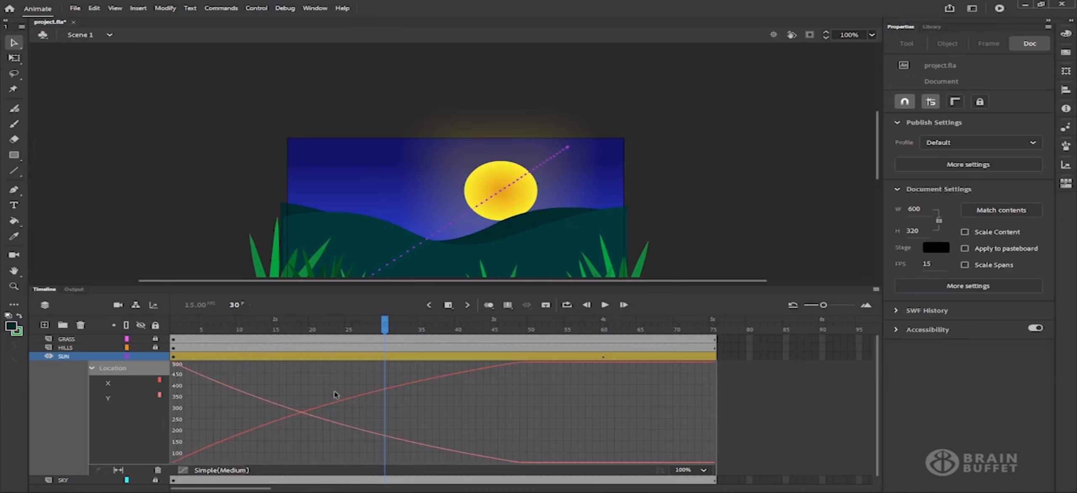
Close the motion graph, shrink the timeline, hide off-stage artwork and zoom the stage to 180%
double_click(312, 360)
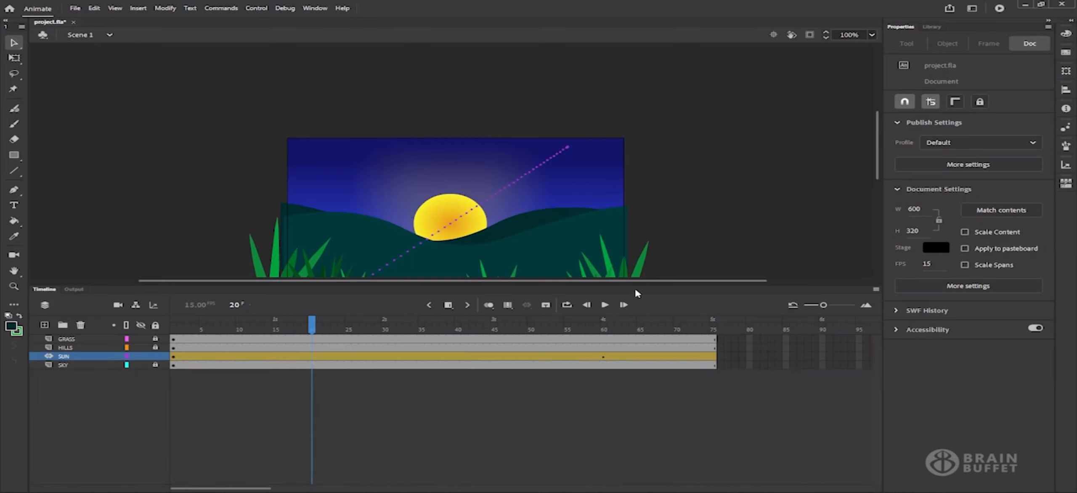
drag(637, 286, 643, 380)
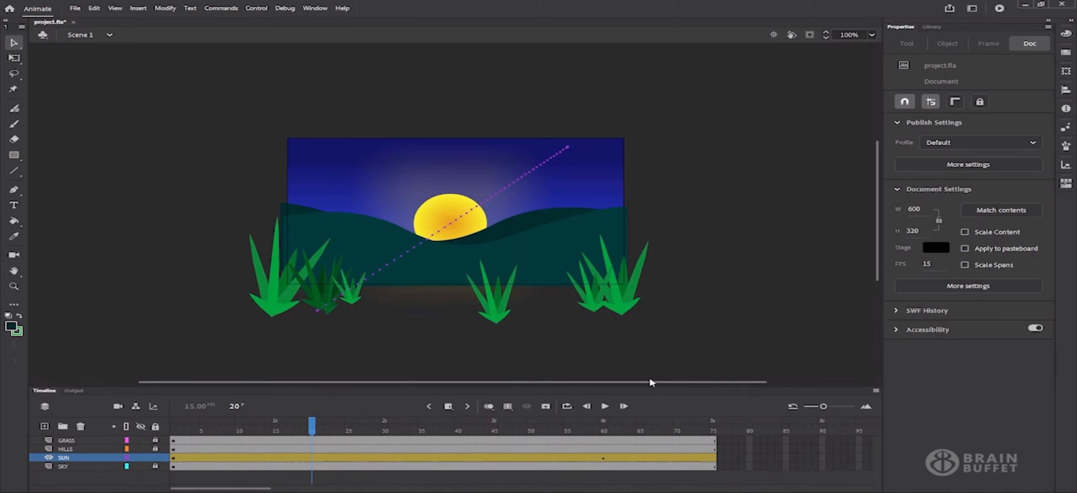
click(809, 34)
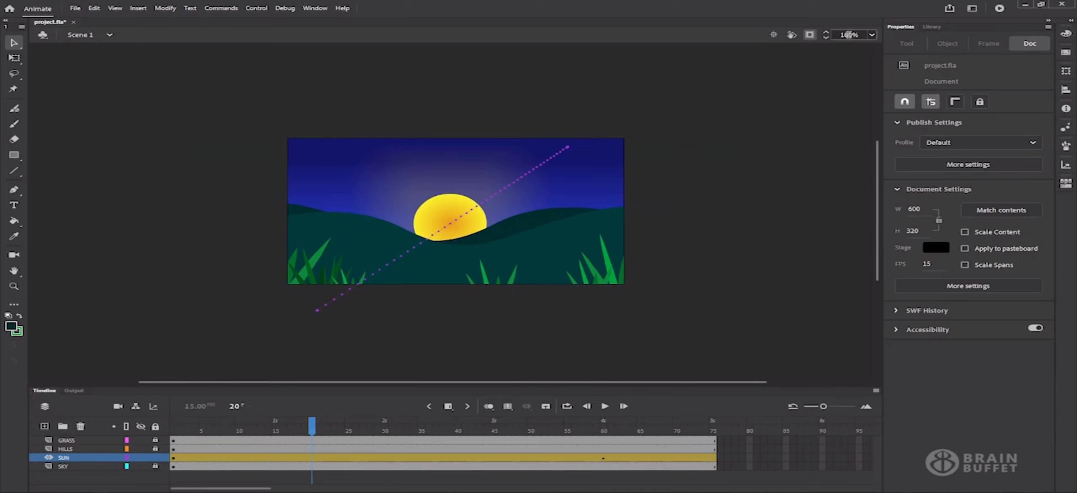
key(Return)
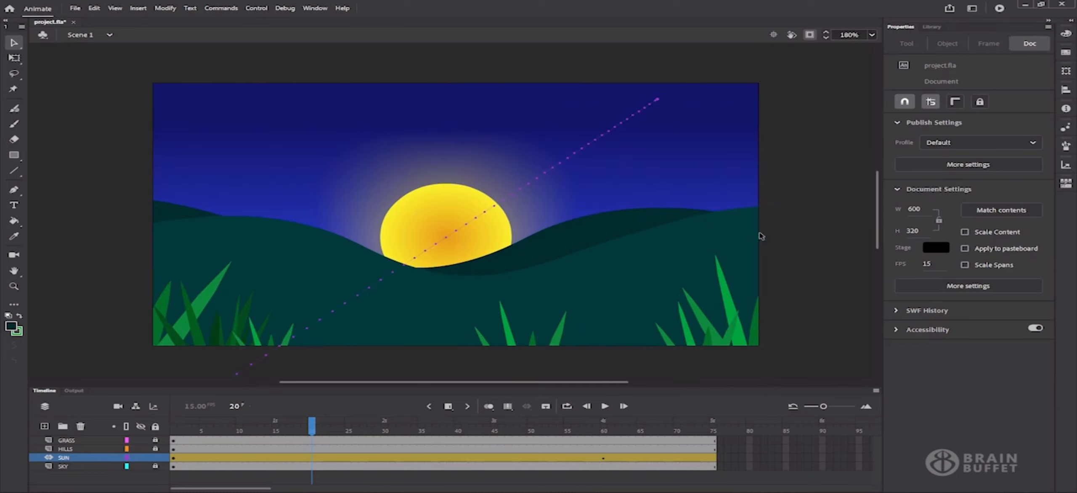
Preview the sun's rise, bend its motion path into an upward curve, and test the movie
drag(221, 434, 202, 423)
drag(351, 422, 395, 420)
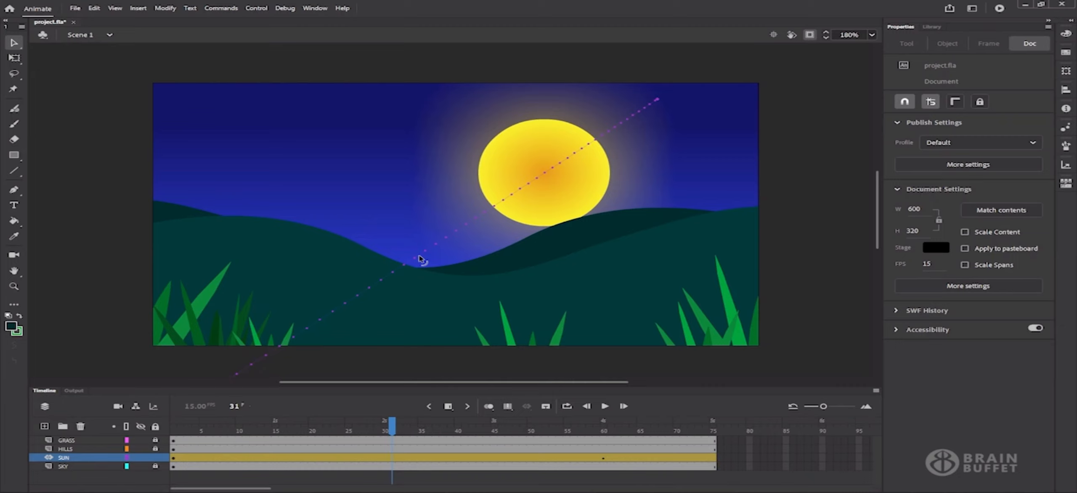
drag(437, 246, 318, 223)
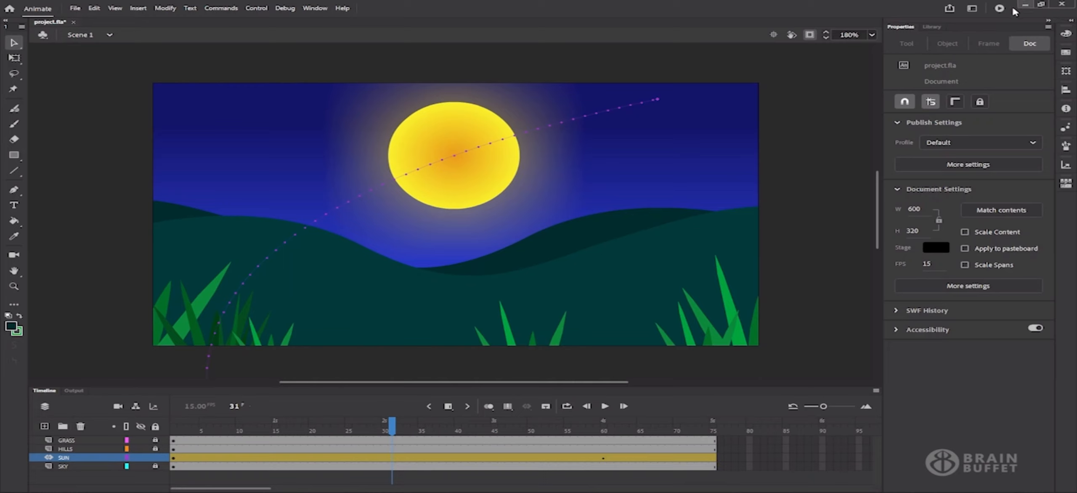
click(1000, 8)
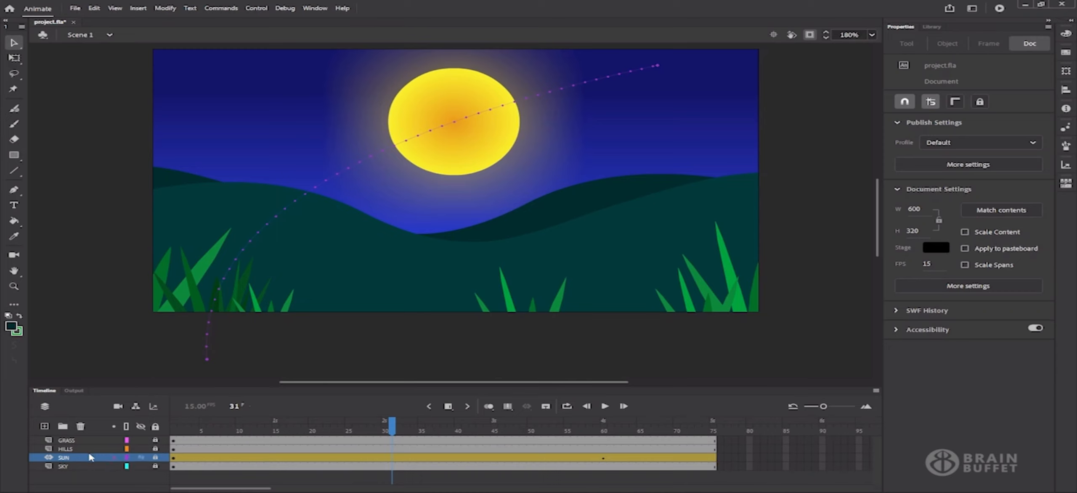
Duplicate the HILLS layer and rename the copy from HILLS_copy to HILLS_LIGHTEN
click(84, 449)
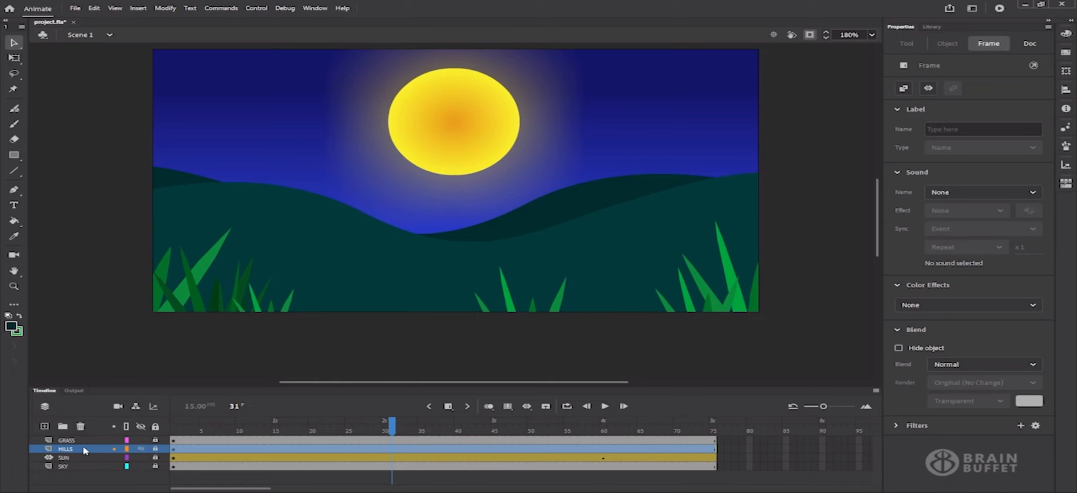
right_click(86, 451)
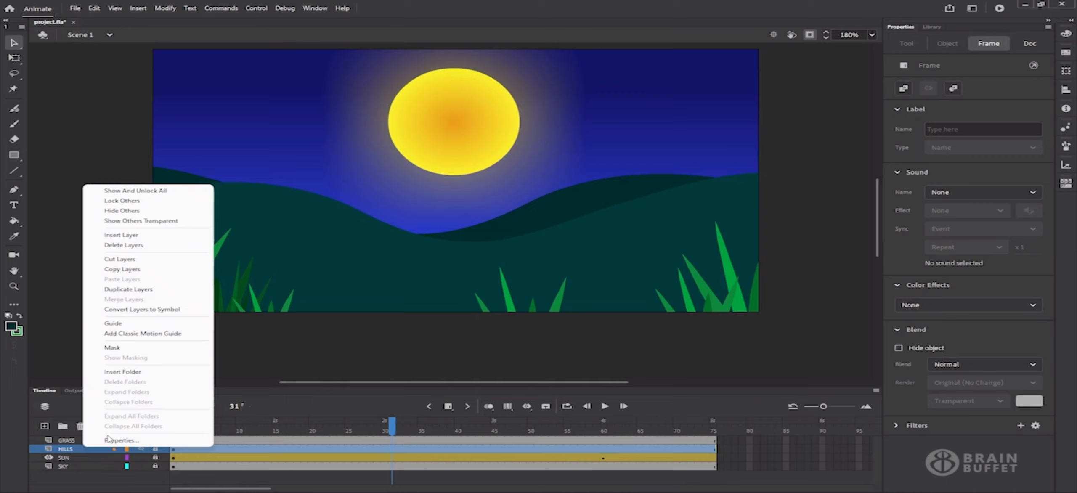
click(160, 290)
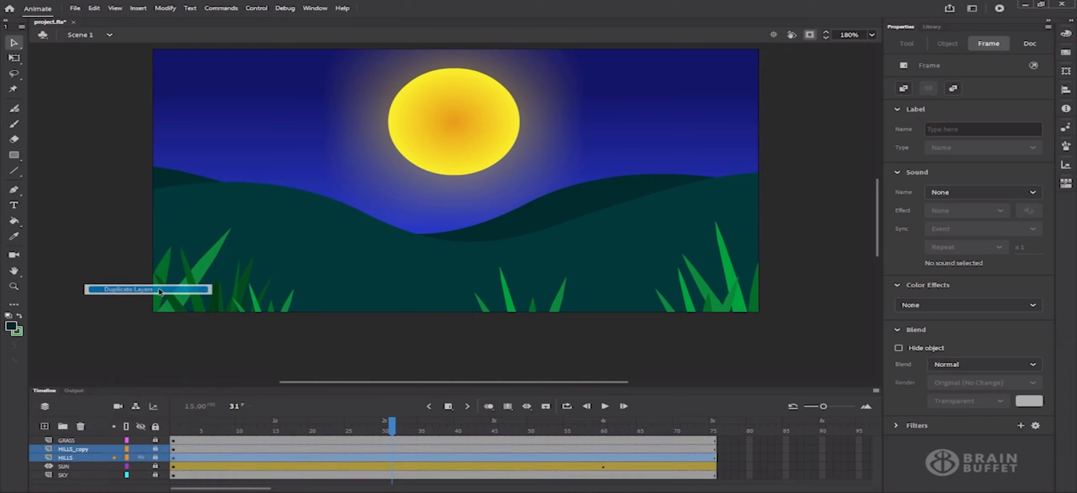
double_click(85, 450)
drag(85, 448, 102, 449)
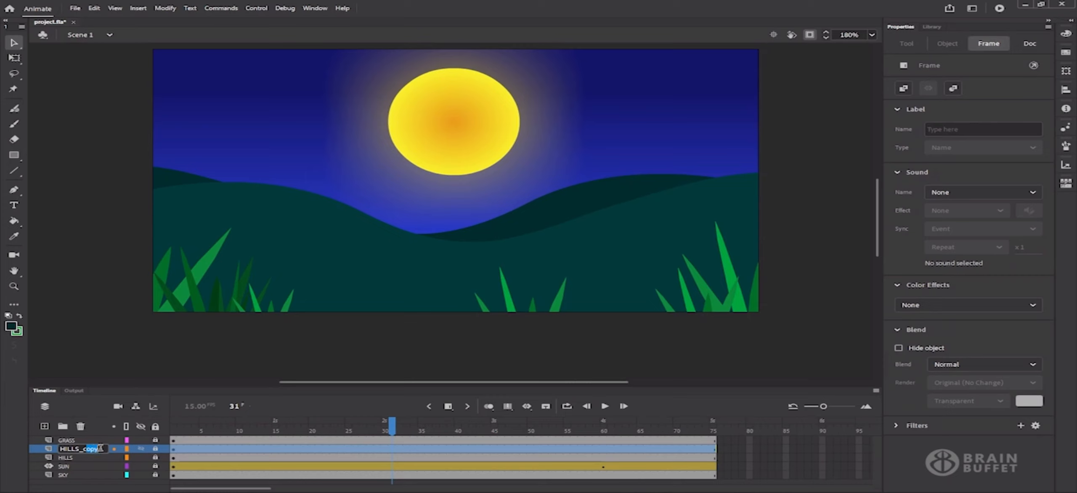
key(BackSpace)
text(LIGHTEN)
key(Return)
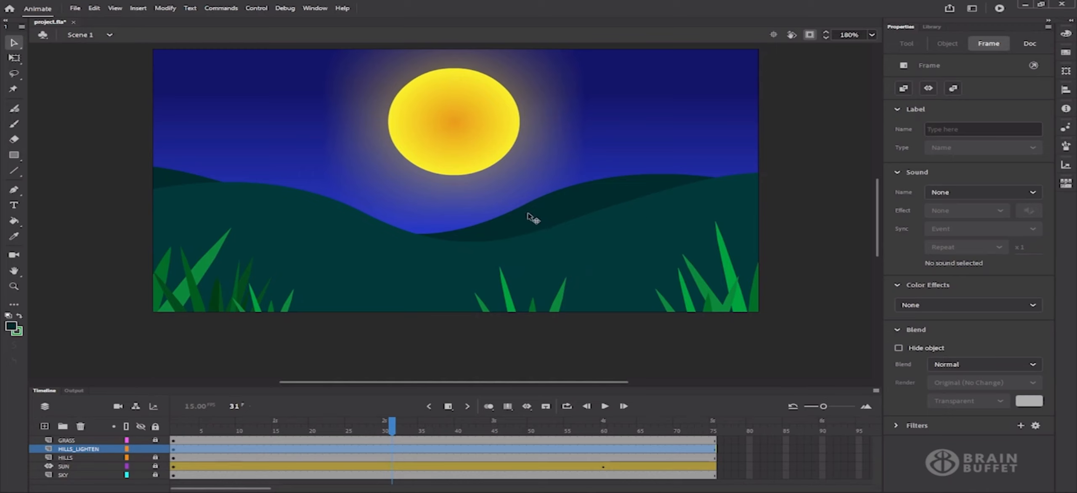
Give the back hill on HILLS_LIGHTEN a lighter teal fill, 024A4C
click(570, 257)
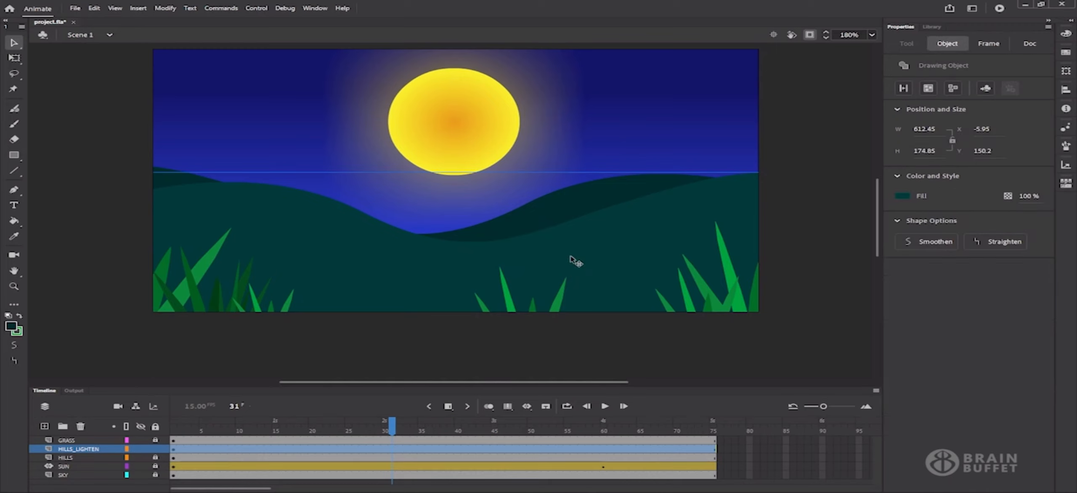
click(570, 213)
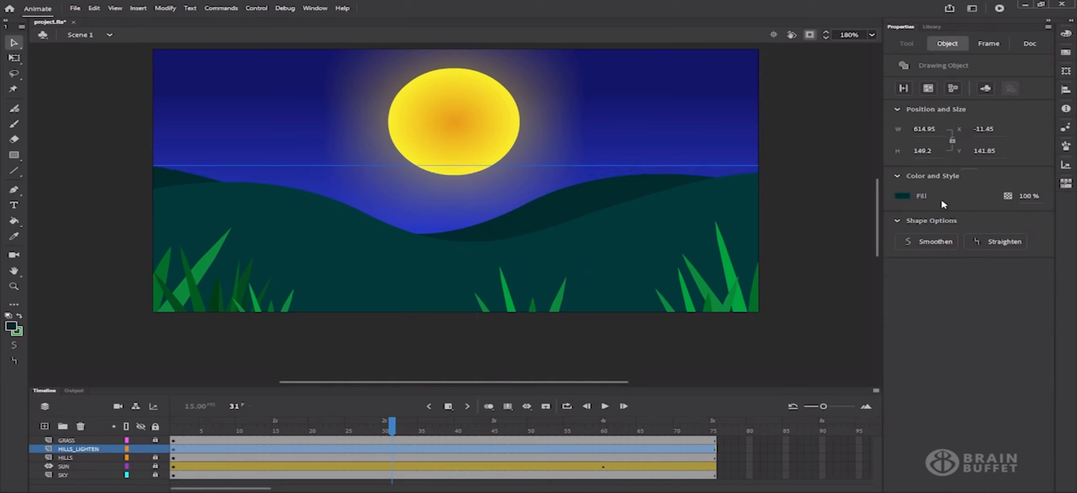
click(903, 198)
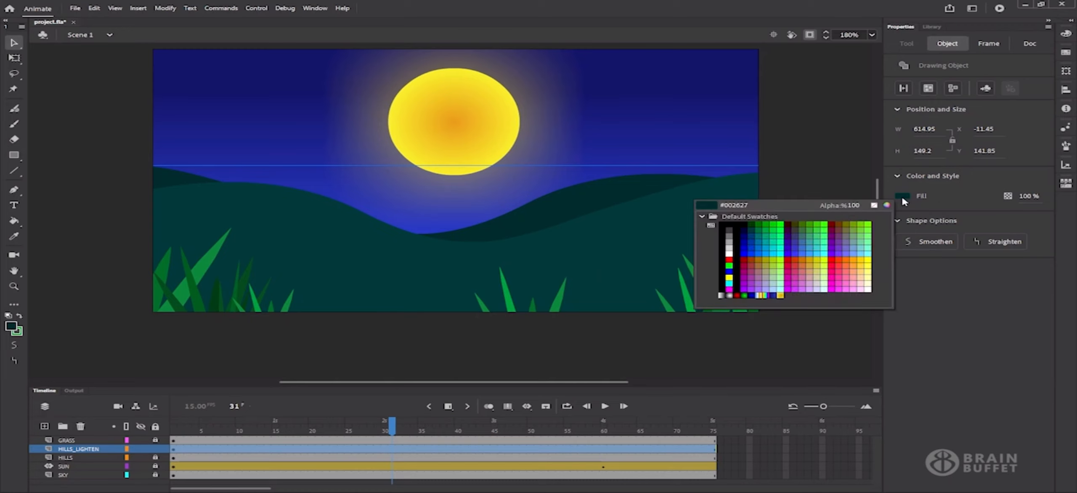
click(886, 204)
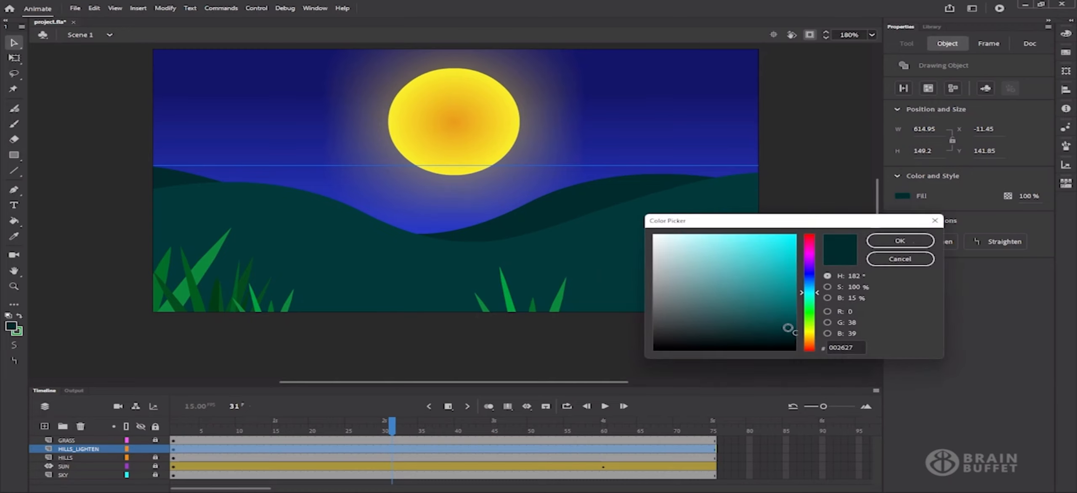
drag(795, 332, 792, 316)
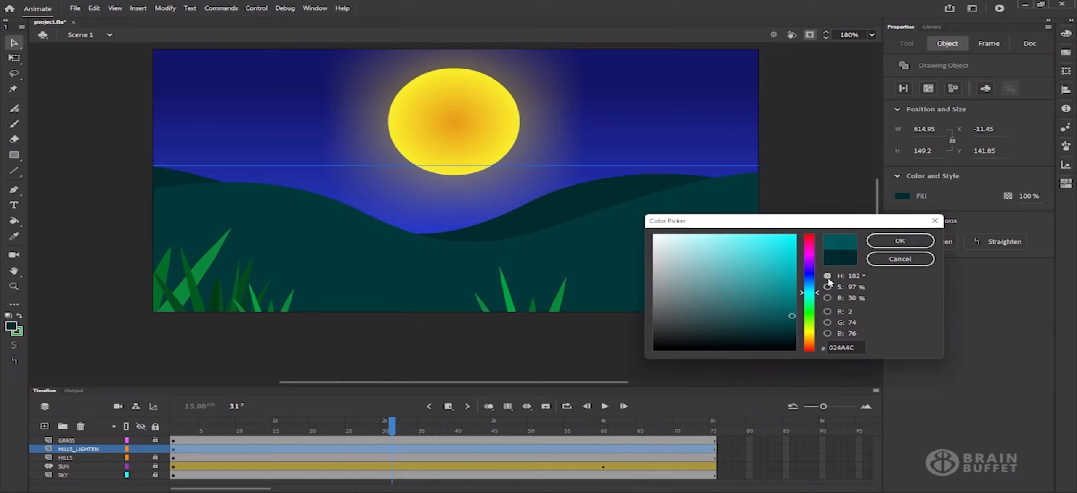
click(899, 241)
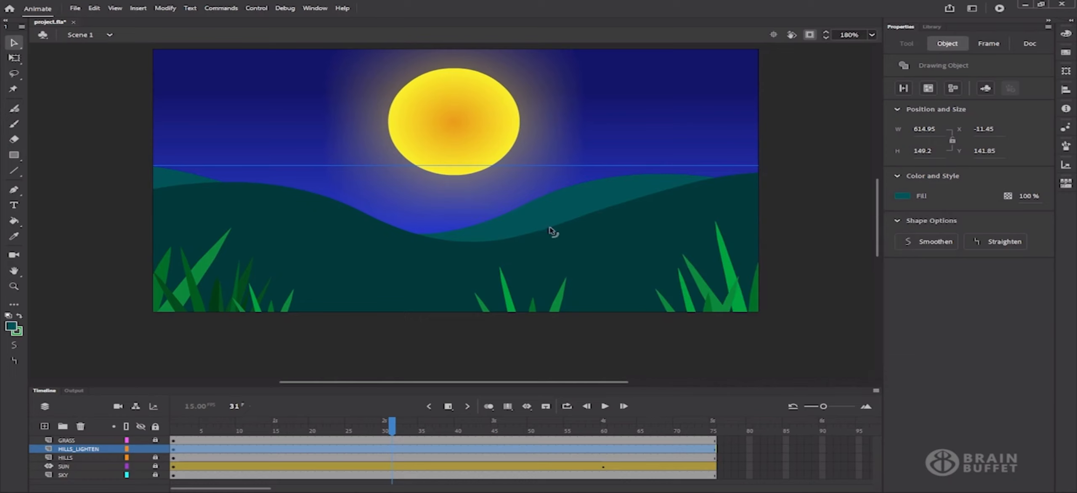
Give the front hill a lighter teal fill, 046B6B
click(605, 264)
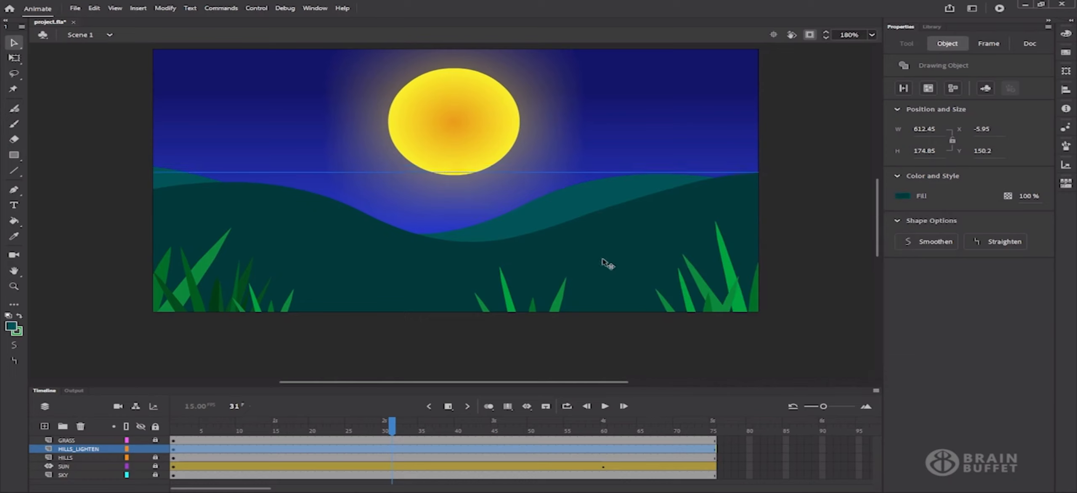
click(904, 197)
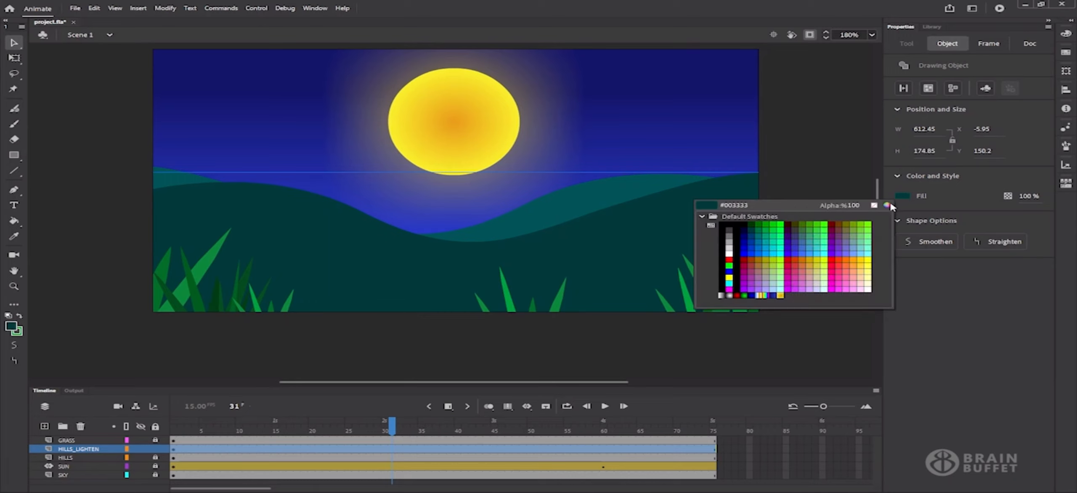
click(886, 205)
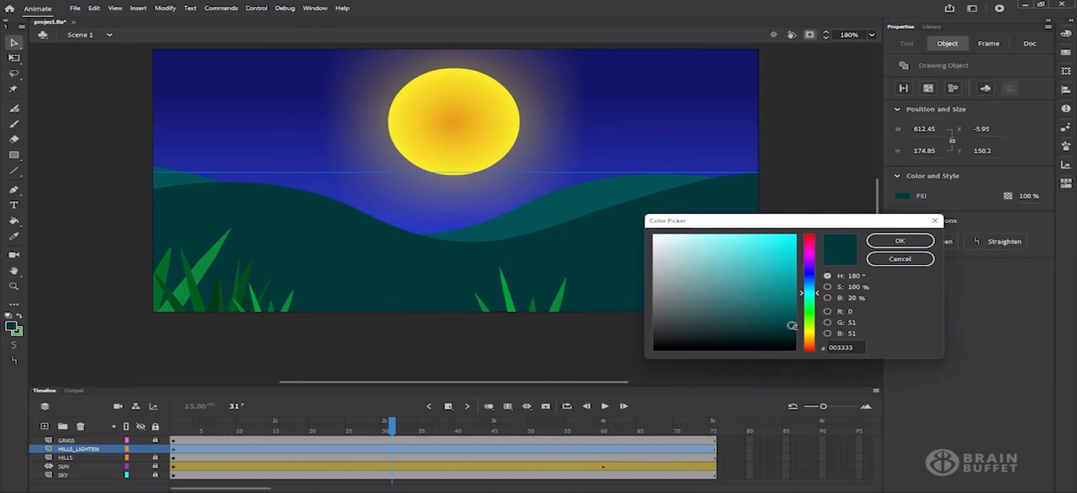
drag(792, 325, 790, 302)
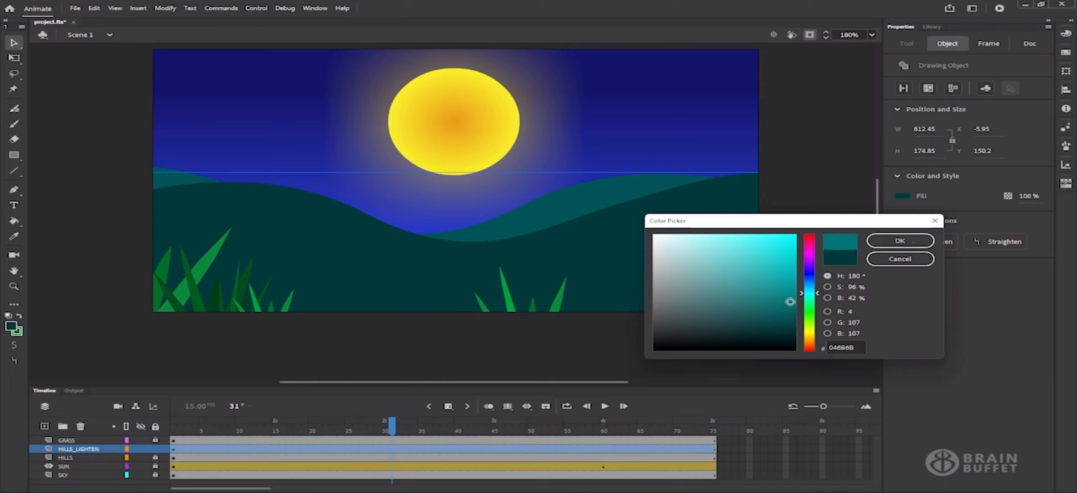
click(900, 241)
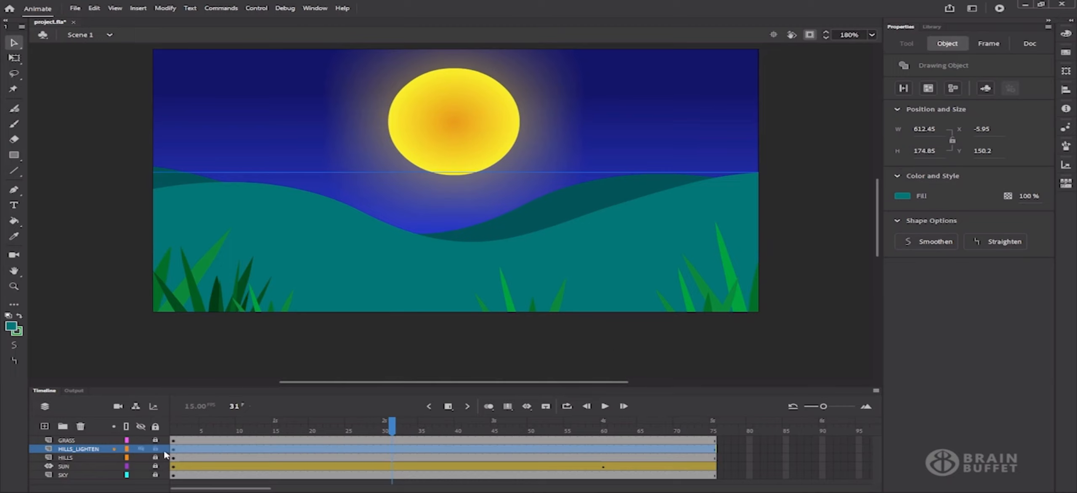
Toggle HILLS_LIGHTEN off and on to compare, then scrub and select frame 20 on HILLS_LIGHTEN
click(141, 449)
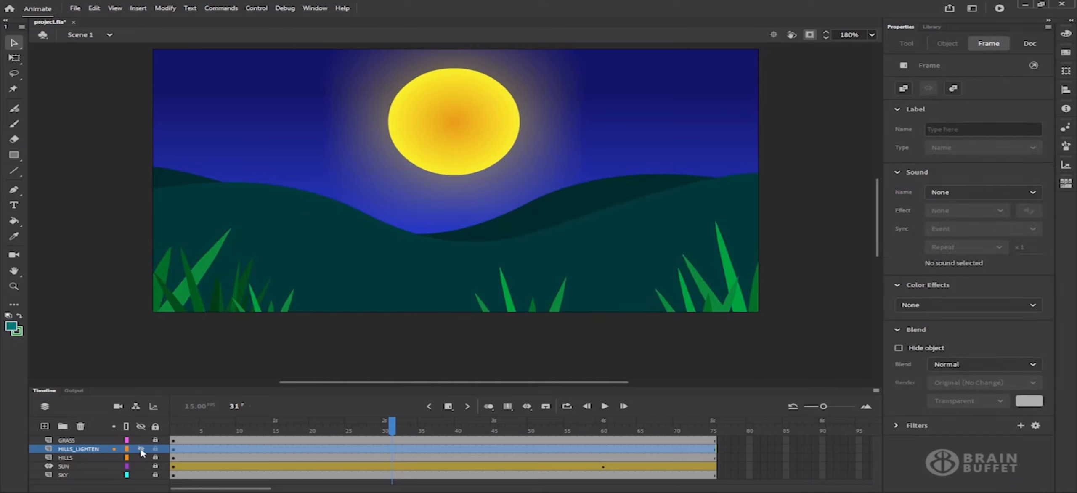
click(141, 449)
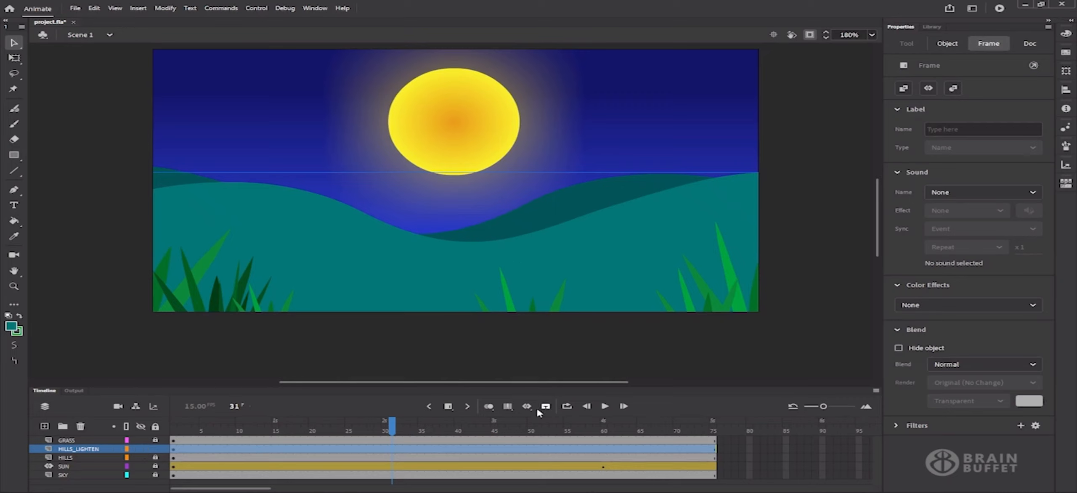
click(387, 428)
drag(387, 428, 340, 428)
click(313, 437)
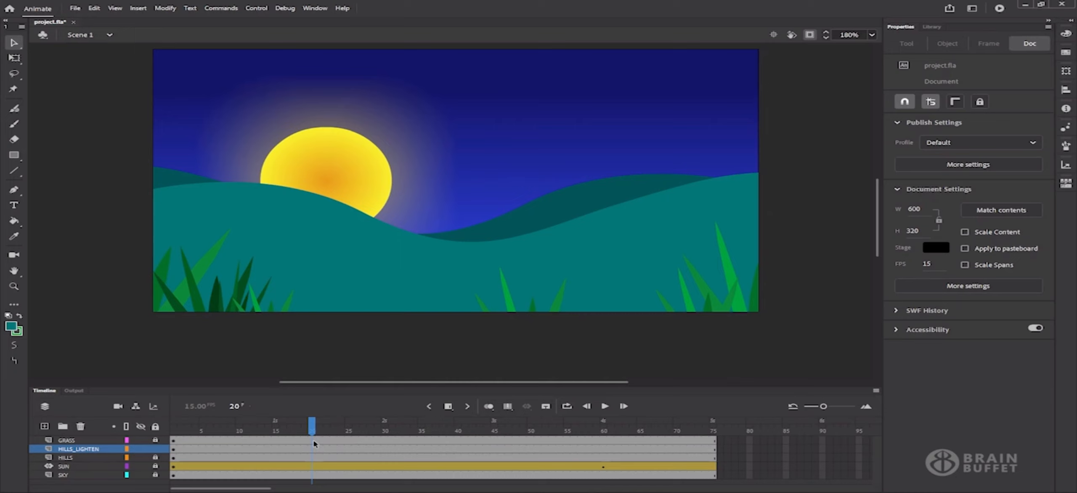
click(313, 450)
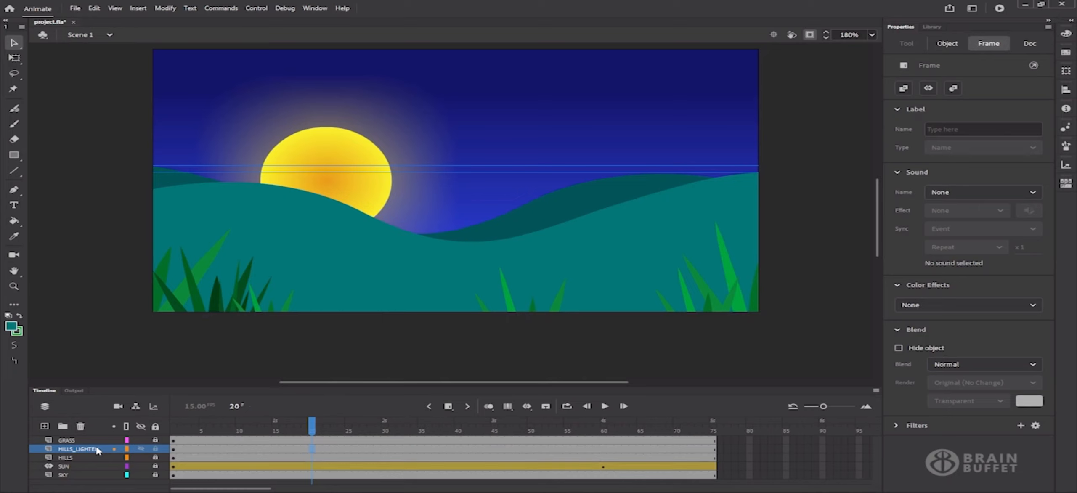
Add a new layer above HILLS_LIGHTEN, name it HILLS_MASK, and select its frame 20
click(44, 426)
click(68, 450)
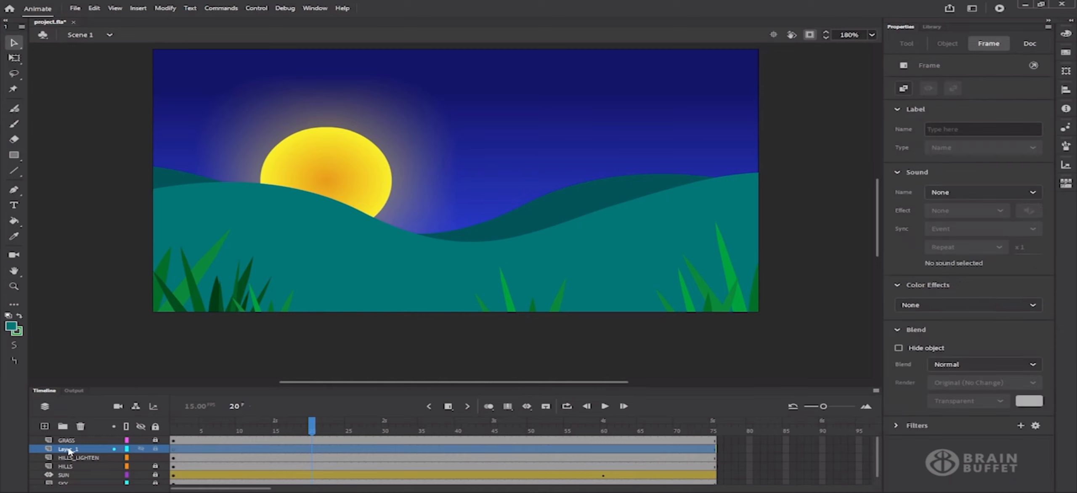
double_click(68, 450)
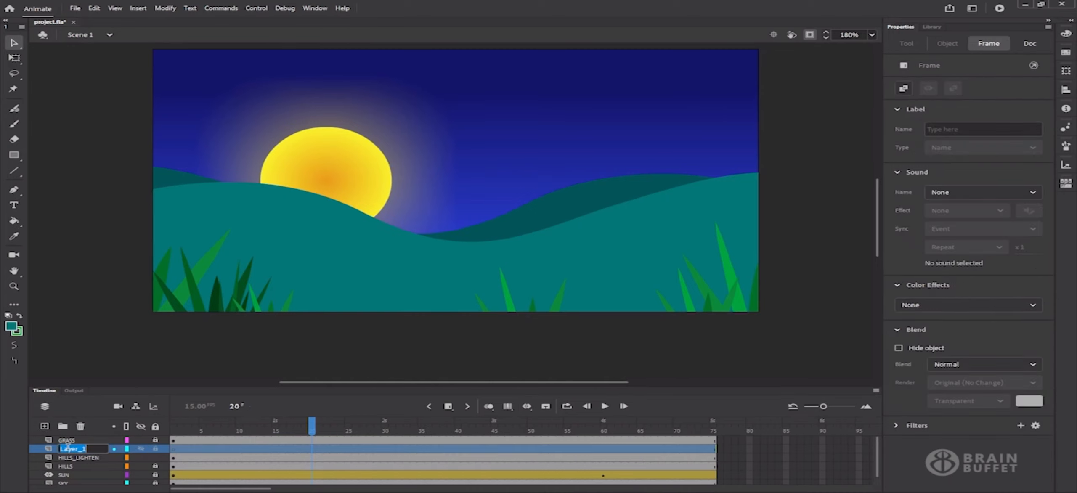
text(HILLS_MASK)
key(Return)
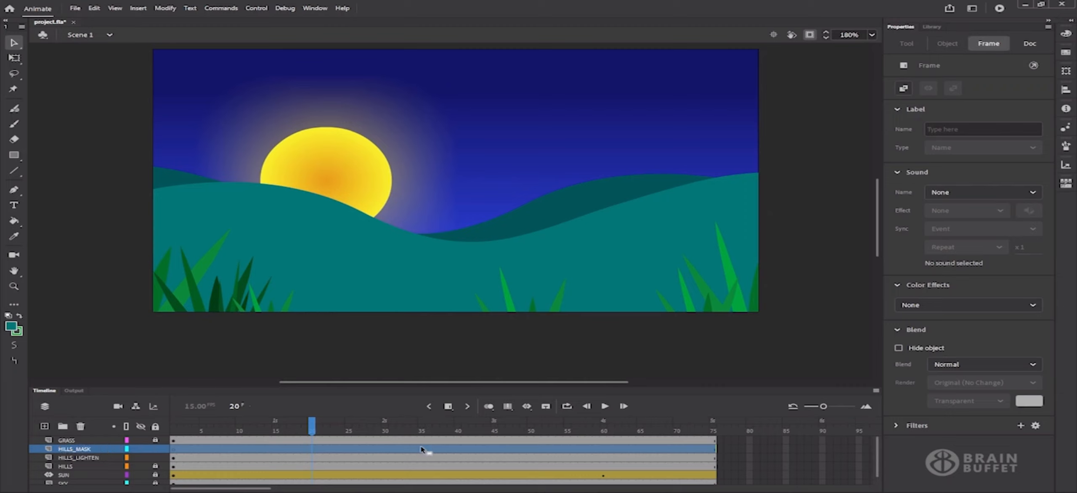
click(312, 450)
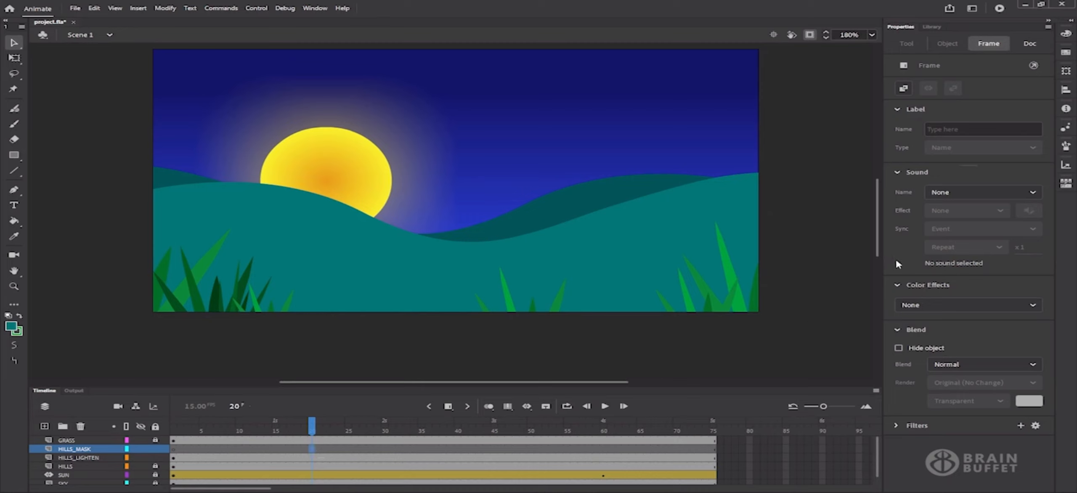
With the Oval tool, no stroke and #00FF00 fill, draw a small oval at the sun's edge
click(14, 157)
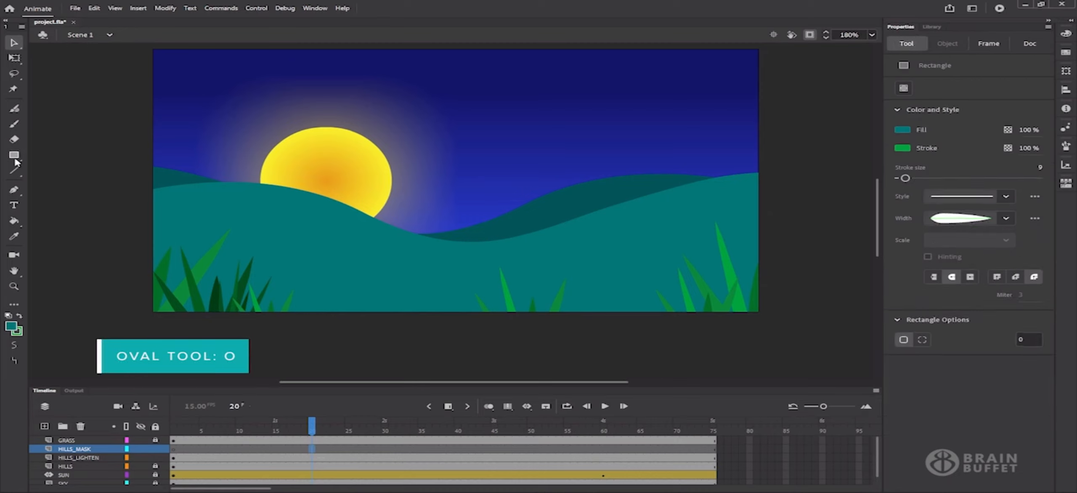
click(14, 156)
click(63, 184)
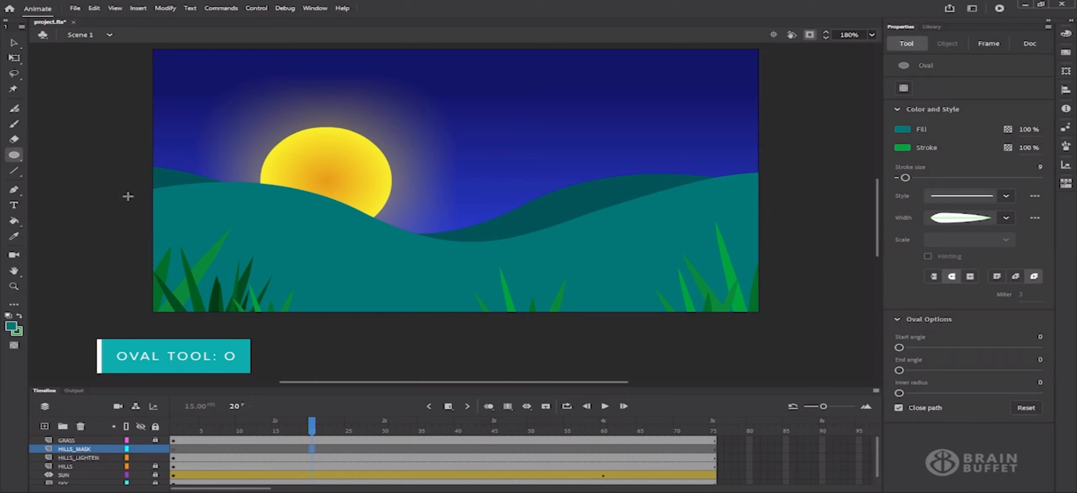
click(902, 147)
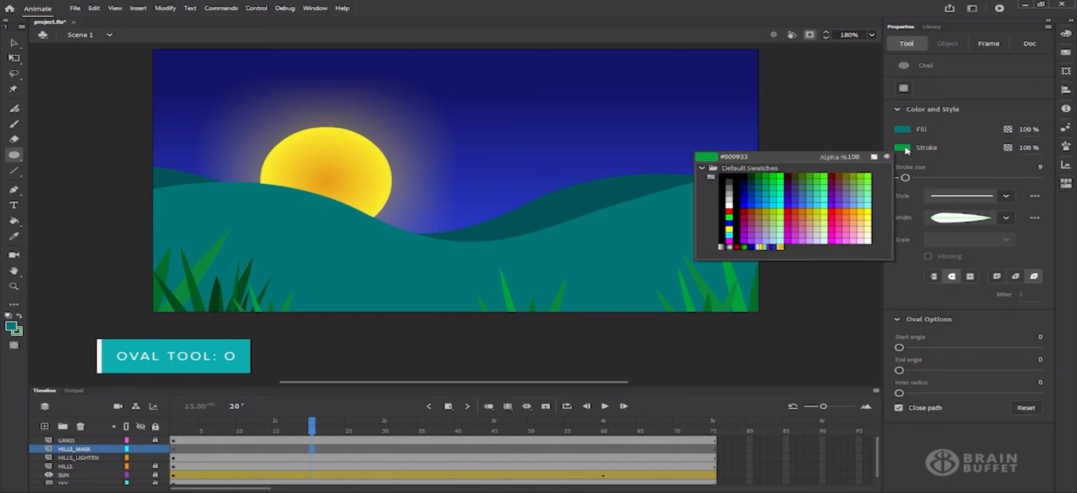
click(876, 158)
click(903, 129)
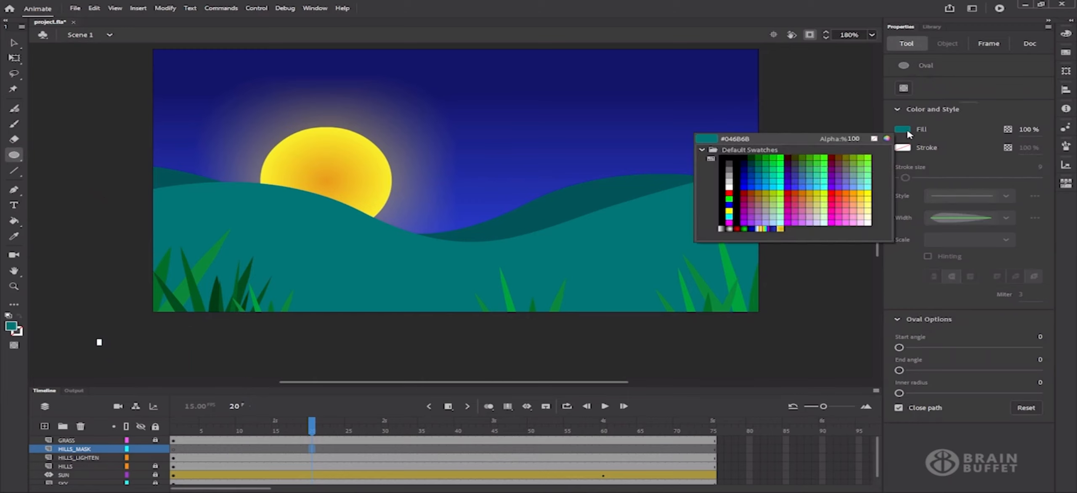
click(779, 156)
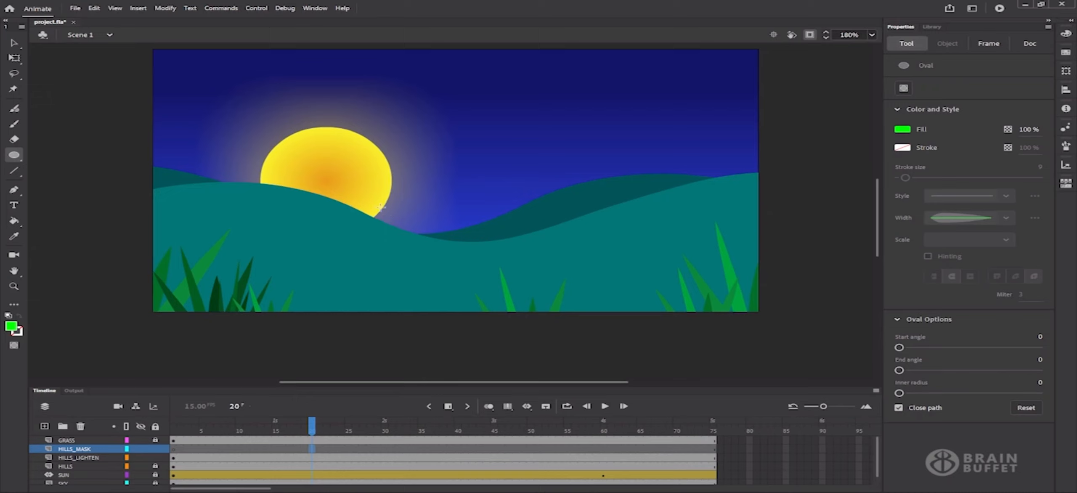
drag(374, 205, 384, 213)
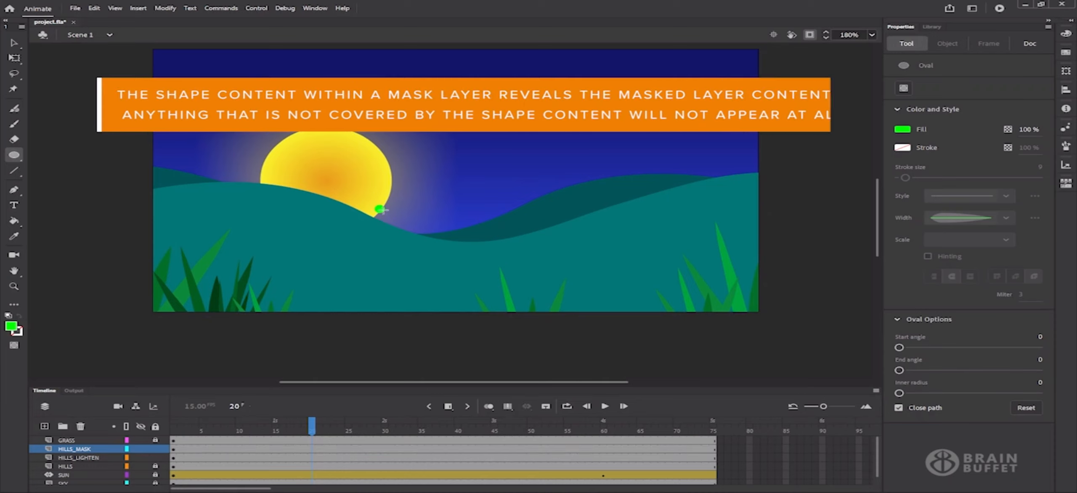
drag(313, 426, 172, 427)
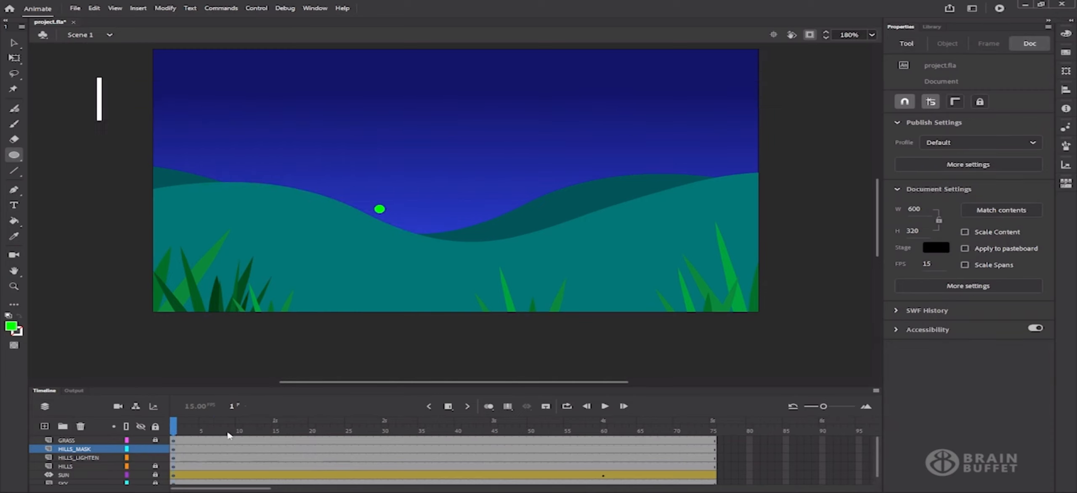
Insert a keyframe at frame 20 on HILLS_MASK and scrub forward to check the oval holds
drag(178, 427, 314, 423)
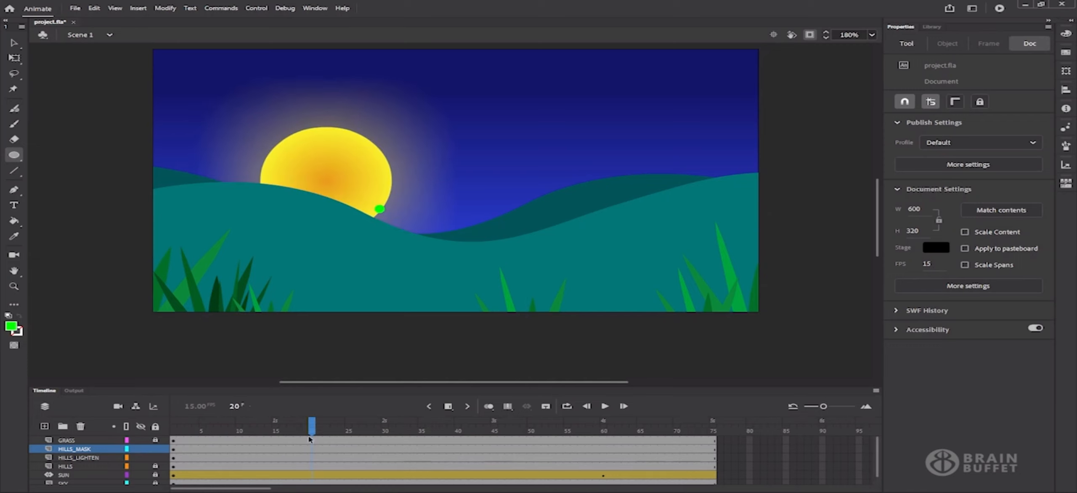
click(312, 450)
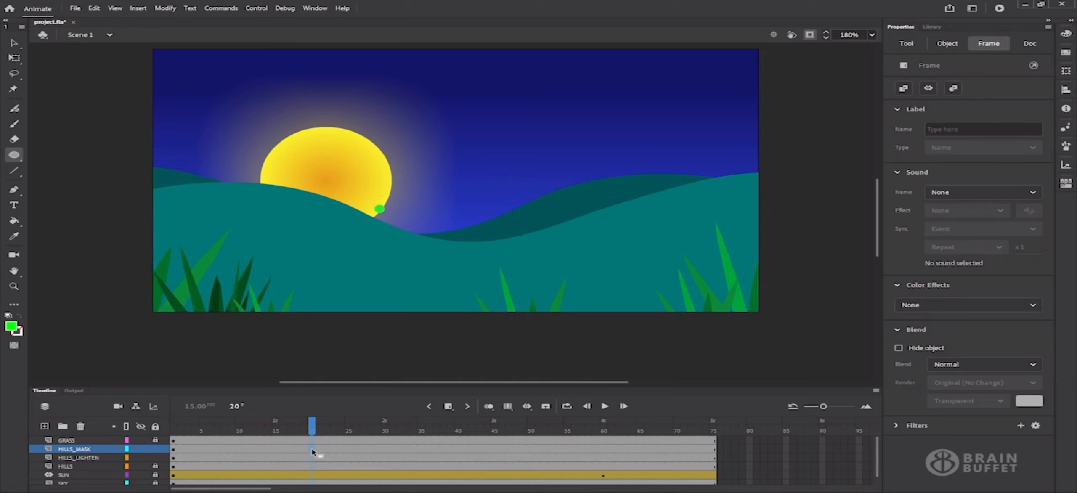
click(449, 409)
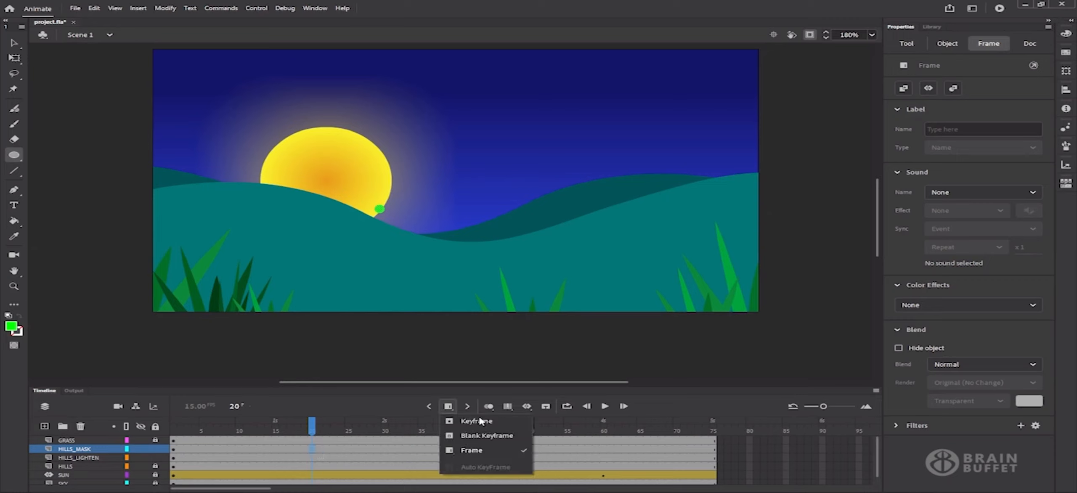
click(483, 421)
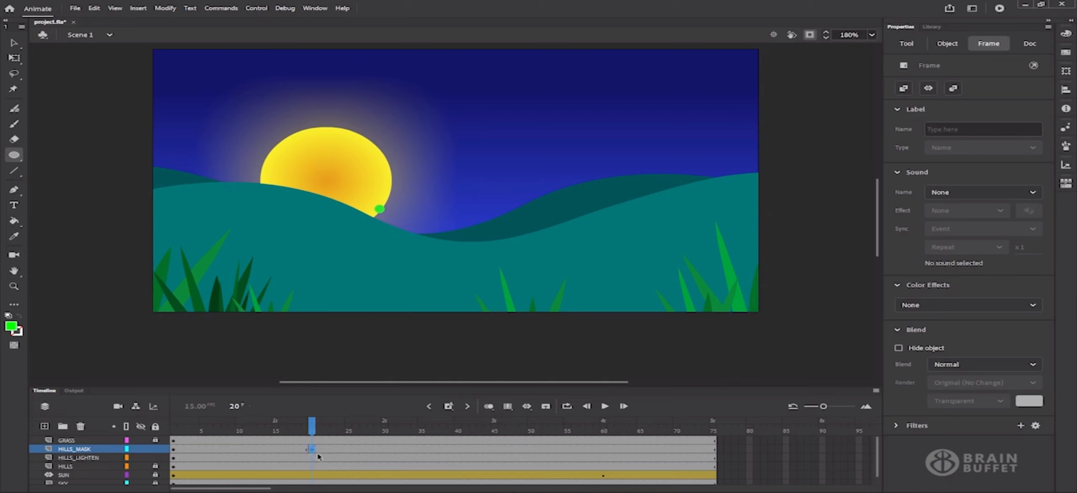
drag(318, 429, 458, 426)
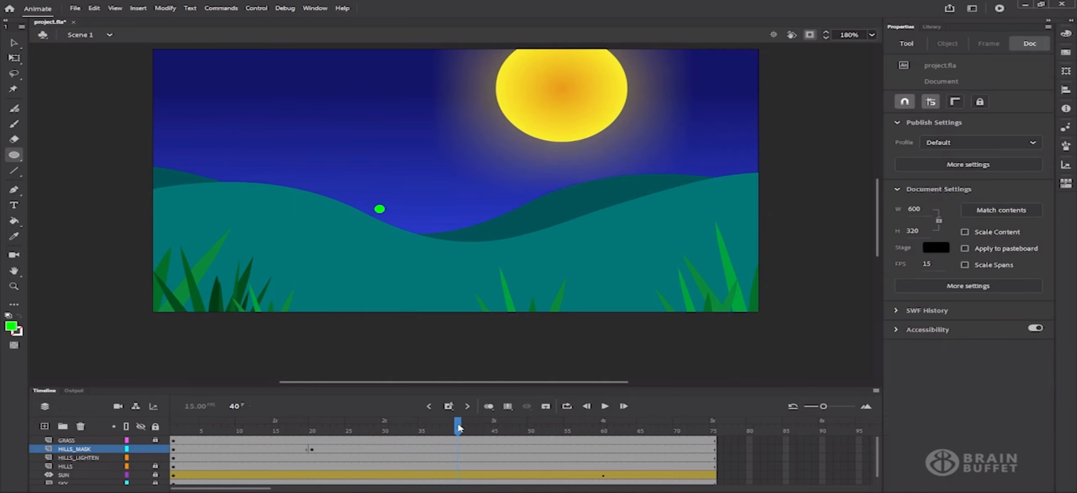
At frame 40 on HILLS_MASK, enlarge the green oval with Free Transform to 890 × 409.85
click(458, 449)
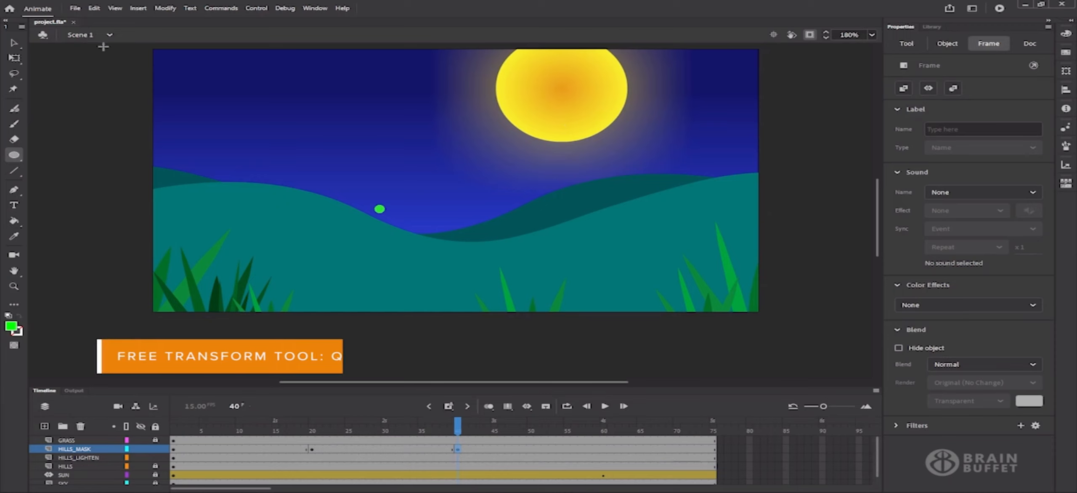
key(q)
click(379, 209)
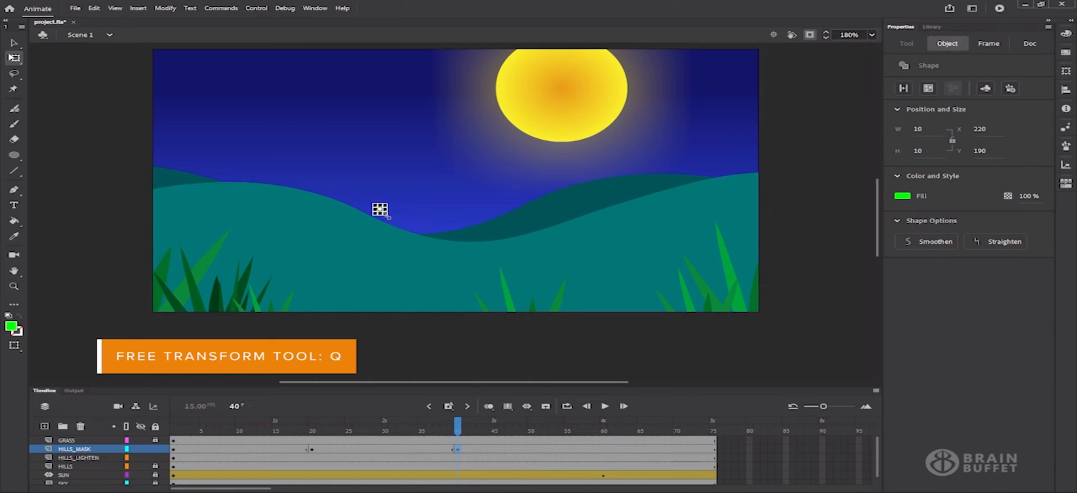
drag(380, 215, 779, 248)
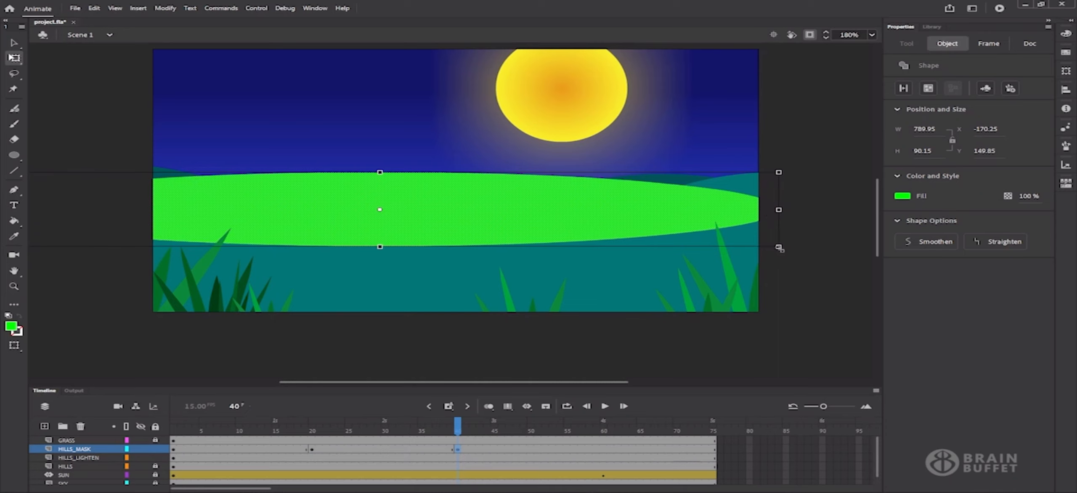
drag(779, 248, 829, 377)
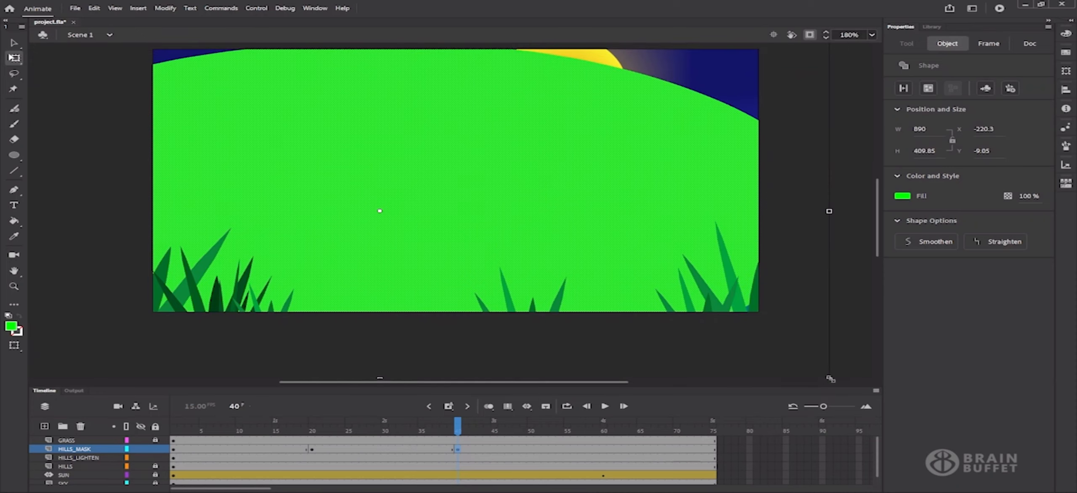
Preview frames 20–40, make the large green shape a drawing object, and select the in-between frames
click(312, 429)
drag(312, 429, 458, 435)
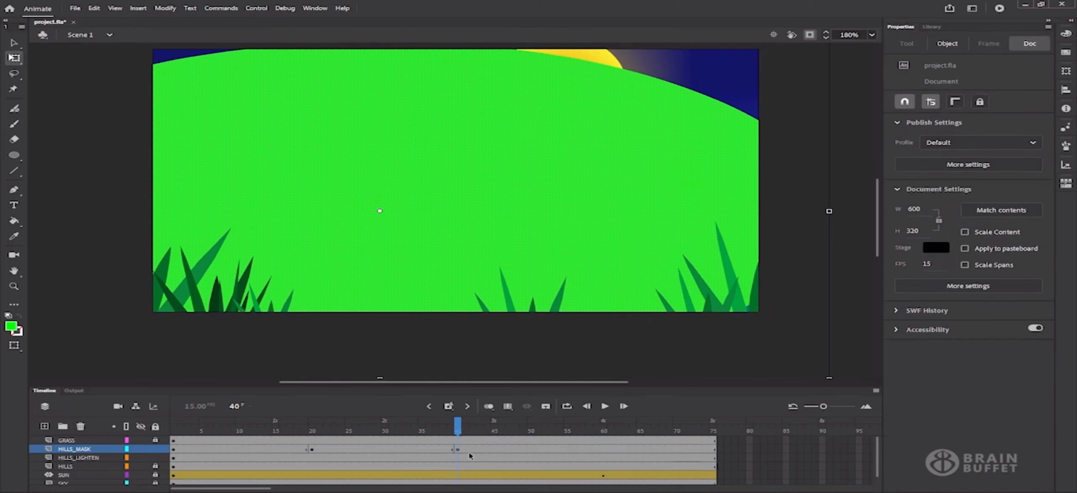
click(610, 185)
click(927, 88)
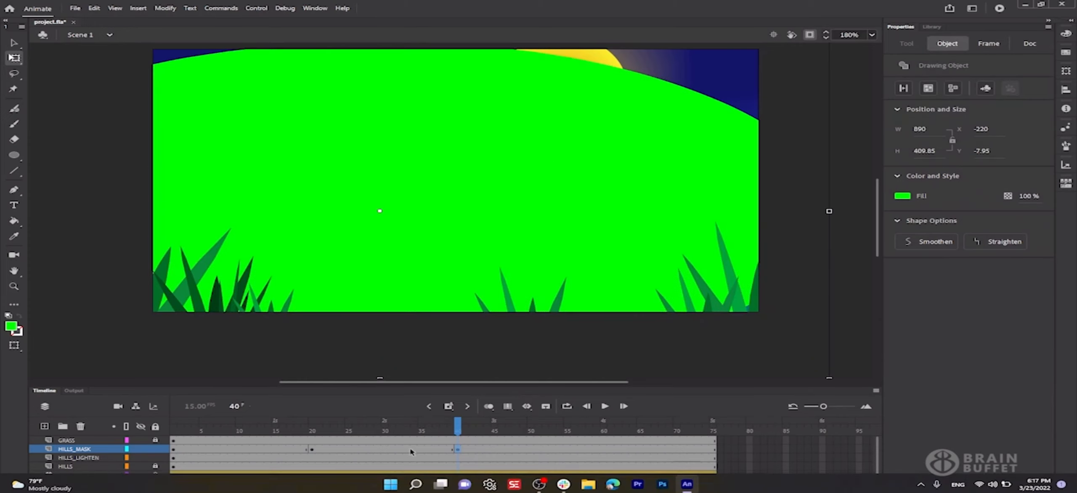
drag(333, 449, 402, 454)
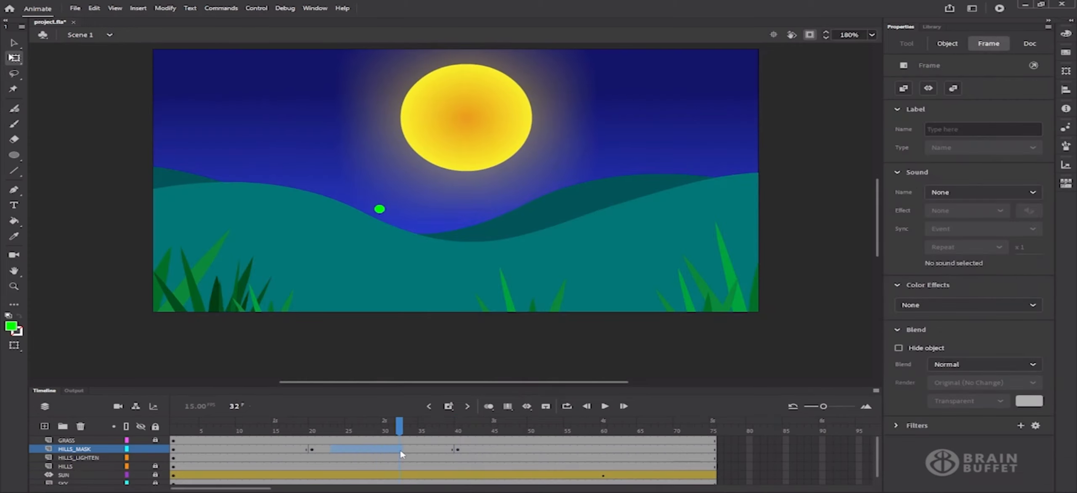
Create a shape tween across frames 20–40 on HILLS_MASK and play it to watch the oval grow
drag(400, 451, 400, 451)
click(525, 408)
click(555, 433)
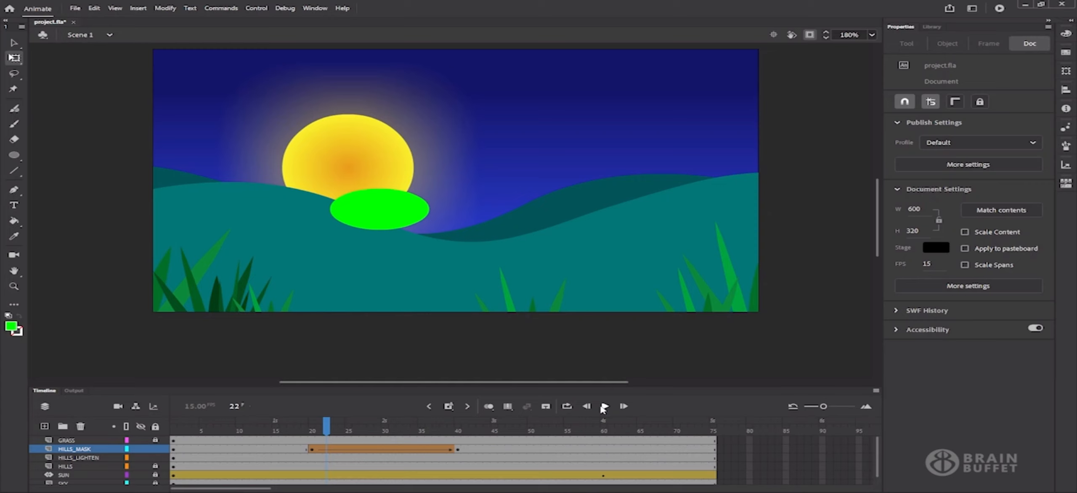
click(603, 406)
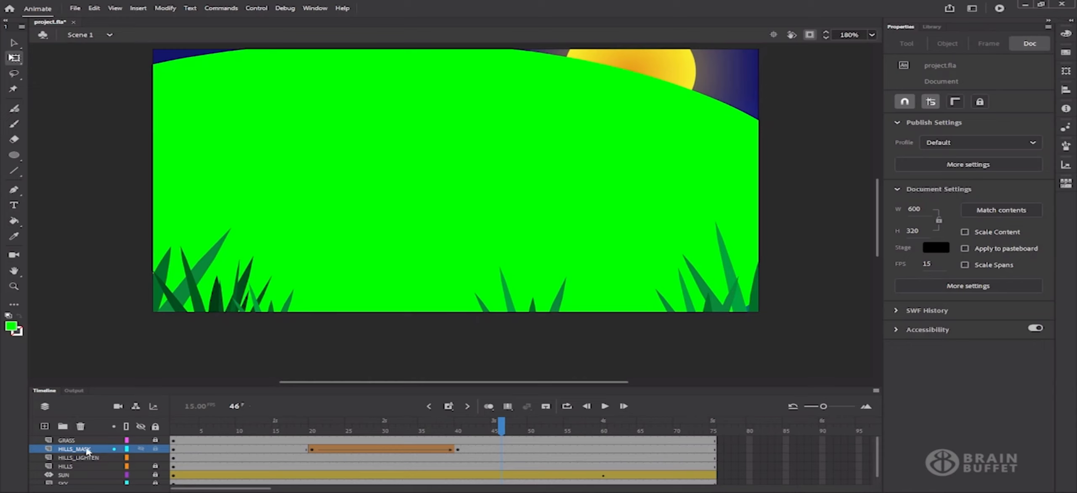
click(87, 450)
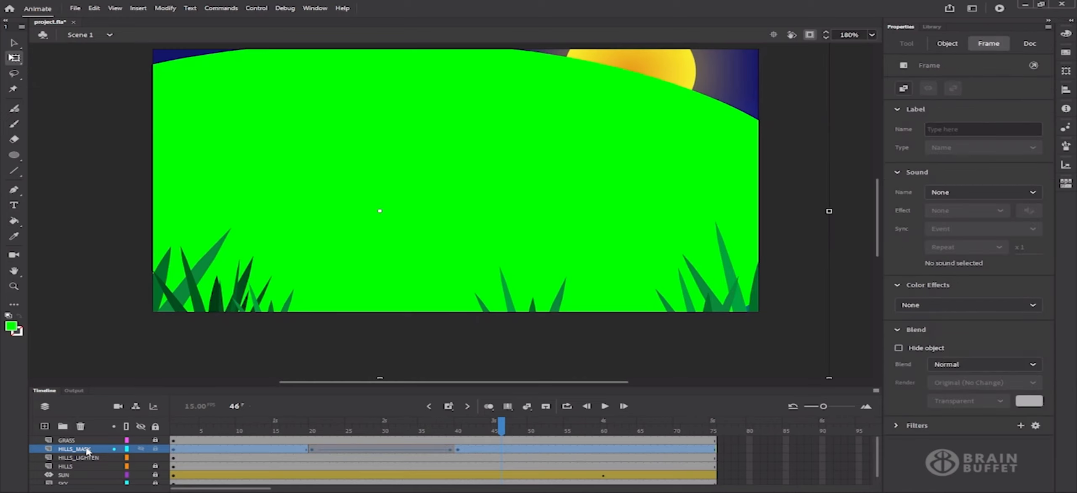
Turn HILLS_MASK into a mask layer and confirm its Layer Properties
right_click(87, 450)
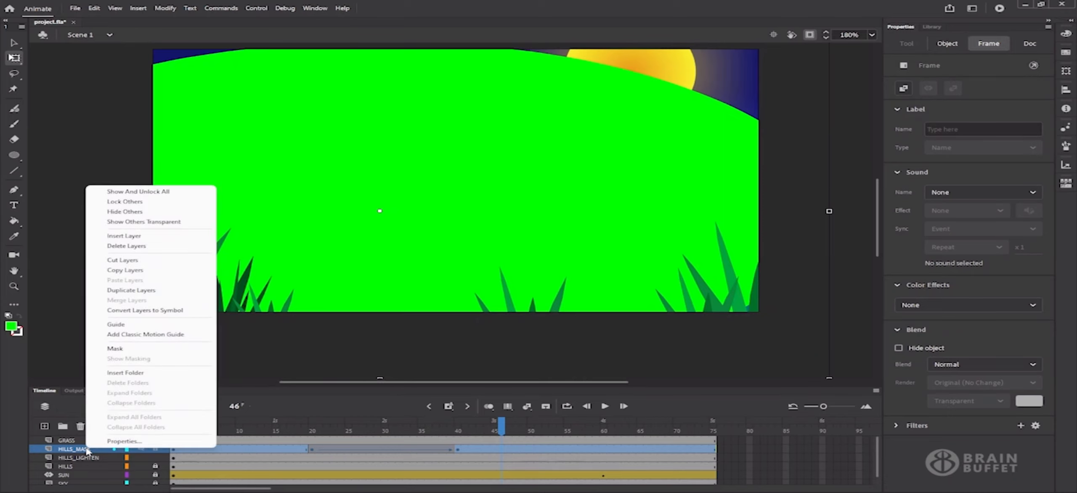
click(122, 349)
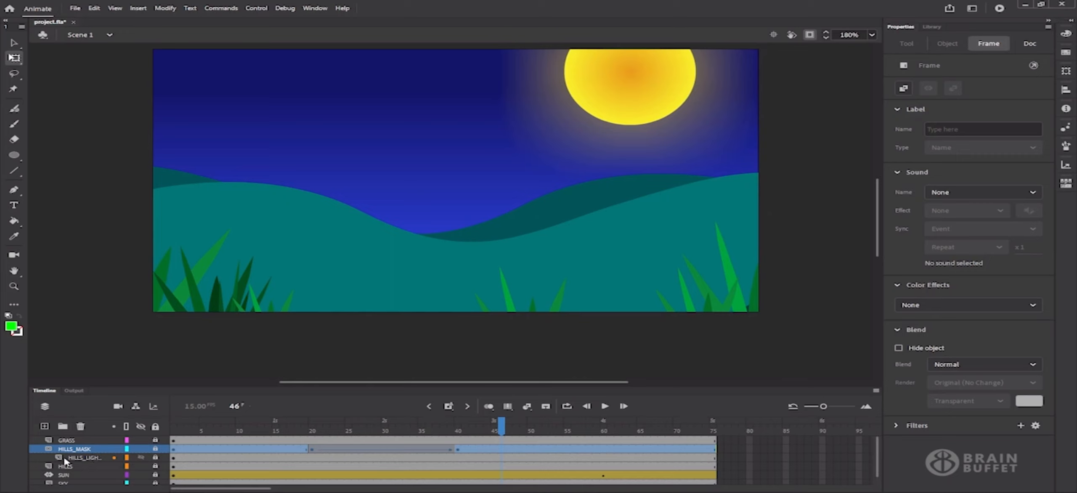
right_click(82, 450)
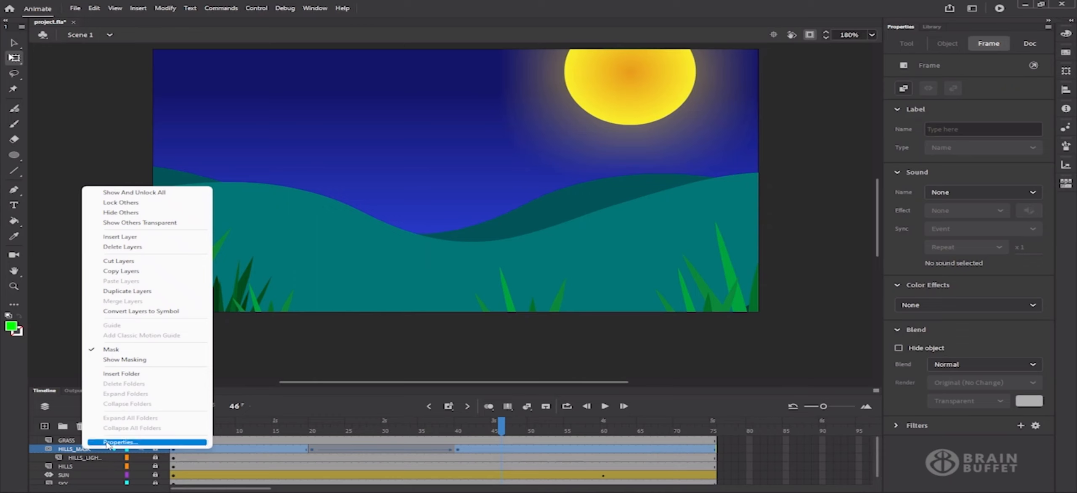
click(120, 442)
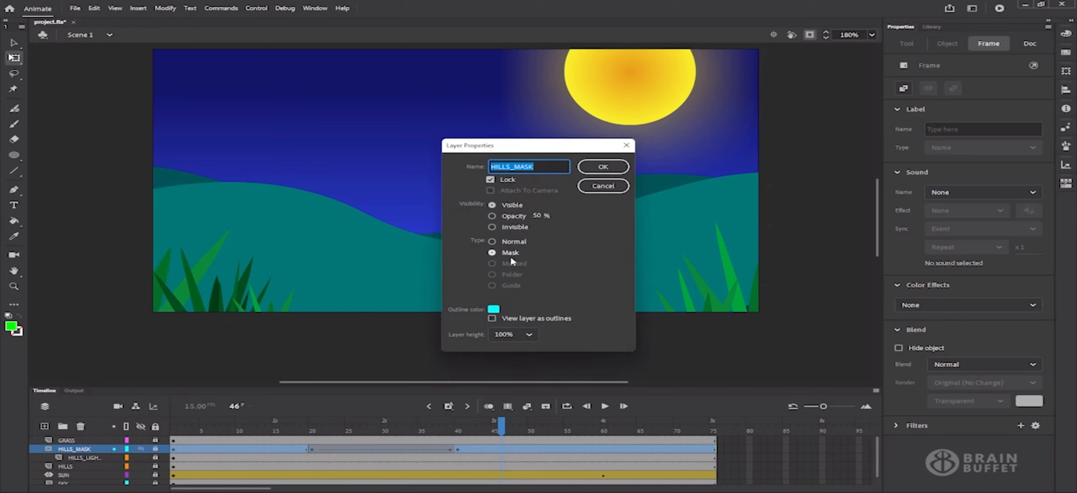
click(603, 167)
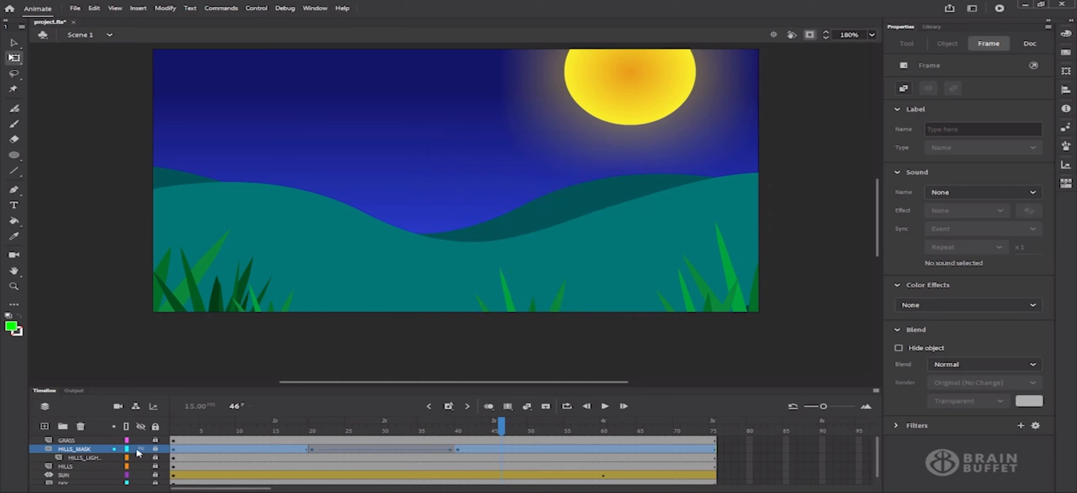
Set HILLS_LIGHTEN's layer type to Masked and play the animation from frame 1
click(96, 458)
right_click(97, 458)
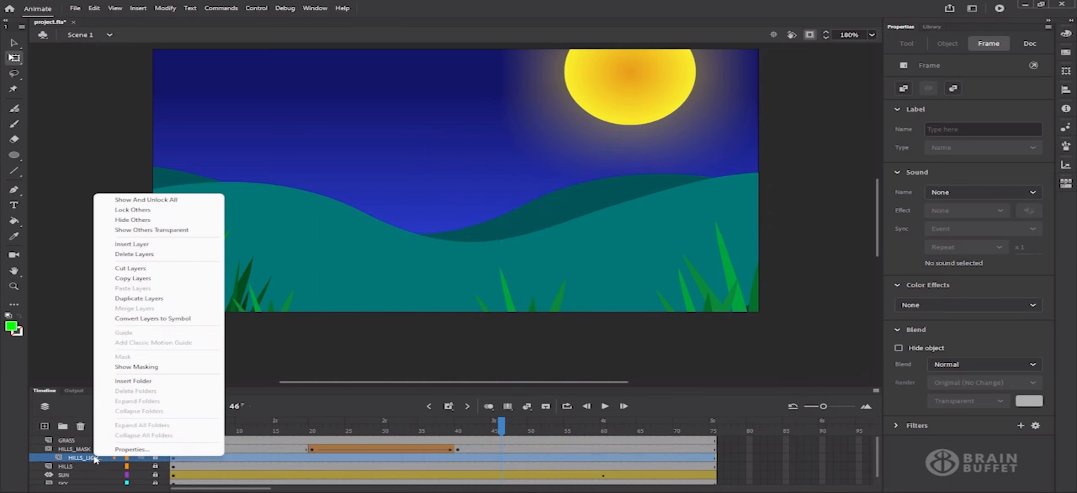
click(118, 450)
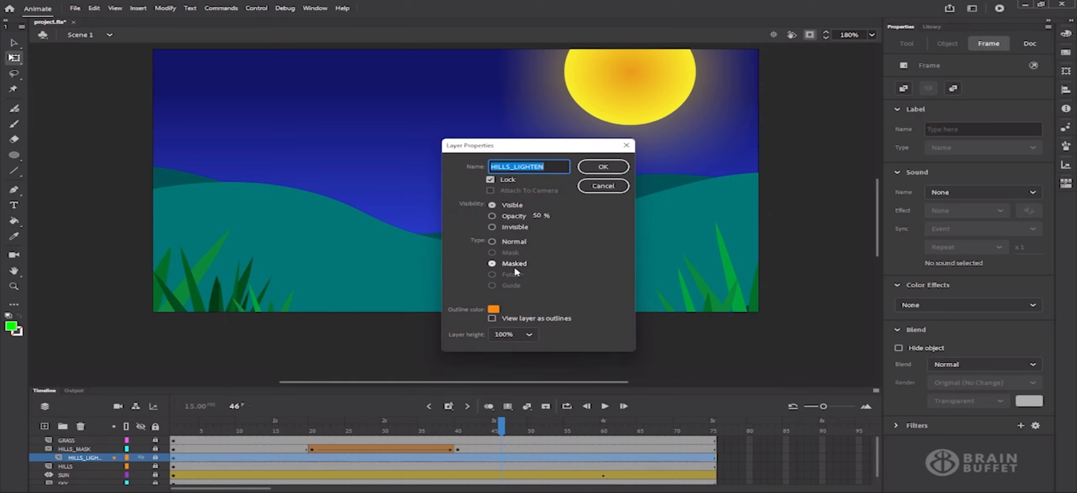
click(602, 166)
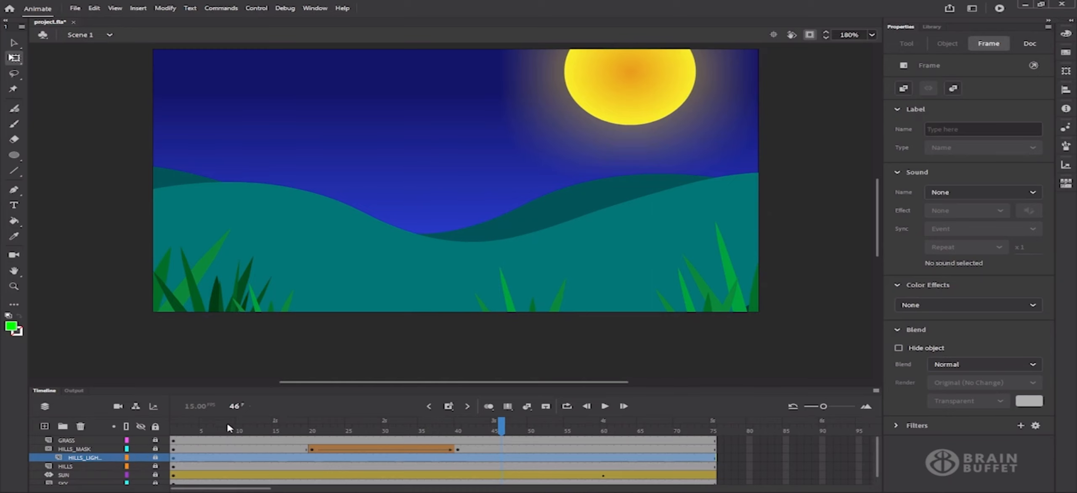
click(174, 428)
click(604, 407)
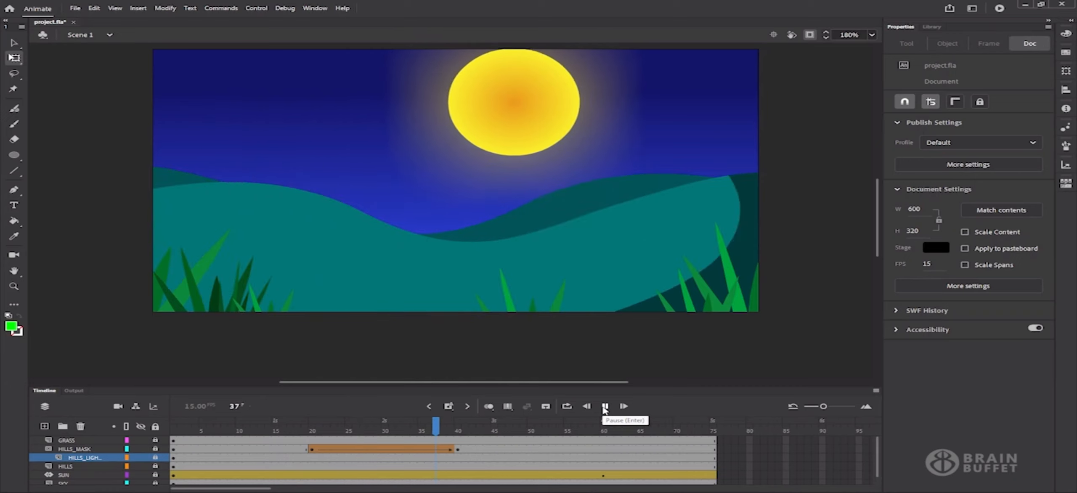
click(604, 407)
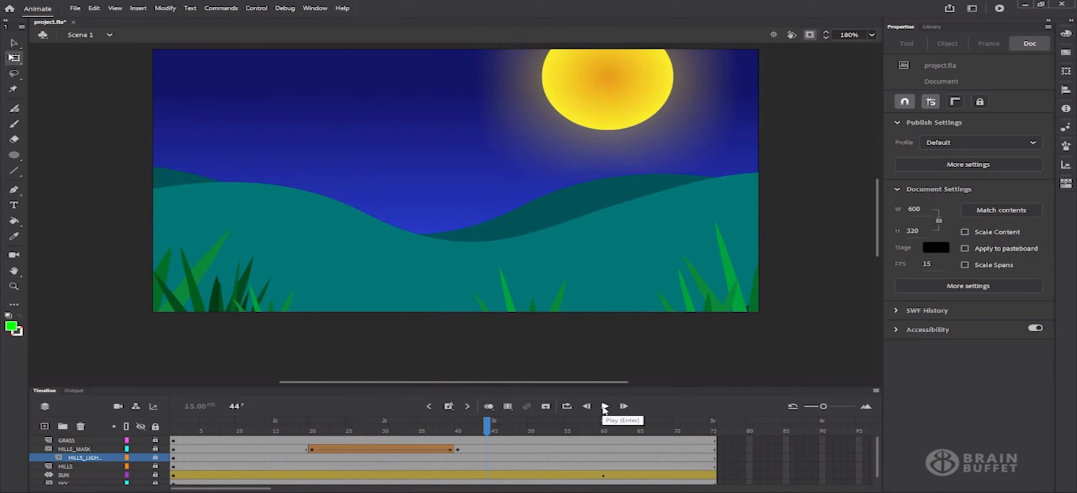
drag(294, 429, 479, 428)
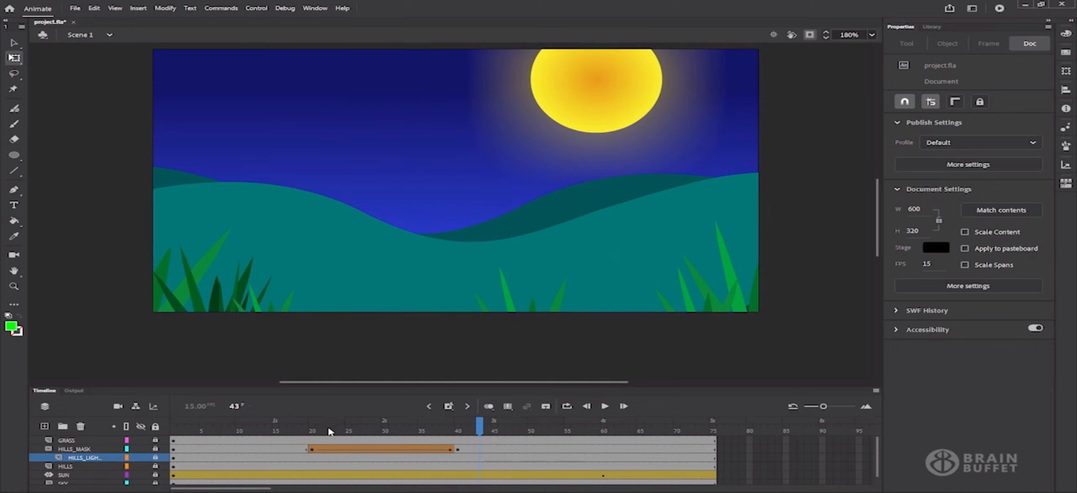
drag(332, 429, 362, 433)
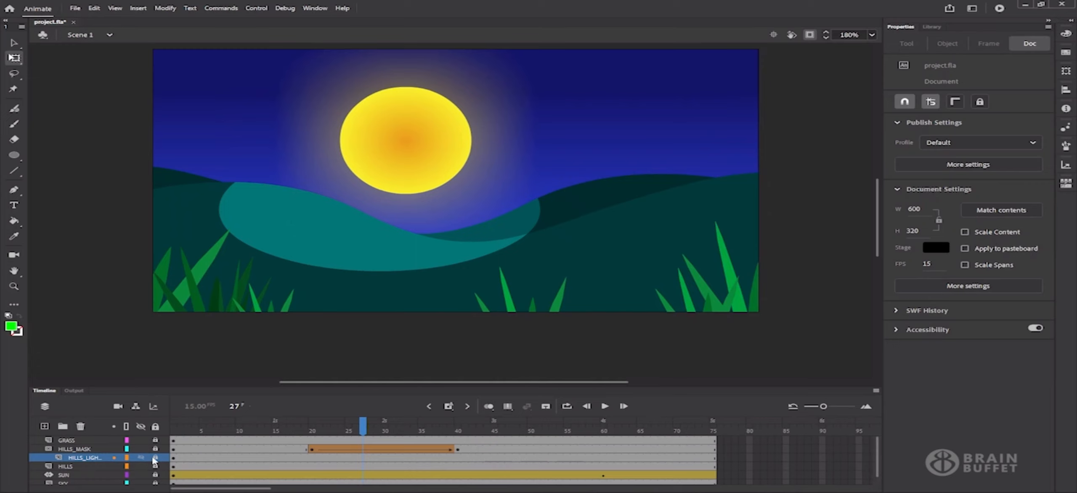
click(155, 457)
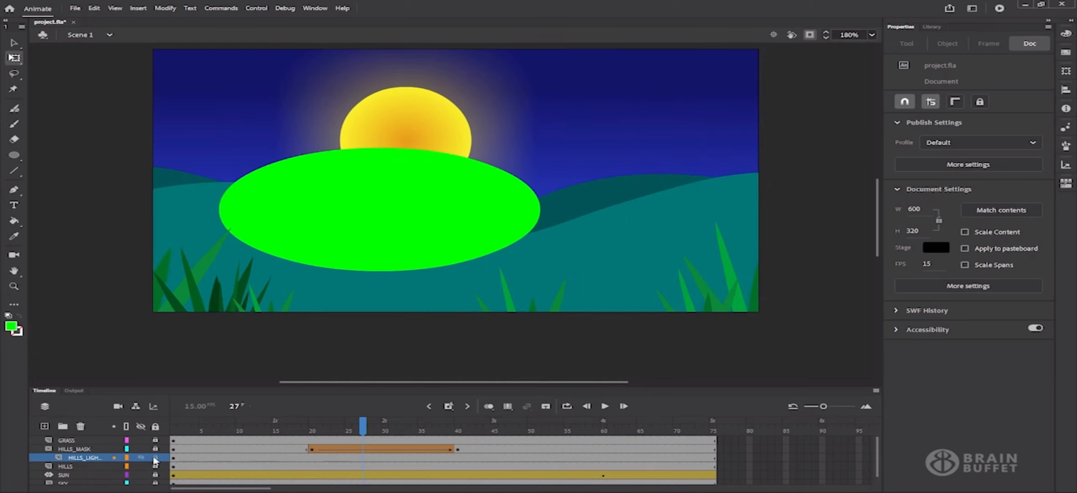
click(155, 458)
click(155, 449)
click(155, 450)
drag(313, 427, 401, 429)
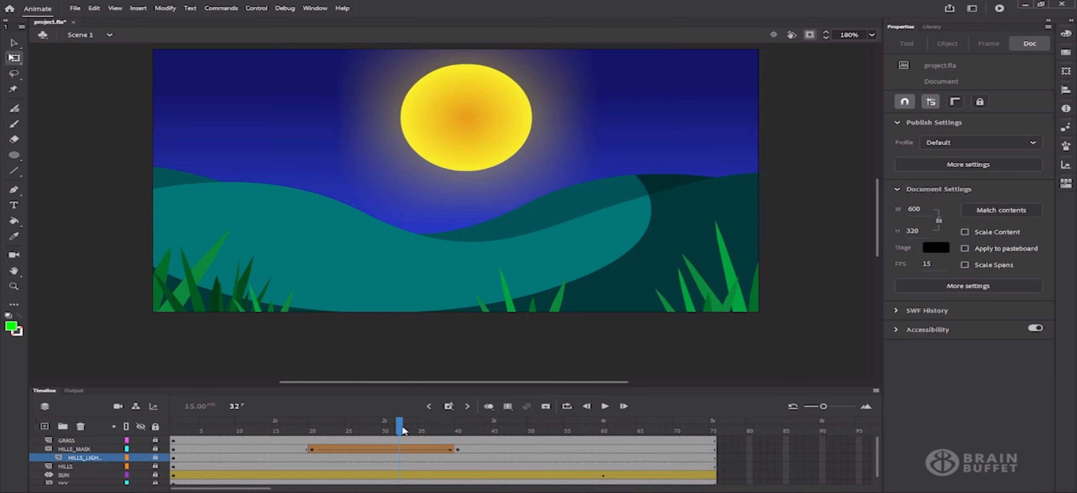
drag(335, 429, 357, 435)
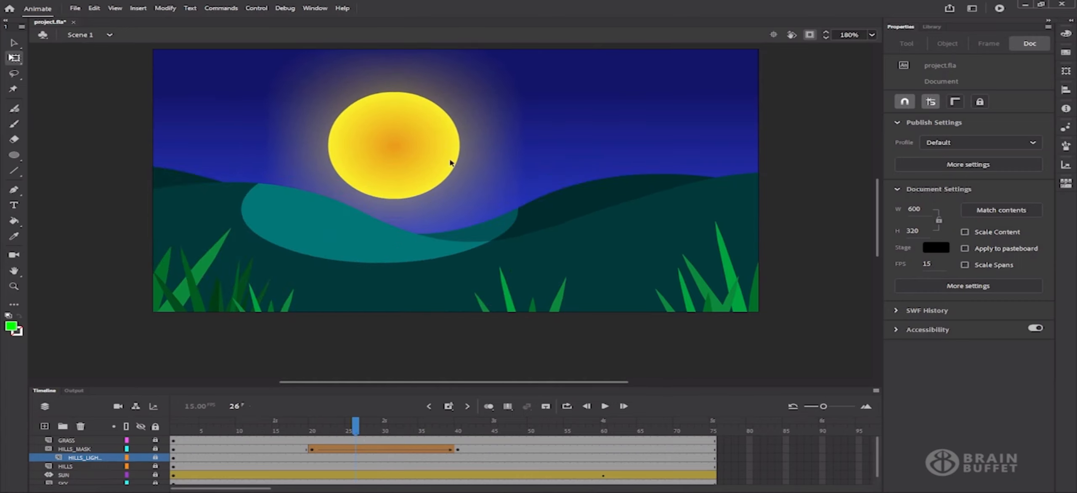
click(370, 428)
drag(374, 430, 382, 431)
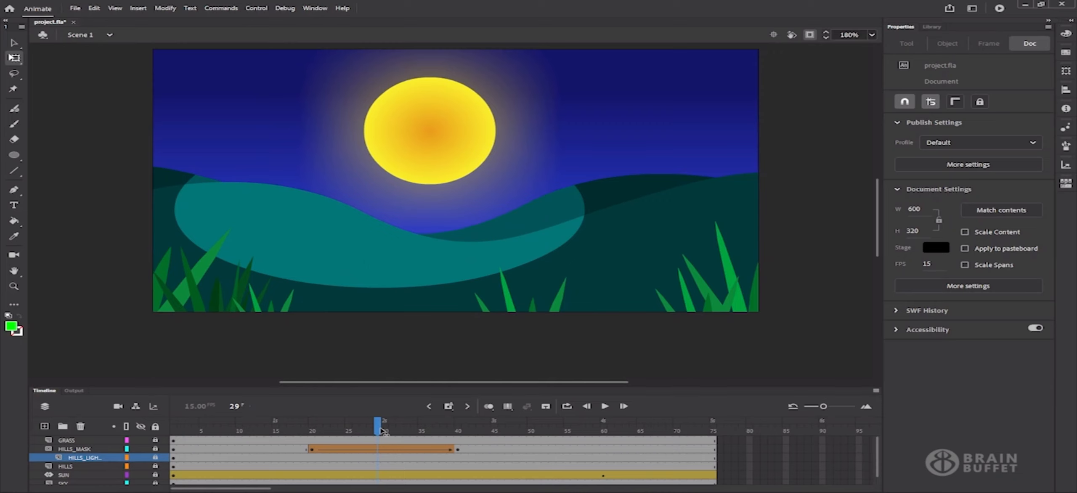
click(457, 450)
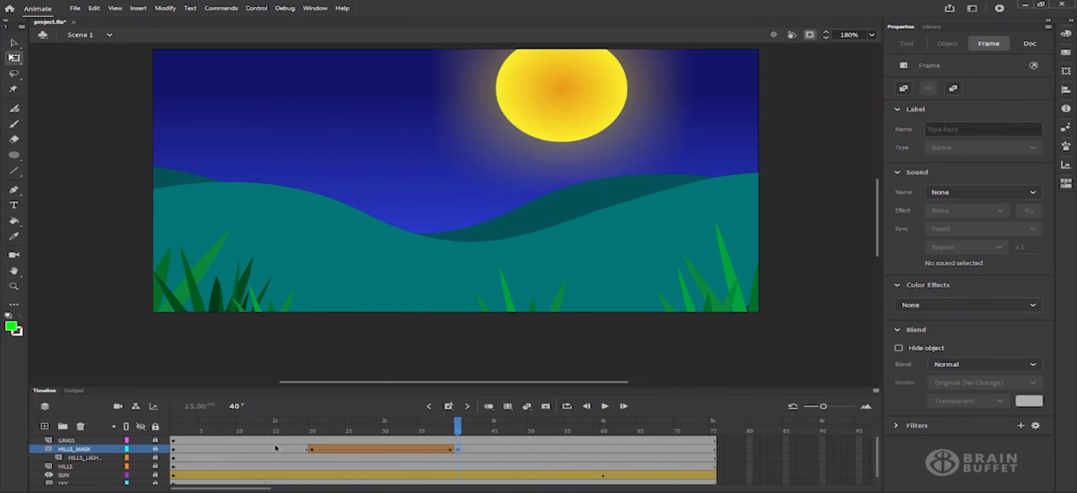
click(155, 449)
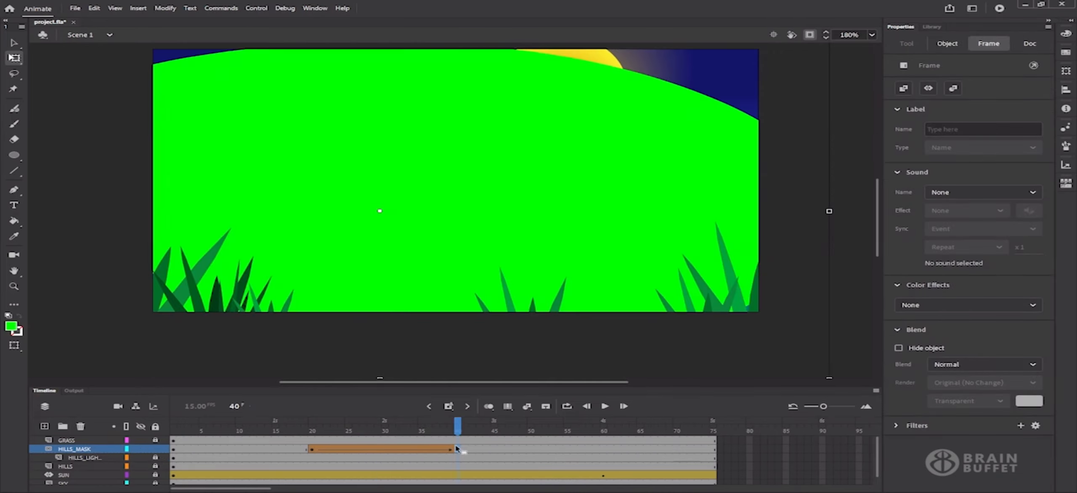
Shift the frame-40 green mask shape about 94 px right, relock HILLS_MASK and scrub the reveal
mouse_move(560, 199)
mouse_down()
mouse_move(639, 201)
mouse_move(662, 214)
mouse_up()
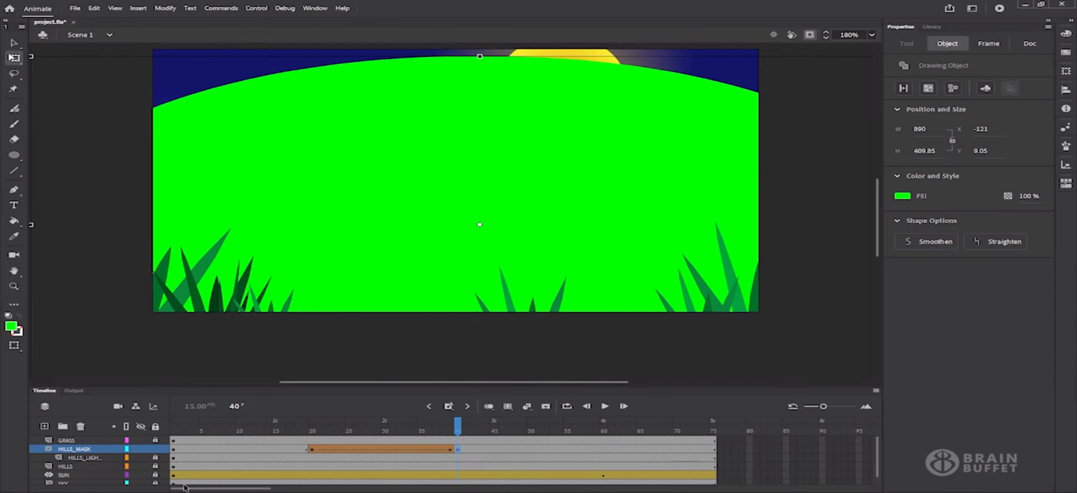
click(155, 448)
drag(321, 424, 471, 421)
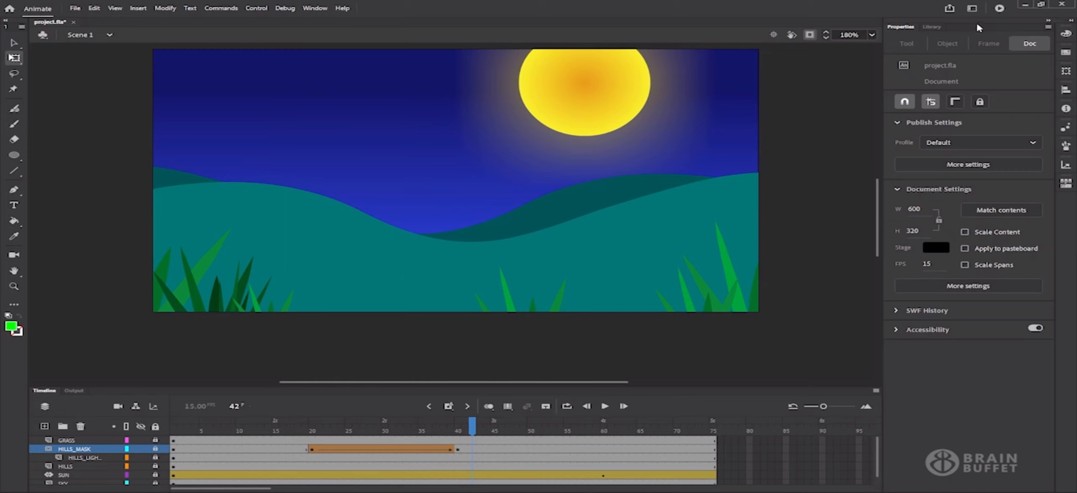
Test-play the sunrise as a SWF movie, then bring up the full Publish Settings
click(998, 8)
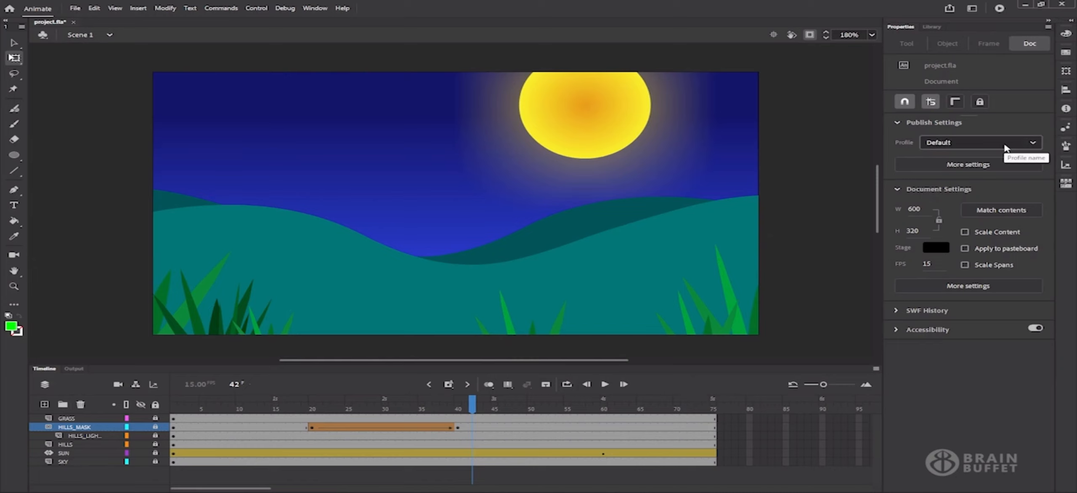
click(1009, 165)
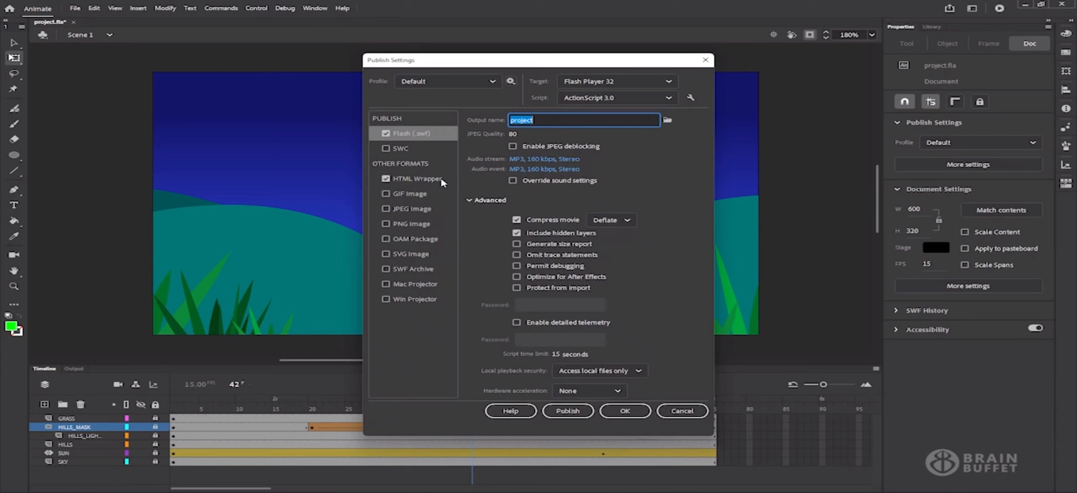
Review the GIF Image playback options unchanged and enable SWF Archive as an extra publish format
click(399, 194)
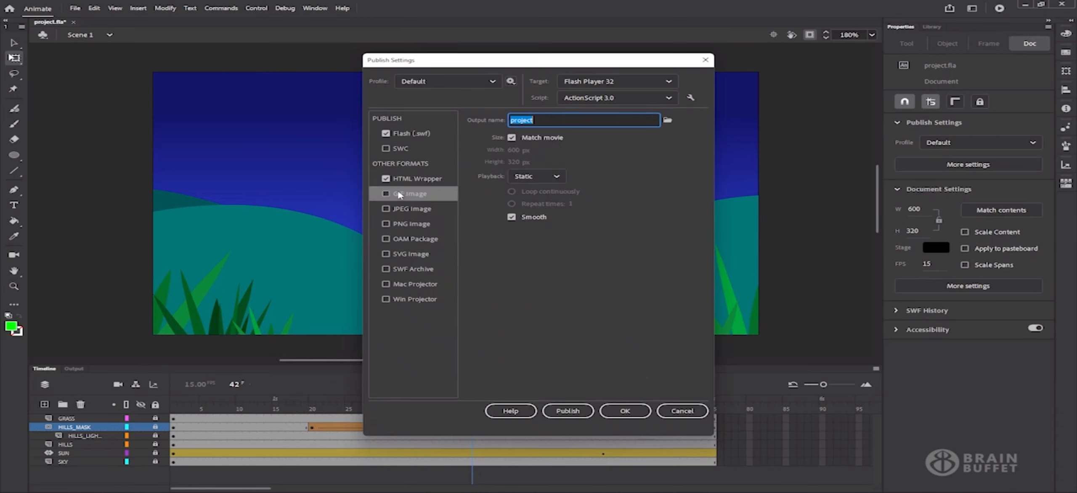
click(556, 177)
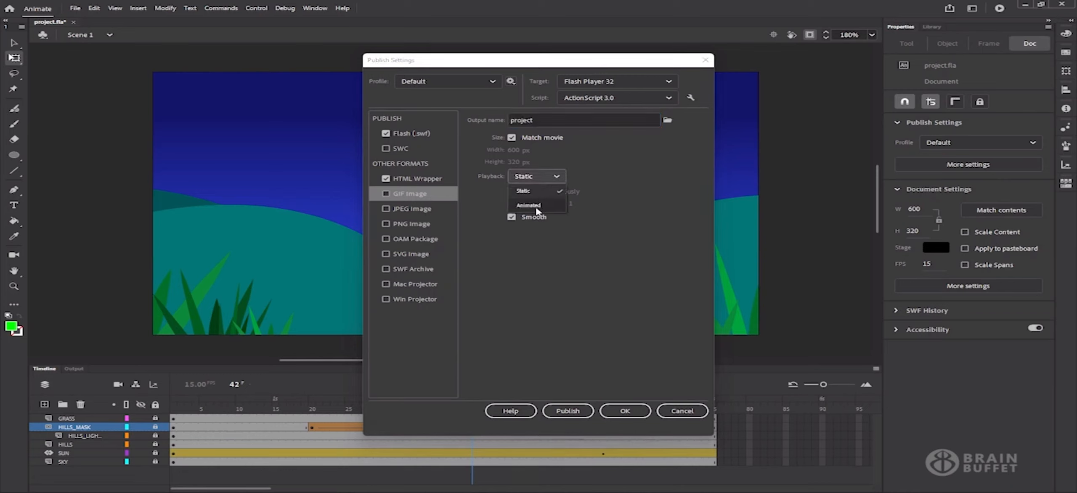
click(686, 158)
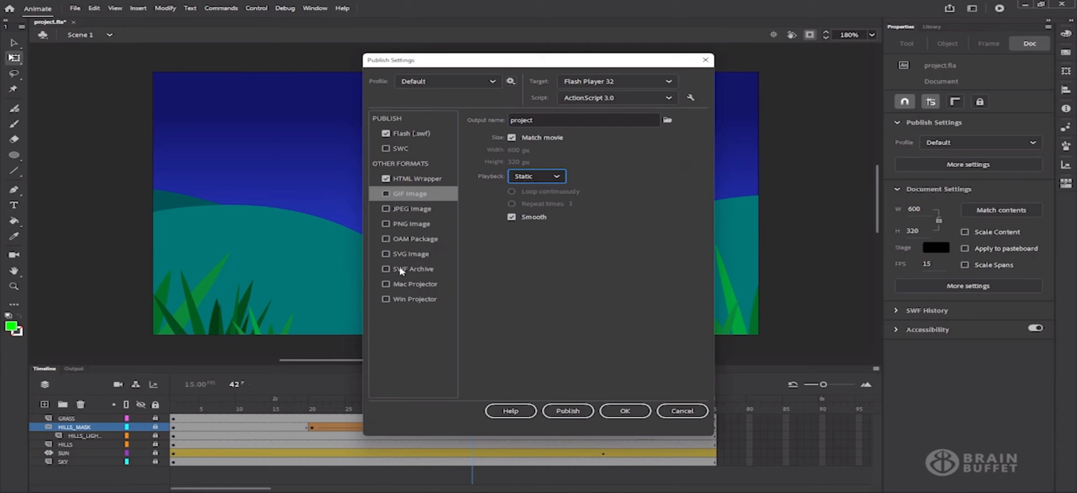
click(400, 270)
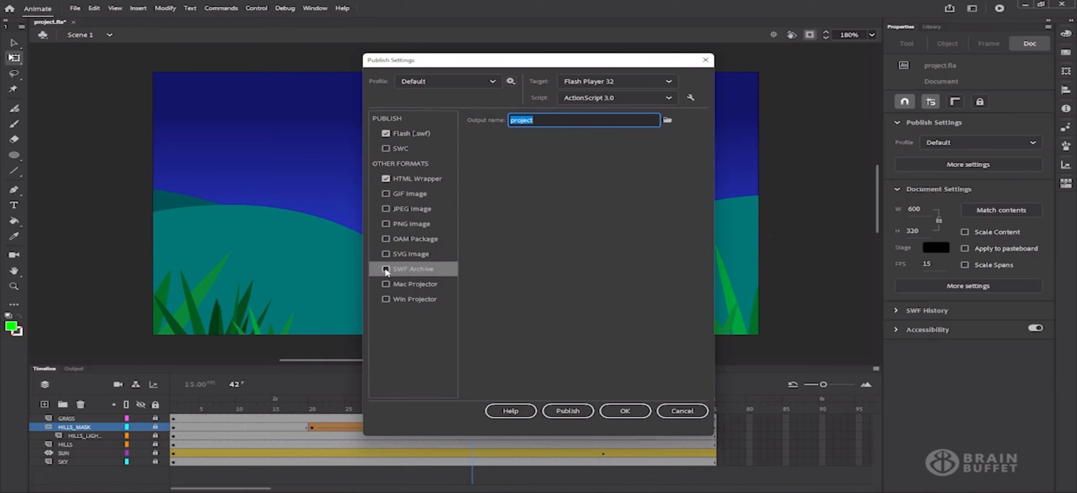
click(386, 270)
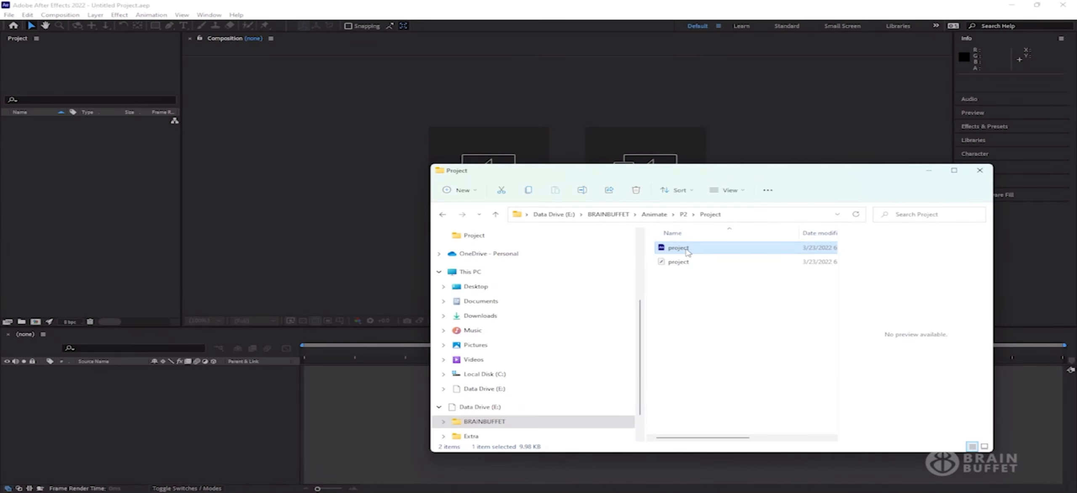
Import the published project SWF archive into the Project panel with Import audio left unchecked
drag(684, 252, 54, 176)
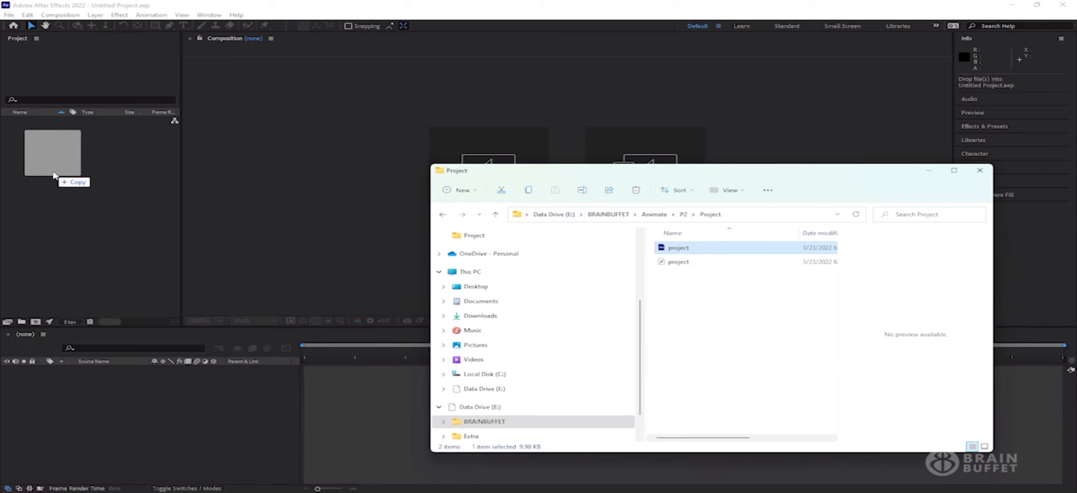
drag(54, 175, 53, 172)
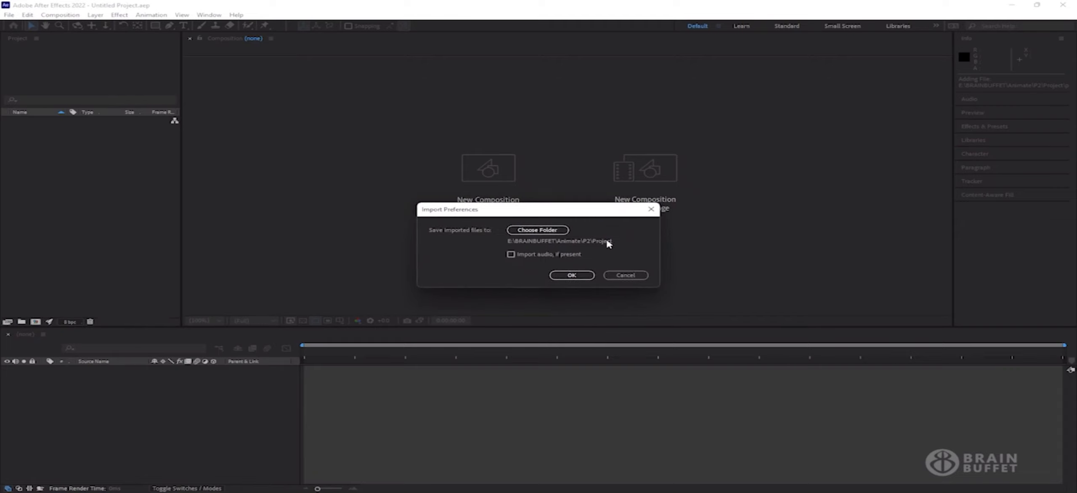
click(557, 258)
click(548, 257)
click(572, 275)
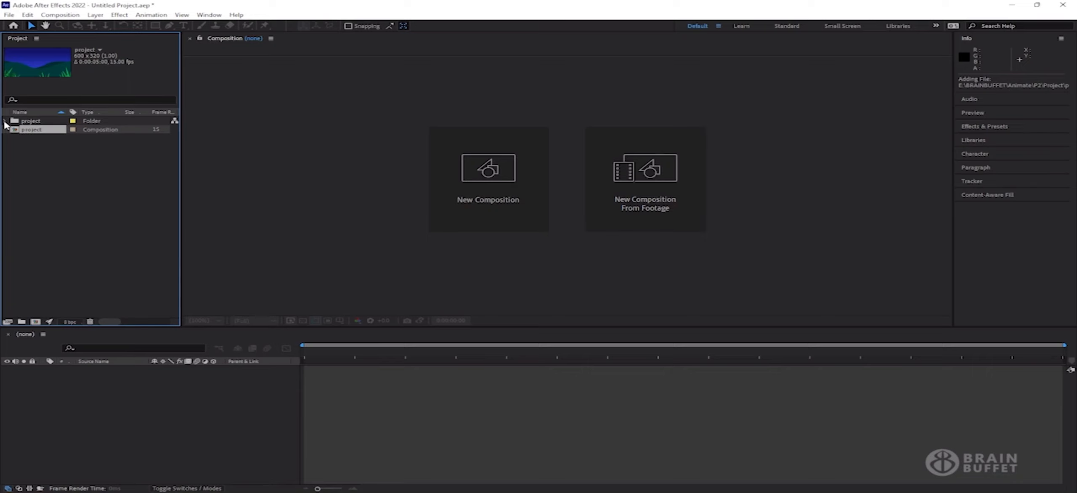
Expand the project folder, inspect 0000_GRASS and HILLS_LIGHTEN, and widen the panel and Name column
click(5, 121)
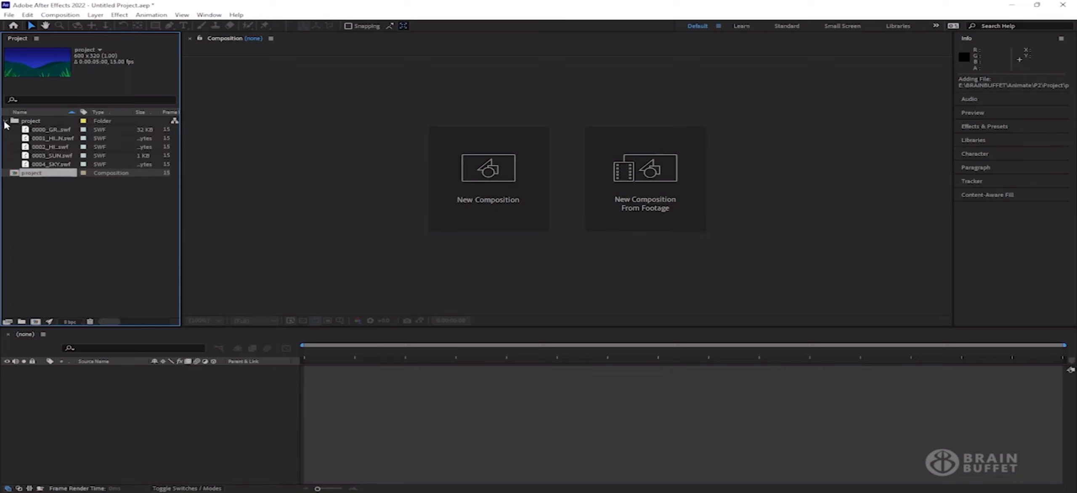
click(56, 131)
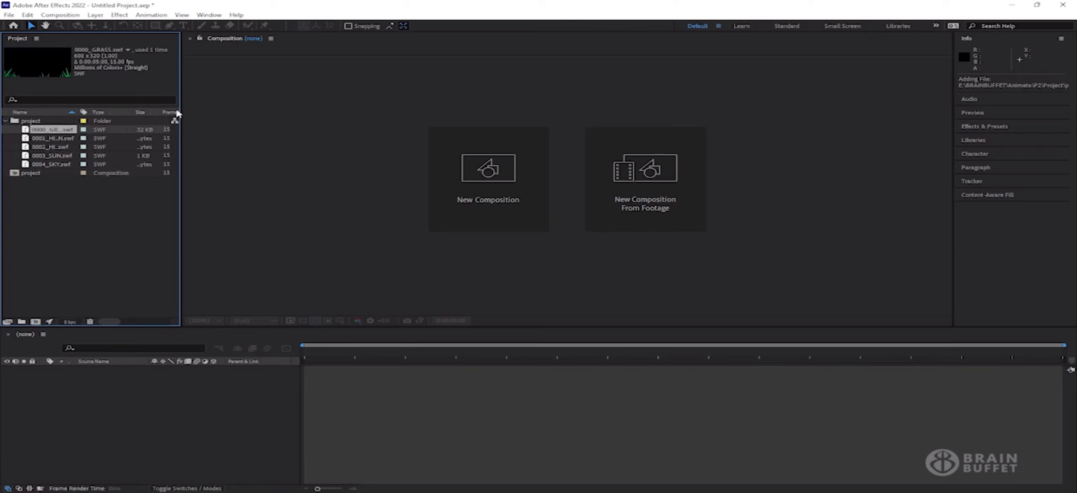
drag(182, 113, 283, 114)
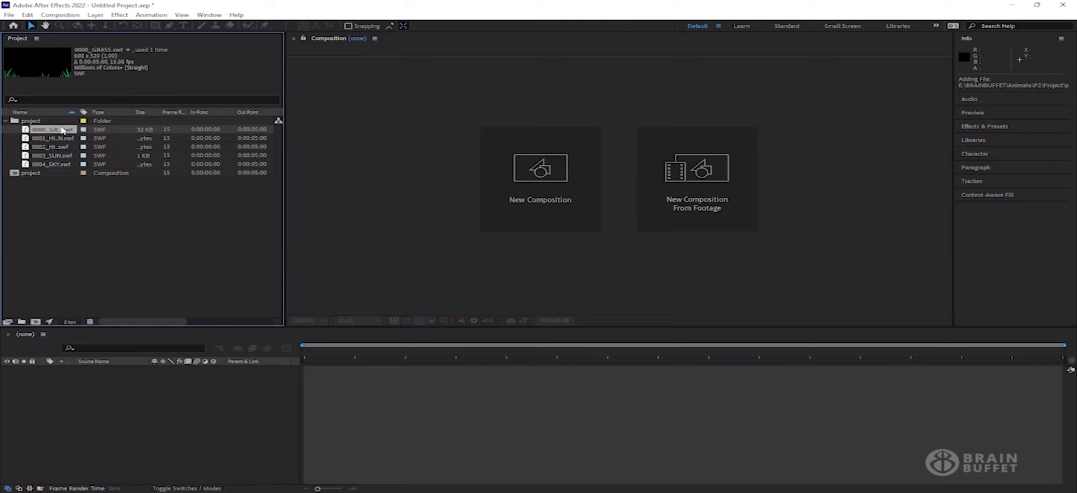
click(55, 139)
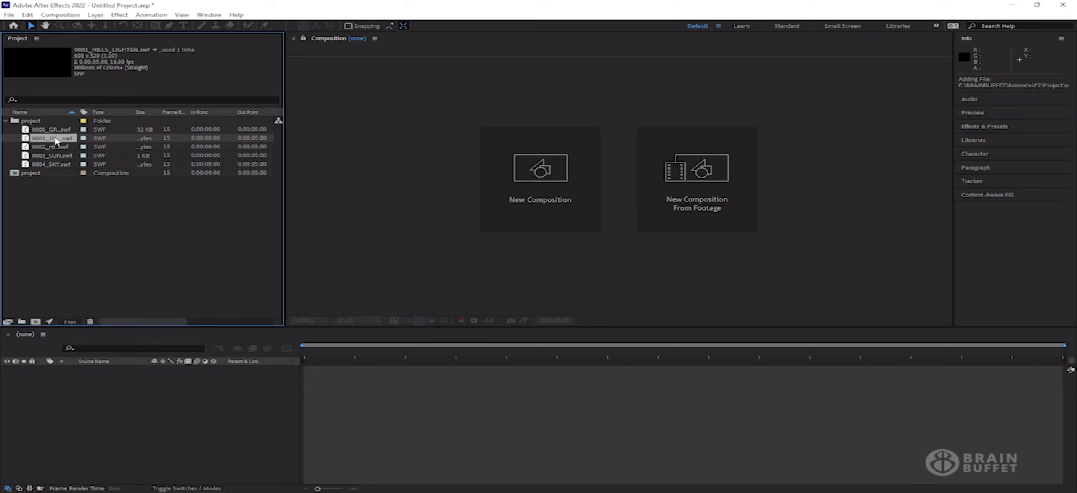
drag(283, 153, 315, 154)
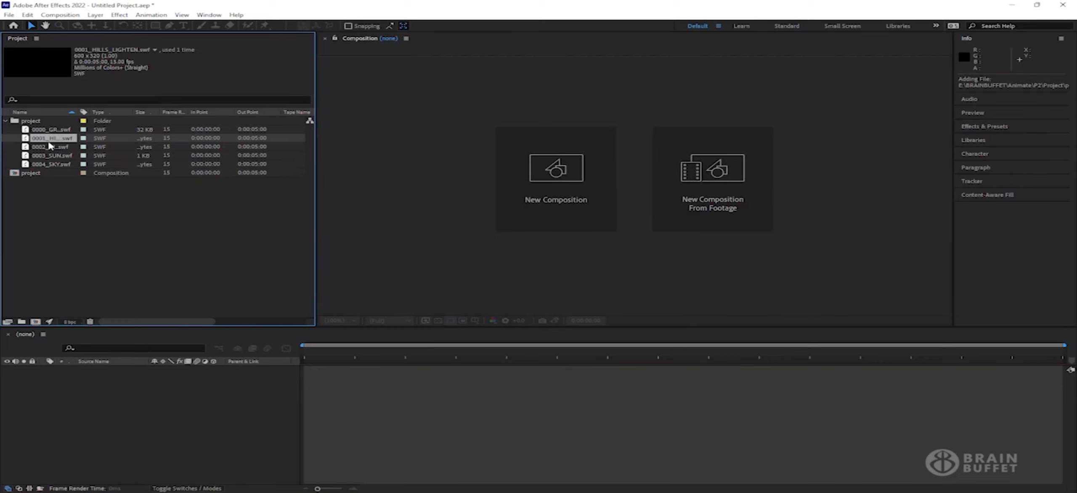
drag(79, 111, 98, 112)
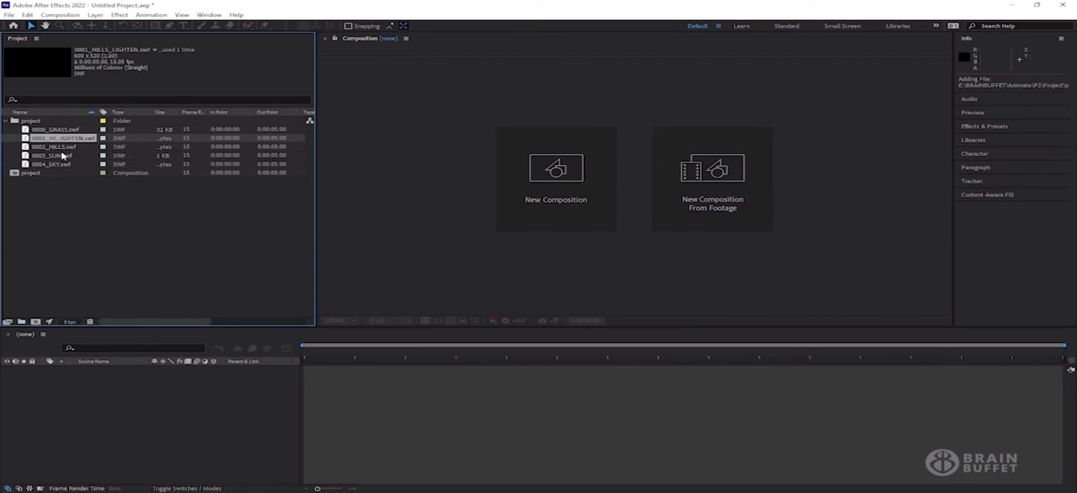
Inspect 0002_HILLS, 0003_SUN, 0004_SKY and the project composition footage details
click(61, 147)
click(60, 157)
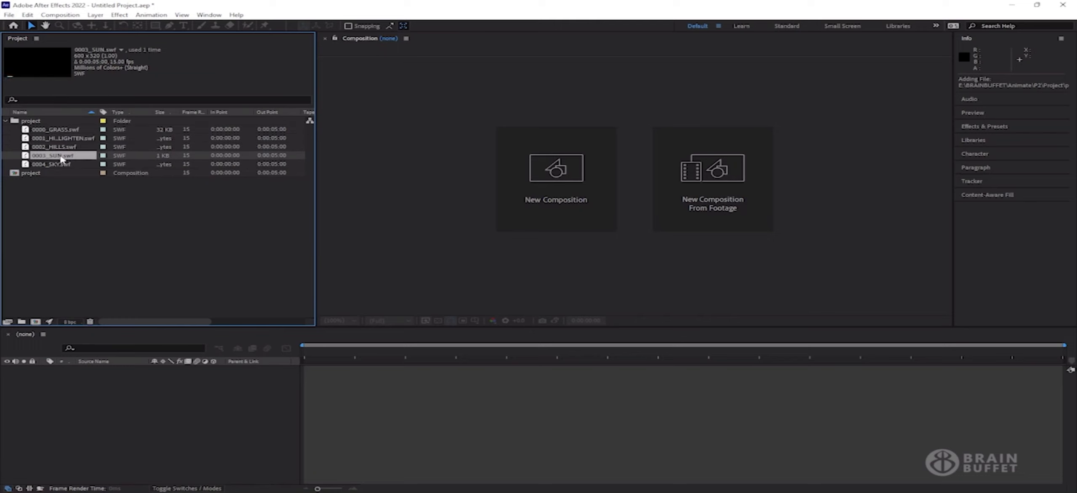
click(60, 165)
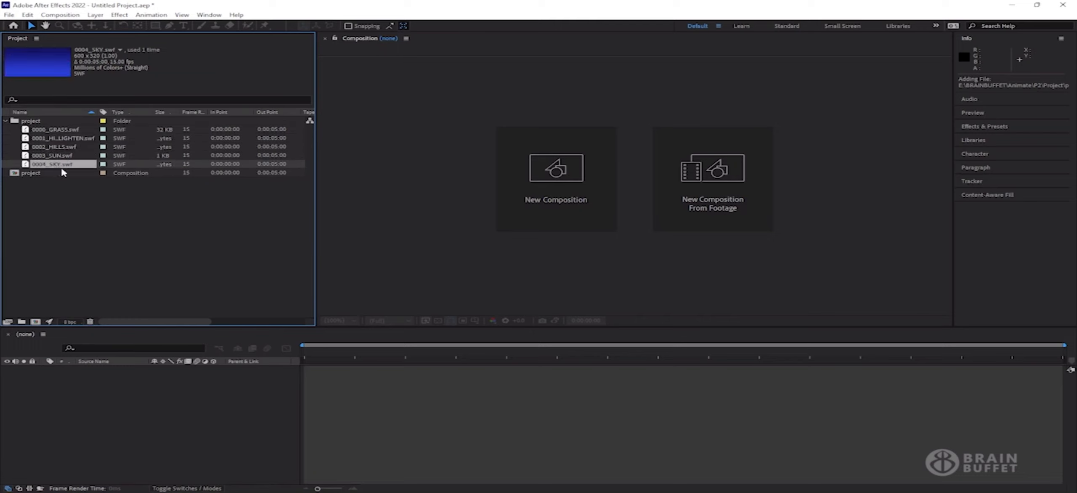
click(37, 130)
click(46, 139)
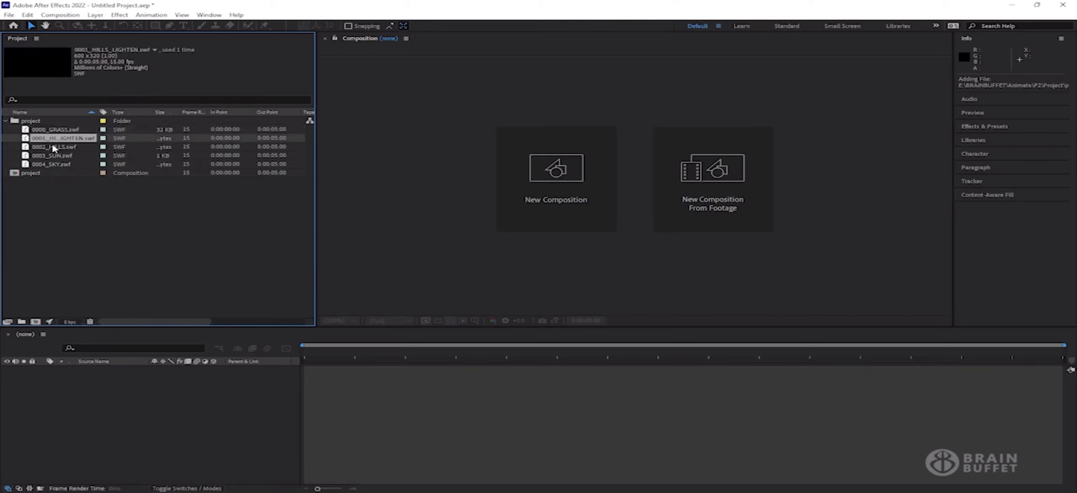
click(54, 148)
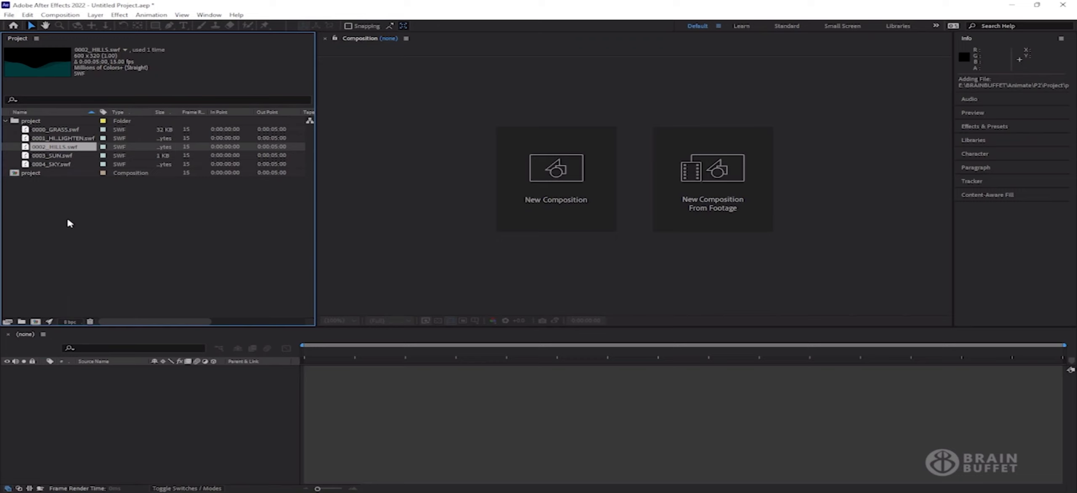
click(25, 176)
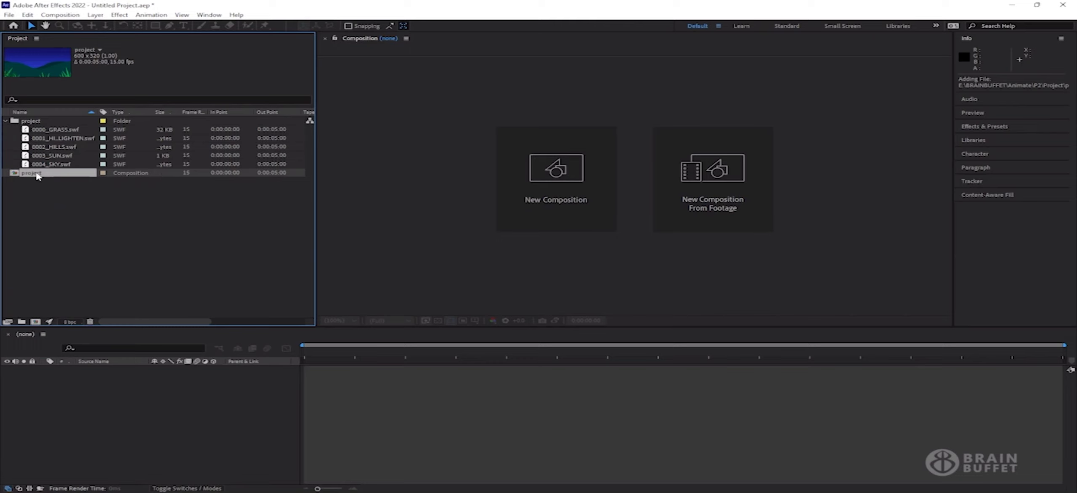
Open the project composition and preview the sunrise, scrubbing from 0:00:00:04 to 0:00:02:11
double_click(16, 174)
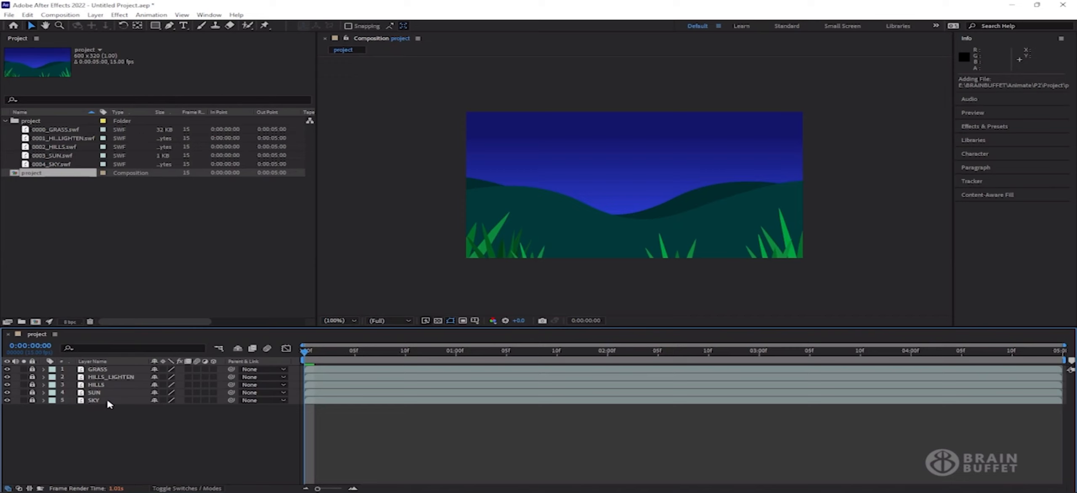
key(space)
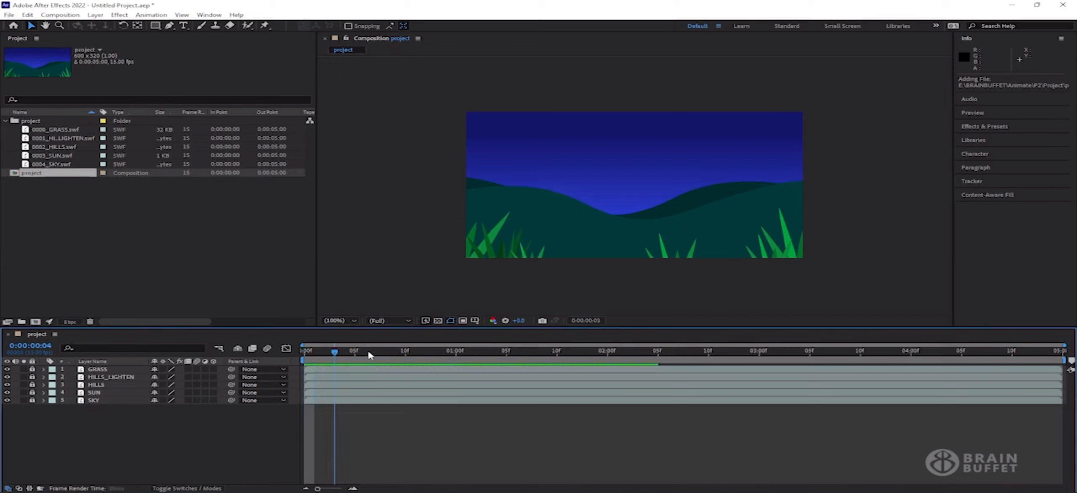
click(344, 353)
drag(344, 355, 637, 354)
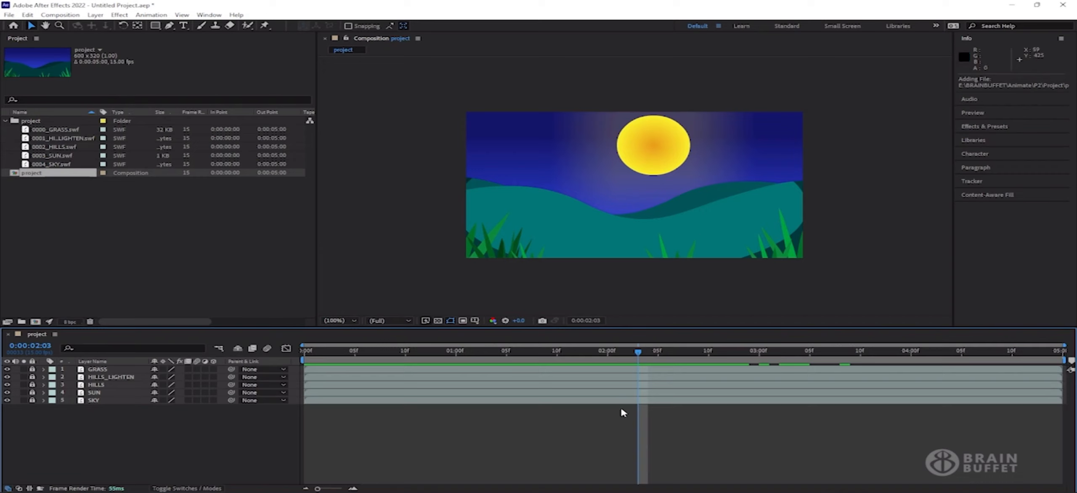
drag(624, 355, 991, 352)
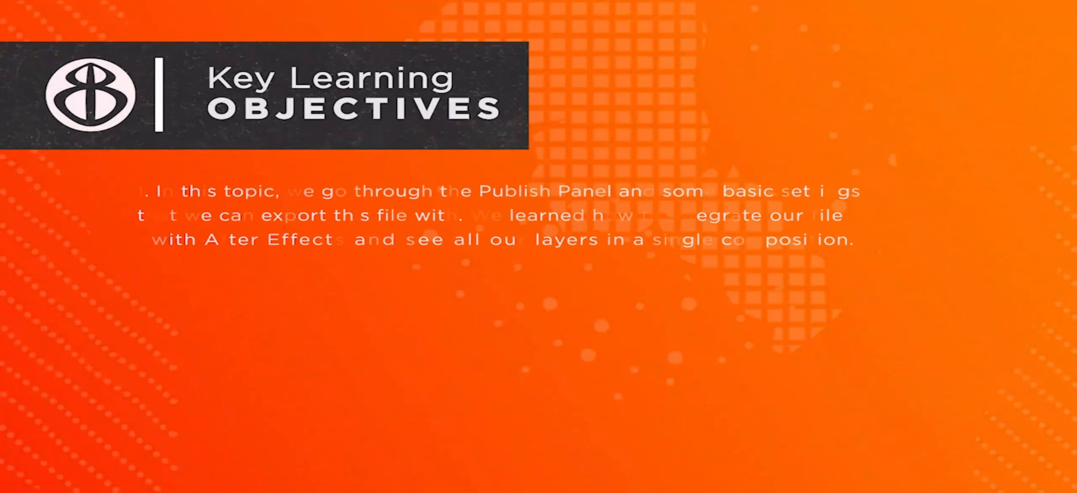